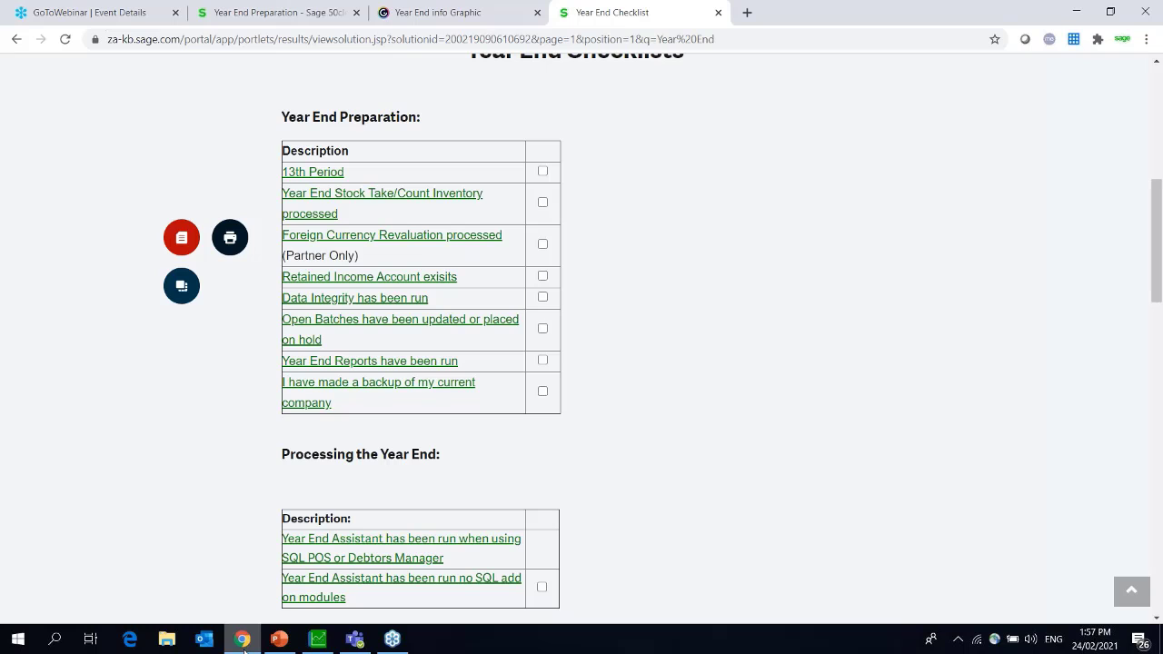
Switch from Chrome to the Software Sales (_DEMO) company in Sage Pastel.
{"action": "left_click", "coordinate": [245, 649]}
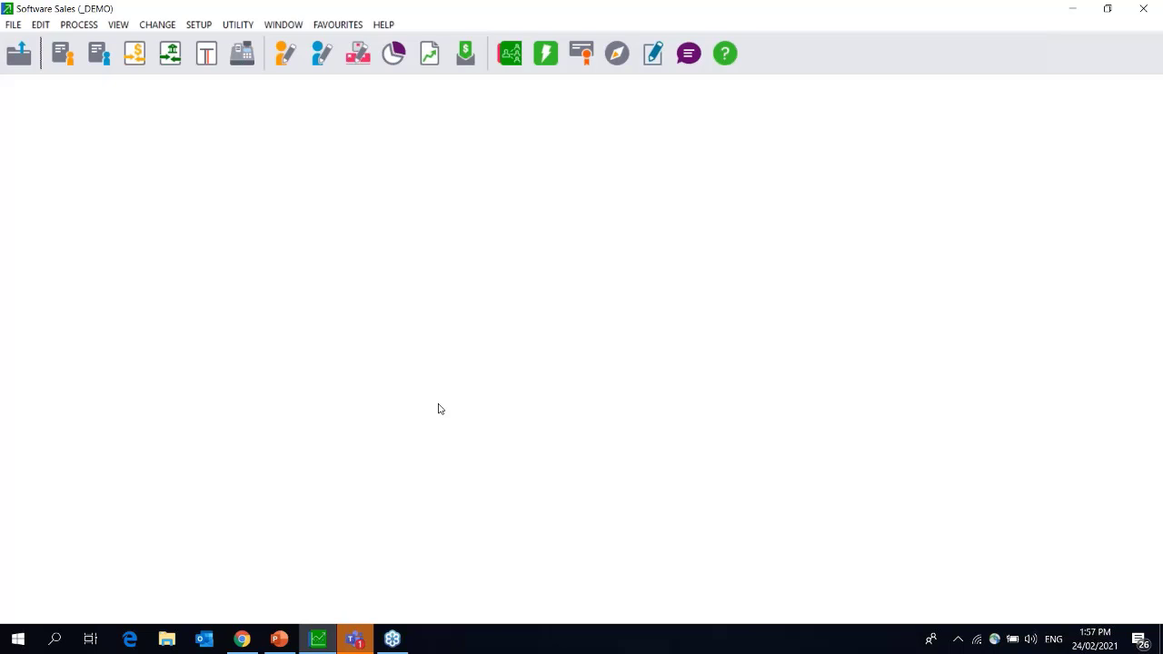
Open Setup > Periods and enter the requested password.
{"action": "left_click", "coordinate": [199, 24]}
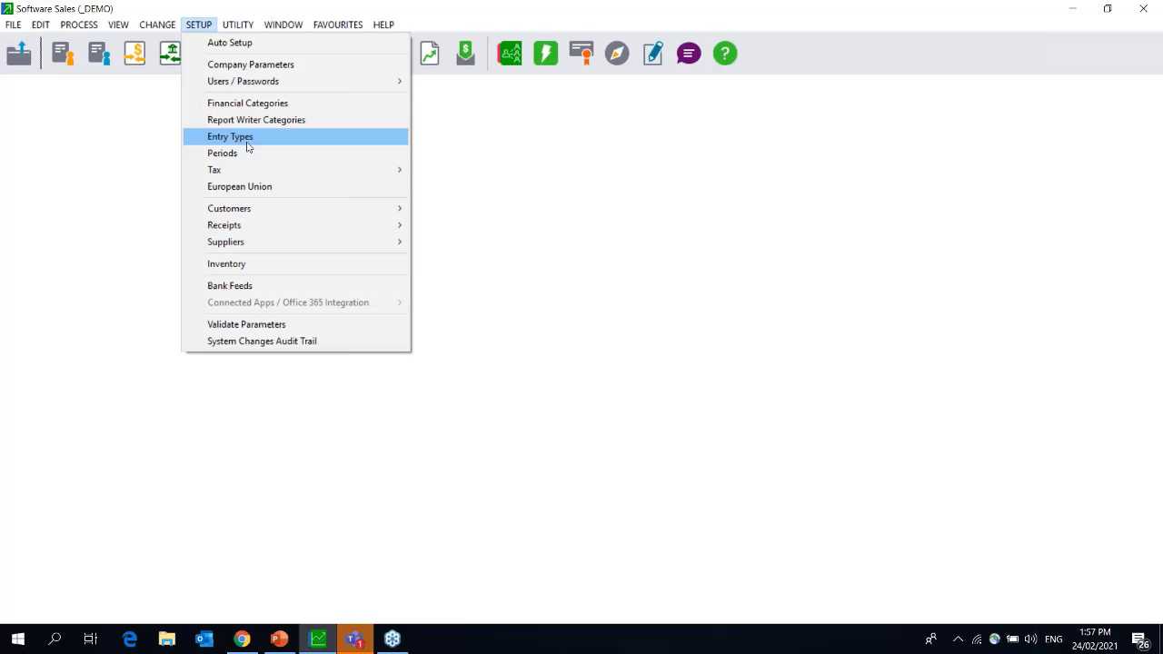
{"action": "left_click", "coordinate": [247, 153]}
{"action": "type", "text": "*"}
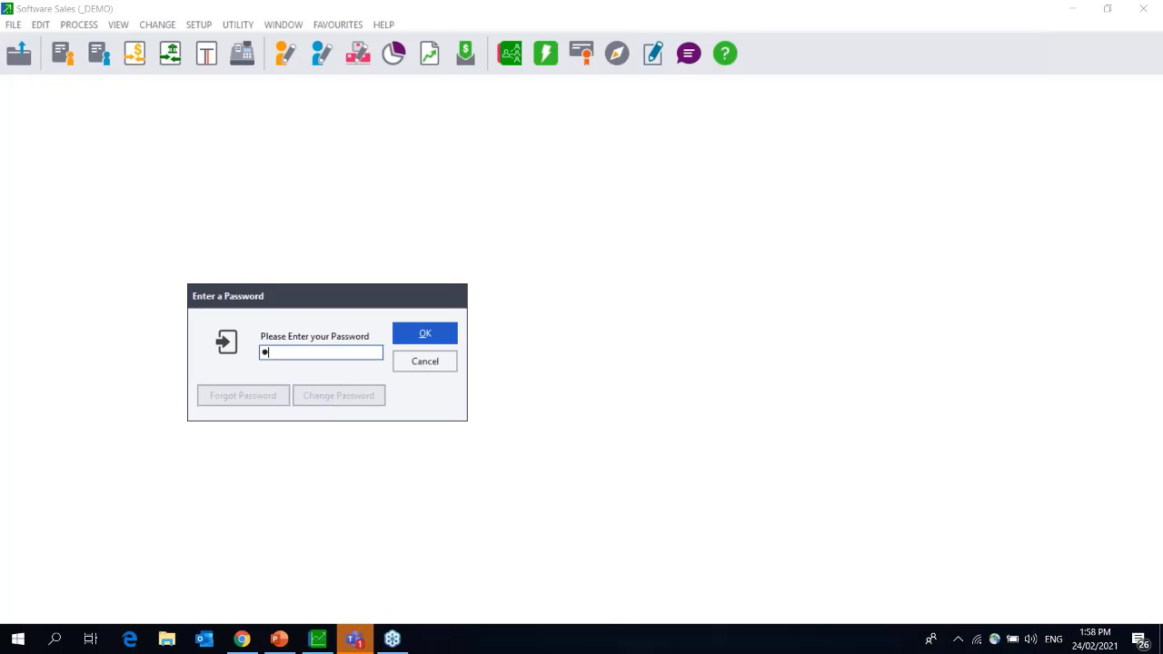
Keep 13 periods, March 2020 to March 2021, reusing the last period as next year's first.
{"action": "key", "text": "Return"}
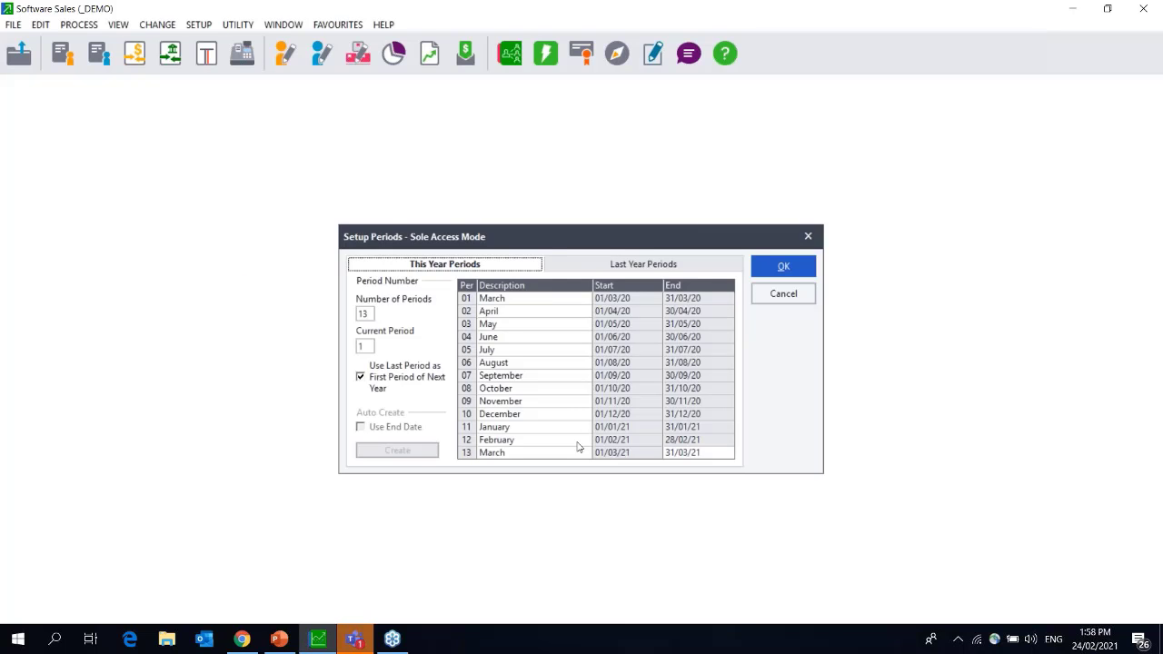
{"action": "key", "text": "Tab"}
{"action": "type", "text": "12"}
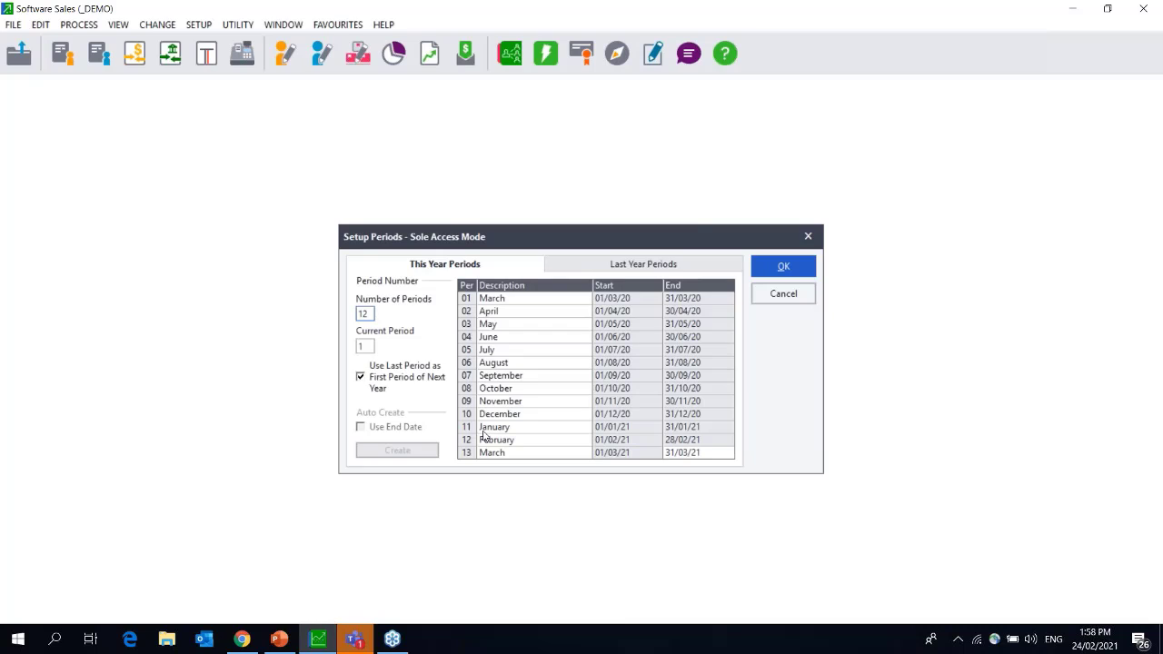
{"action": "key", "text": "BackSpace"}
{"action": "type", "text": "3"}
{"action": "left_click", "coordinate": [362, 378]}
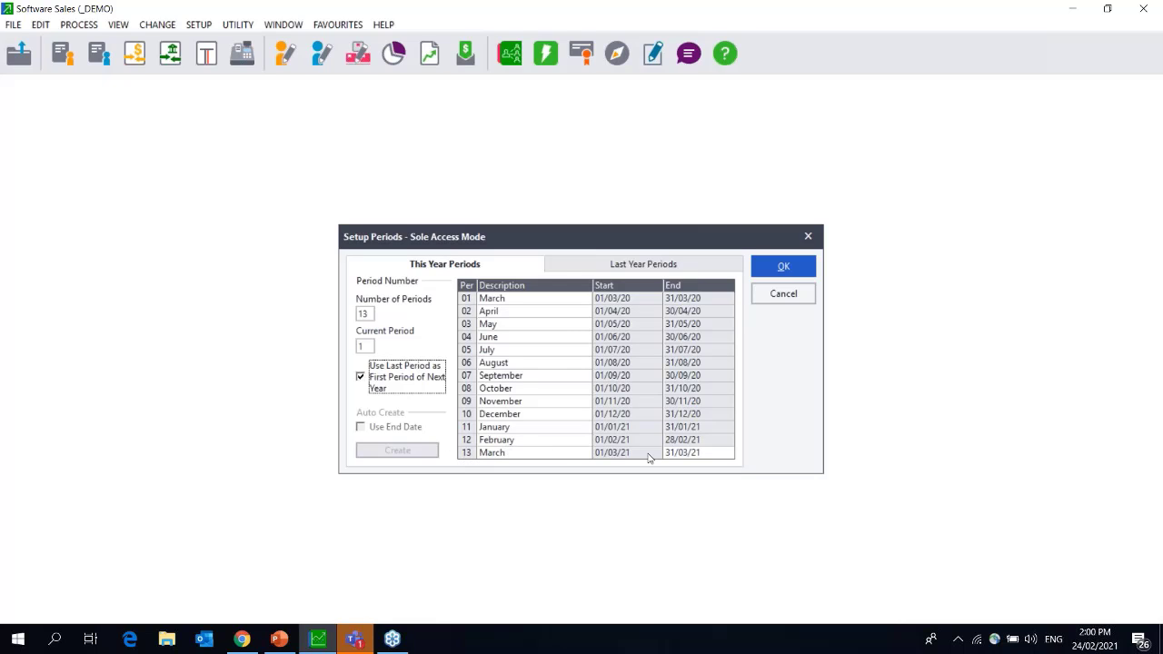
Exit Setup Periods without saving, dismissing the consecutive-days warning and save prompt.
{"action": "left_click", "coordinate": [783, 267]}
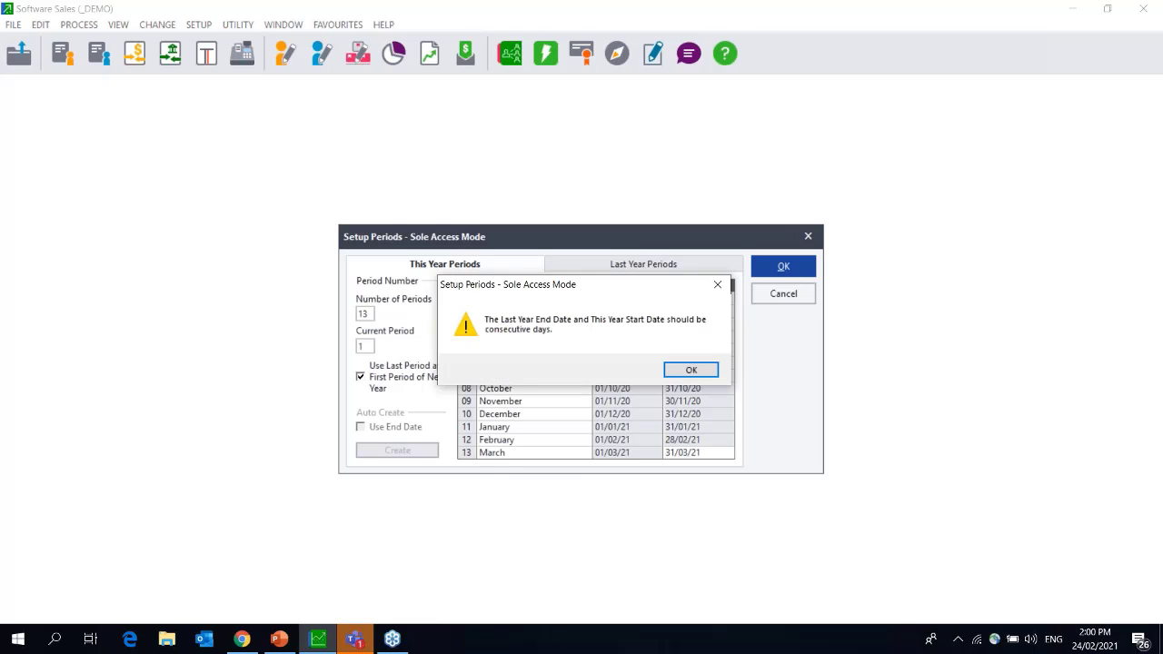
{"action": "left_click", "coordinate": [686, 371]}
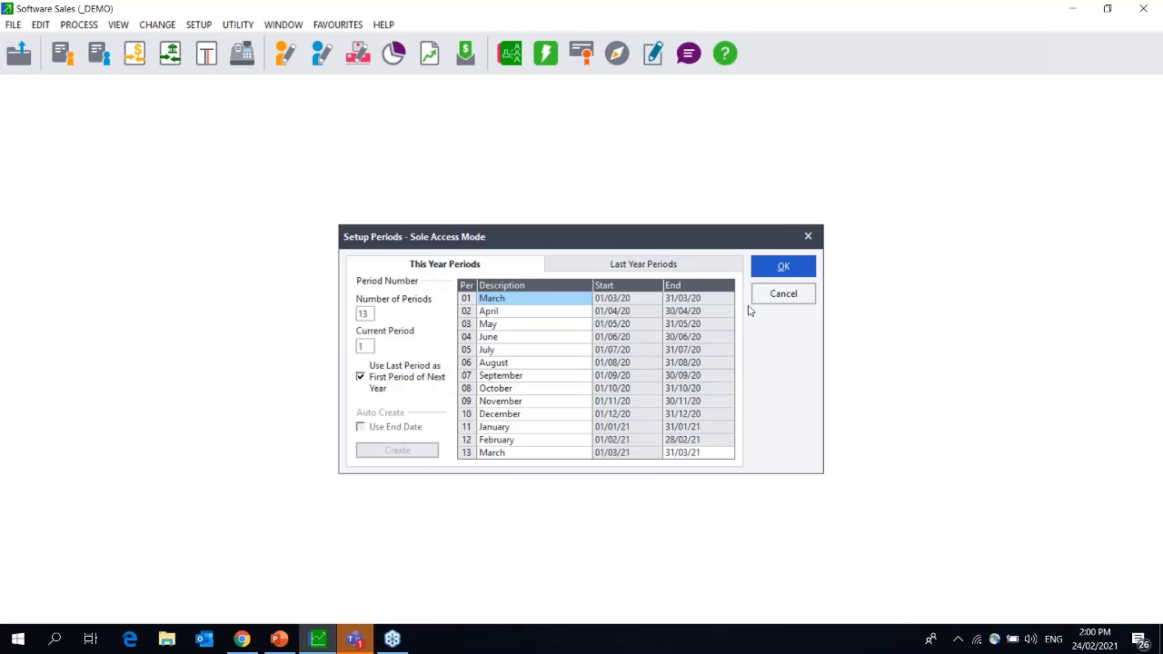
{"action": "left_click", "coordinate": [784, 294]}
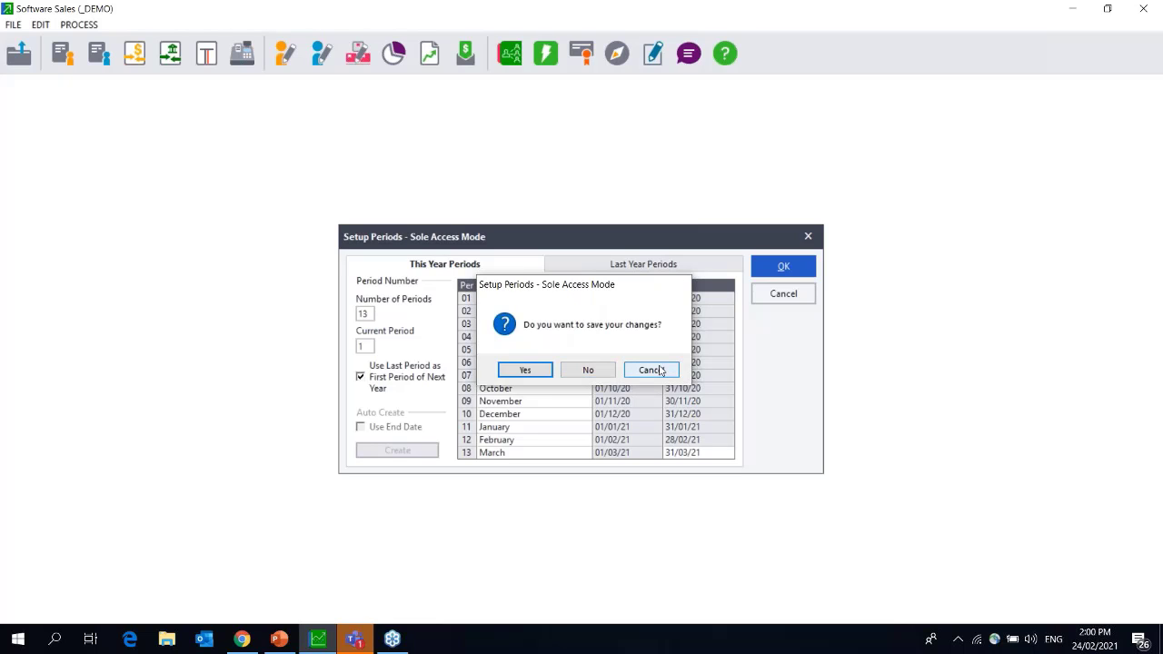
{"action": "left_click", "coordinate": [652, 369]}
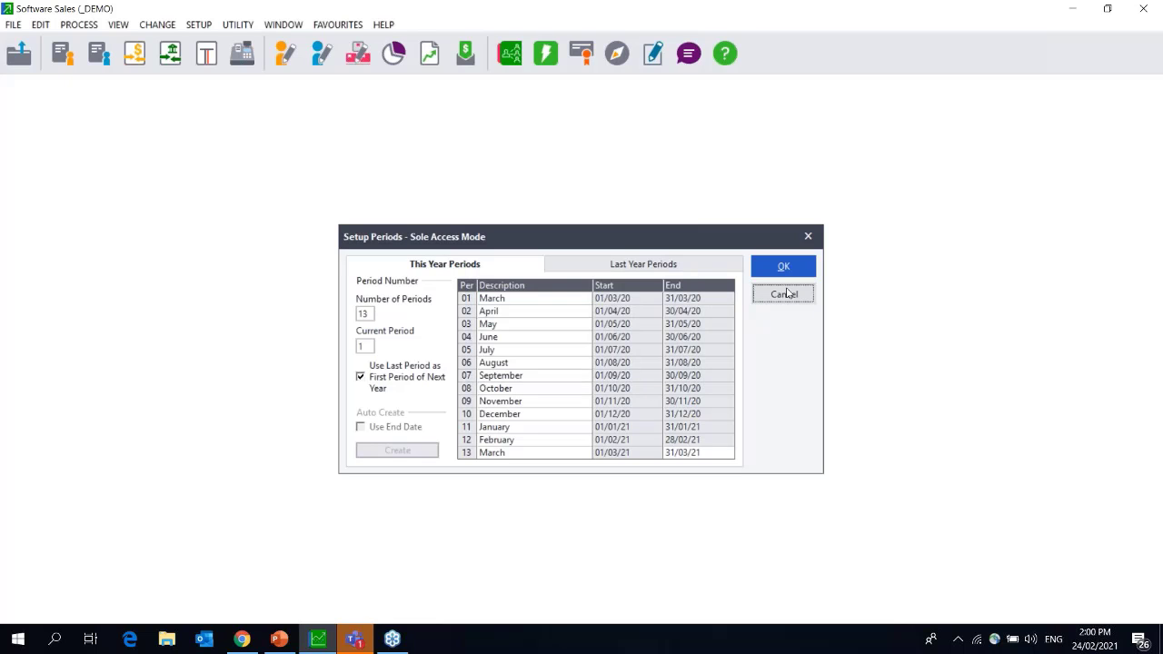
{"action": "left_click", "coordinate": [787, 294]}
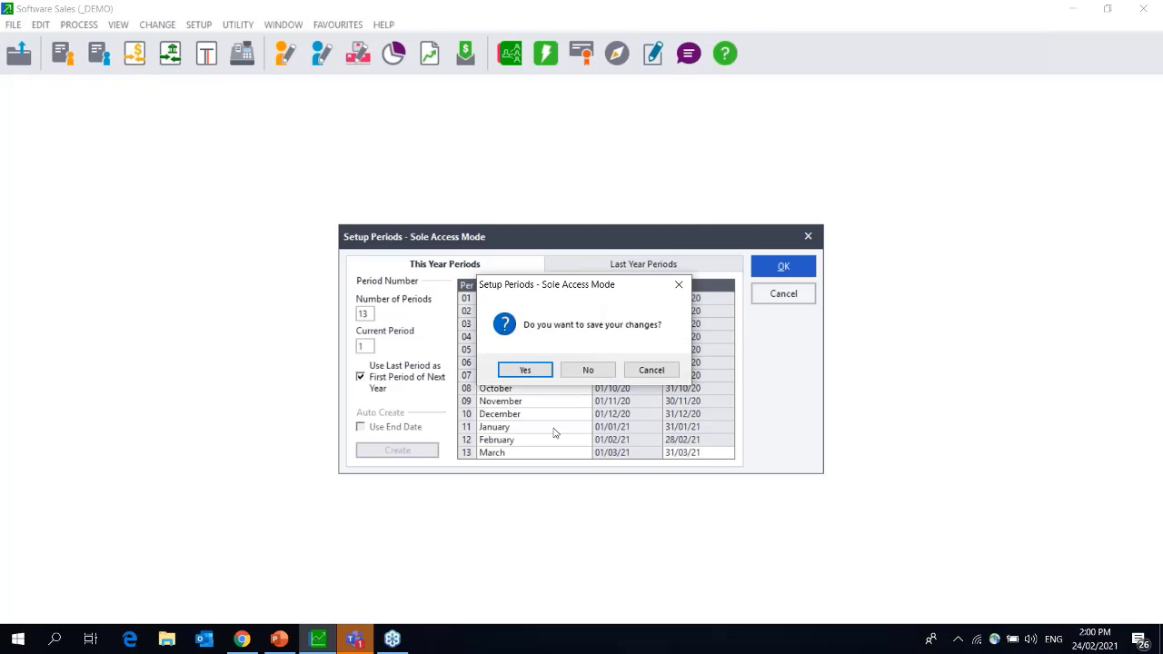
{"action": "left_click", "coordinate": [525, 370]}
{"action": "key", "text": "Return"}
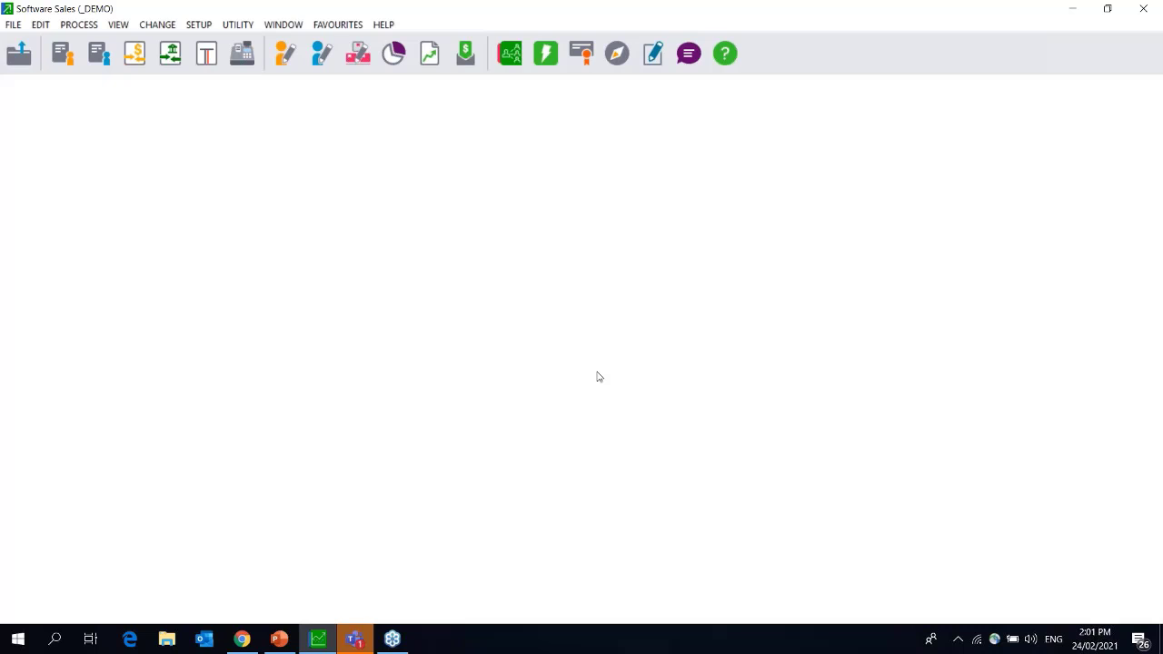
Launch the Data Integrity assistant and target a backup at C:\PASTEL19\YEAREND 2020.
{"action": "left_click", "coordinate": [18, 25]}
{"action": "left_click", "coordinate": [55, 129]}
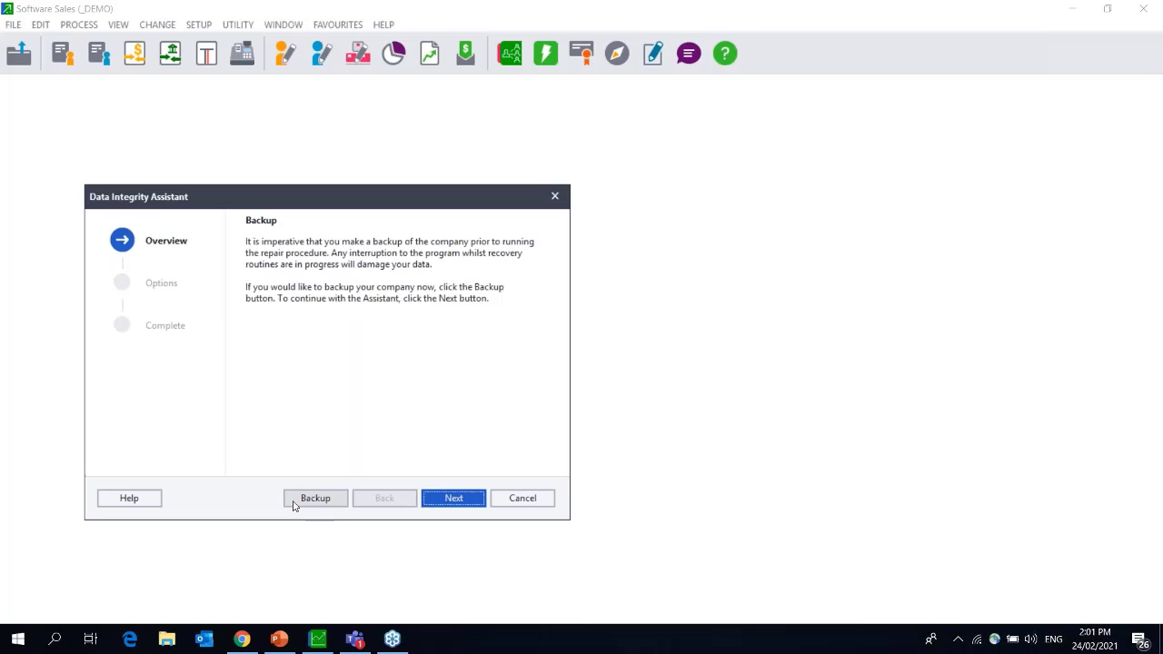
{"action": "key", "text": "alt+Tab"}
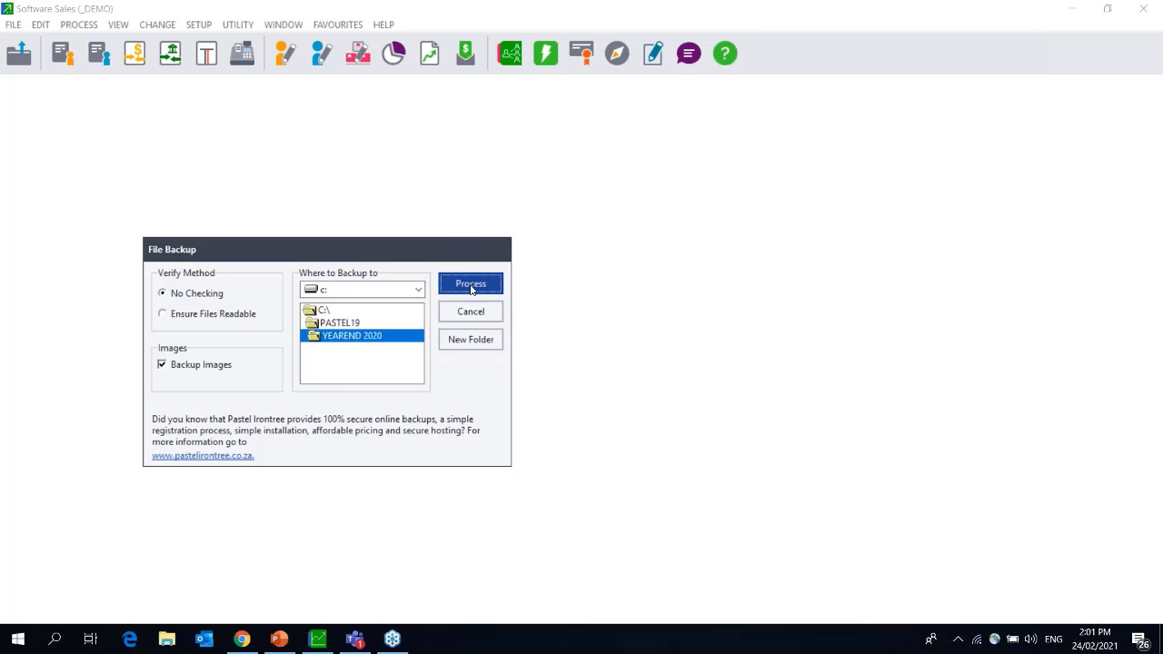
Back up to YEAREND 2020, then run a Verify the Data Only integrity check.
{"action": "left_click", "coordinate": [470, 284]}
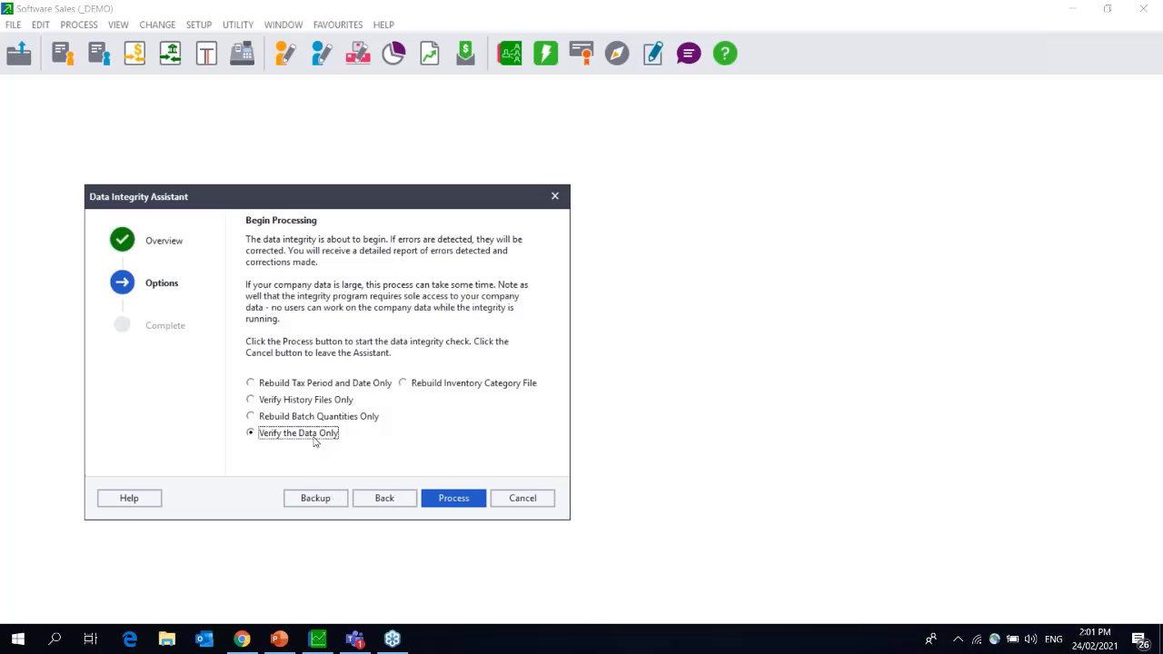
{"action": "left_click", "coordinate": [442, 502]}
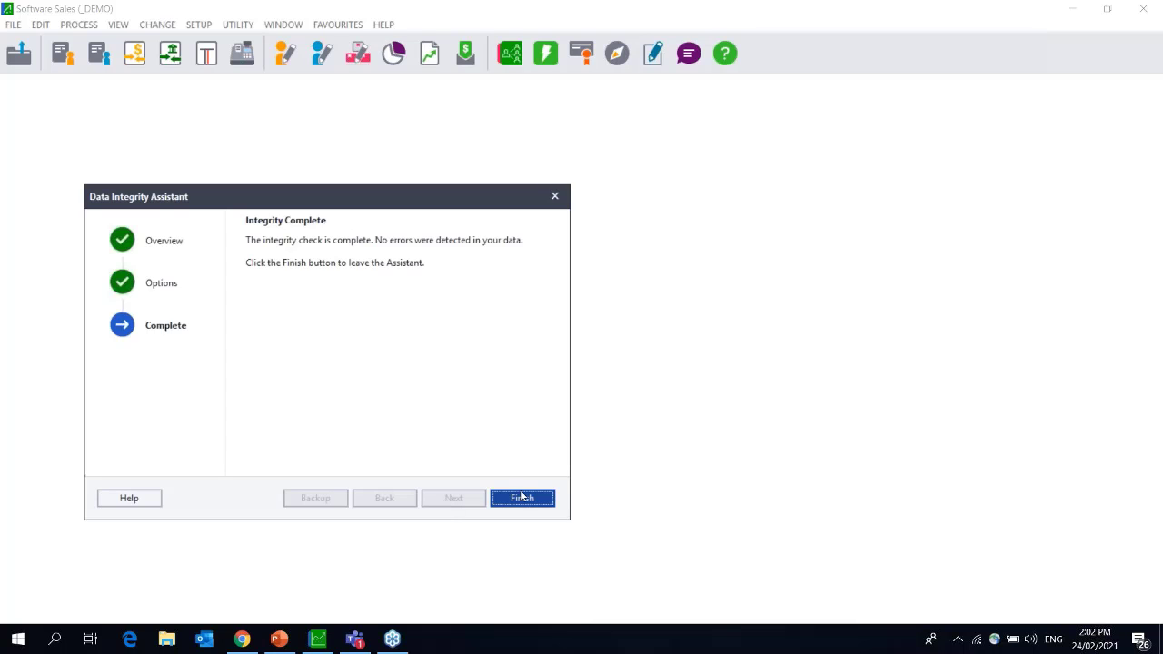
Finish the Data Integrity Assistant after its no-errors report.
{"action": "left_click", "coordinate": [522, 499]}
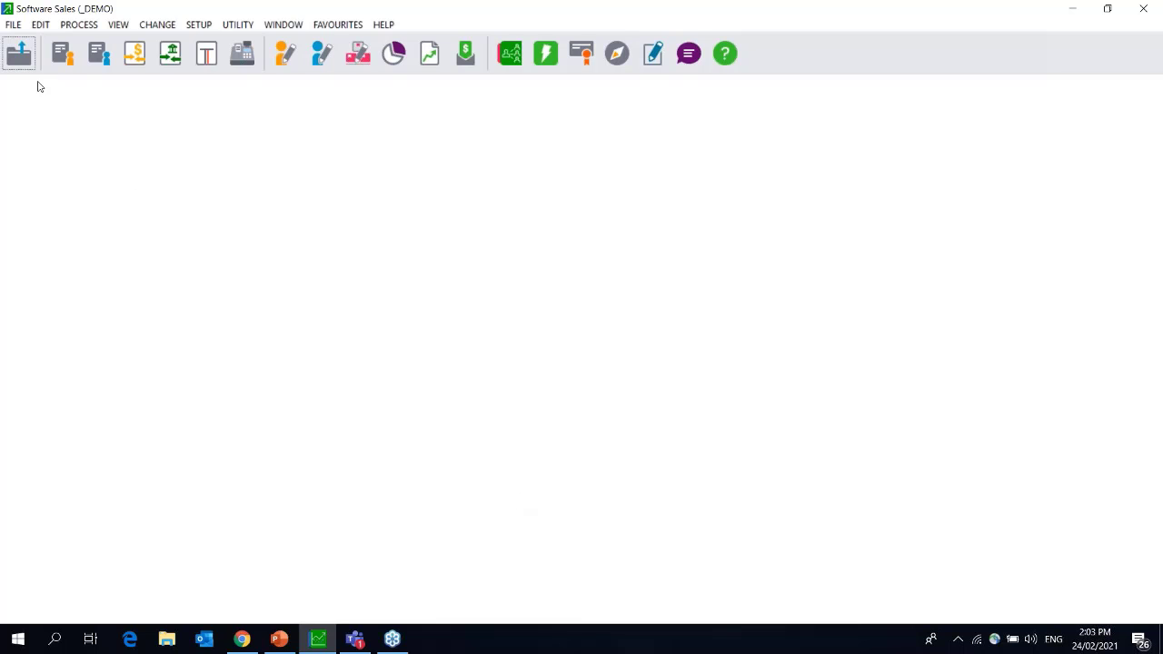
Open the File Backup dialog for another company backup.
{"action": "left_click", "coordinate": [11, 25]}
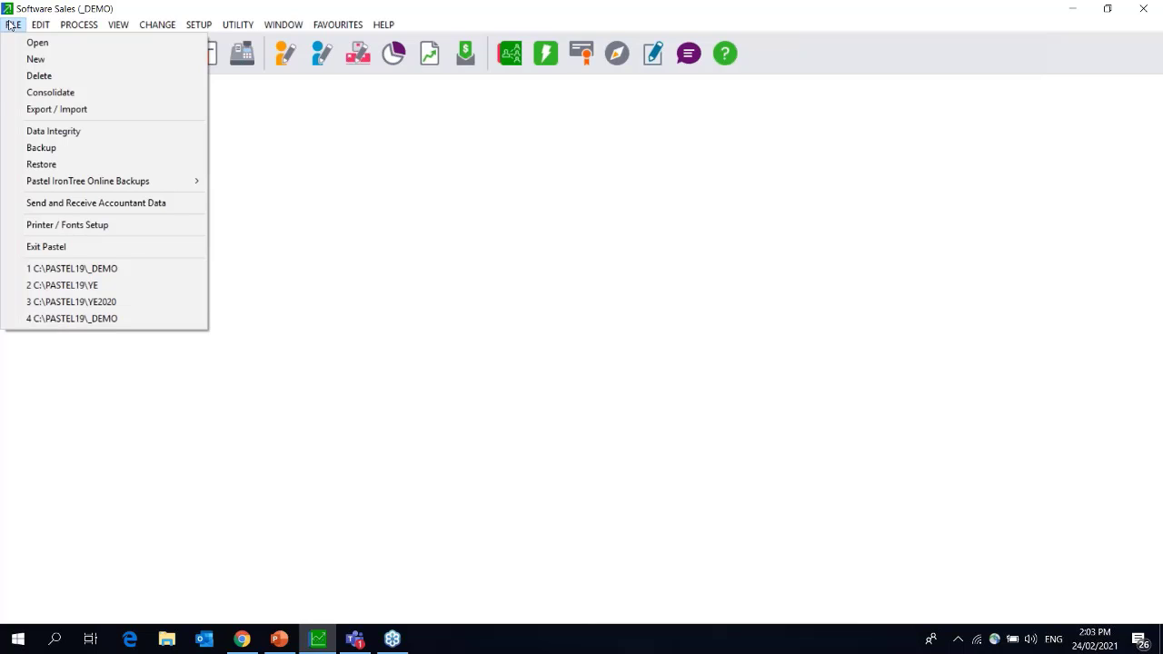
{"action": "left_click", "coordinate": [37, 151]}
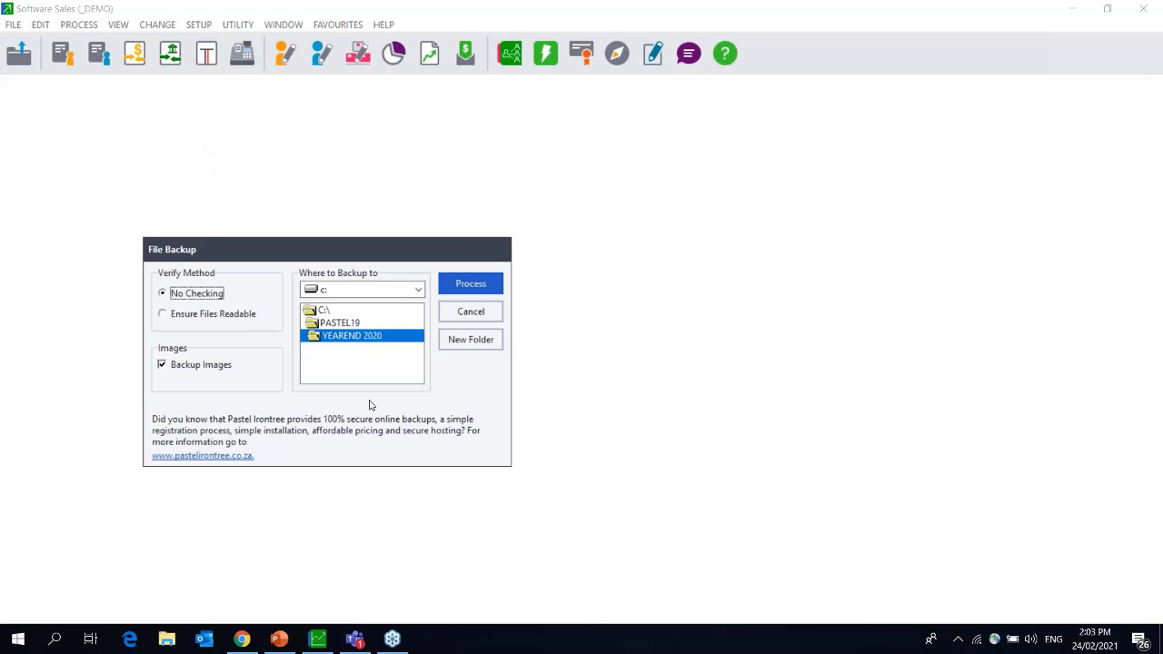
Back up the company to a YE2021 folder under C:\PASTEL19, accepting the local-drive warning.
{"action": "left_click", "coordinate": [344, 325]}
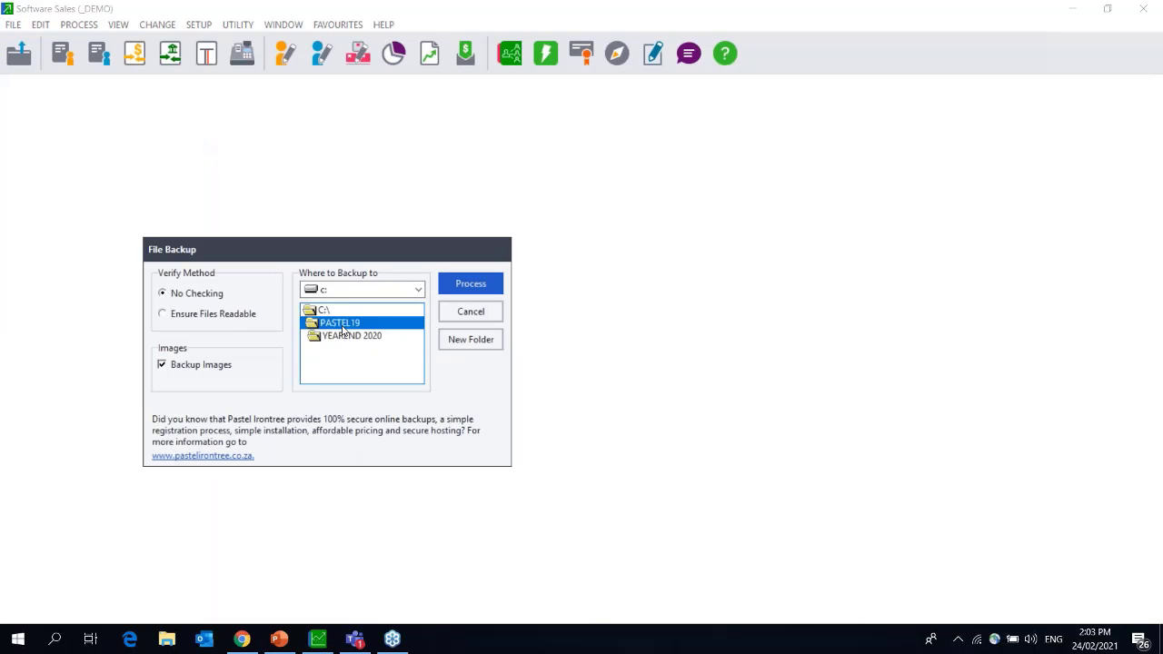
{"action": "double_click", "coordinate": [343, 325]}
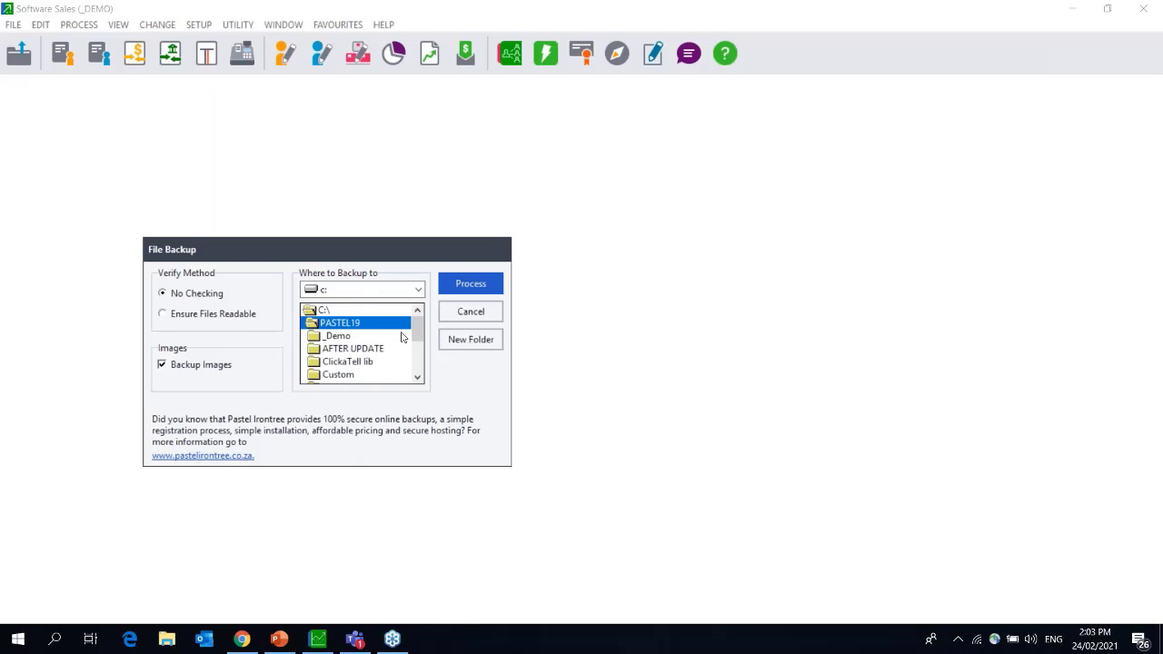
{"action": "left_click", "coordinate": [460, 351]}
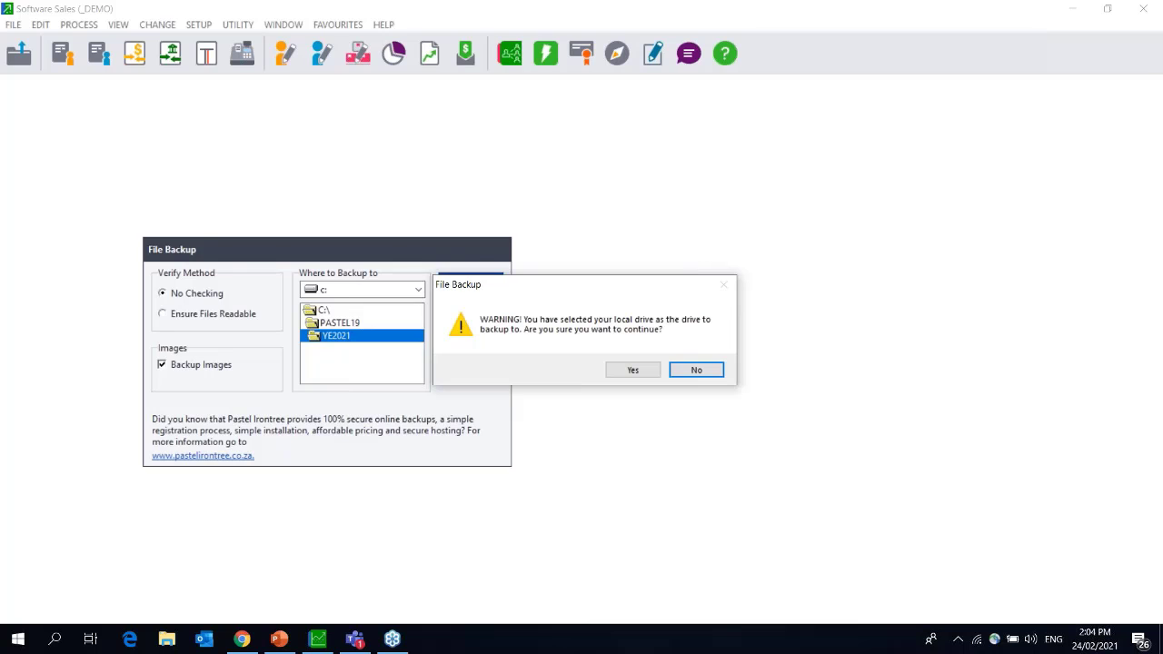
{"action": "key", "text": "y"}
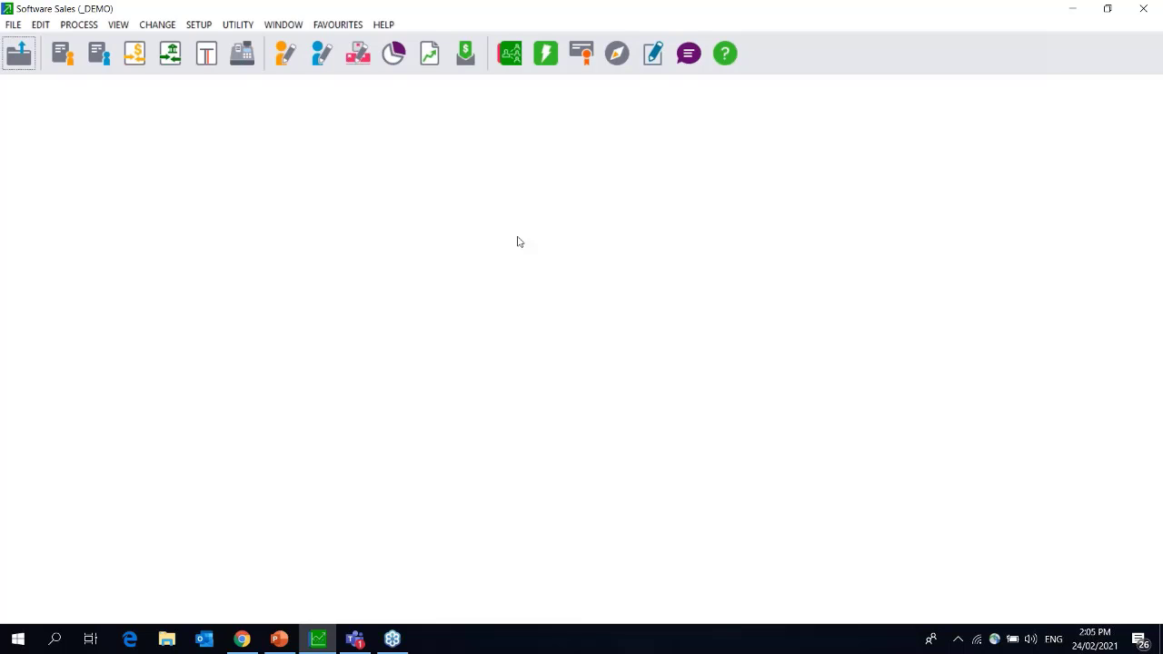
Start Count Inventory and run Rebuild Batch Quantities Only, which reports no errors.
{"action": "left_click", "coordinate": [77, 25]}
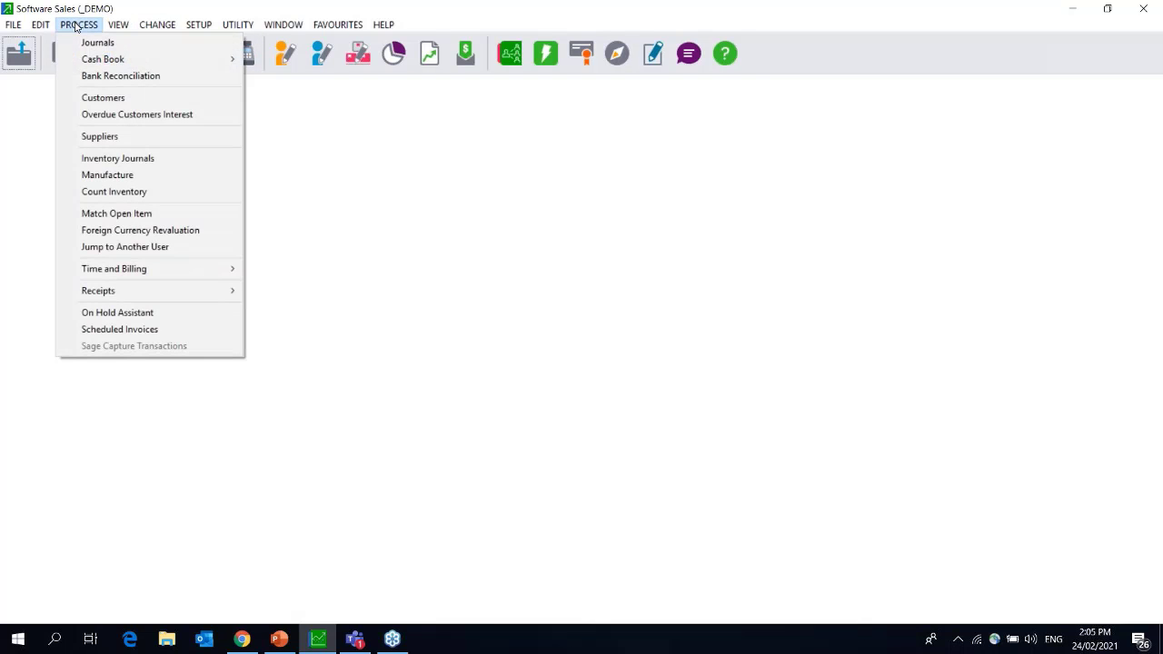
{"action": "left_click", "coordinate": [107, 193]}
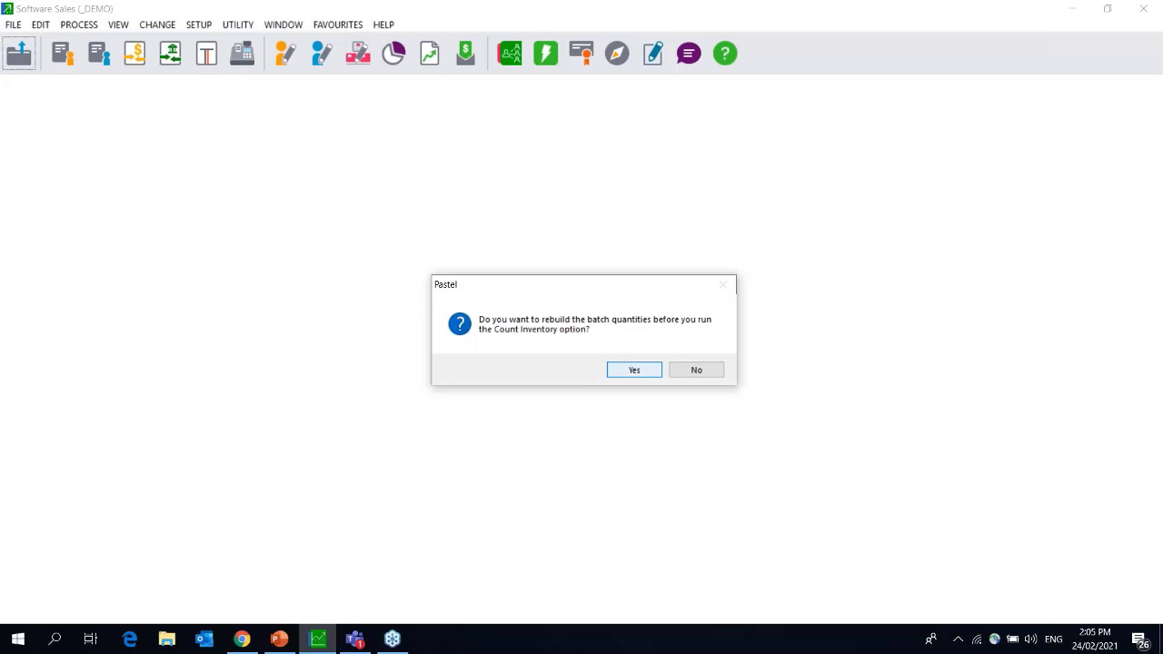
{"action": "left_click", "coordinate": [635, 370]}
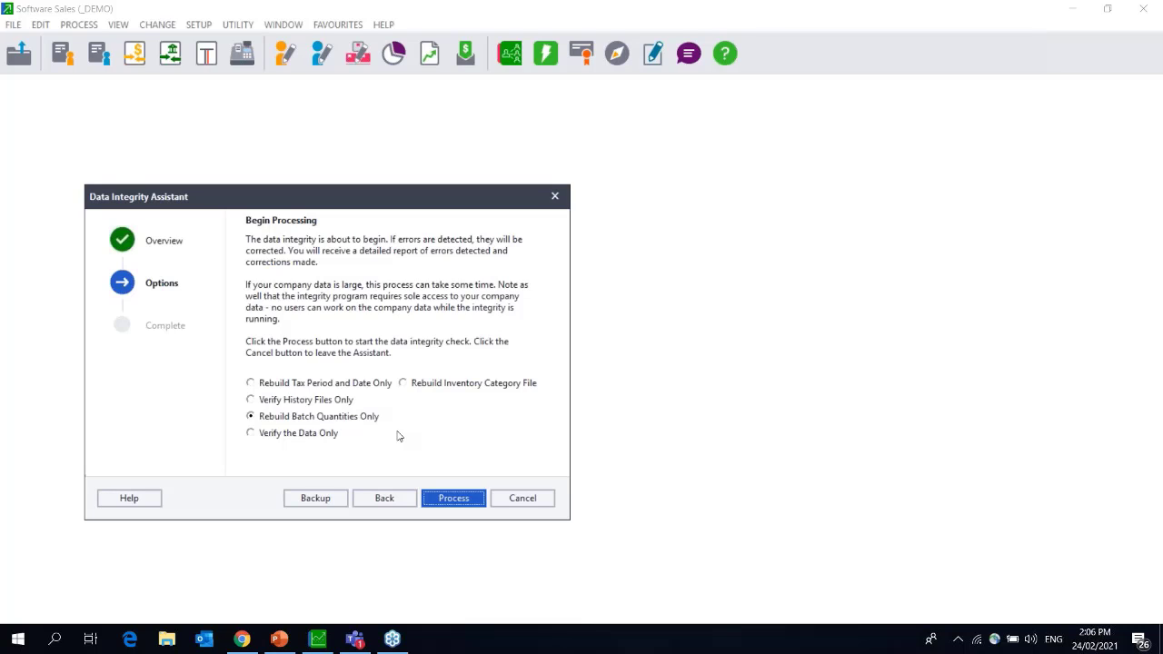
{"action": "left_click", "coordinate": [448, 499]}
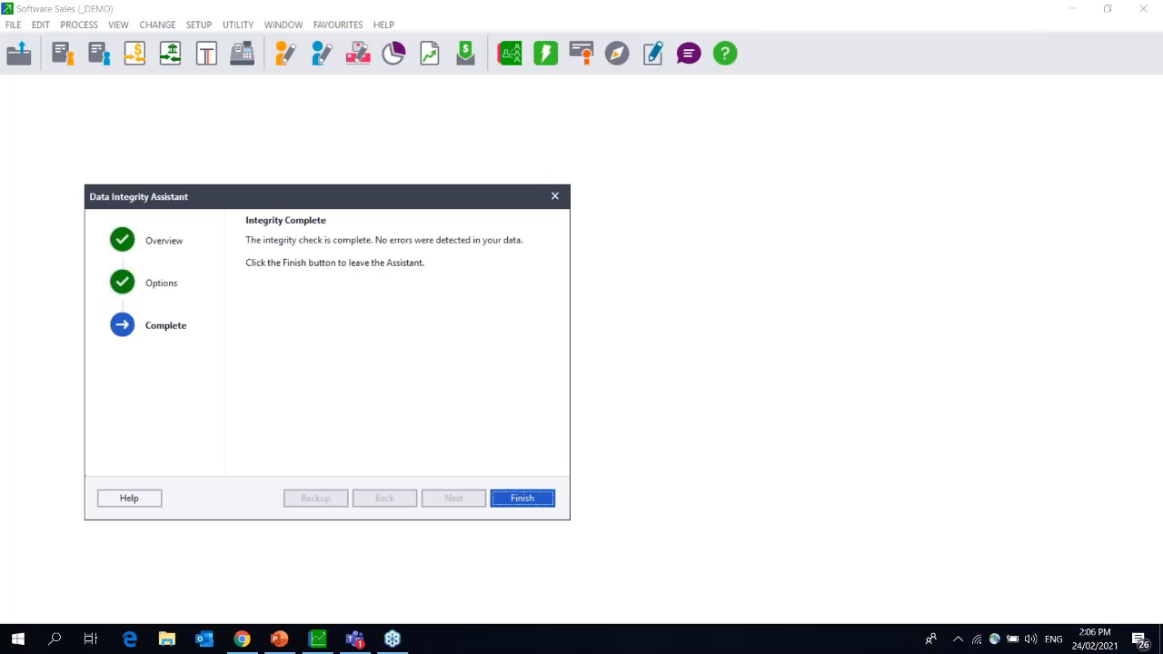
Clear the old inventory snapshot without updating quantities and close the count assistant.
{"action": "left_click", "coordinate": [514, 498]}
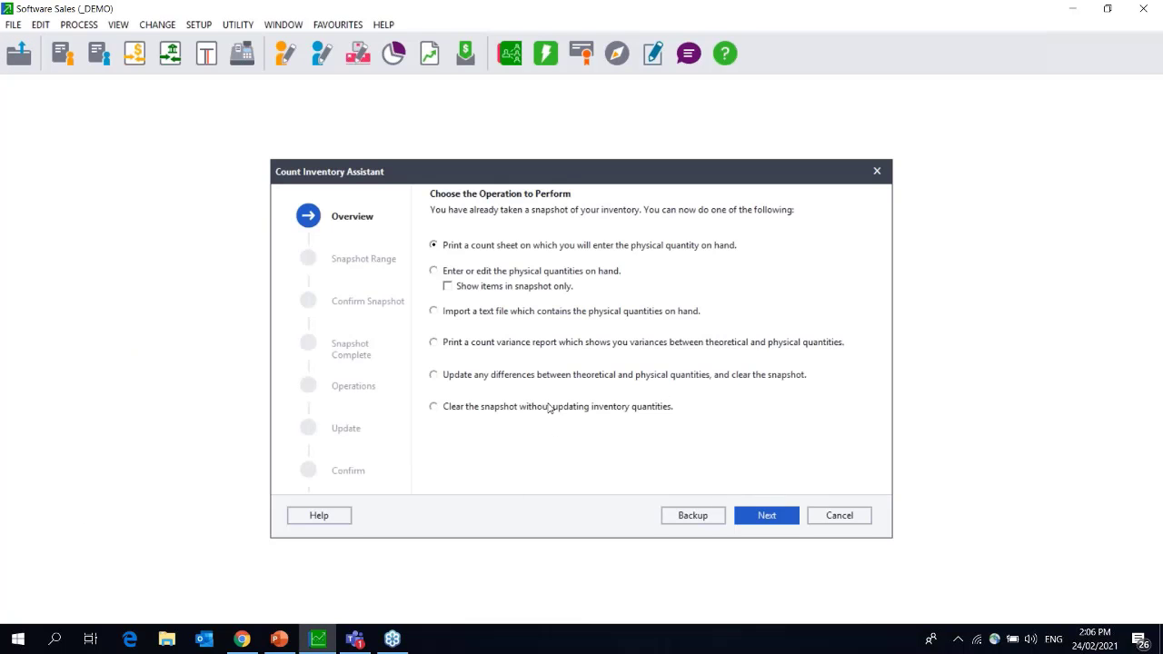
{"action": "left_click", "coordinate": [552, 408]}
{"action": "left_click", "coordinate": [769, 517]}
{"action": "left_click", "coordinate": [768, 516]}
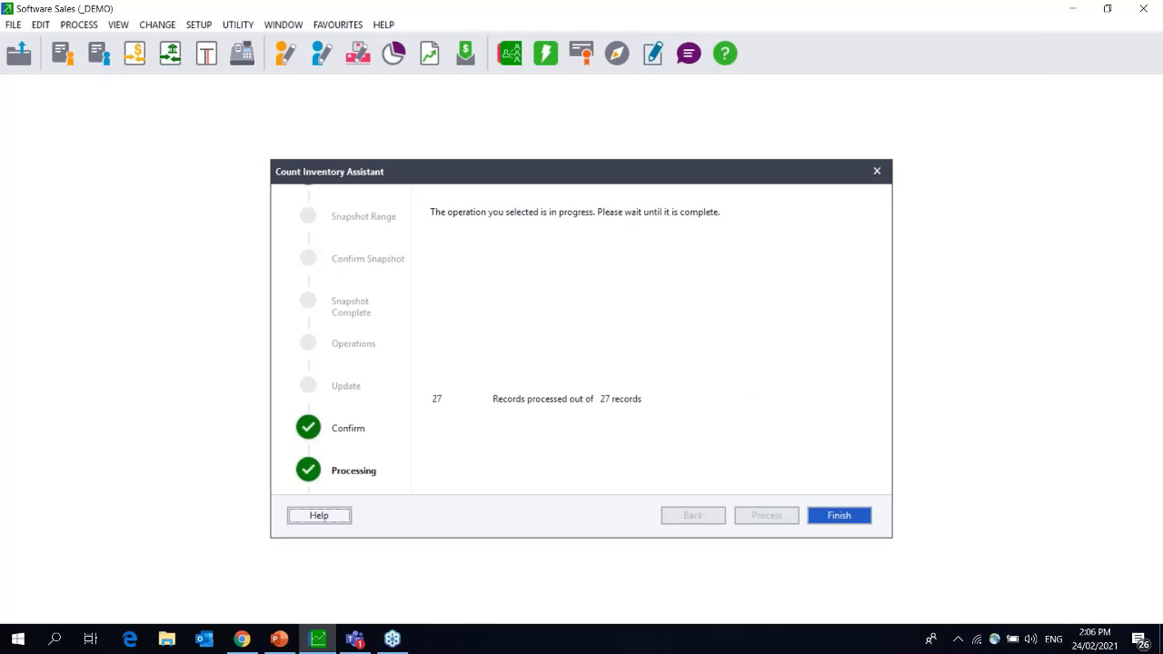
{"action": "left_click", "coordinate": [838, 515]}
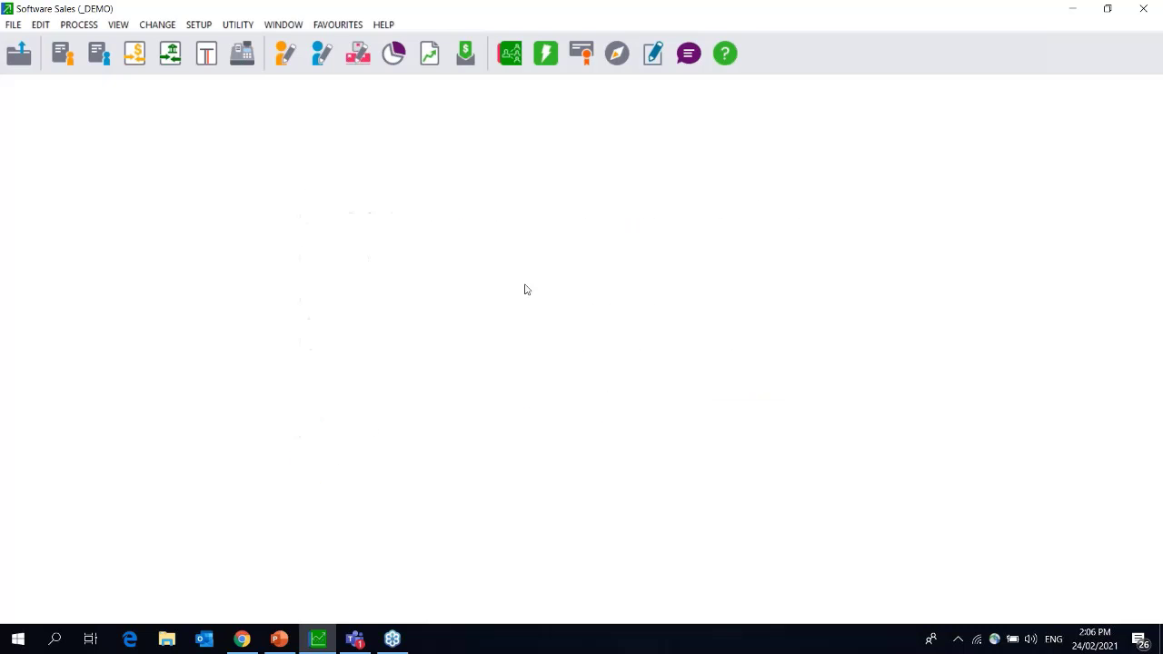
Restart Count Inventory from the Process menu and dismiss the integrity check.
{"action": "left_click", "coordinate": [117, 25]}
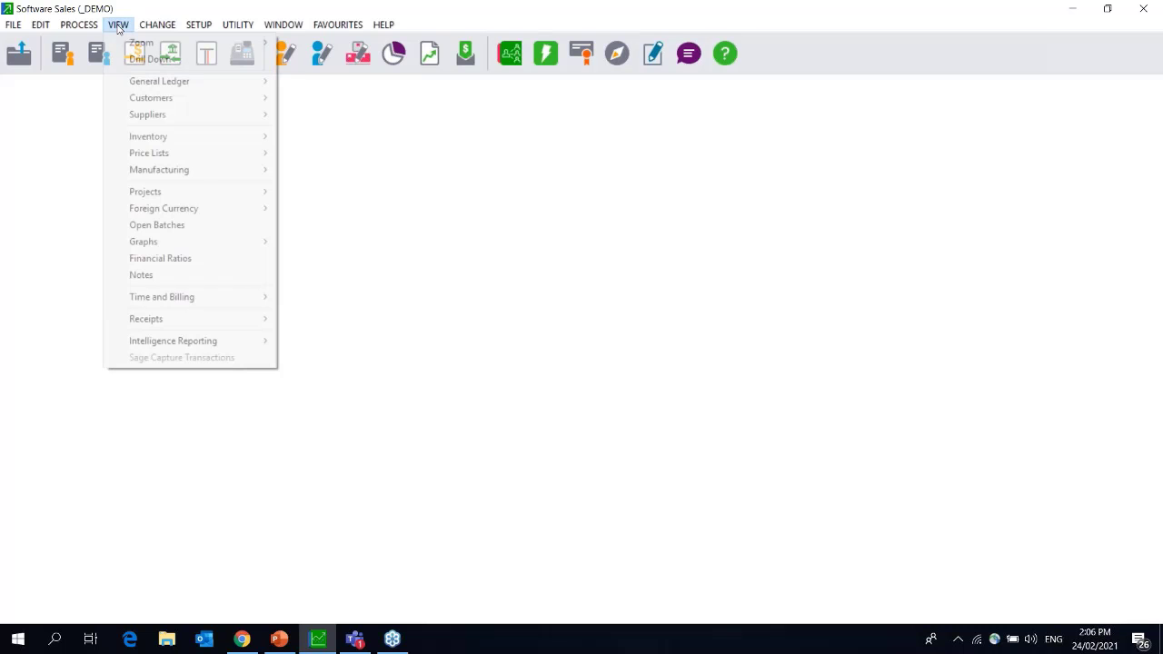
{"action": "left_click", "coordinate": [79, 25]}
{"action": "left_click", "coordinate": [141, 192]}
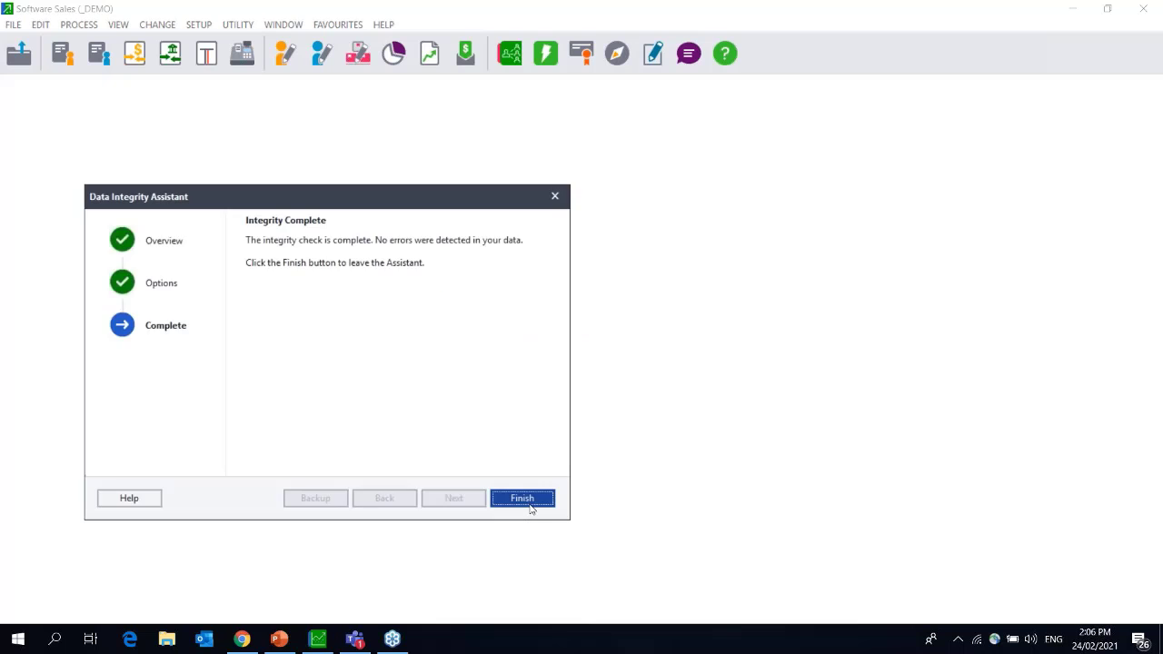
{"action": "left_click", "coordinate": [531, 506]}
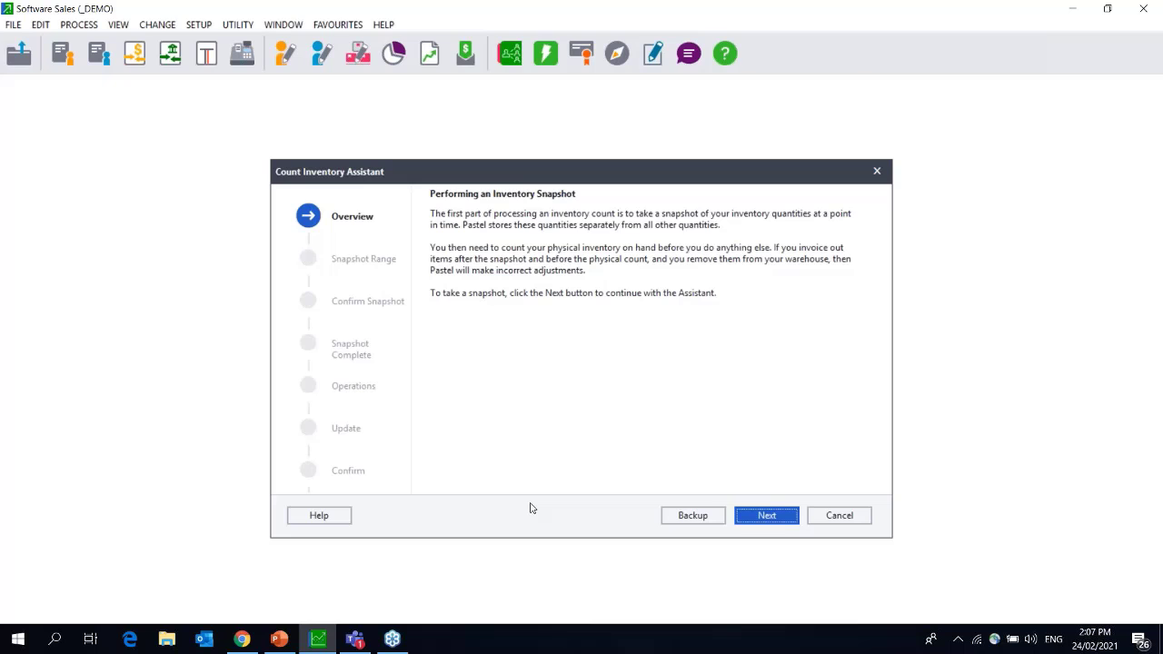
Back up the company data to the PASTEL19 folder on the local drive and test it.
{"action": "left_click", "coordinate": [693, 522]}
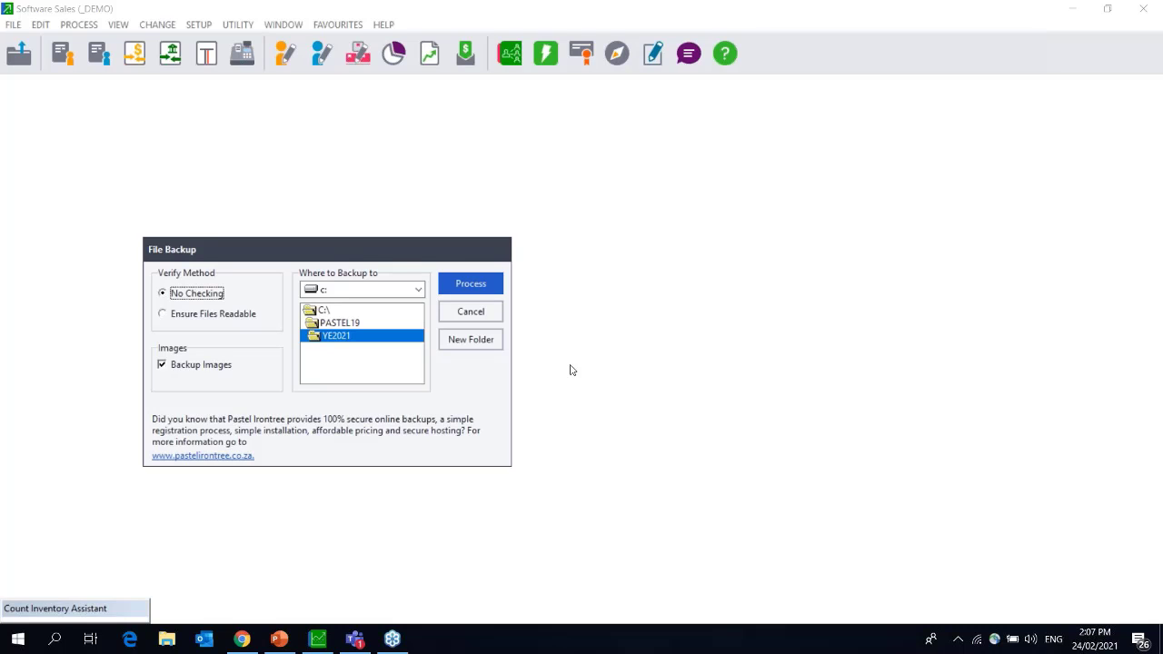
{"action": "double_click", "coordinate": [340, 326]}
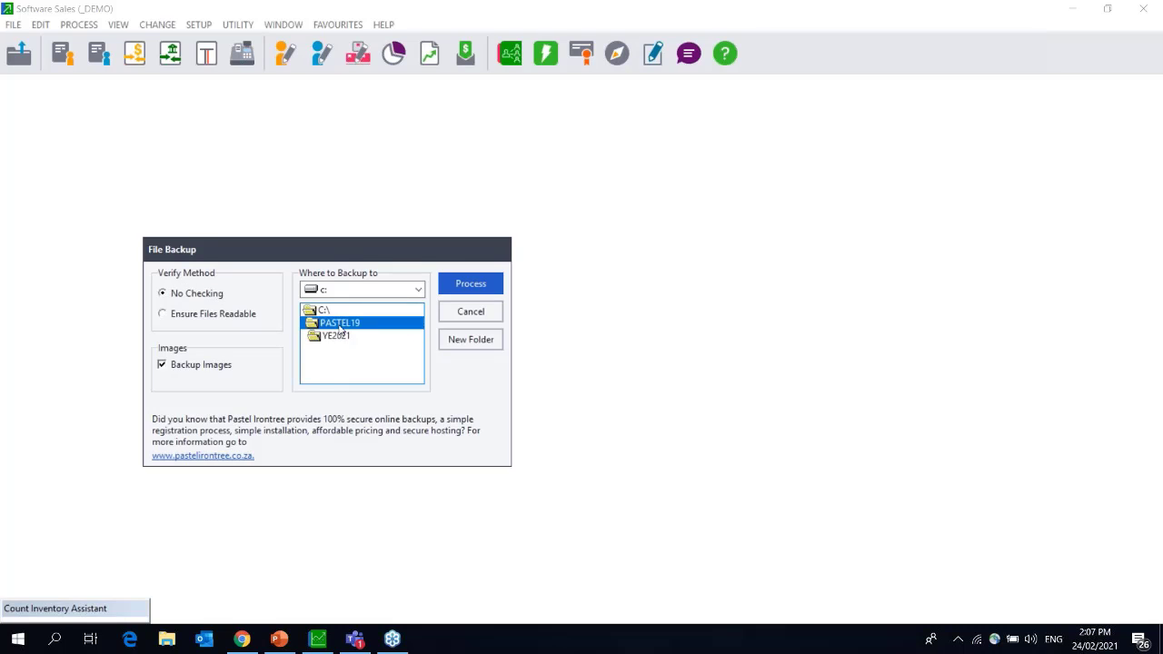
{"action": "left_click", "coordinate": [473, 284]}
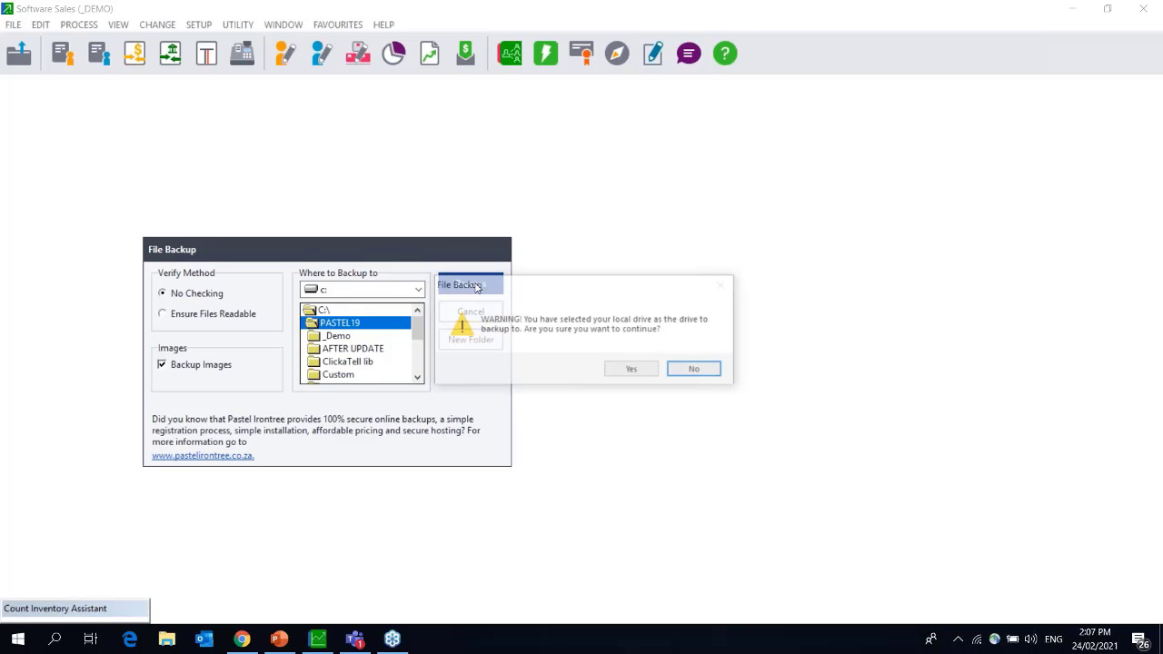
{"action": "left_click", "coordinate": [635, 371]}
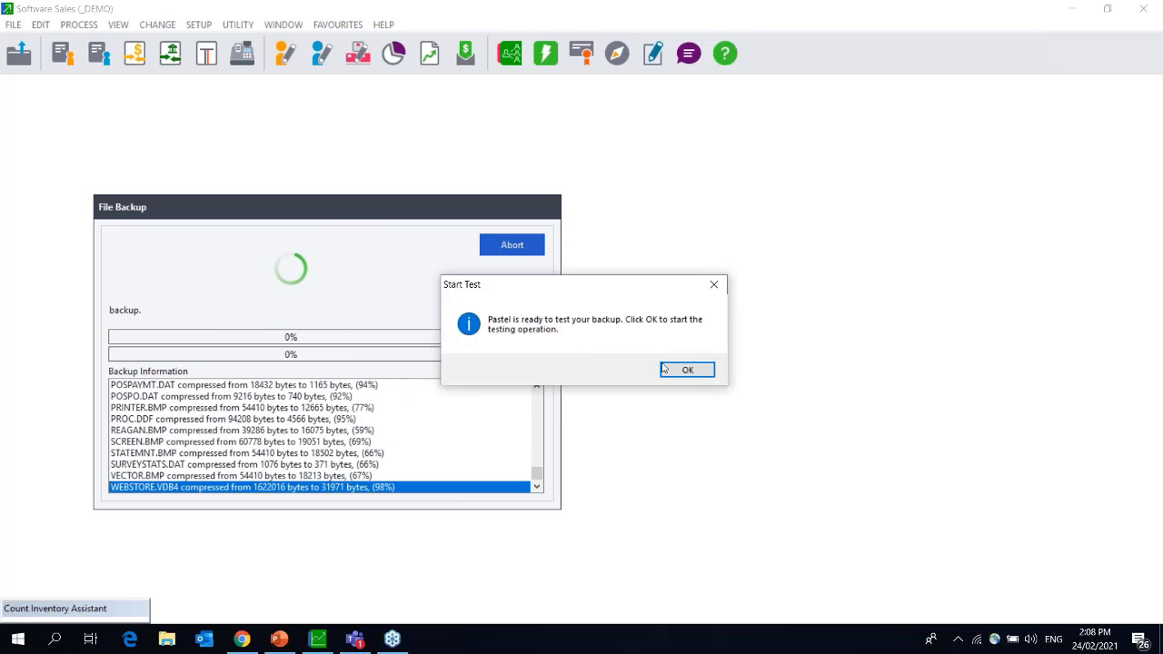
{"action": "left_click", "coordinate": [686, 370]}
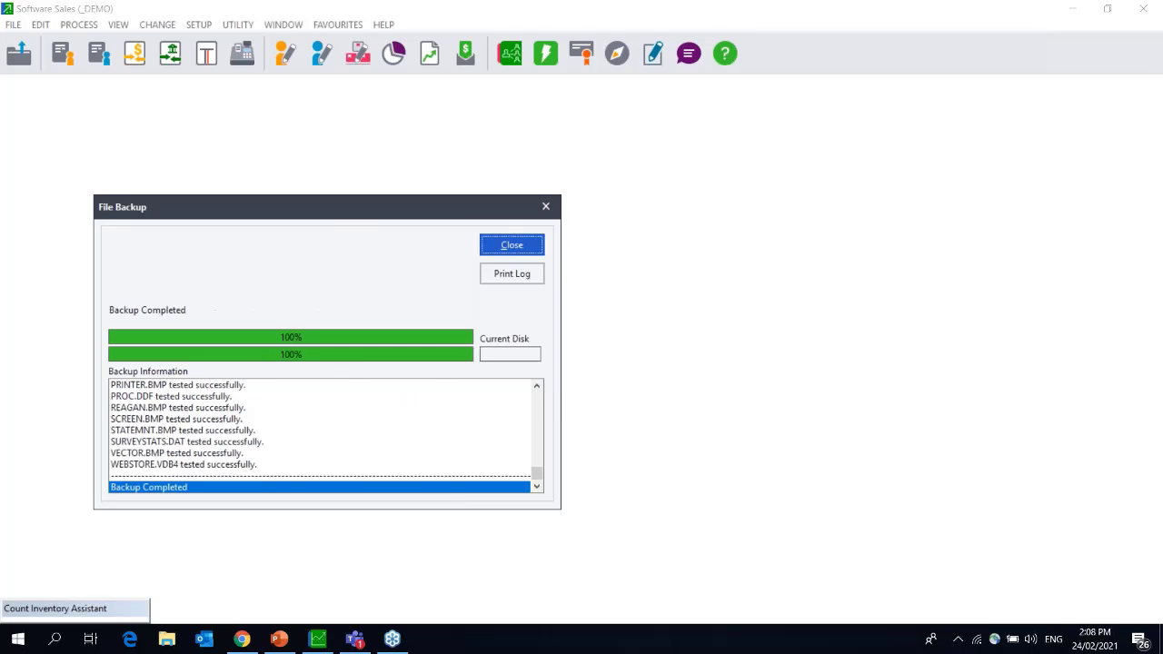
{"action": "left_click", "coordinate": [507, 242]}
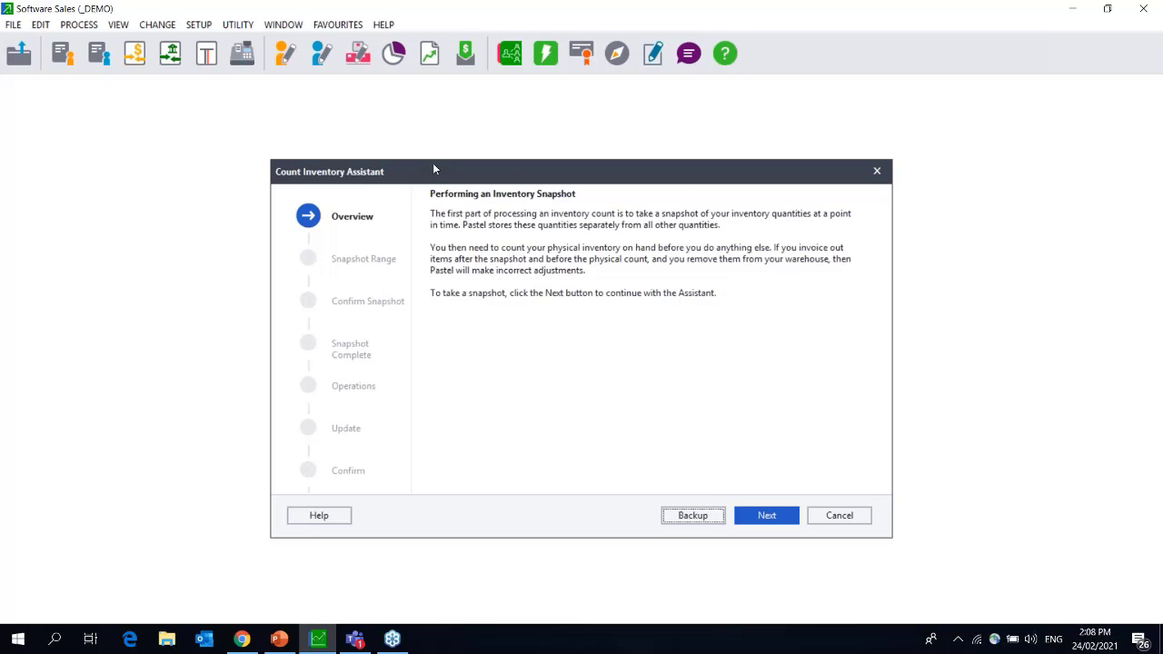
Advance to the Snapshot Range page and list the stores for From Store.
{"action": "left_click", "coordinate": [762, 516]}
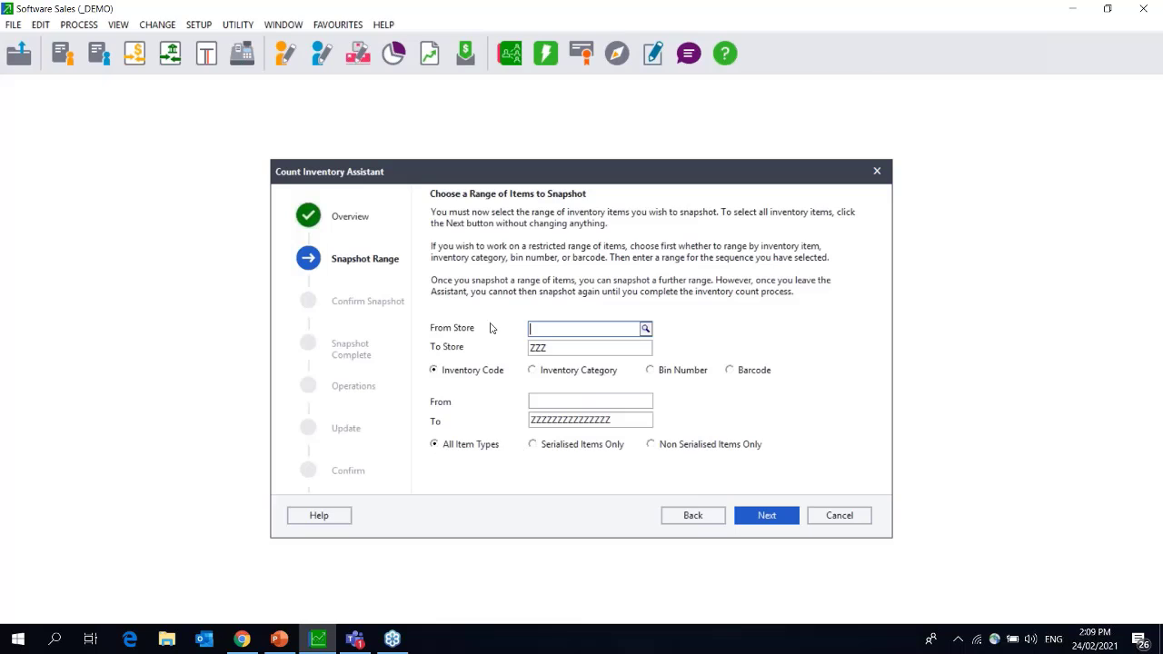
{"action": "left_click", "coordinate": [649, 333]}
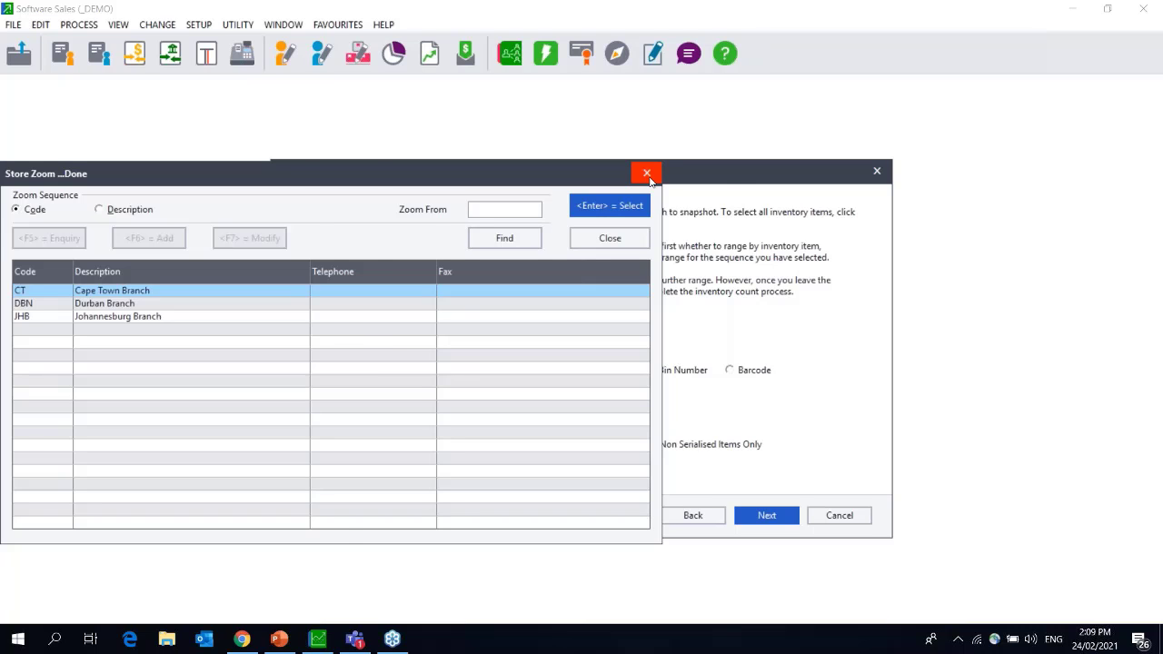
Close the store lookup and choose the snapshot range type, trying bin number, barcode and category.
{"action": "left_click", "coordinate": [646, 172]}
{"action": "key", "text": "Tab"}
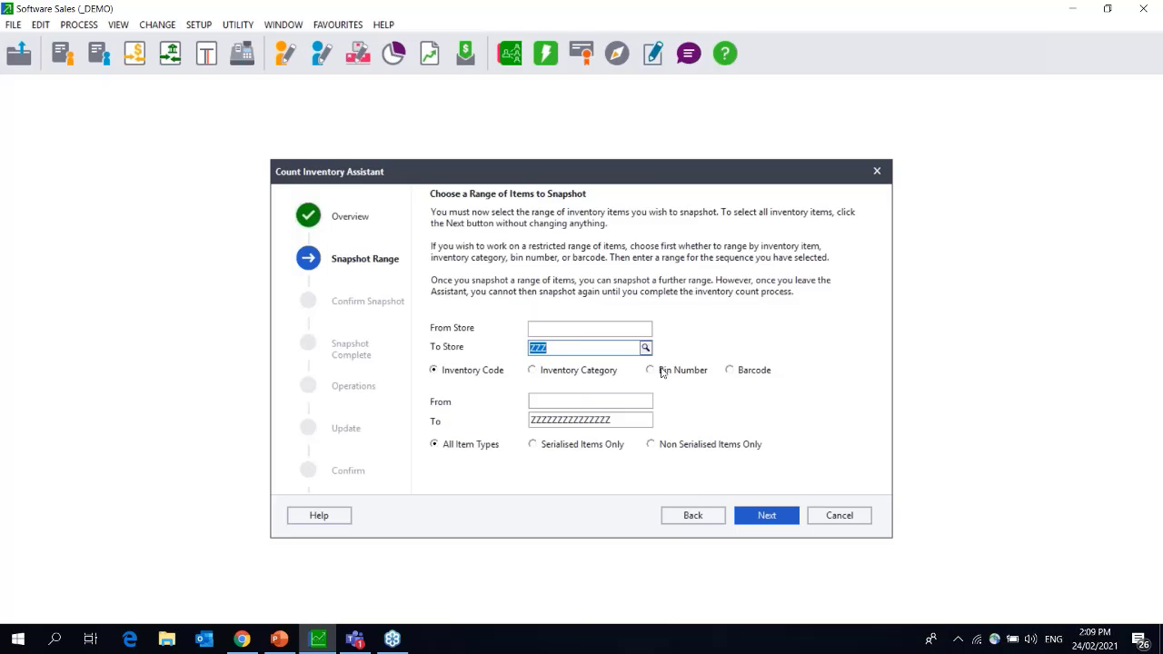
{"action": "left_click", "coordinate": [663, 370]}
{"action": "left_click", "coordinate": [752, 374]}
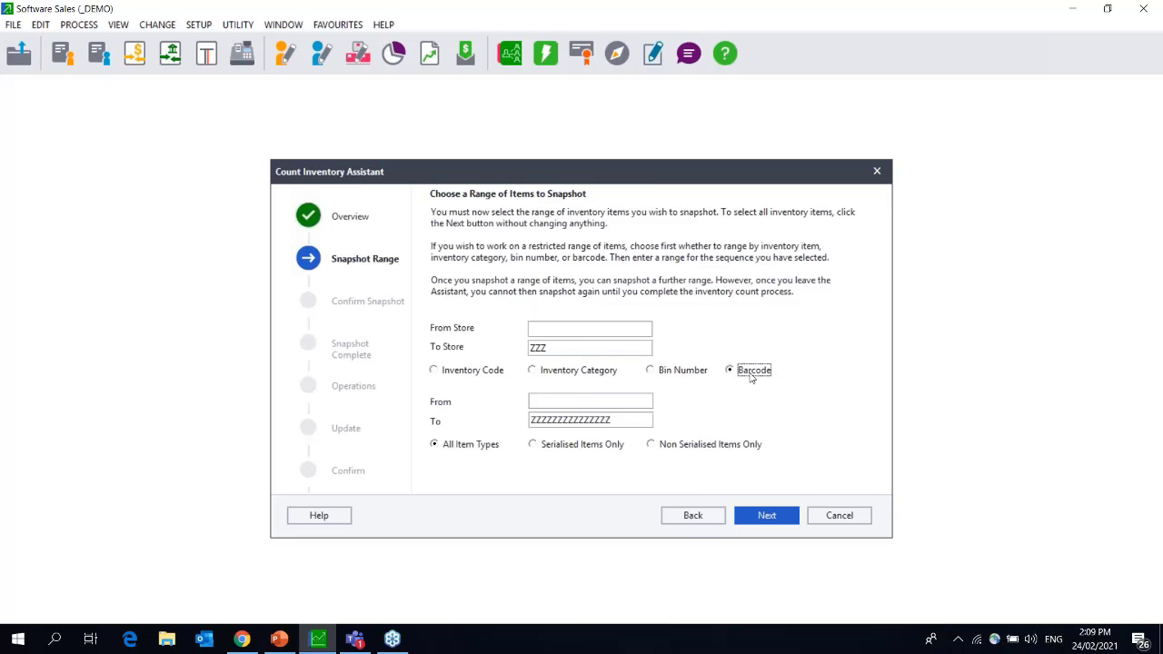
{"action": "left_click", "coordinate": [646, 405]}
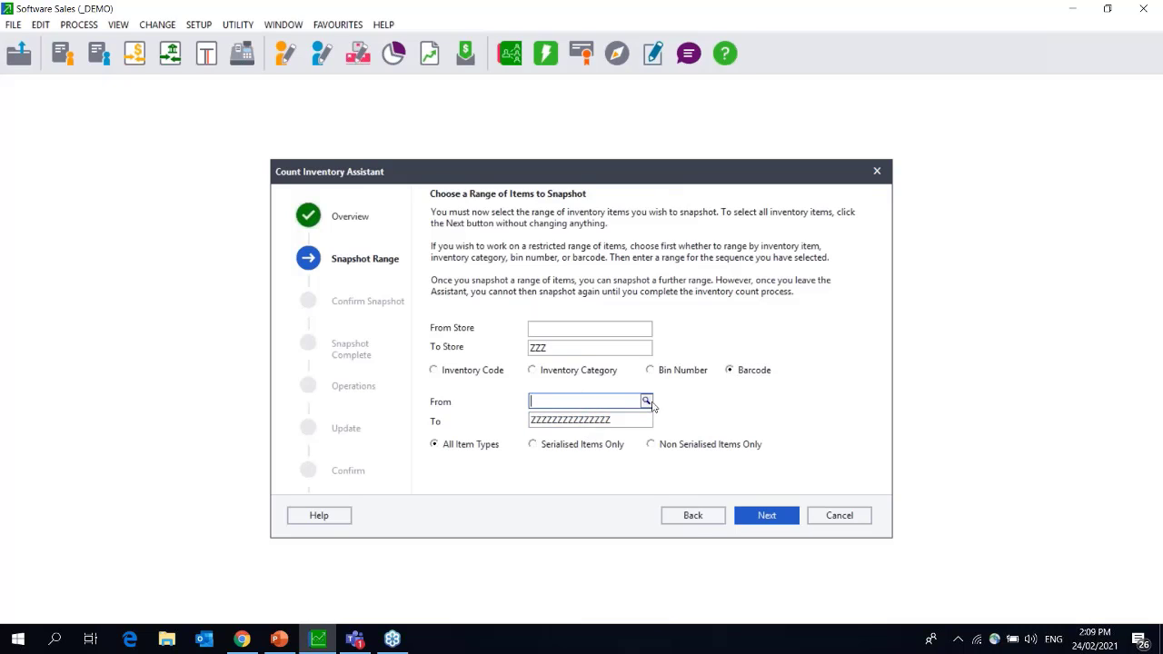
{"action": "left_click", "coordinate": [647, 402]}
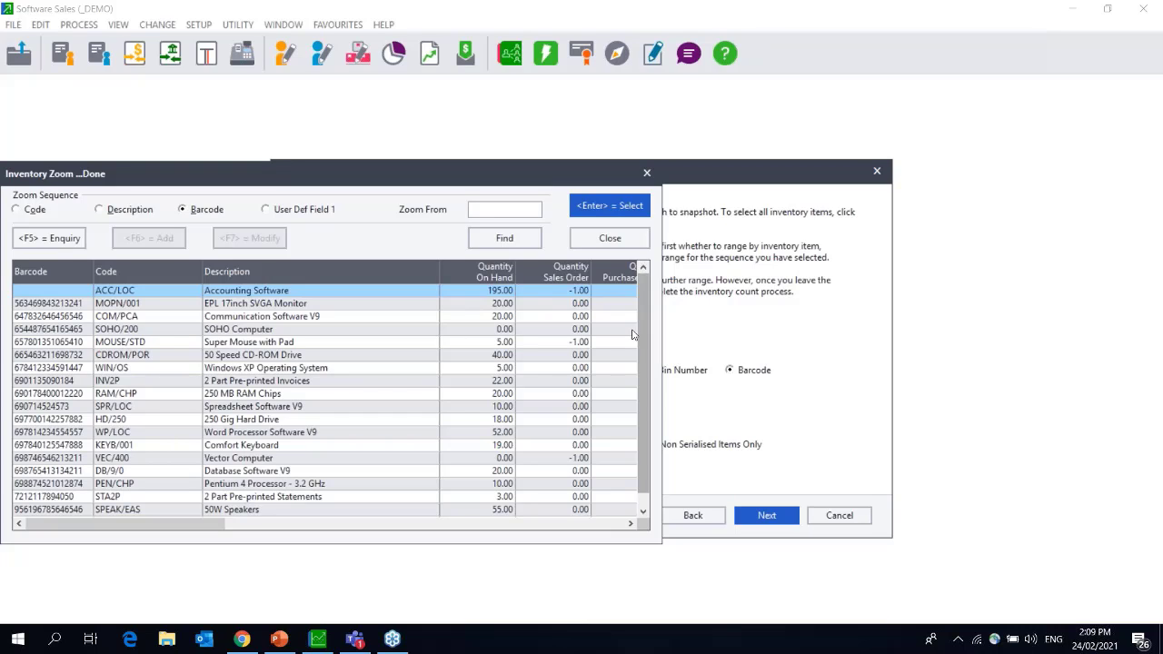
{"action": "key", "text": "Escape"}
{"action": "left_click", "coordinate": [591, 371]}
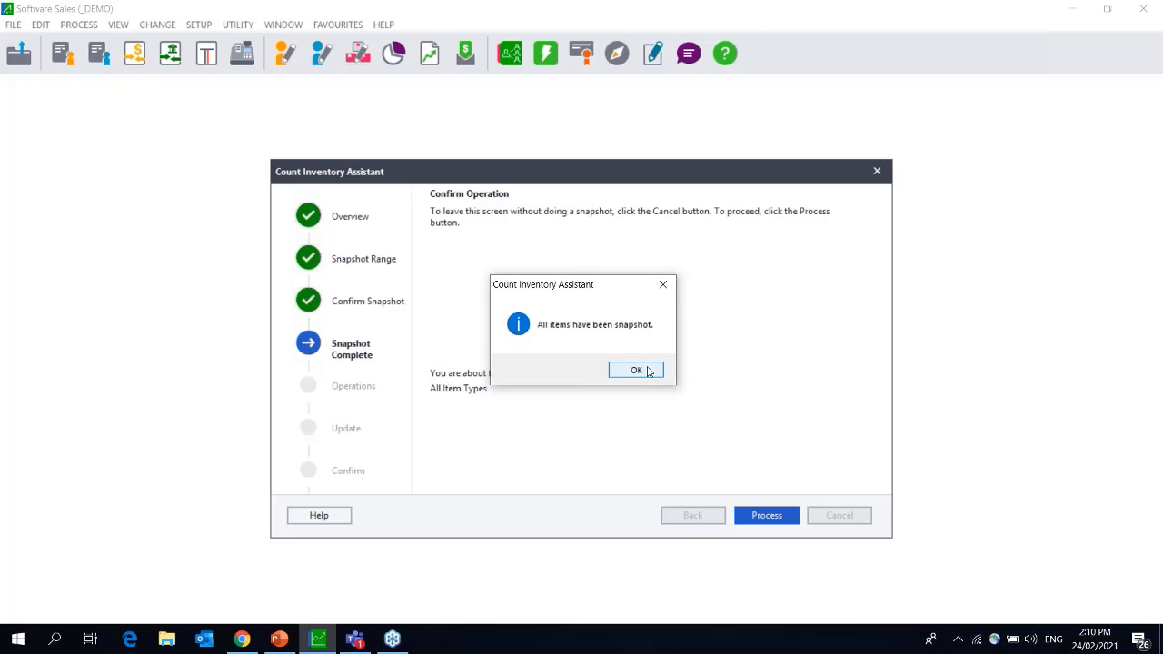
Acknowledge the 'All items have been snapshot' message.
{"action": "left_click", "coordinate": [636, 370]}
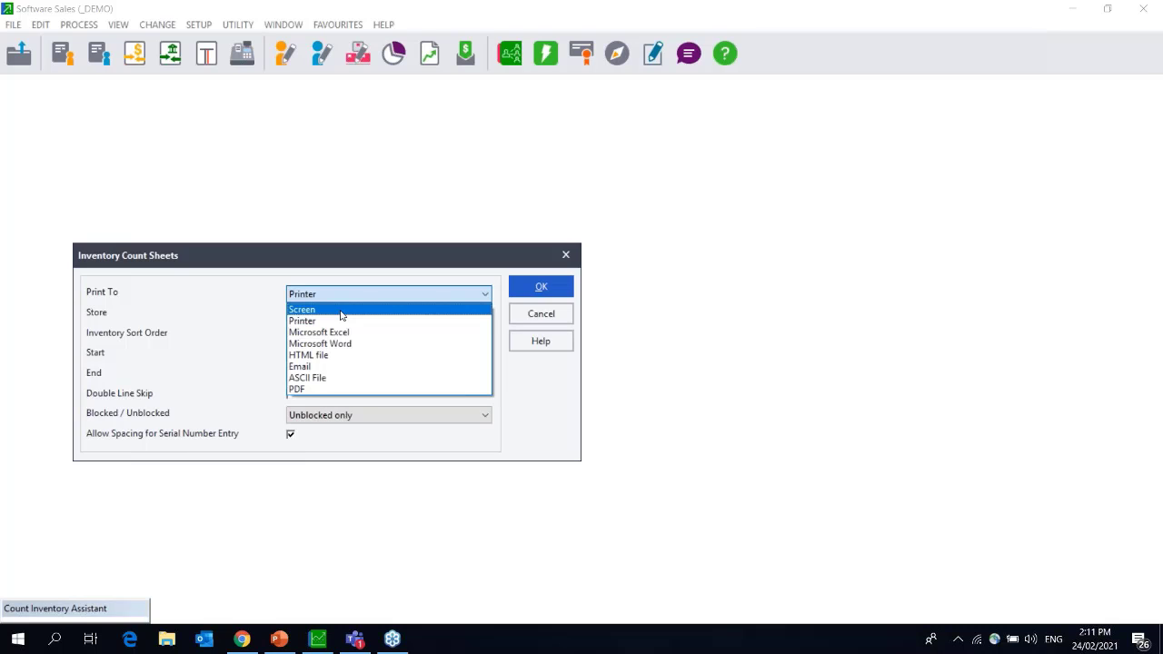
Set the inventory count sheets to print to Screen.
{"action": "left_click", "coordinate": [341, 310]}
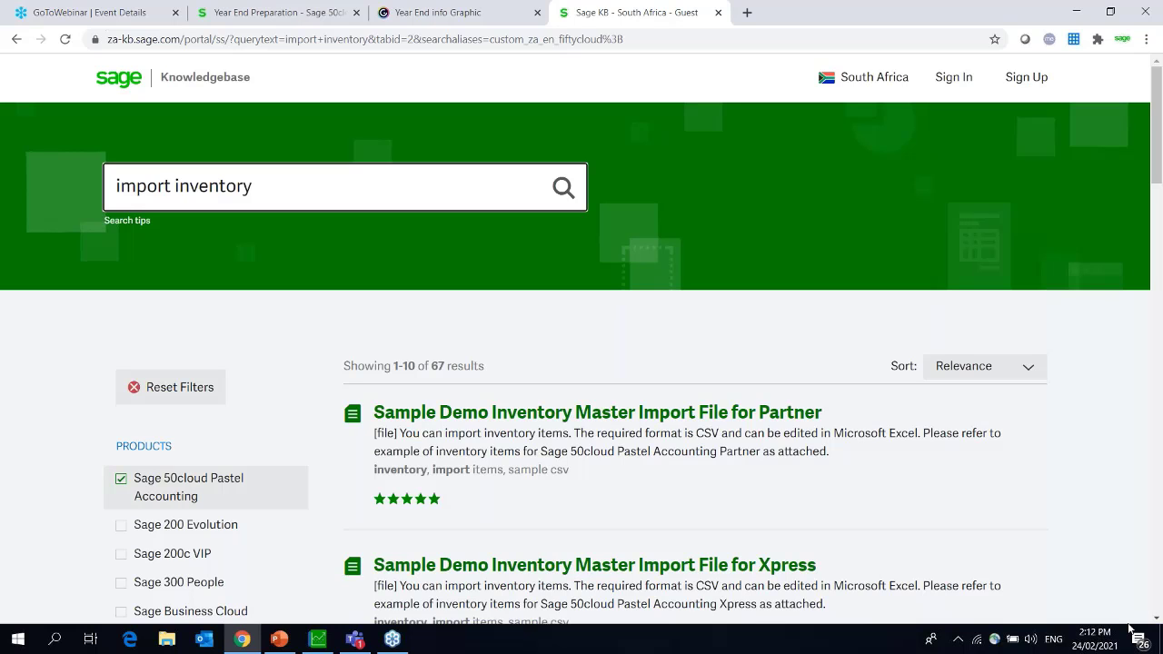
{"action": "scroll", "coordinate": [1160, 625], "scroll_direction": "down", "scroll_amount": 5}
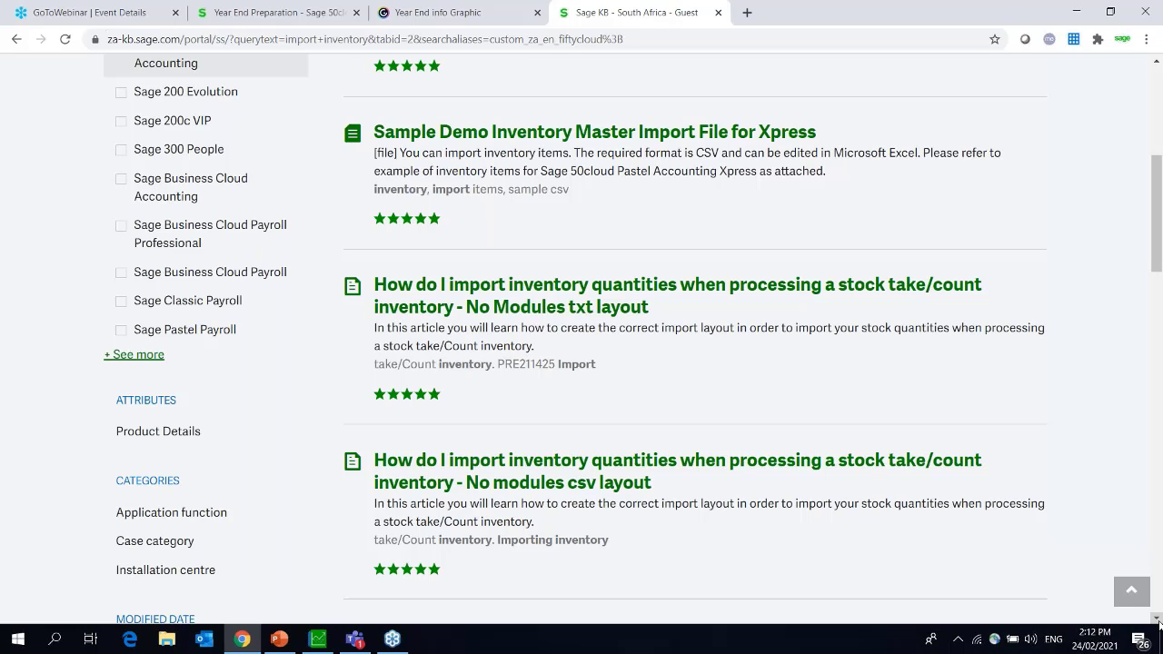
{"action": "scroll", "coordinate": [1158, 621], "scroll_direction": "down", "scroll_amount": 5}
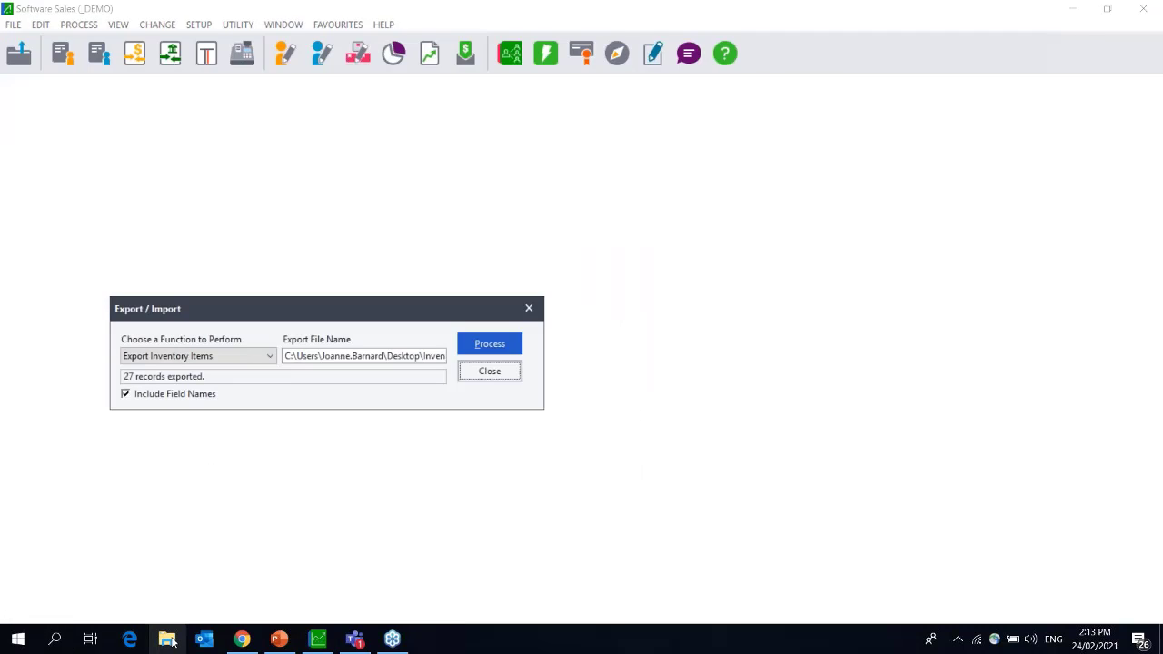
Open Inventory import stock take 2021.csv from the Desktop in Excel using File Explorer.
{"action": "left_click", "coordinate": [169, 640]}
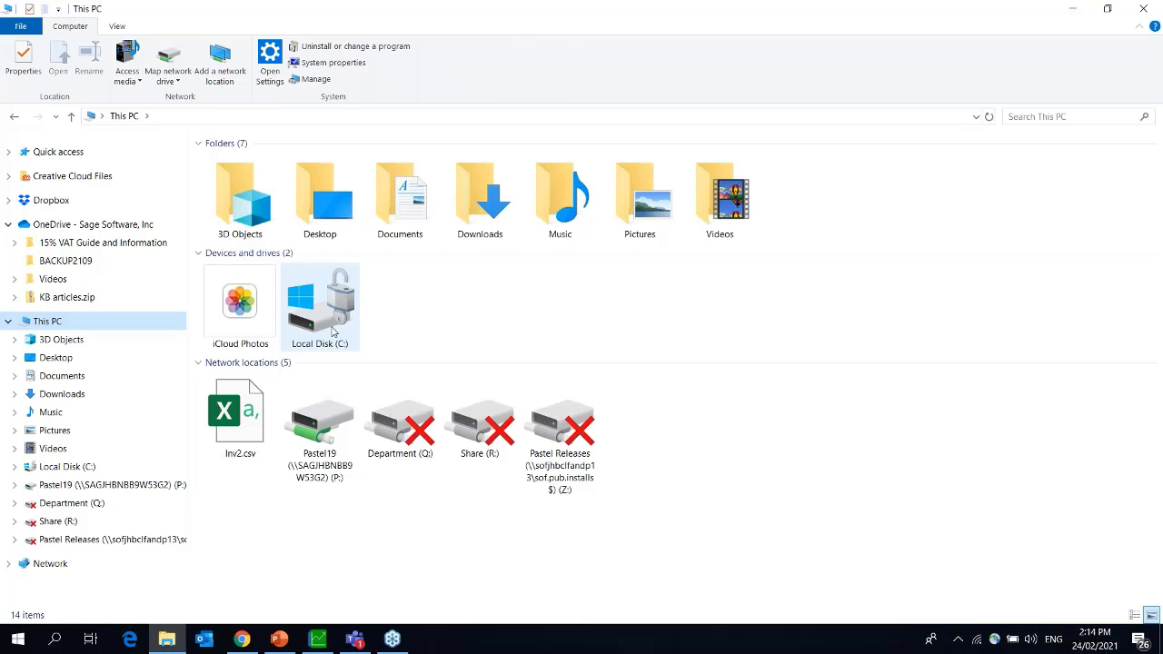
{"action": "double_click", "coordinate": [329, 200]}
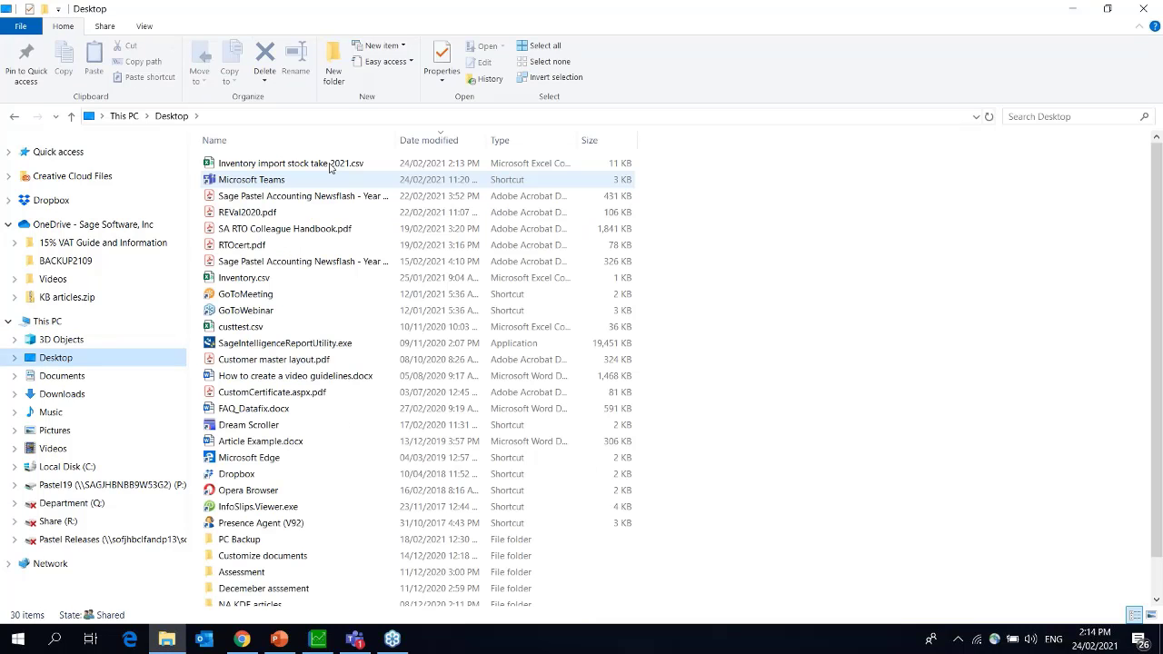
{"action": "double_click", "coordinate": [332, 163]}
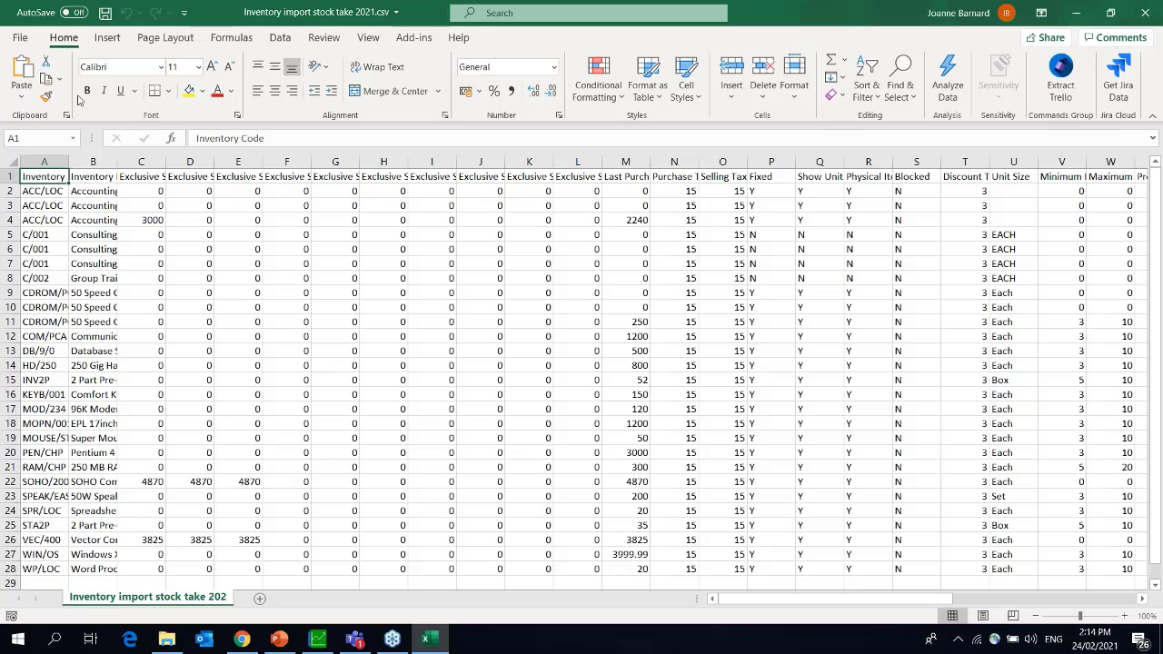
Delete columns B through AW and autofit column A to the Inventory Code heading.
{"action": "left_click_drag", "start_coordinate": [92, 162], "coordinate": [1160, 175]}
{"action": "left_click_drag", "start_coordinate": [1159, 175], "coordinate": [1062, 175]}
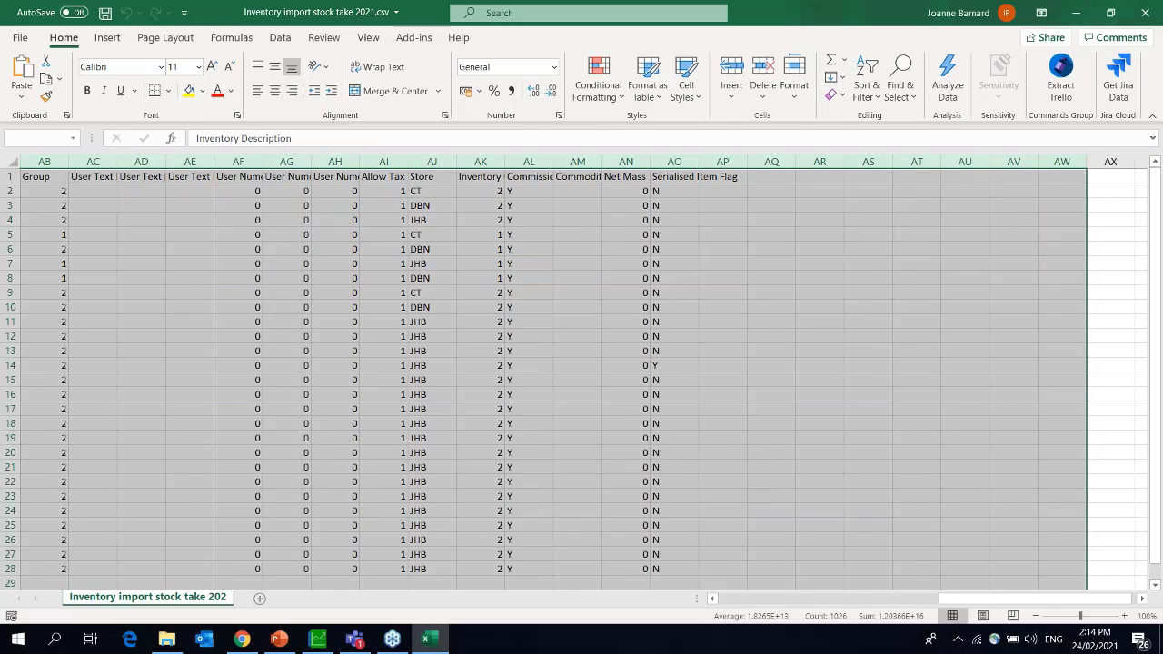
{"action": "key", "text": "ctrl+minus"}
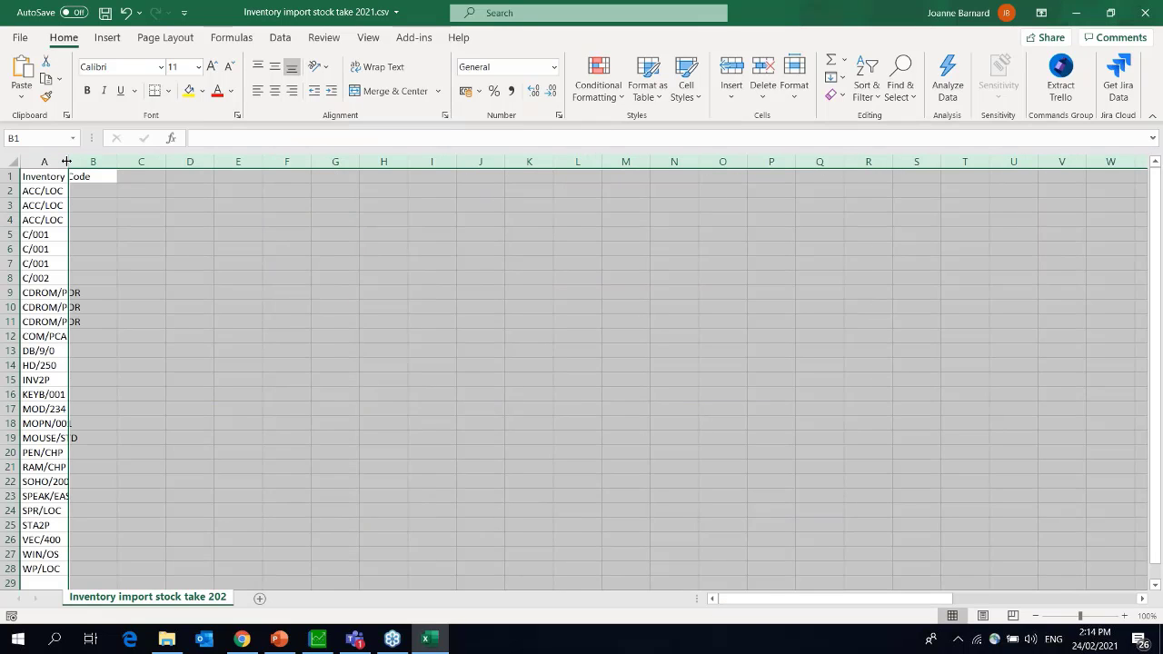
{"action": "left_click_drag", "start_coordinate": [66, 161], "coordinate": [66, 160]}
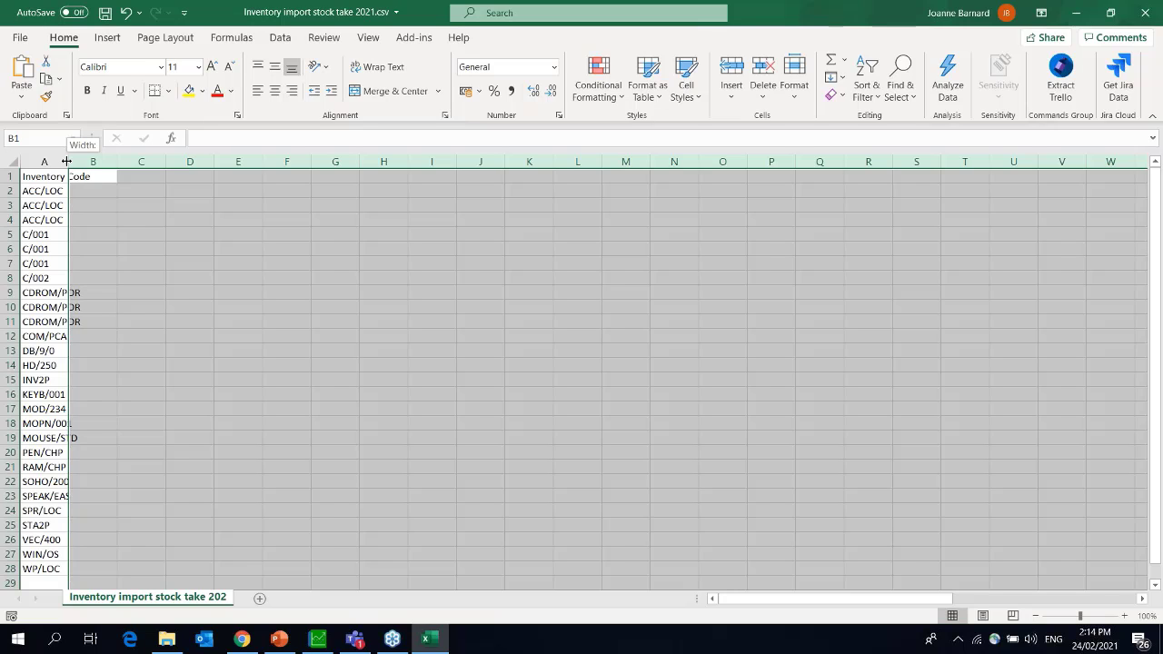
{"action": "left_click_drag", "start_coordinate": [66, 161], "coordinate": [66, 161]}
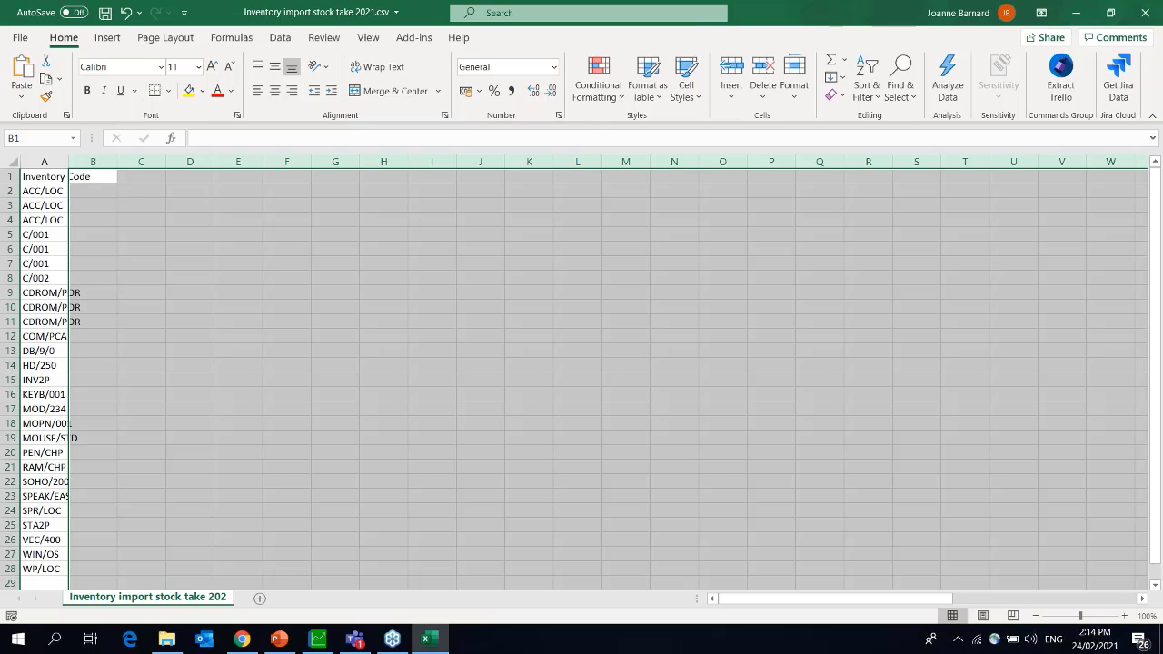
{"action": "double_click", "coordinate": [68, 161]}
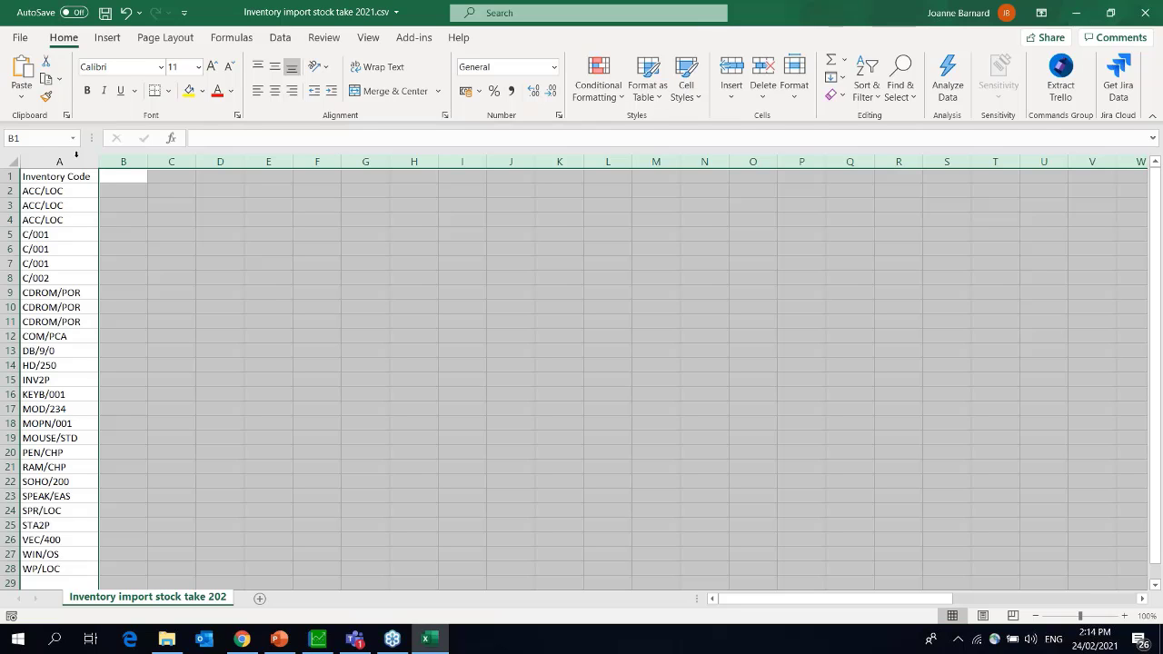
Enter the headings Store, Quantity and Serial Number in B1, C1 and D1.
{"action": "left_click", "coordinate": [123, 176]}
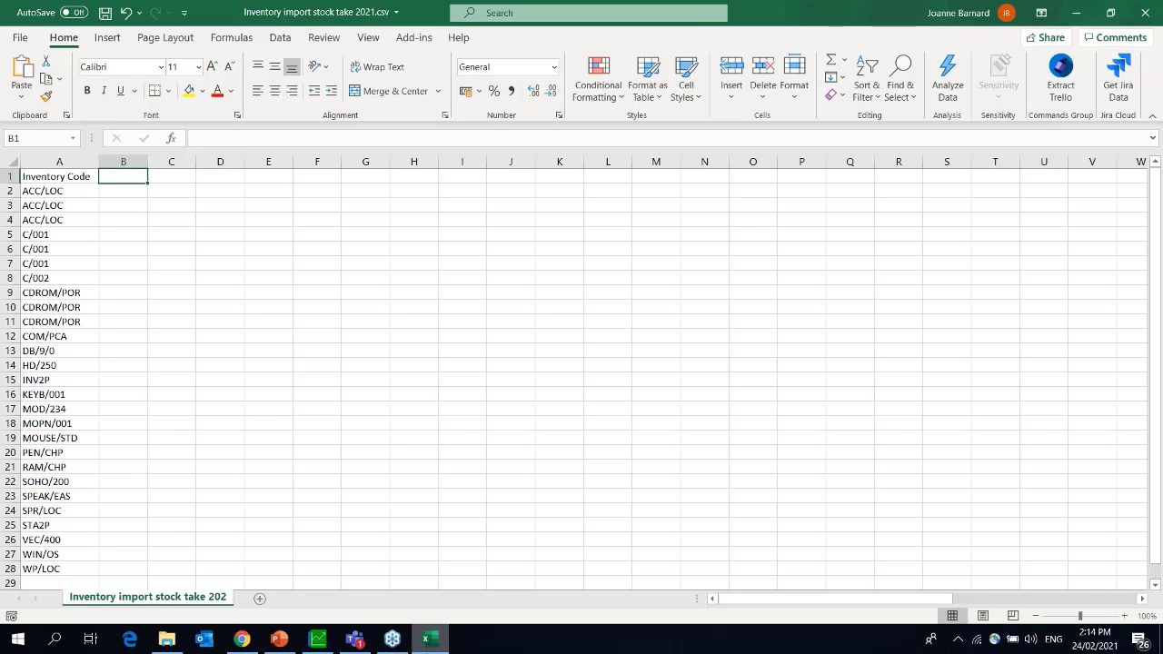
{"action": "type", "text": "Store"}
{"action": "key", "text": "Tab"}
{"action": "type", "text": "Quantity"}
{"action": "key", "text": "Tab"}
{"action": "type", "text": "Seria"}
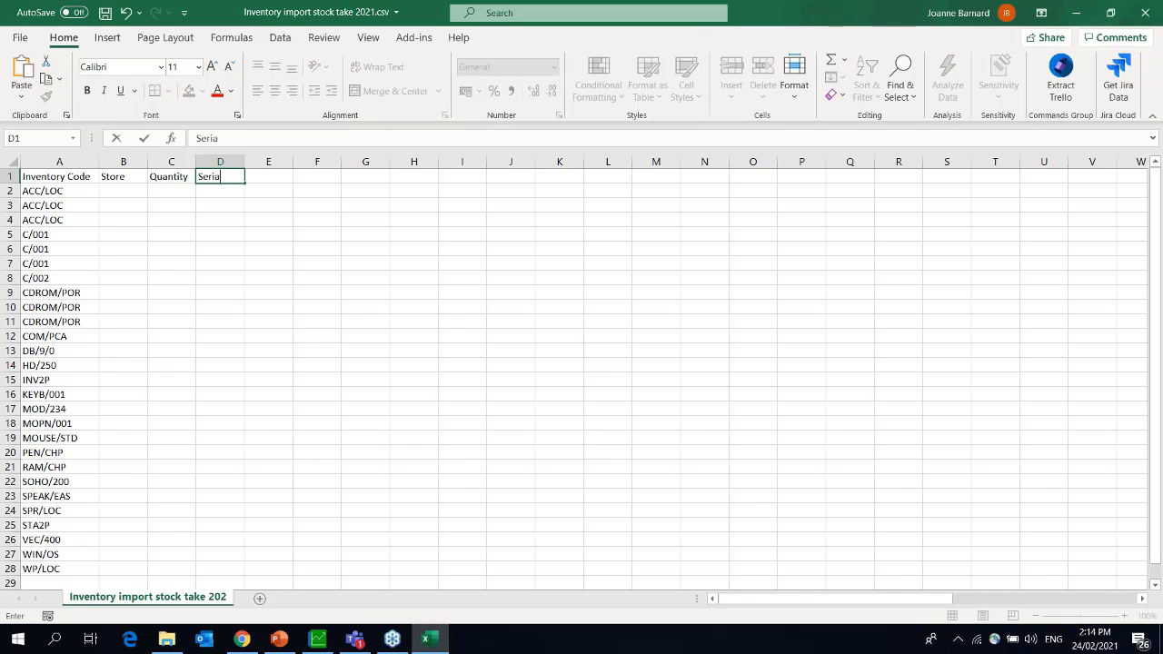
{"action": "type", "text": "l Number"}
Autofit column D for Serial Number and enter quantity 1 in C2 for the first item.
{"action": "double_click", "coordinate": [245, 162]}
{"action": "left_click", "coordinate": [287, 161]}
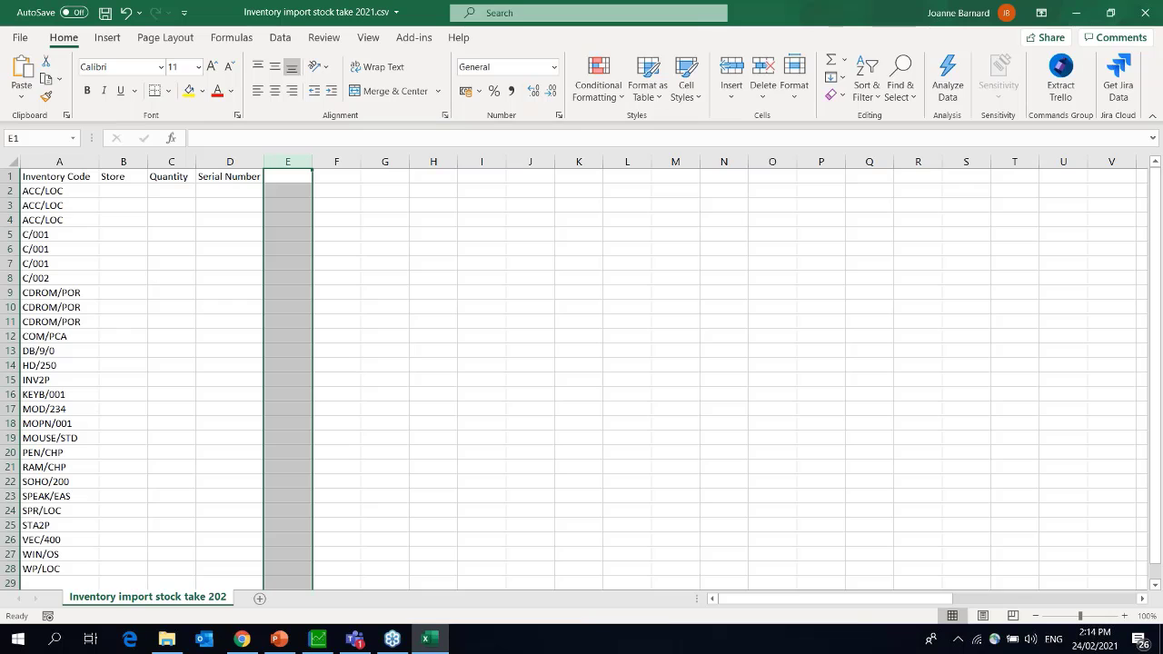
{"action": "left_click", "coordinate": [172, 191]}
{"action": "type", "text": "1"}
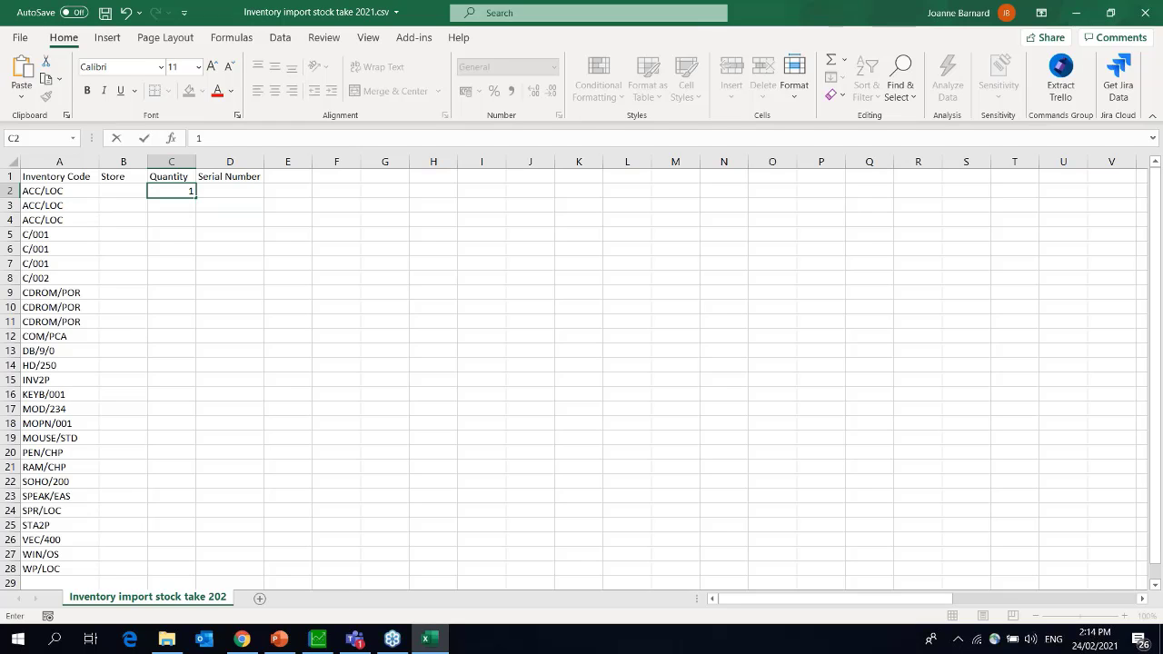
{"action": "left_click", "coordinate": [70, 219]}
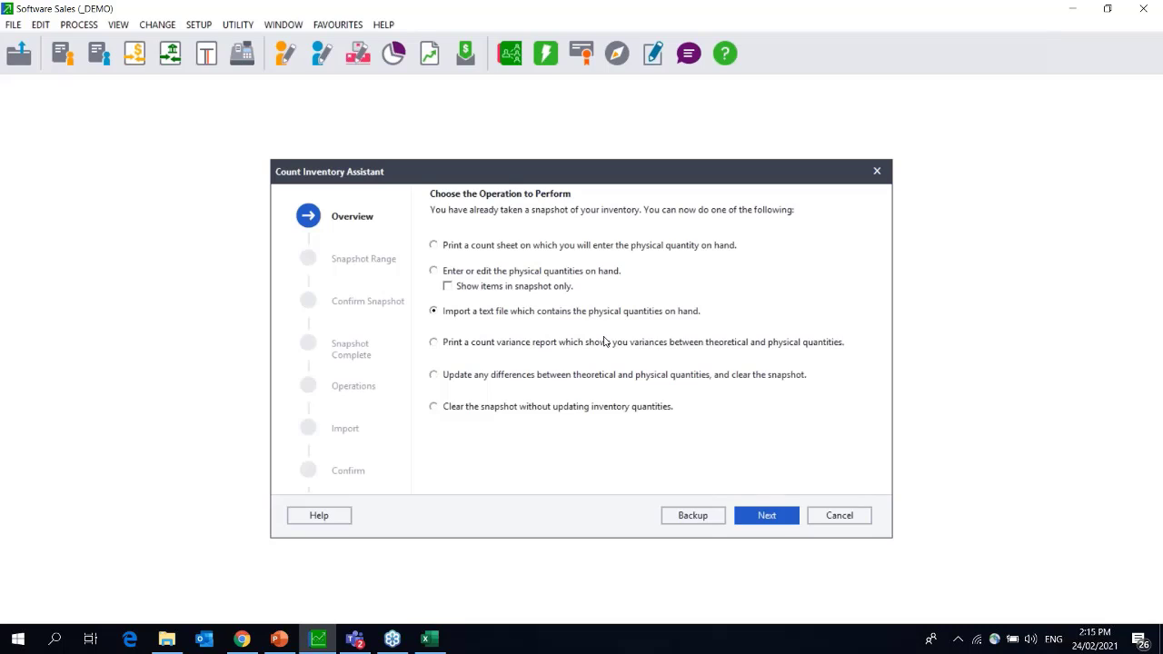
Proceed to the text file import with the Quantity Method set to replace existing quantities.
{"action": "left_click", "coordinate": [765, 516]}
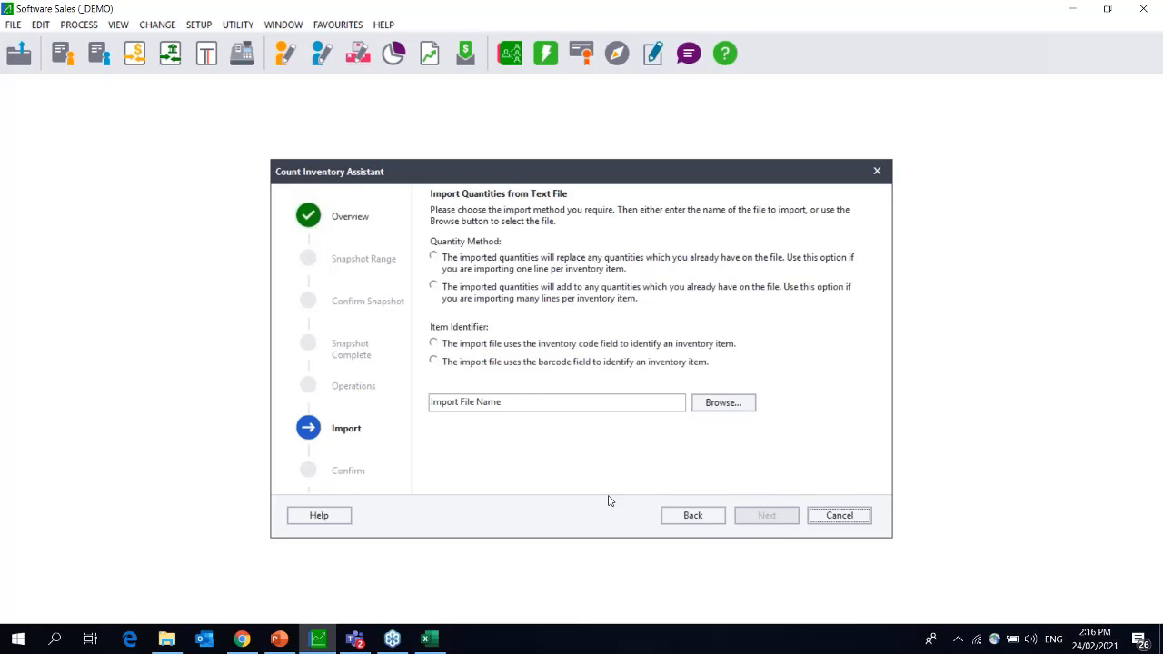
{"action": "left_click", "coordinate": [536, 303]}
{"action": "left_click", "coordinate": [546, 259]}
Choose to enter or edit physical quantities on hand, showing only items in the snapshot.
{"action": "left_click", "coordinate": [534, 365]}
{"action": "left_click", "coordinate": [702, 515]}
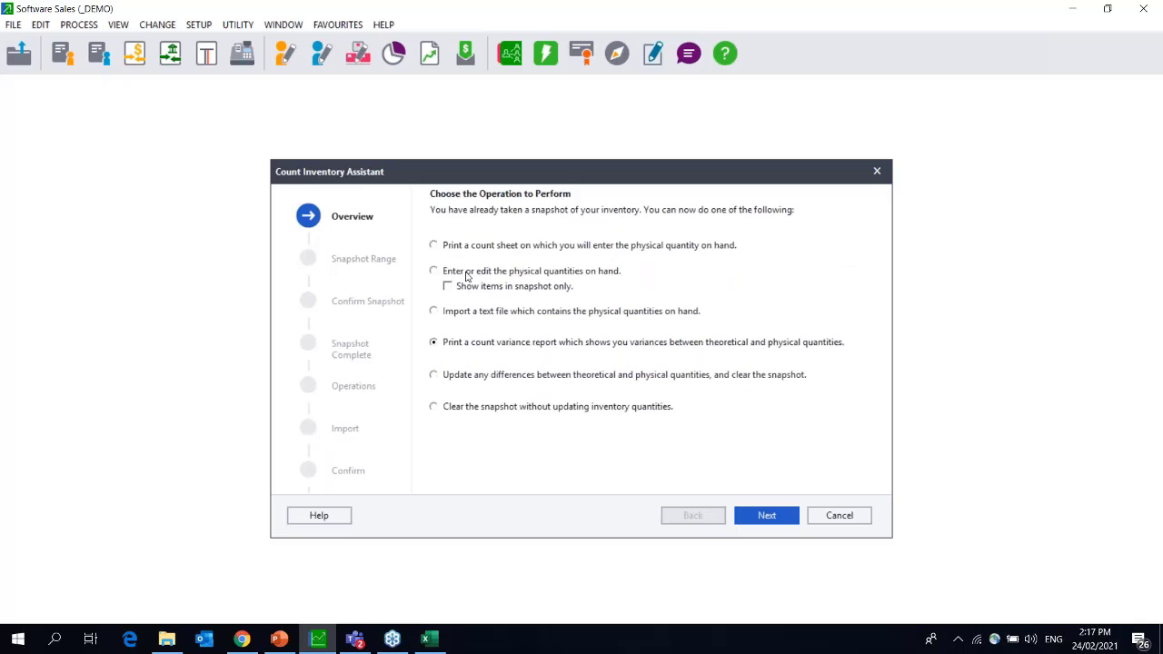
{"action": "left_click", "coordinate": [560, 273]}
{"action": "left_click", "coordinate": [490, 289]}
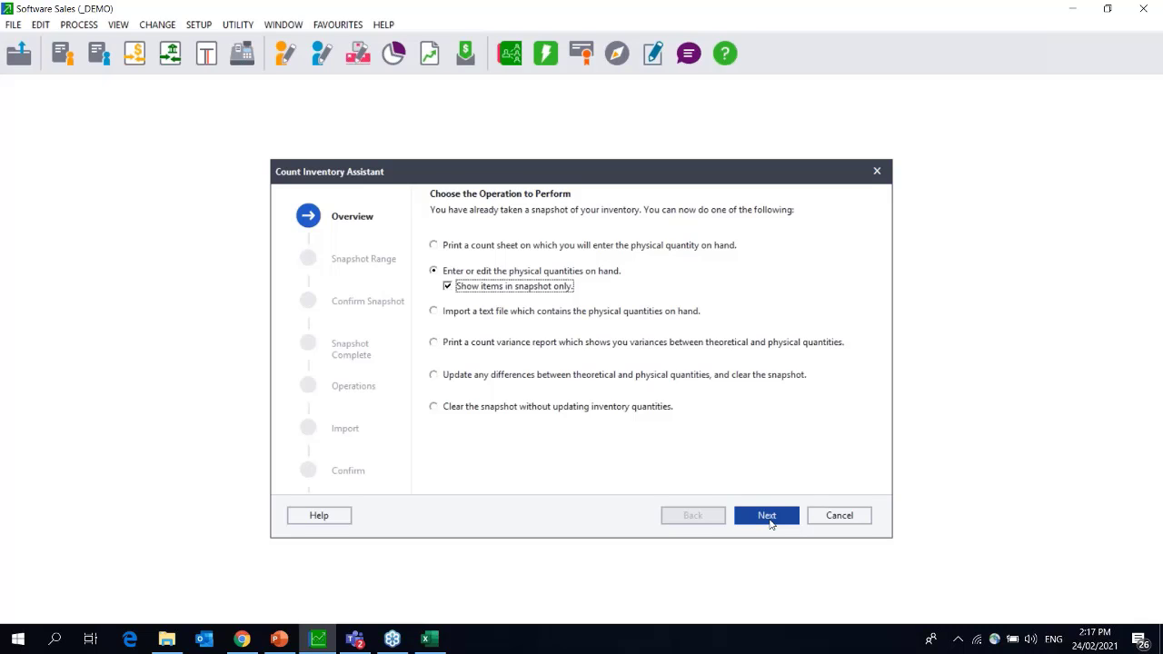
{"action": "left_click", "coordinate": [769, 523]}
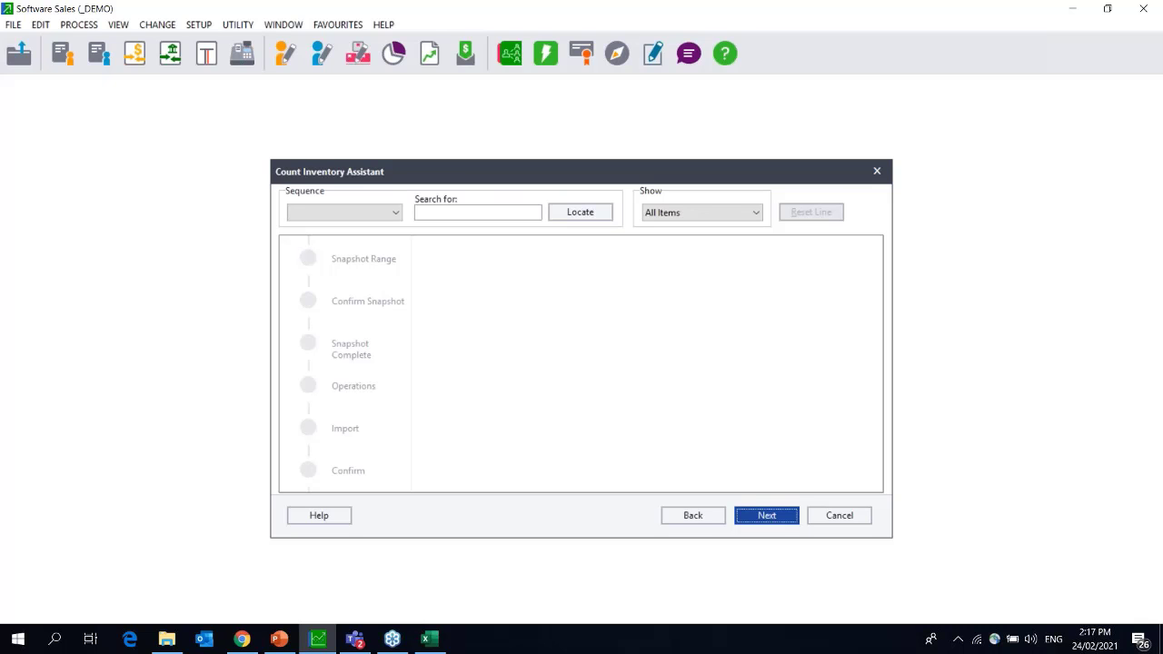
Return to the count operations page and reopen the quantity grid with ACC/LOC counts 13, 45 and 98.
{"action": "left_click", "coordinate": [700, 516]}
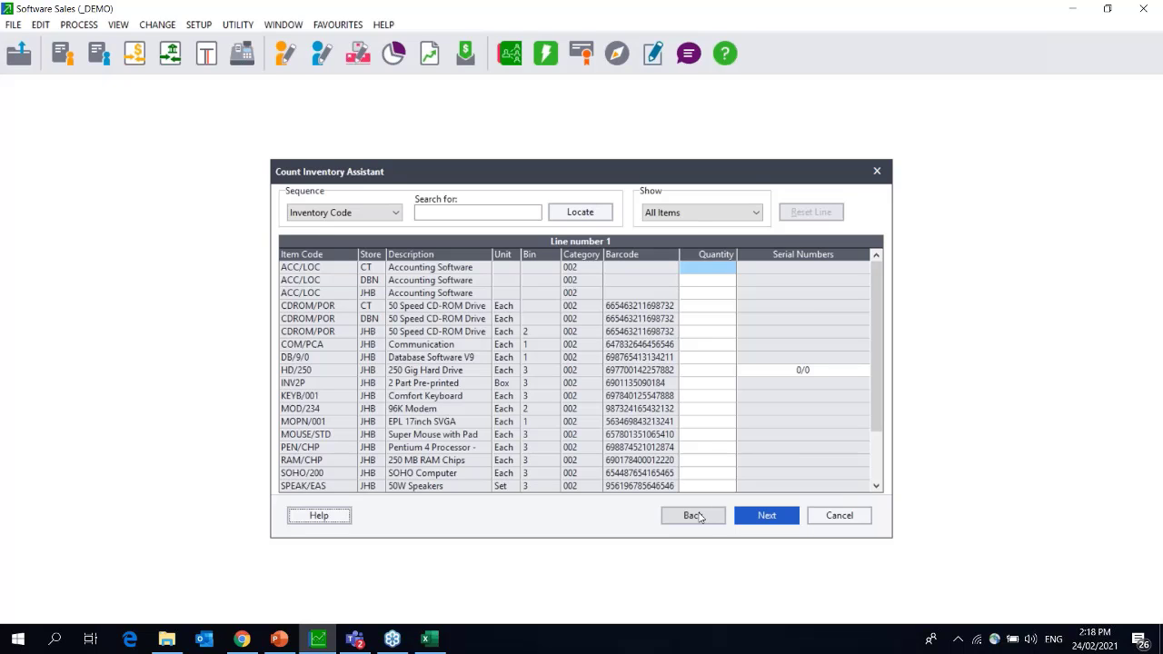
{"action": "left_click", "coordinate": [696, 516]}
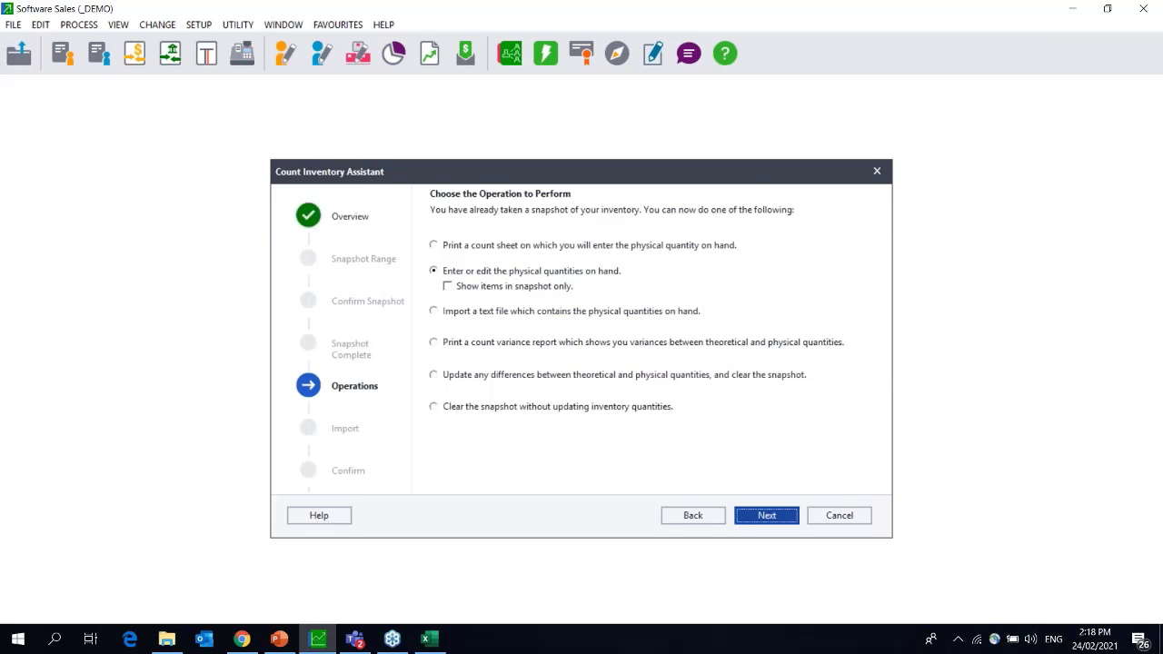
{"action": "key", "text": "Return"}
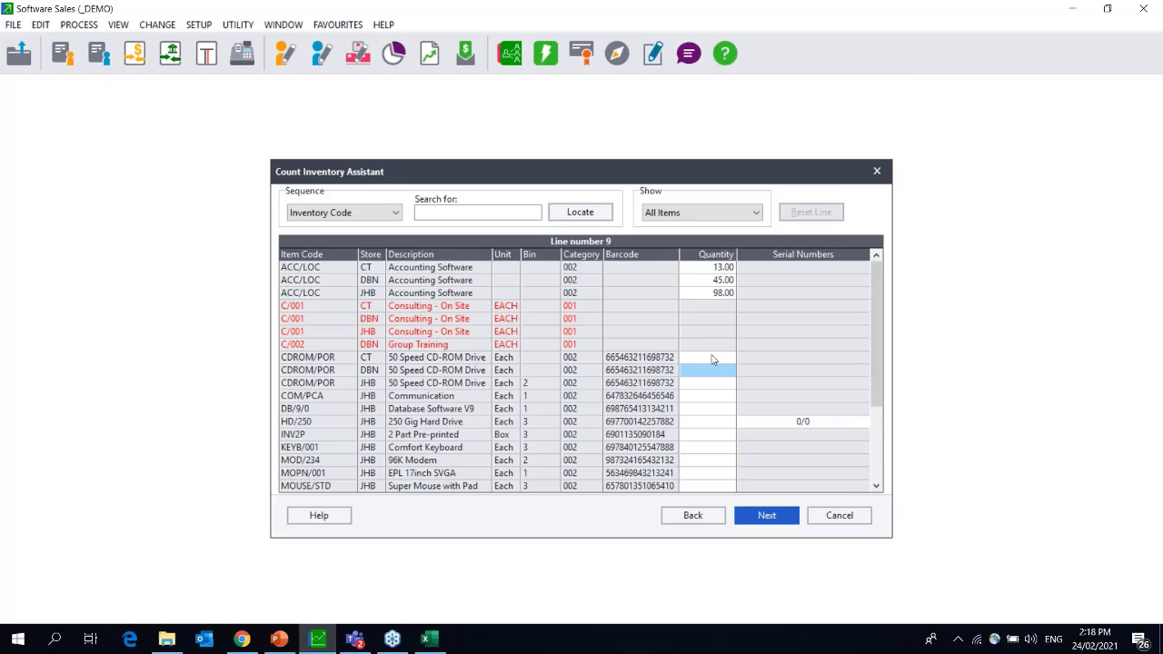
Enter counts of 0 for CDROM/POR in DBN and JHB, and 30 for HD/250.
{"action": "type", "text": "0"}
{"action": "key", "text": "Return"}
{"action": "type", "text": "0"}
{"action": "key", "text": "Return"}
{"action": "left_click", "coordinate": [719, 423]}
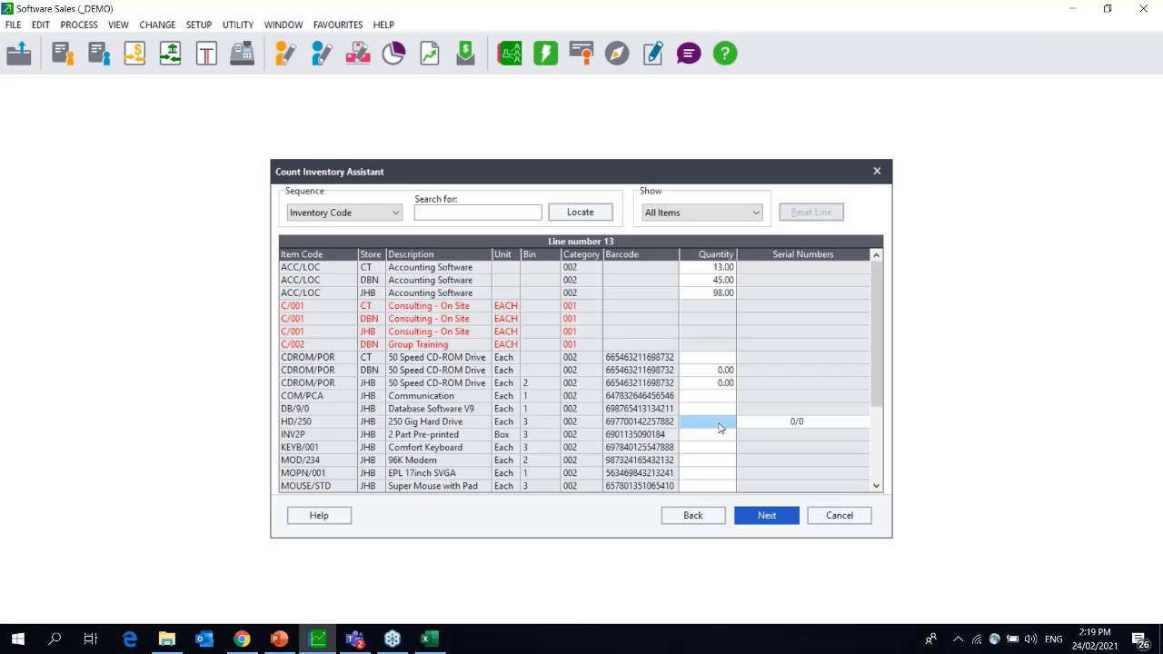
{"action": "type", "text": "30"}
{"action": "key", "text": "Return"}
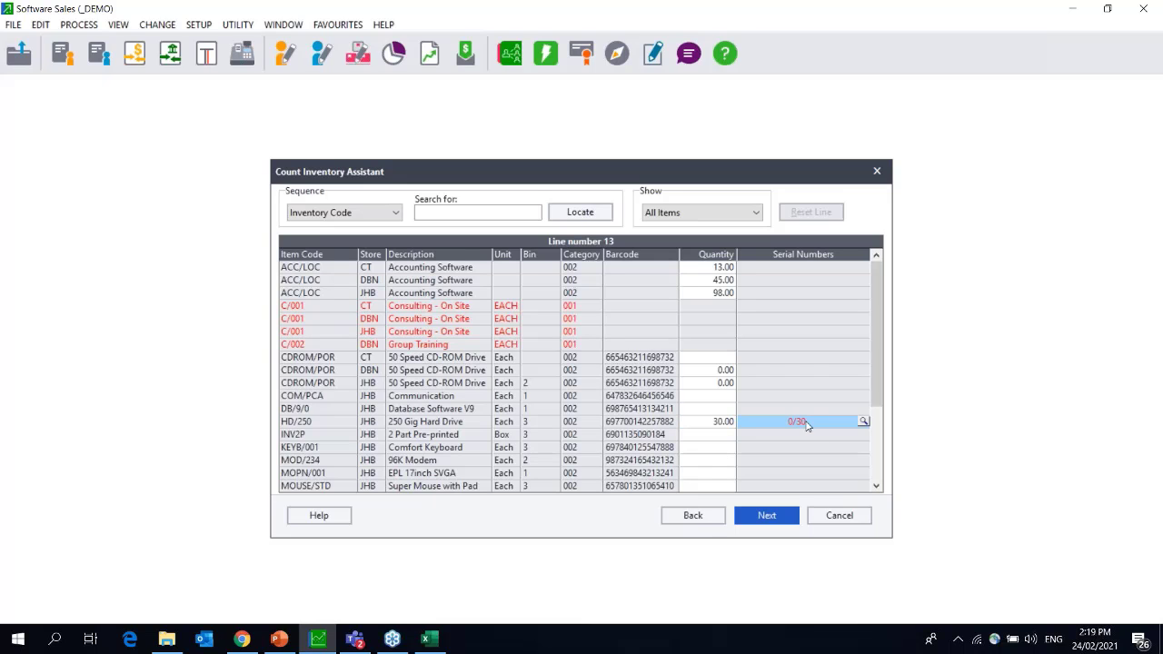
Select serials HD/250-0001 through HD/250-0012 for the counted HD/250 drives.
{"action": "left_click", "coordinate": [863, 423]}
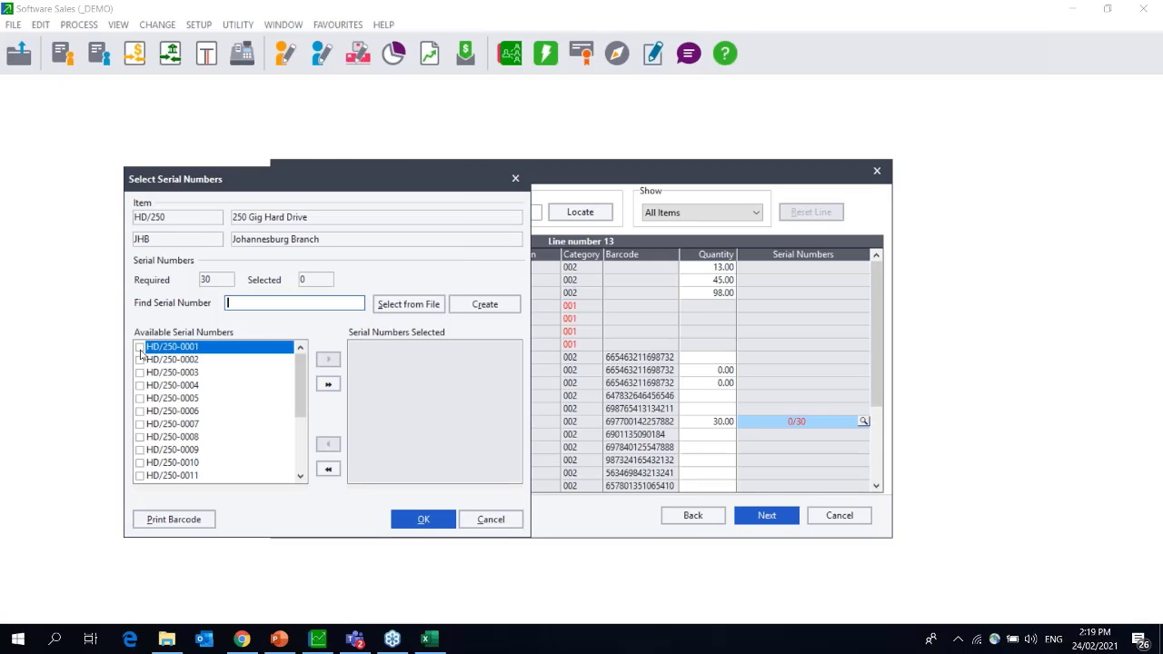
{"action": "left_click", "coordinate": [141, 351]}
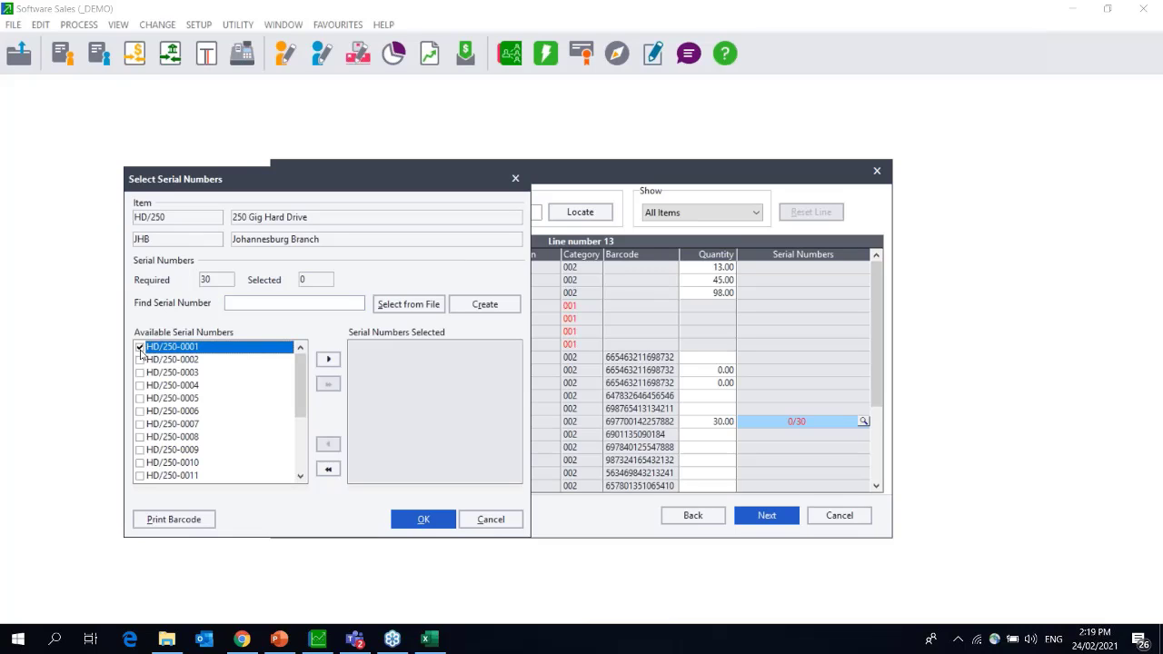
{"action": "left_click", "coordinate": [328, 360]}
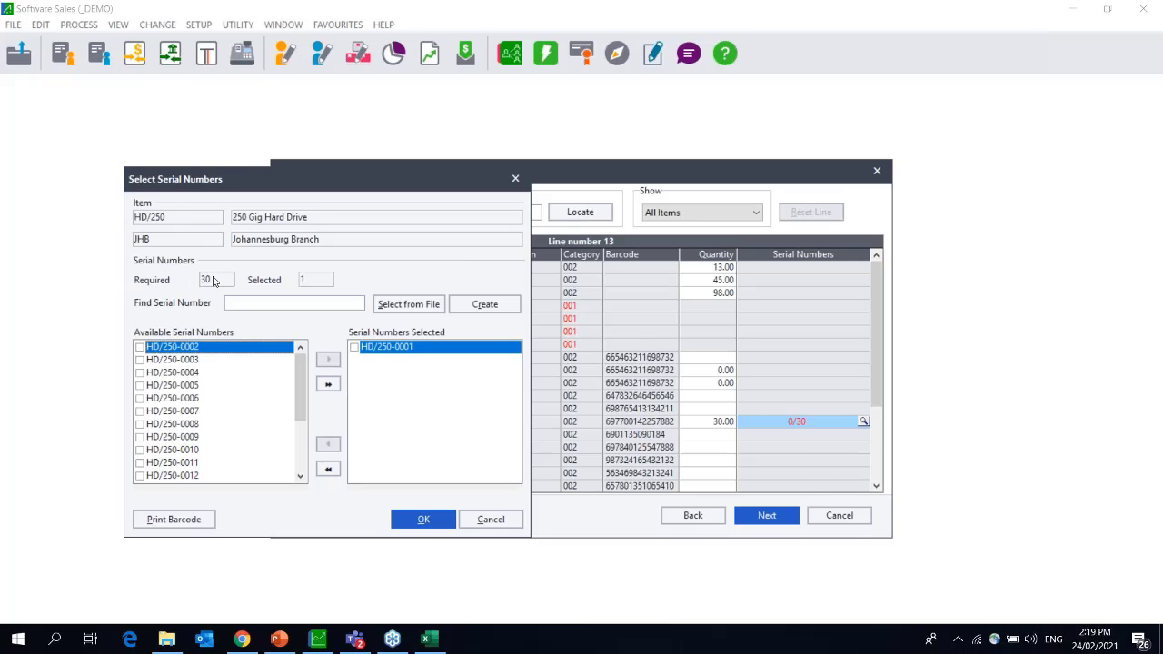
{"action": "left_click", "coordinate": [140, 347]}
{"action": "left_click", "coordinate": [140, 359]}
{"action": "left_click", "coordinate": [140, 372]}
{"action": "left_click", "coordinate": [139, 385]}
{"action": "left_click", "coordinate": [140, 398]}
{"action": "left_click", "coordinate": [140, 411]}
{"action": "left_click", "coordinate": [140, 424]}
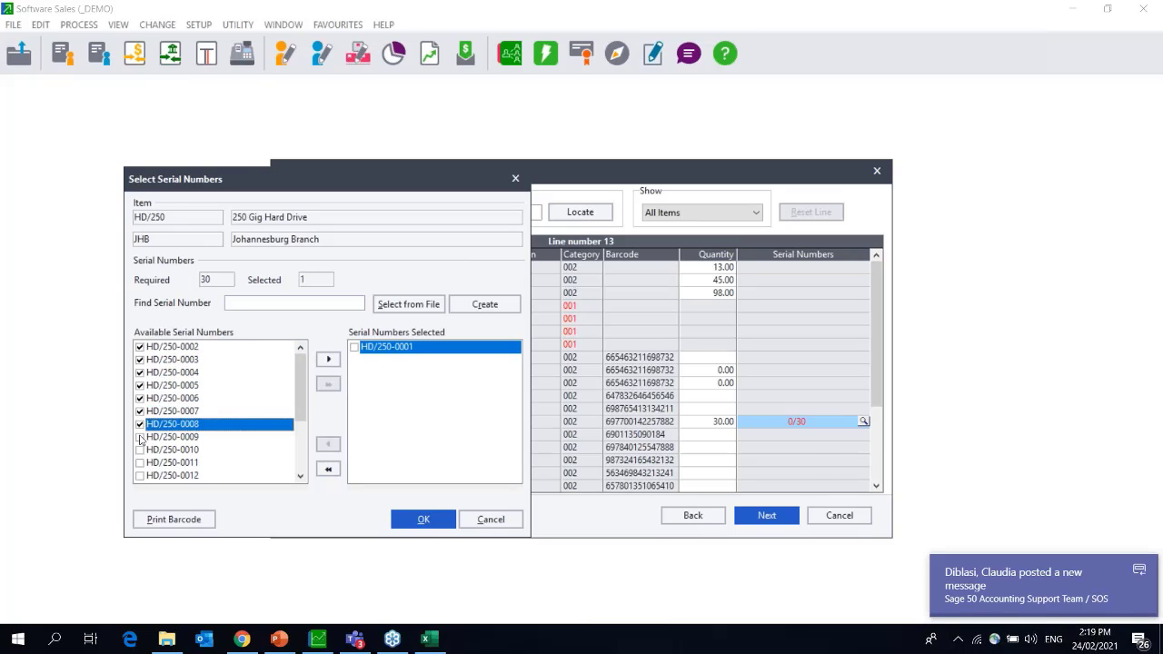
{"action": "left_click", "coordinate": [140, 437]}
{"action": "left_click", "coordinate": [140, 450]}
{"action": "left_click", "coordinate": [140, 462]}
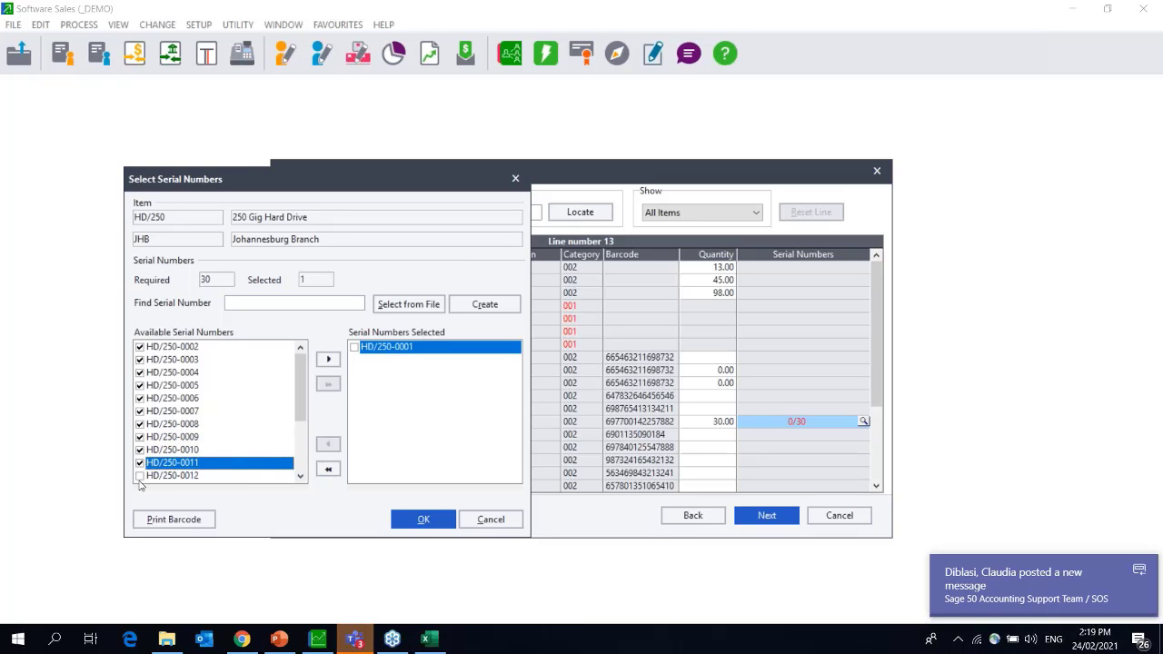
{"action": "left_click", "coordinate": [140, 476]}
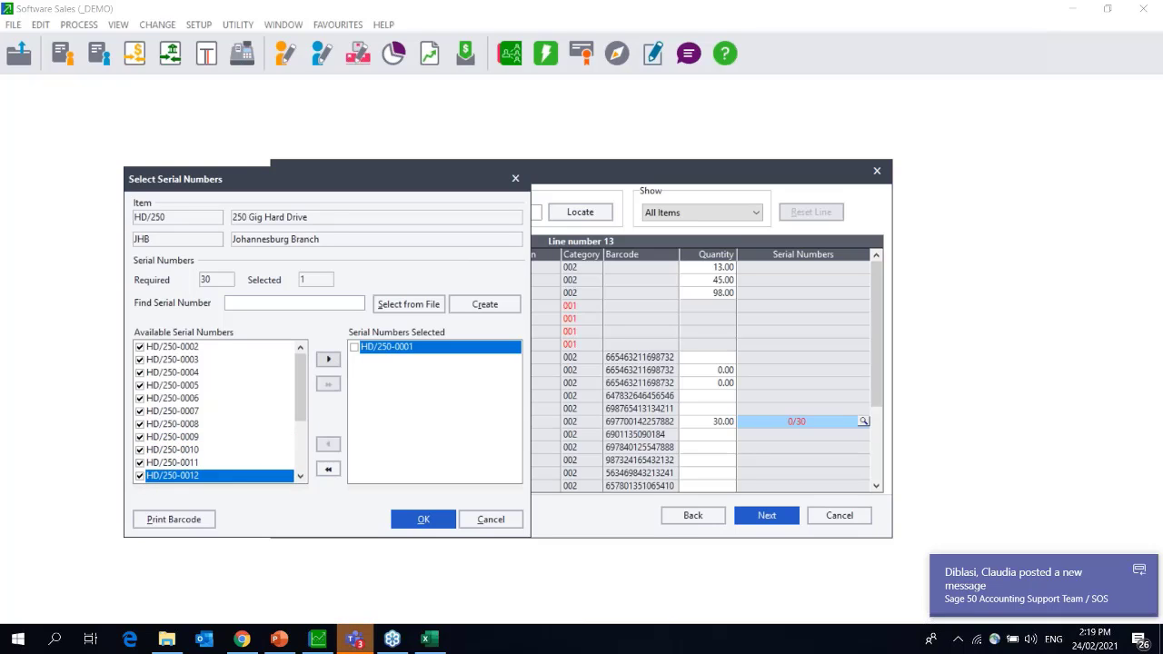
{"action": "left_click", "coordinate": [140, 347]}
Add serials HD/250-0013 through HD/250-0020, bringing the selection to 20.
{"action": "left_click", "coordinate": [140, 360]}
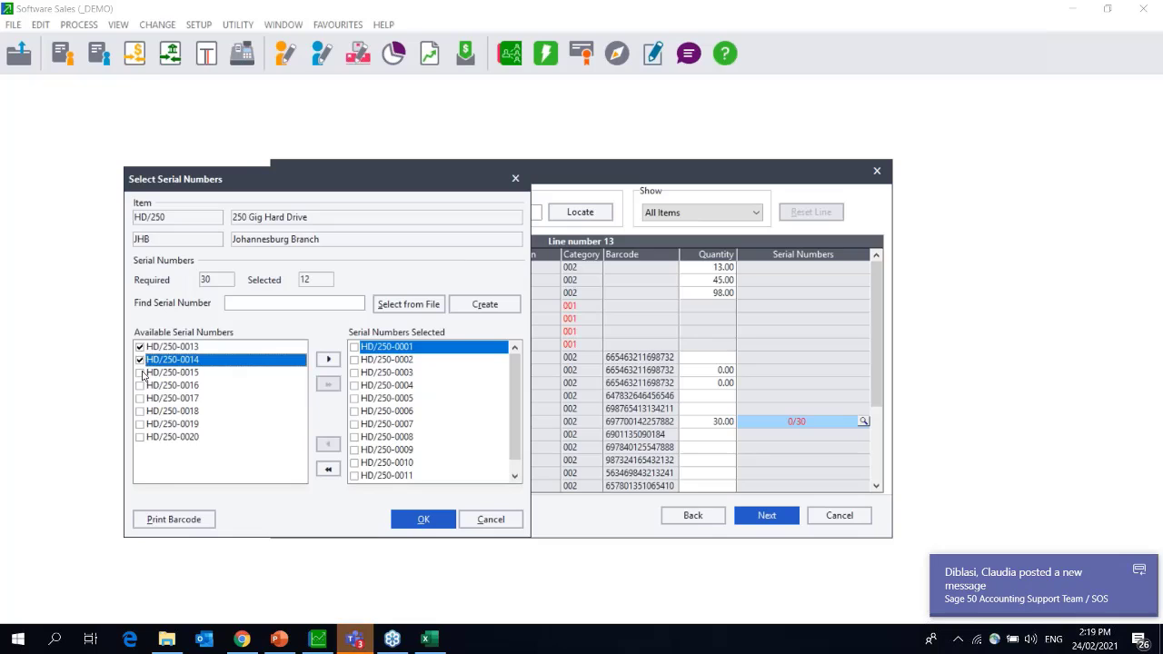
{"action": "left_click", "coordinate": [140, 372]}
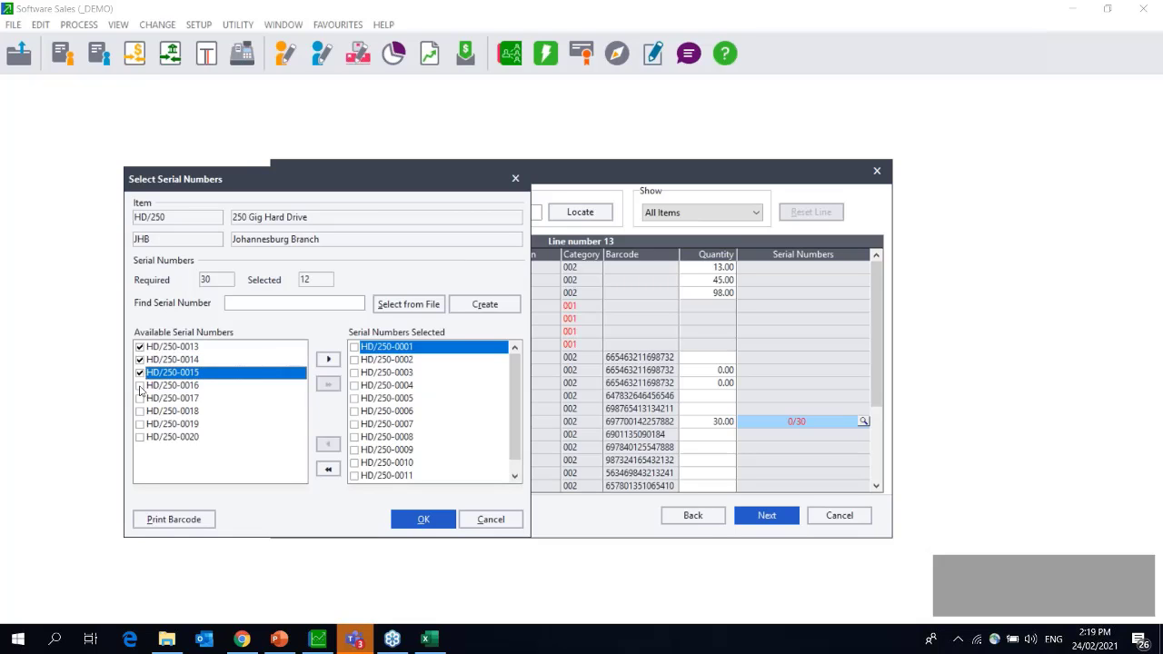
{"action": "left_click", "coordinate": [140, 386]}
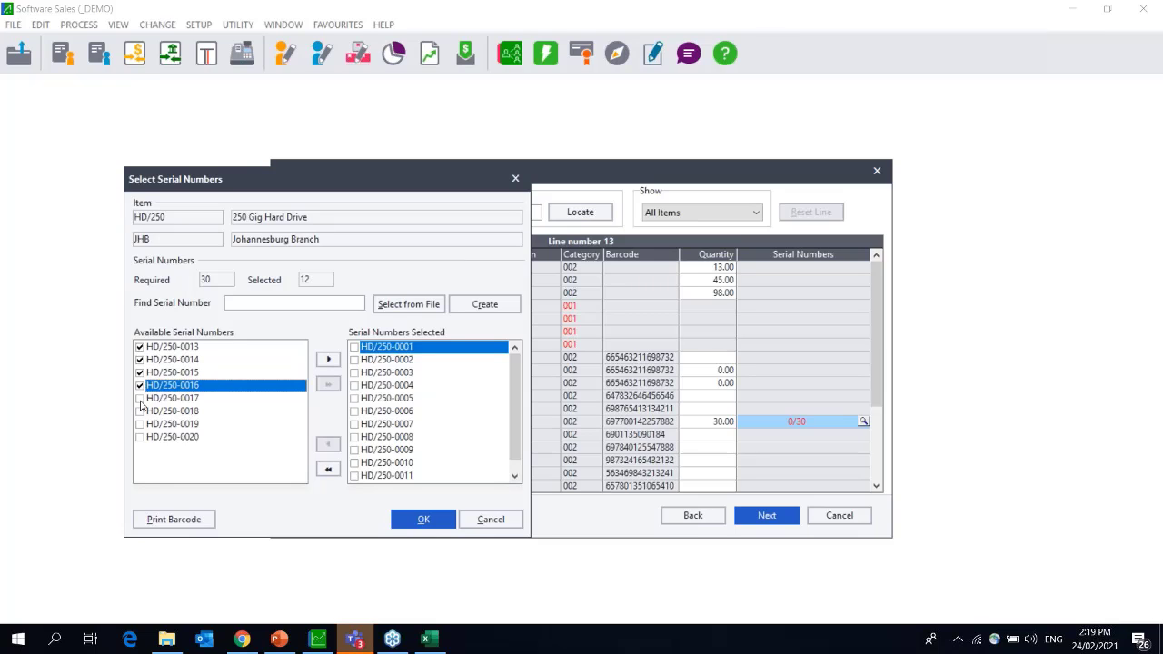
{"action": "left_click", "coordinate": [139, 399]}
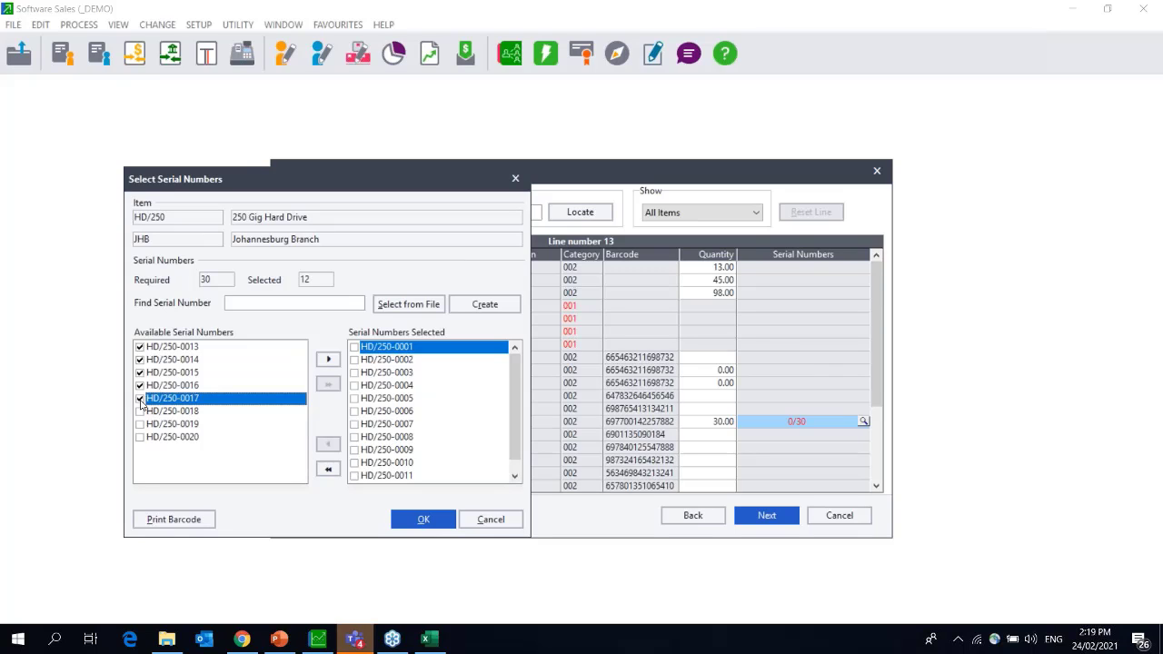
{"action": "left_click", "coordinate": [140, 411]}
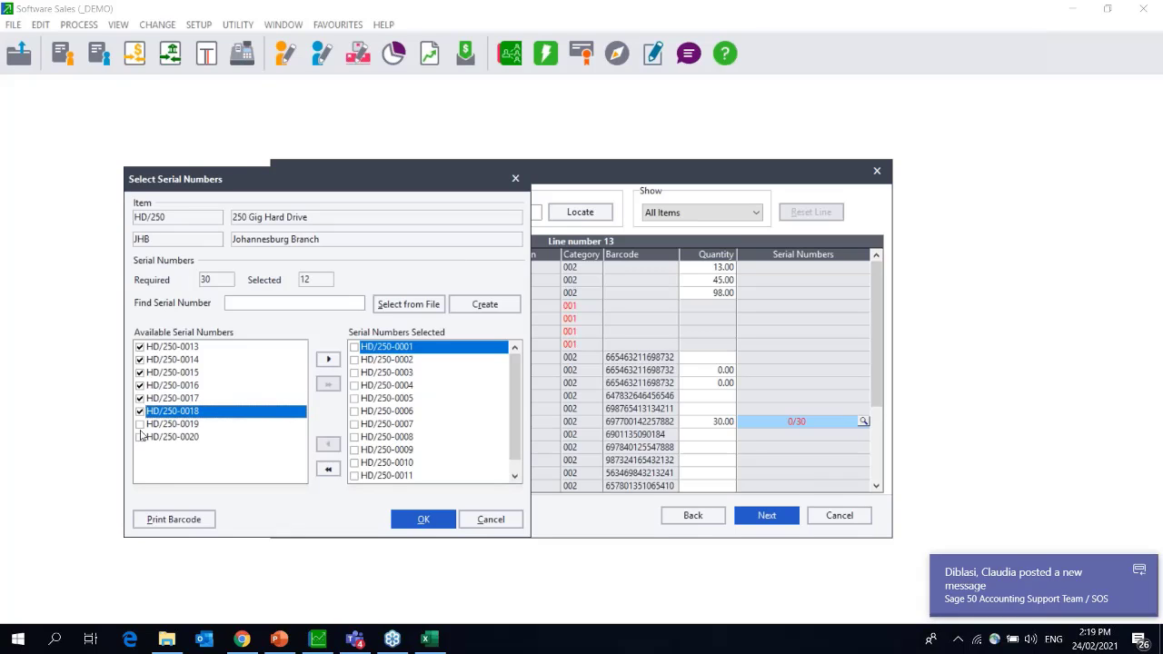
{"action": "left_click", "coordinate": [141, 429]}
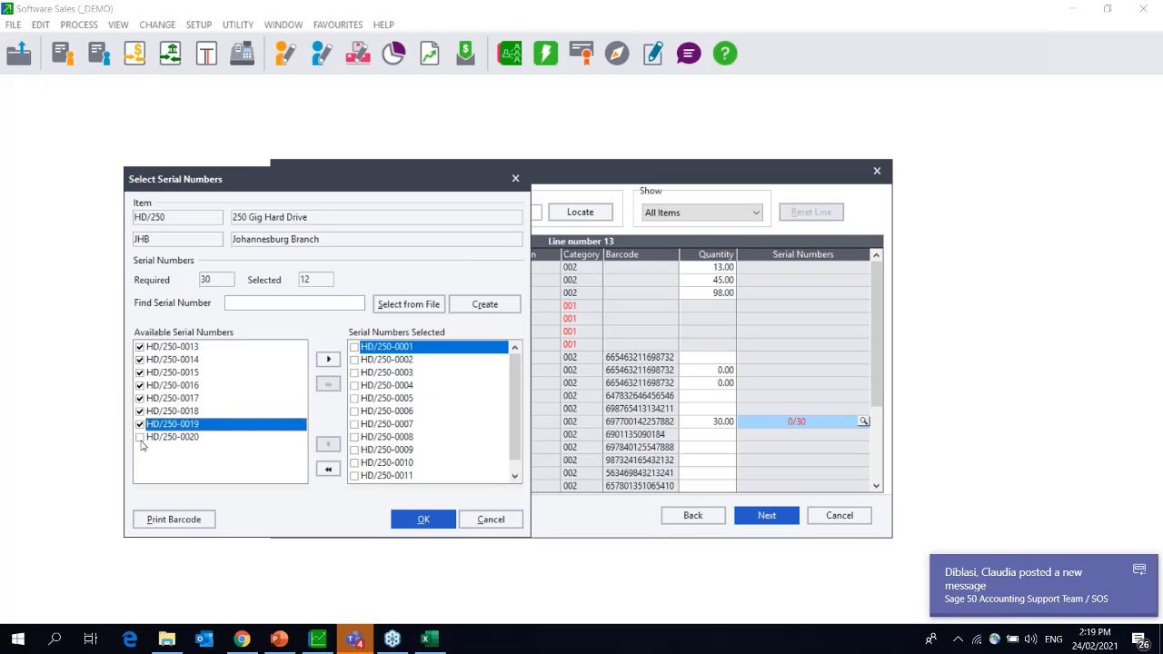
{"action": "left_click", "coordinate": [140, 439]}
{"action": "left_click", "coordinate": [328, 360]}
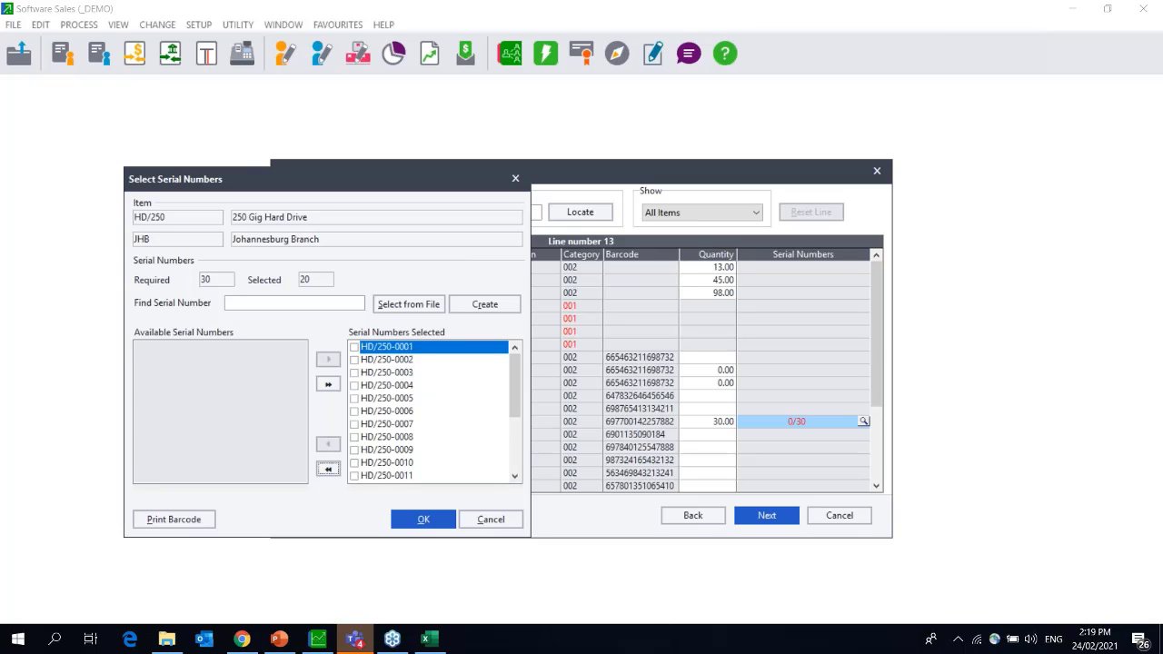
{"action": "left_click", "coordinate": [497, 308]}
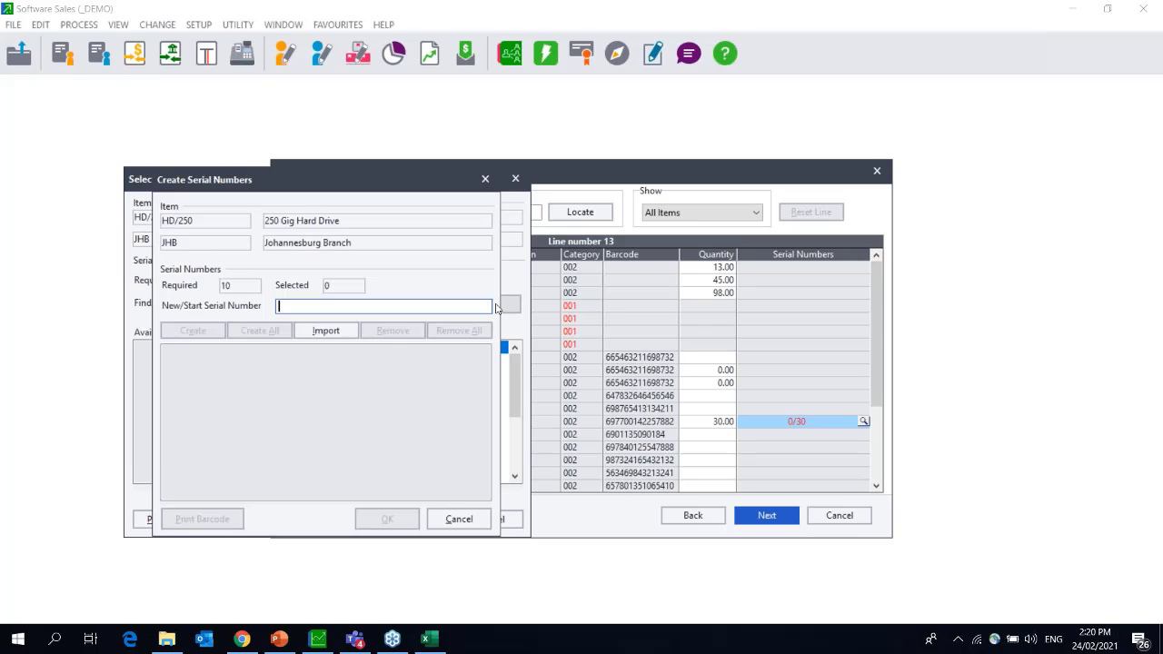
{"action": "type", "text": "SD0000000024"}
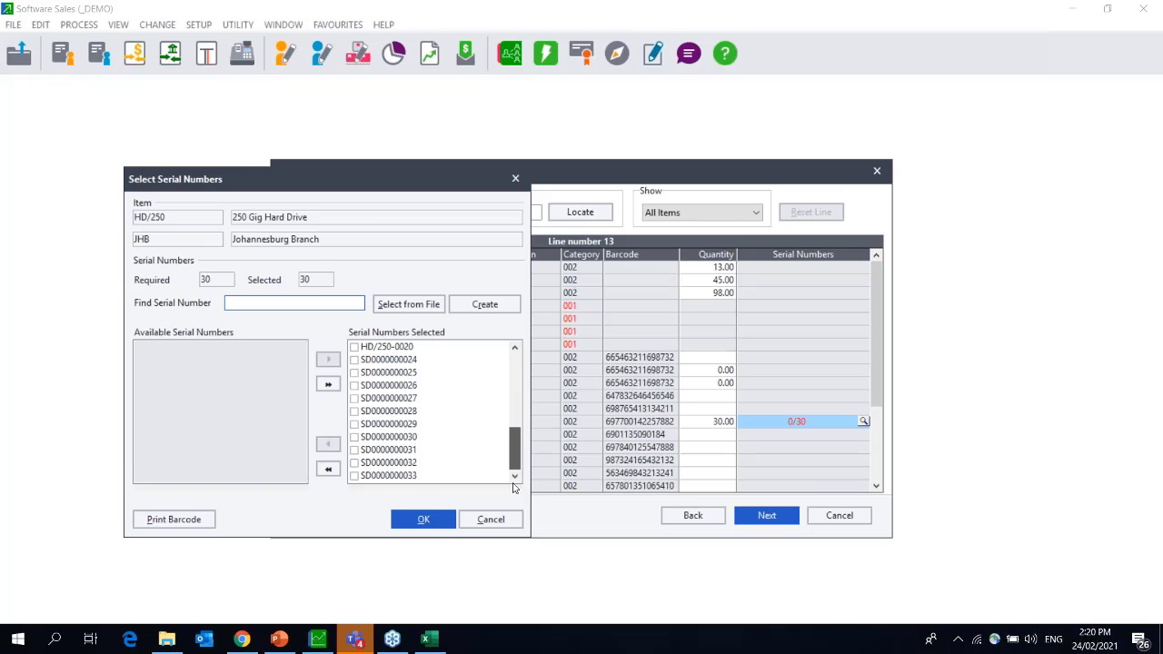
{"action": "left_click", "coordinate": [423, 519]}
{"action": "left_click", "coordinate": [768, 515]}
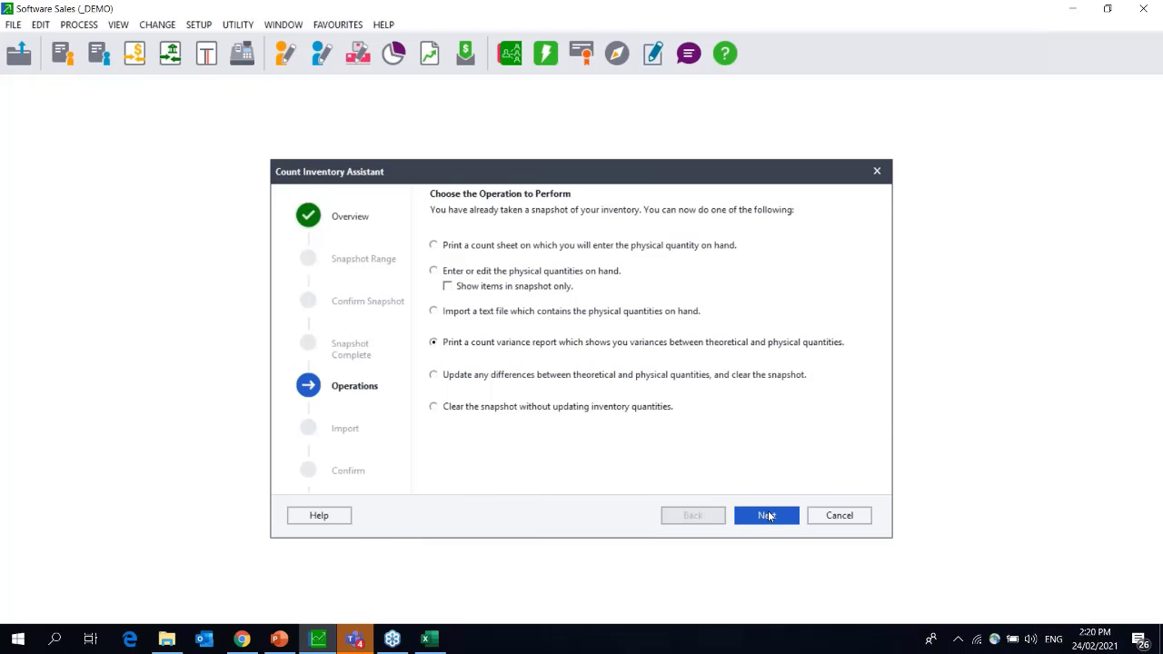
{"action": "left_click", "coordinate": [768, 515]}
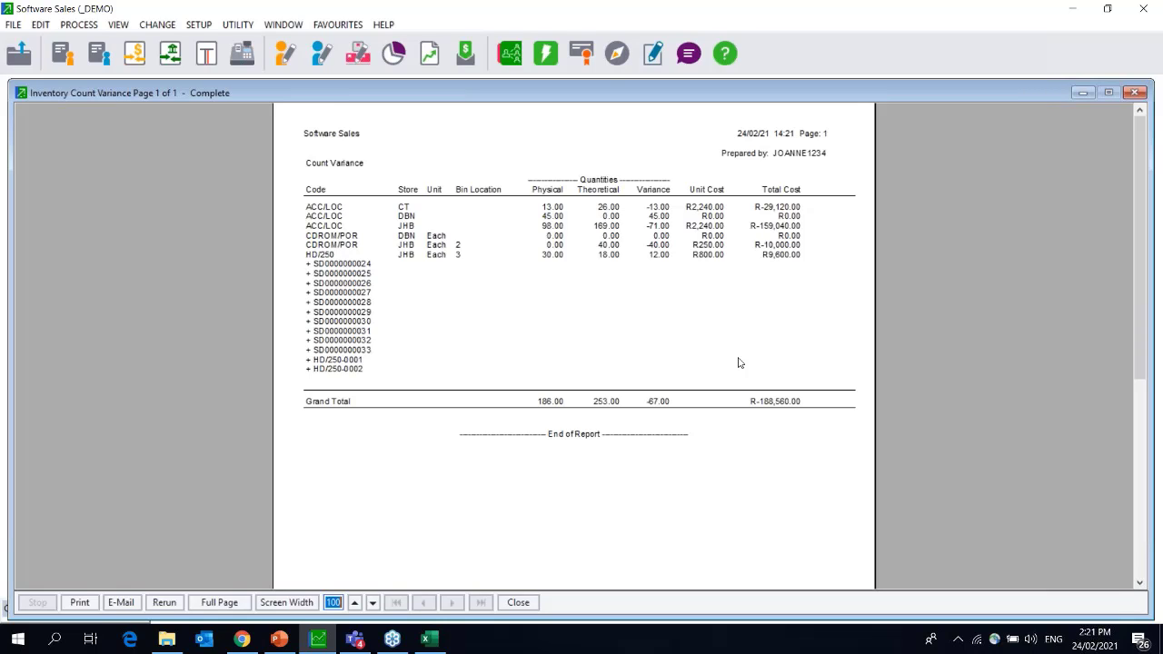
Rerun the count variance report from the preview toolbar to reopen its options.
{"action": "left_click", "coordinate": [165, 602]}
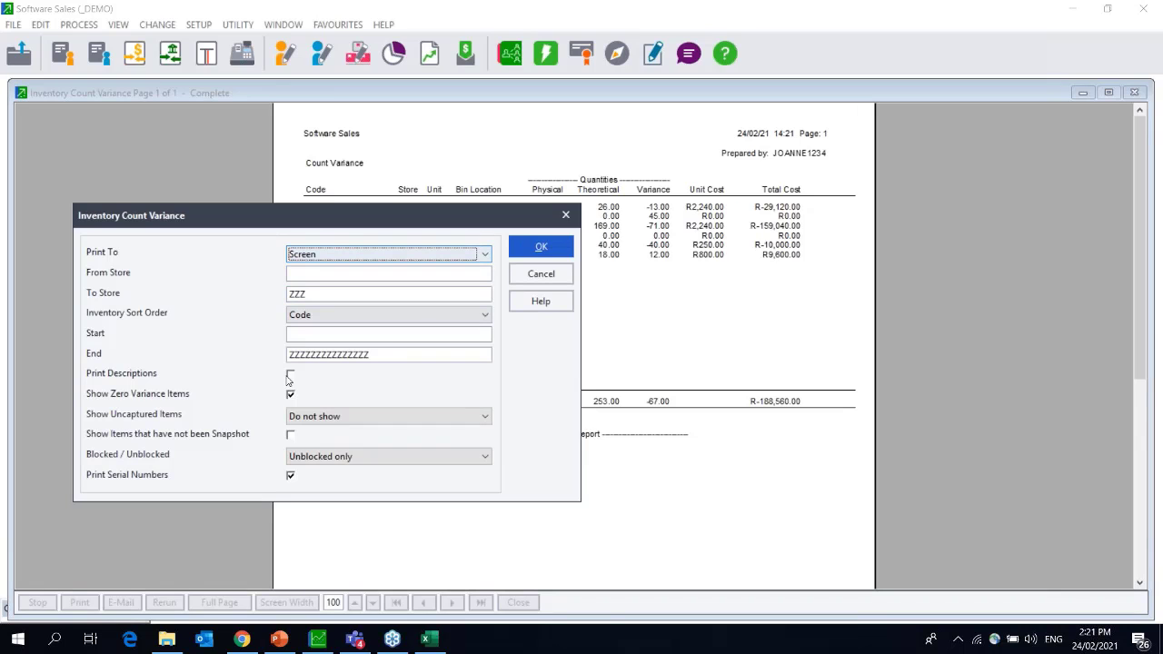
Regenerate the count variance report showing all uncaptured items and items not in the snapshot.
{"action": "left_click", "coordinate": [314, 418]}
{"action": "left_click", "coordinate": [314, 444]}
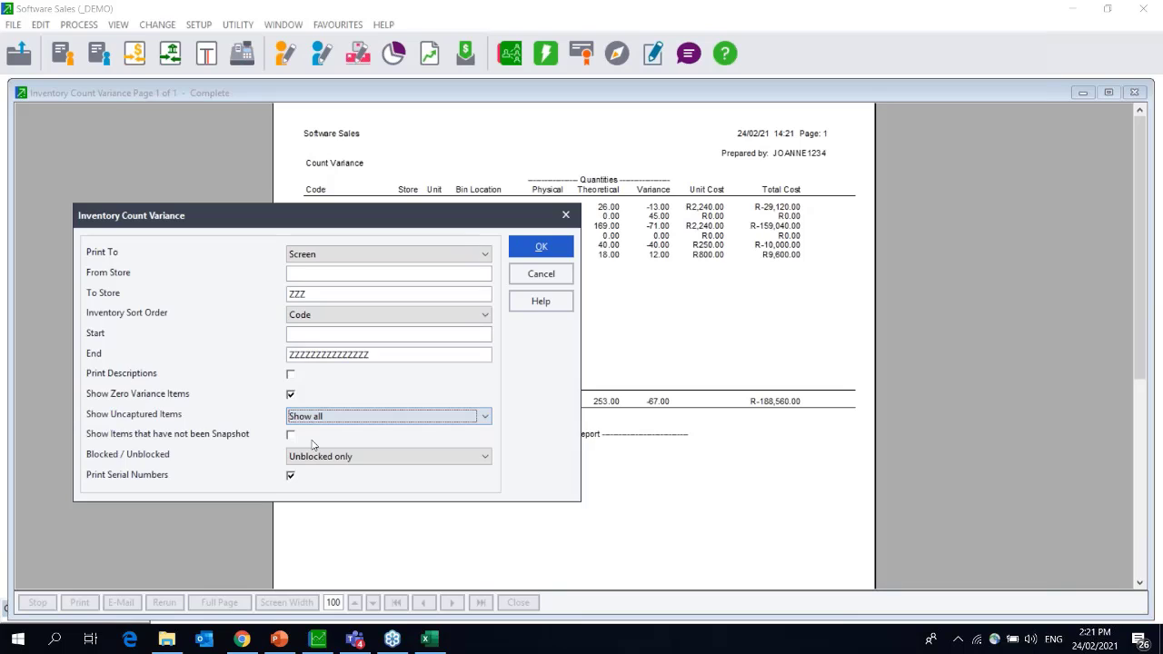
{"action": "left_click", "coordinate": [311, 443]}
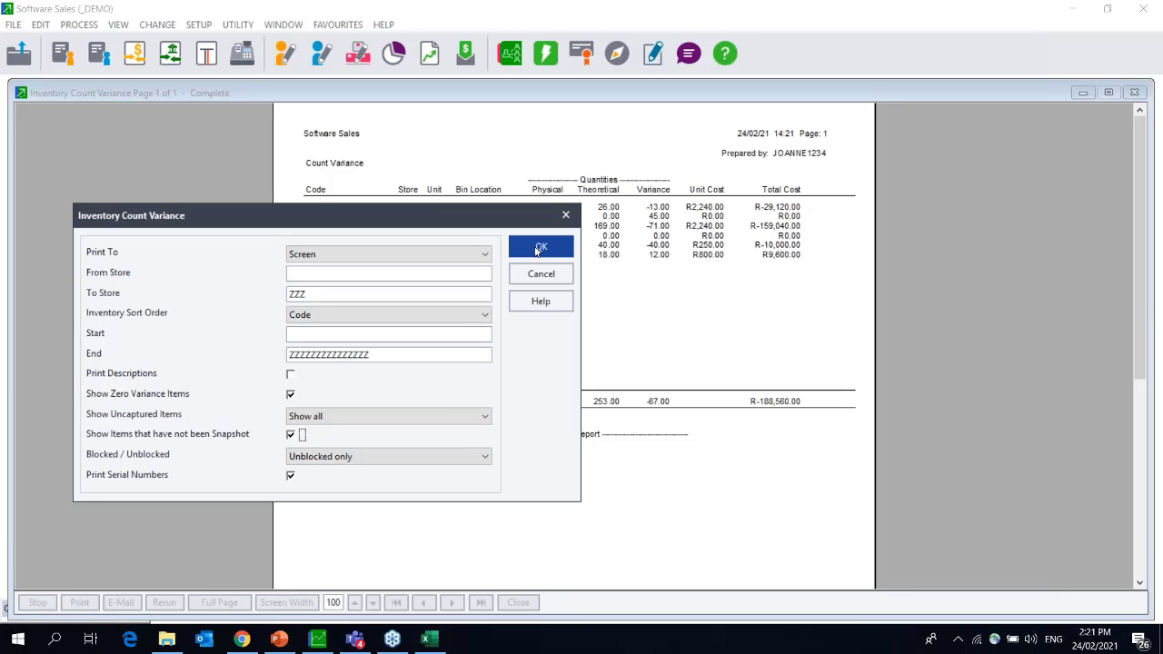
{"action": "left_click", "coordinate": [539, 248]}
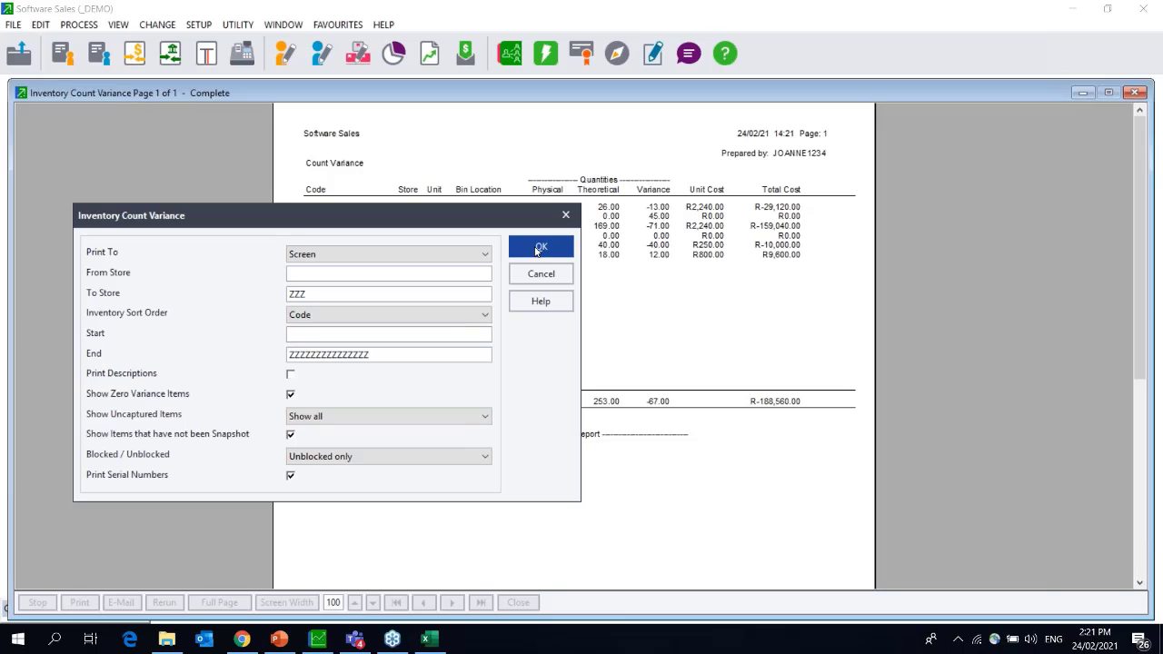
{"action": "left_click", "coordinate": [539, 248]}
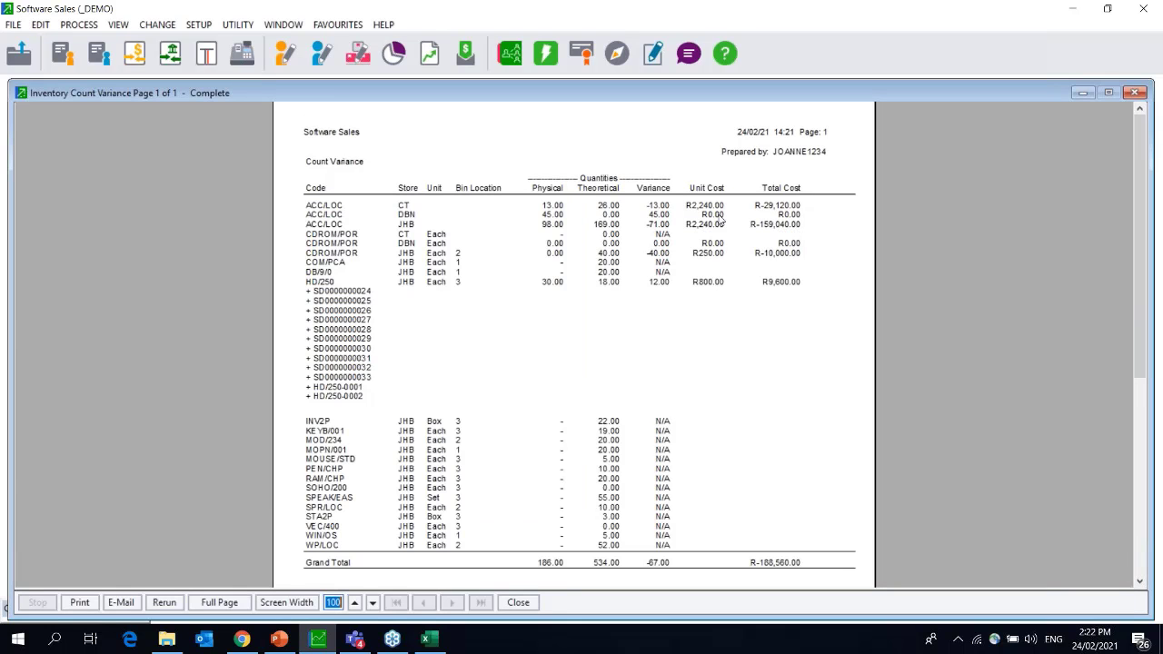
Close the Inventory Count Variance report window with Esc.
{"action": "key", "text": "Escape"}
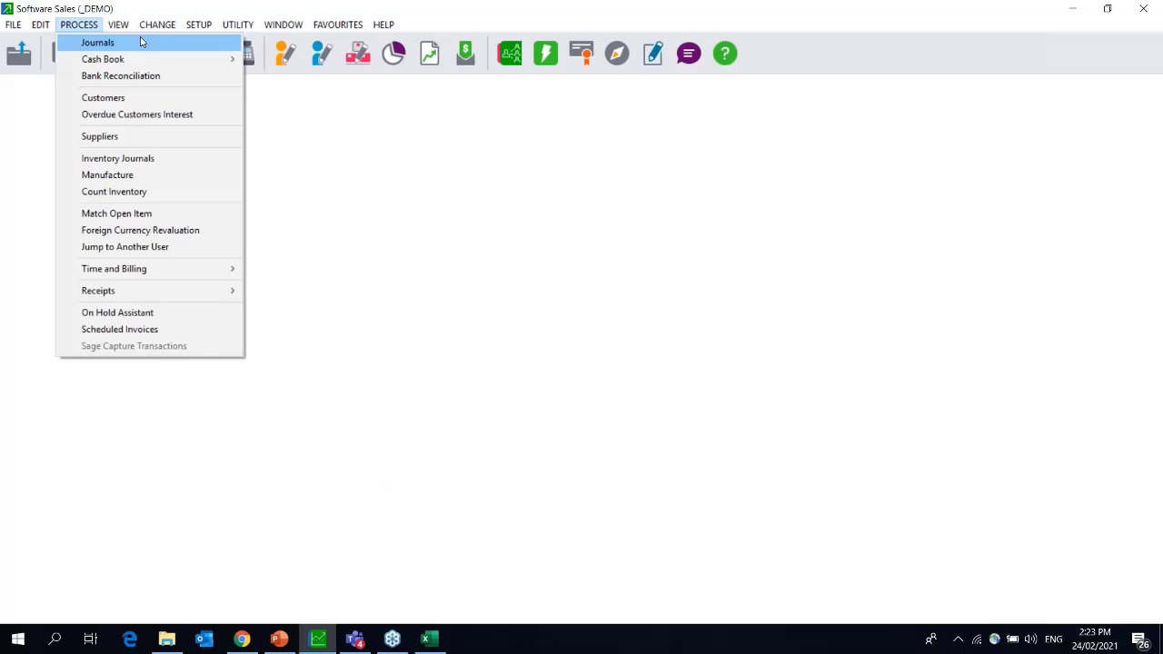
{"action": "mouse_move", "coordinate": [118, 30]}
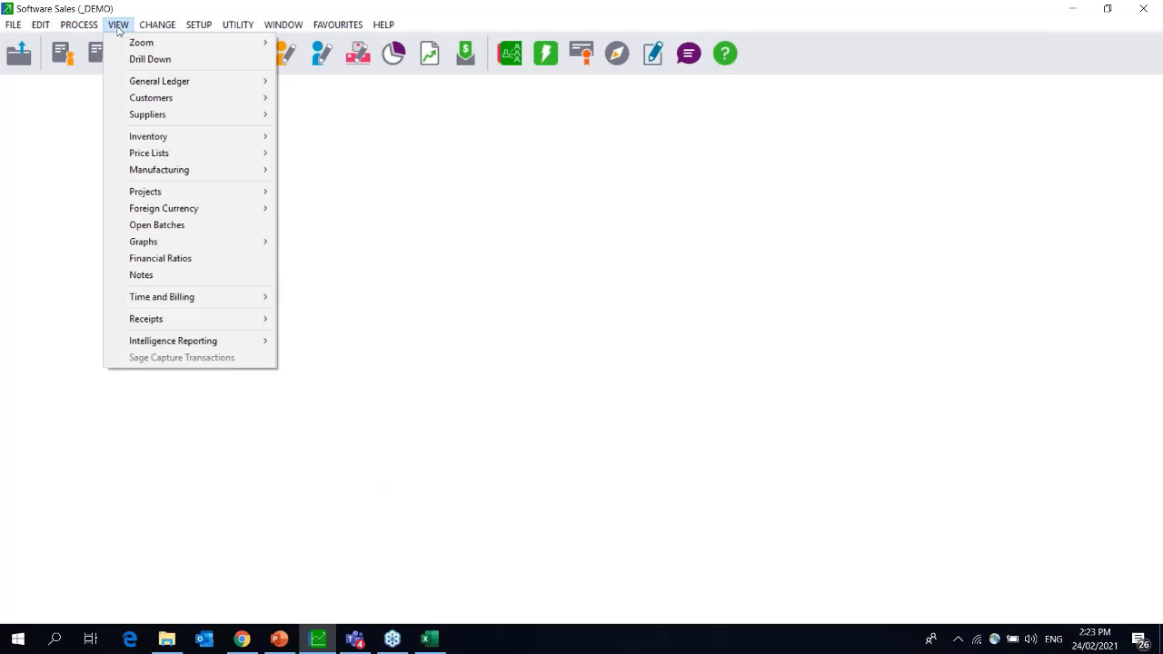
{"action": "left_click", "coordinate": [118, 30]}
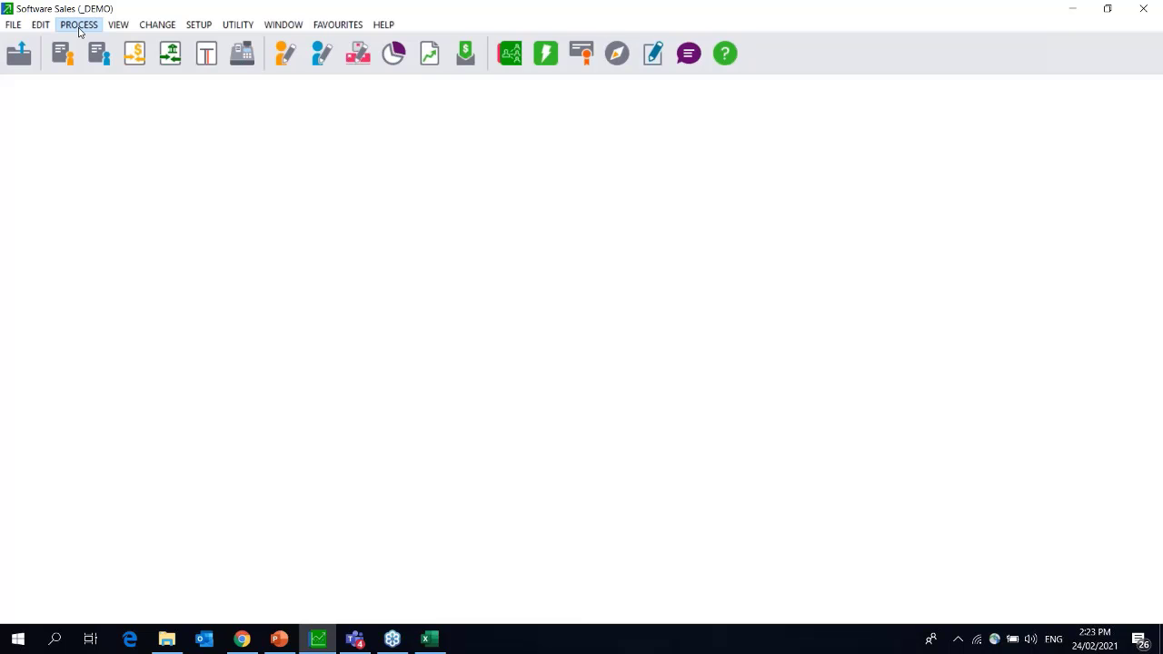
{"action": "left_click", "coordinate": [74, 27]}
{"action": "left_click", "coordinate": [114, 192]}
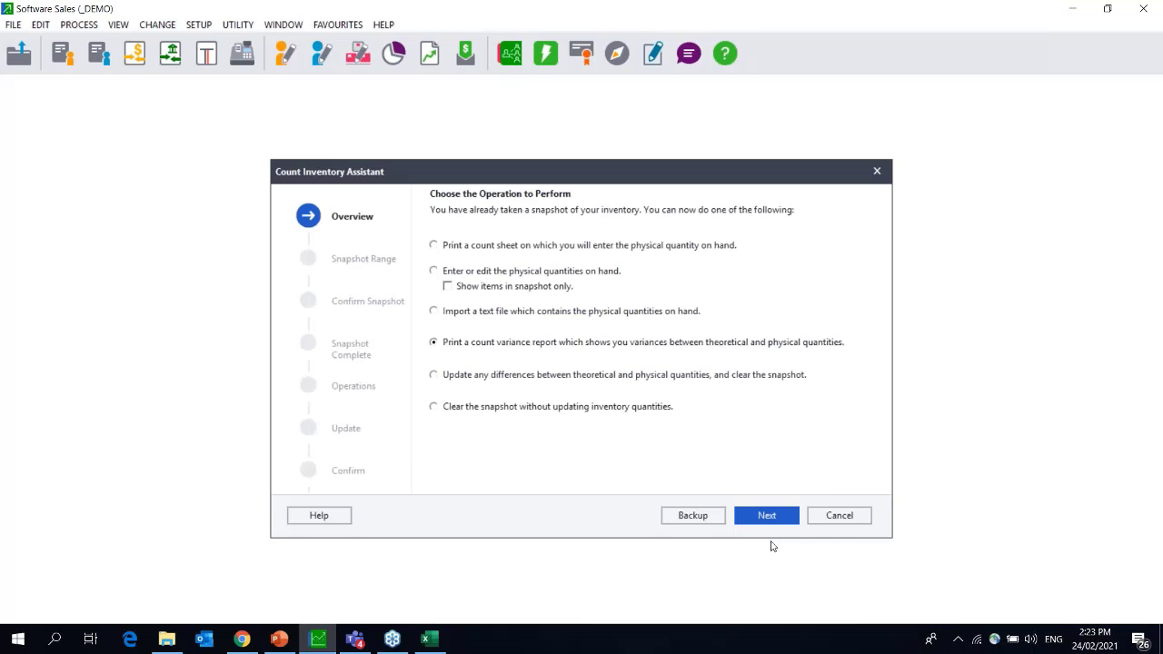
{"action": "left_click", "coordinate": [767, 515]}
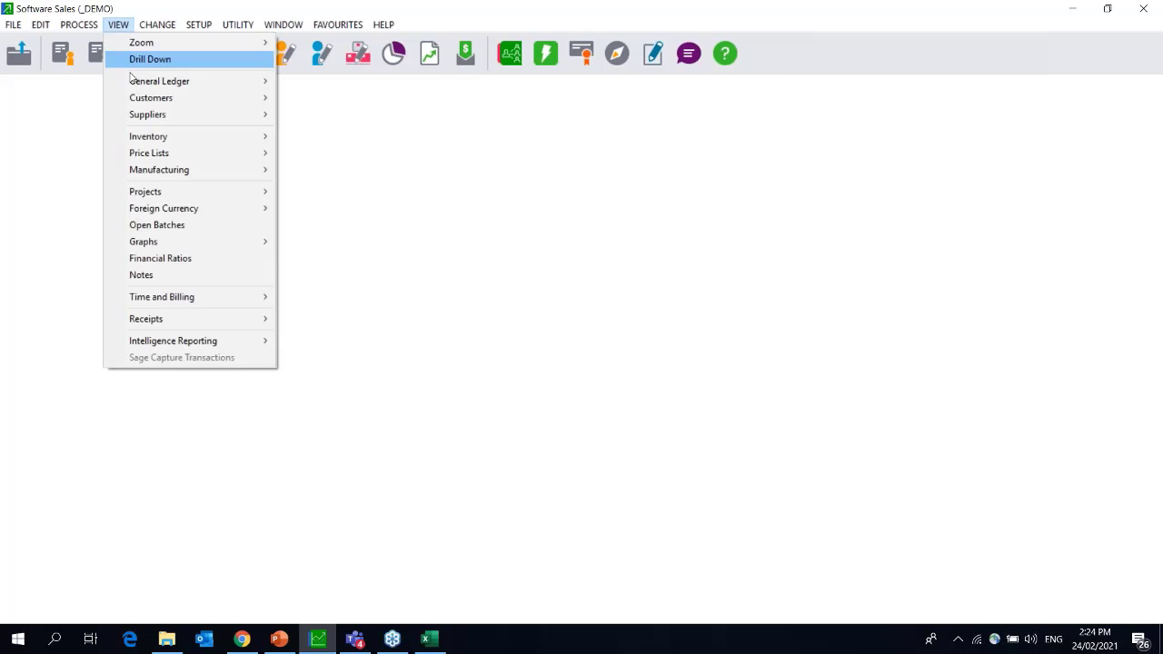
Run the Inventory Quantities report to screen as at 28/02/21, skipping open batches.
{"action": "mouse_move", "coordinate": [216, 141]}
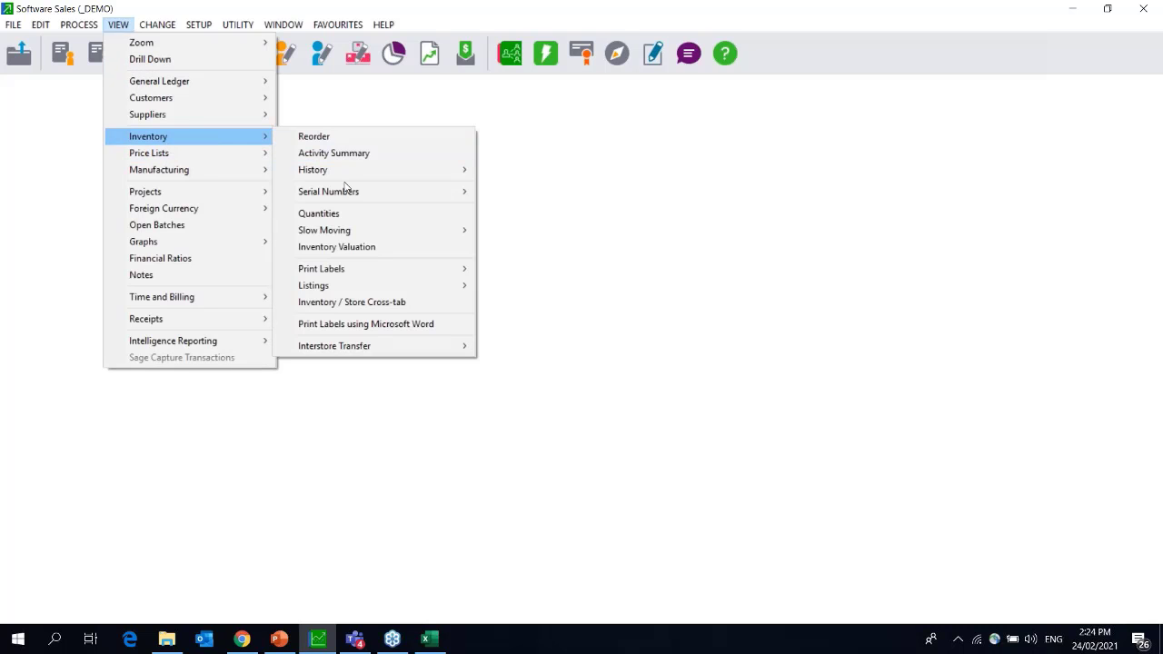
{"action": "left_click", "coordinate": [351, 215]}
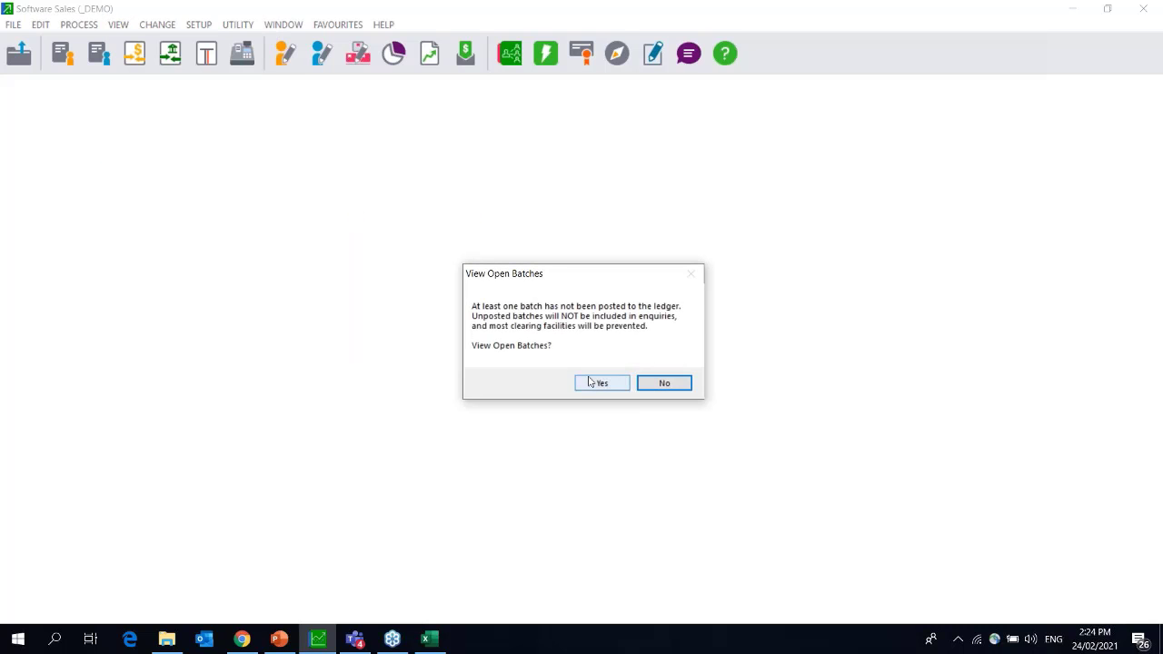
{"action": "left_click", "coordinate": [665, 386]}
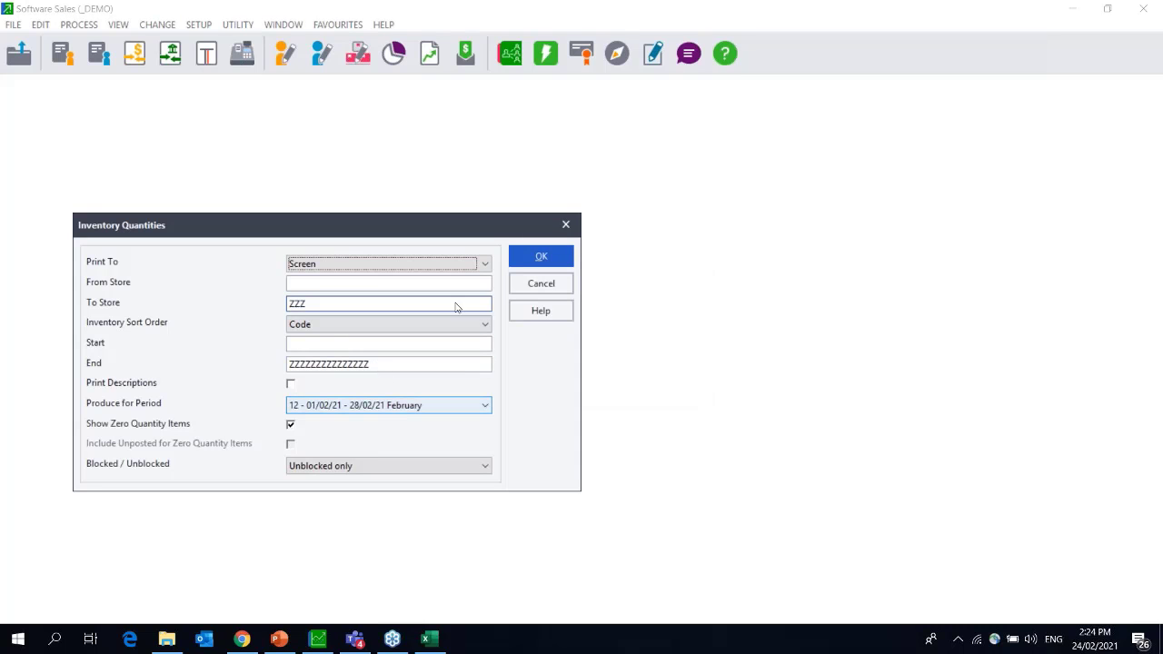
{"action": "left_click", "coordinate": [555, 259]}
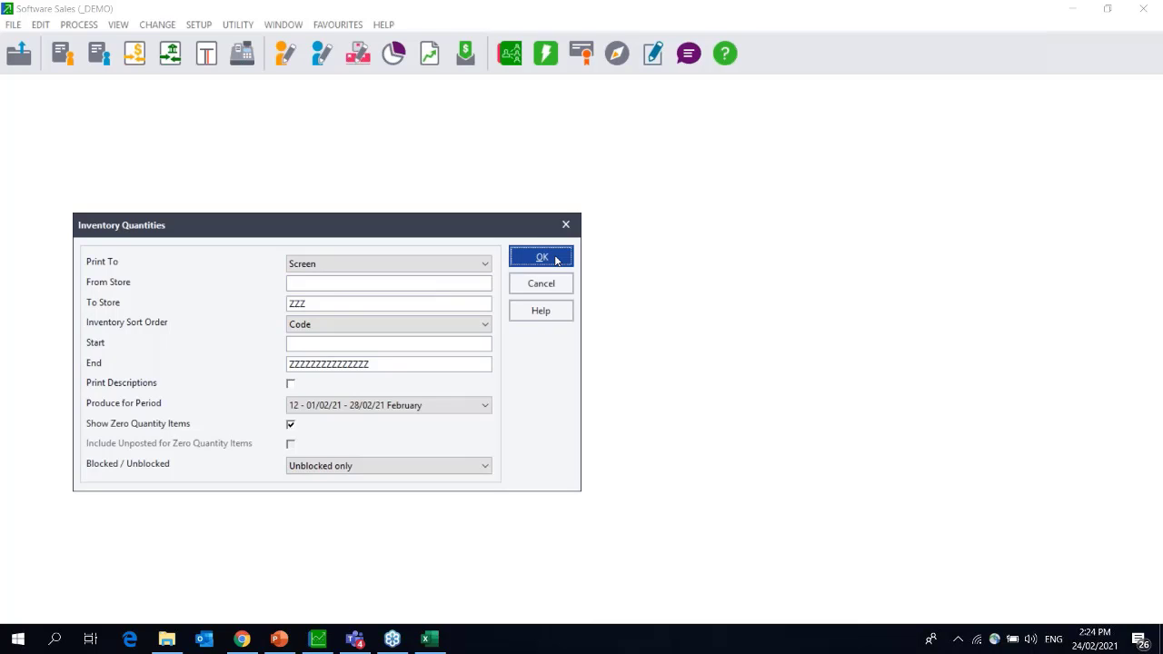
{"action": "left_click", "coordinate": [556, 259]}
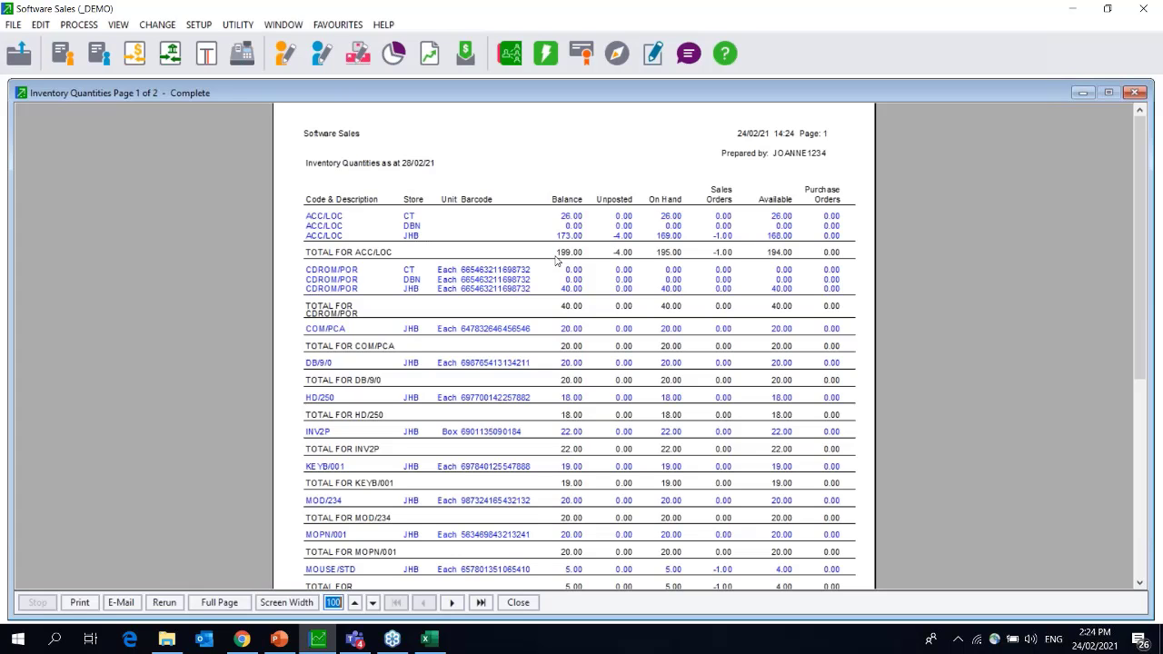
Review the Inventory Quantities report, then switch to File Explorer at C:\Pastel19.
{"action": "key", "text": "alt+Tab"}
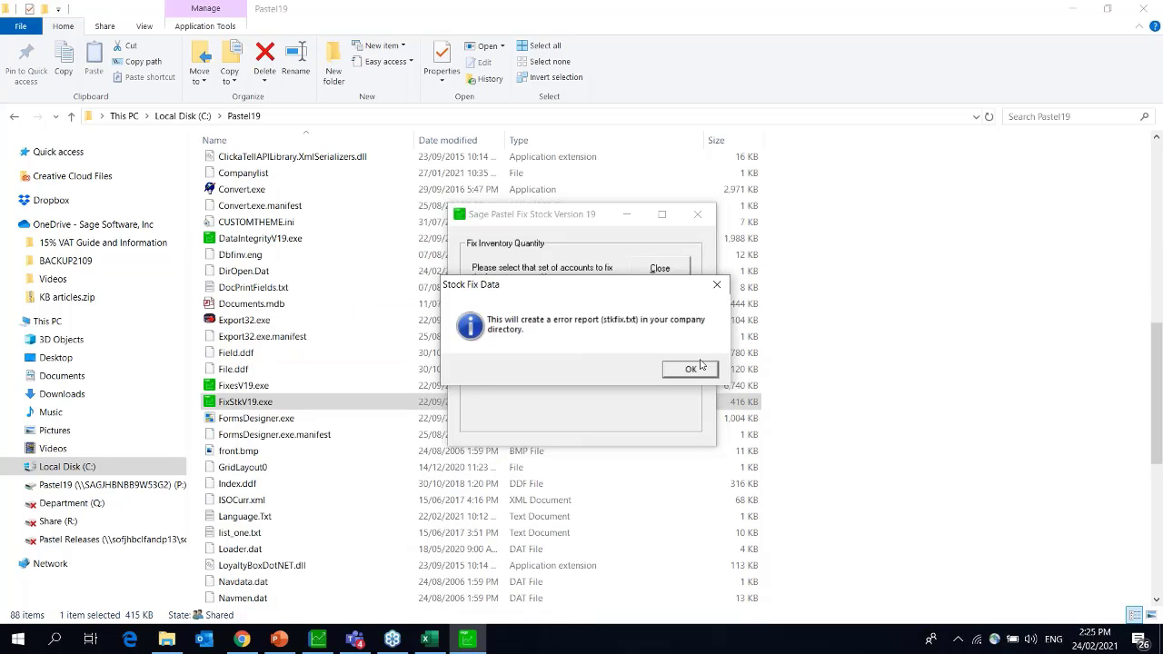
Confirm the Fix Stock error report (stkfix.txt), then go back to the Pastel19 folder in Explorer.
{"action": "left_click", "coordinate": [690, 369]}
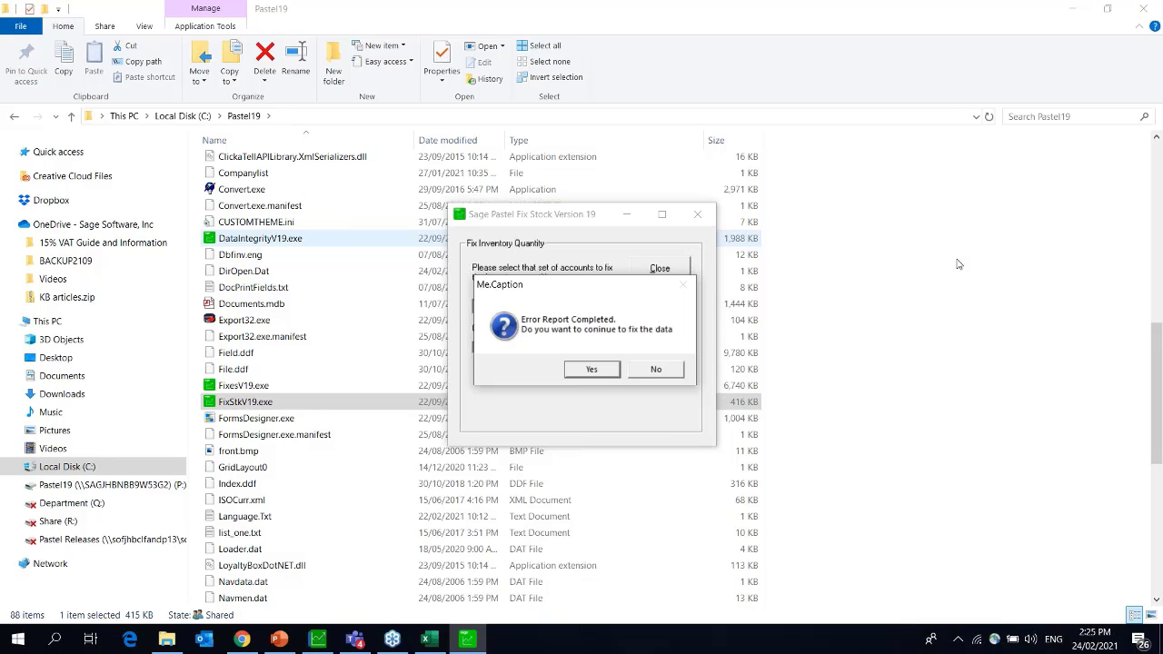
{"action": "left_click", "coordinate": [244, 116]}
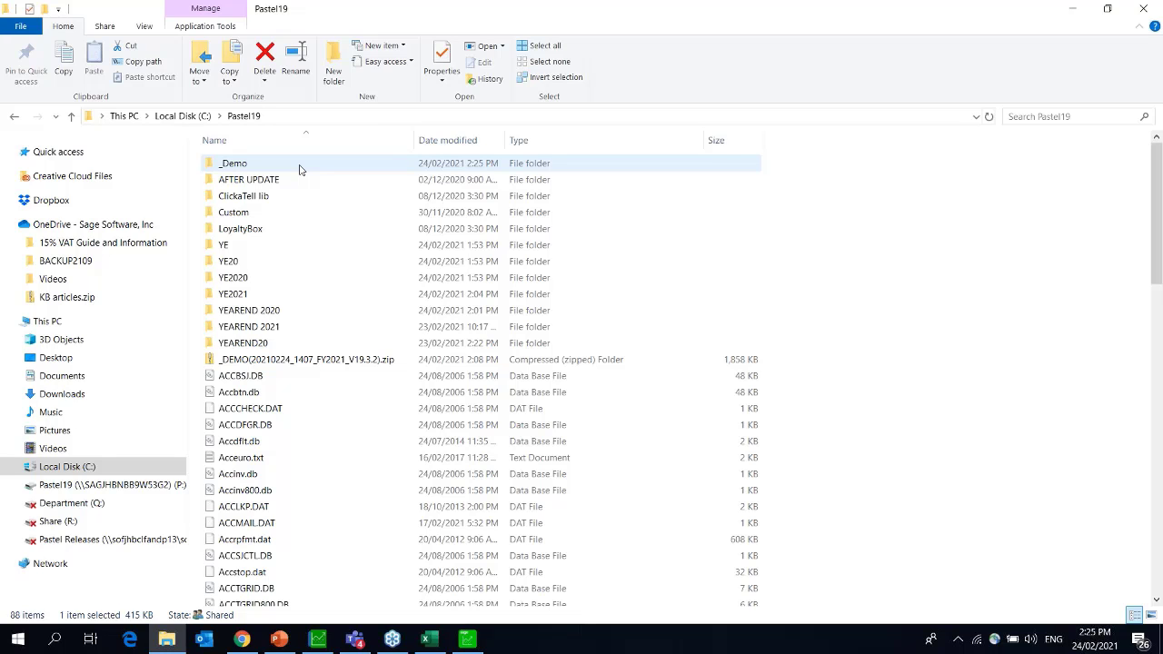
Open the _Demo company folder under C:\Pastel19.
{"action": "double_click", "coordinate": [300, 169]}
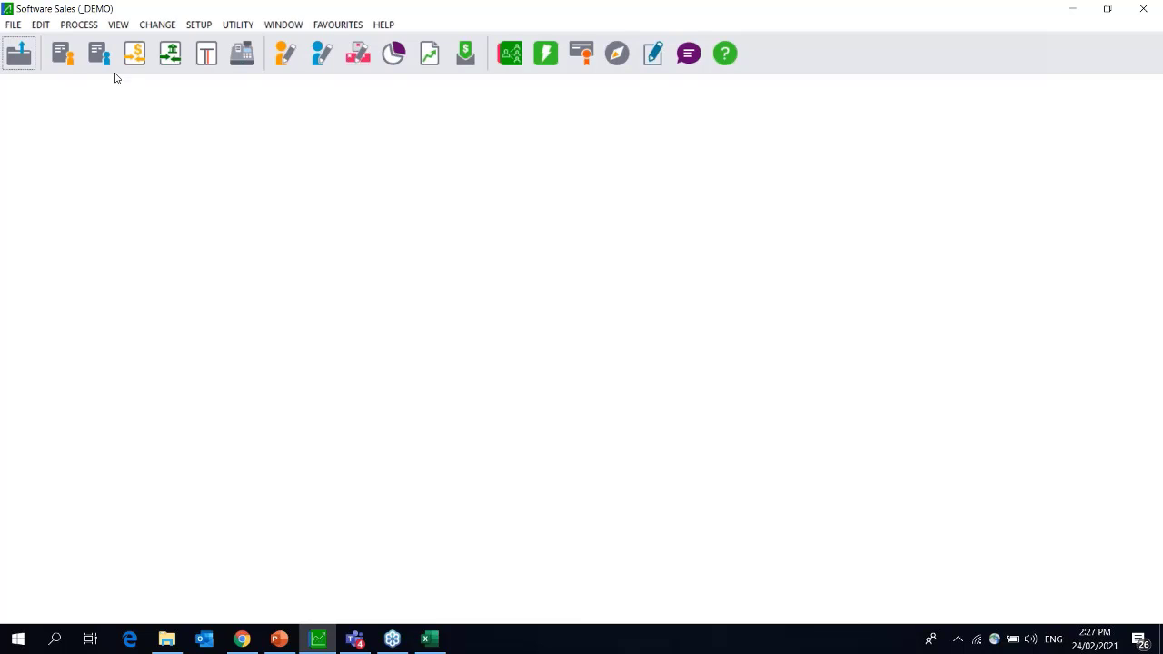
Start the foreign currency revaluation and accept the French Francs exchange rates.
{"action": "left_click", "coordinate": [75, 26]}
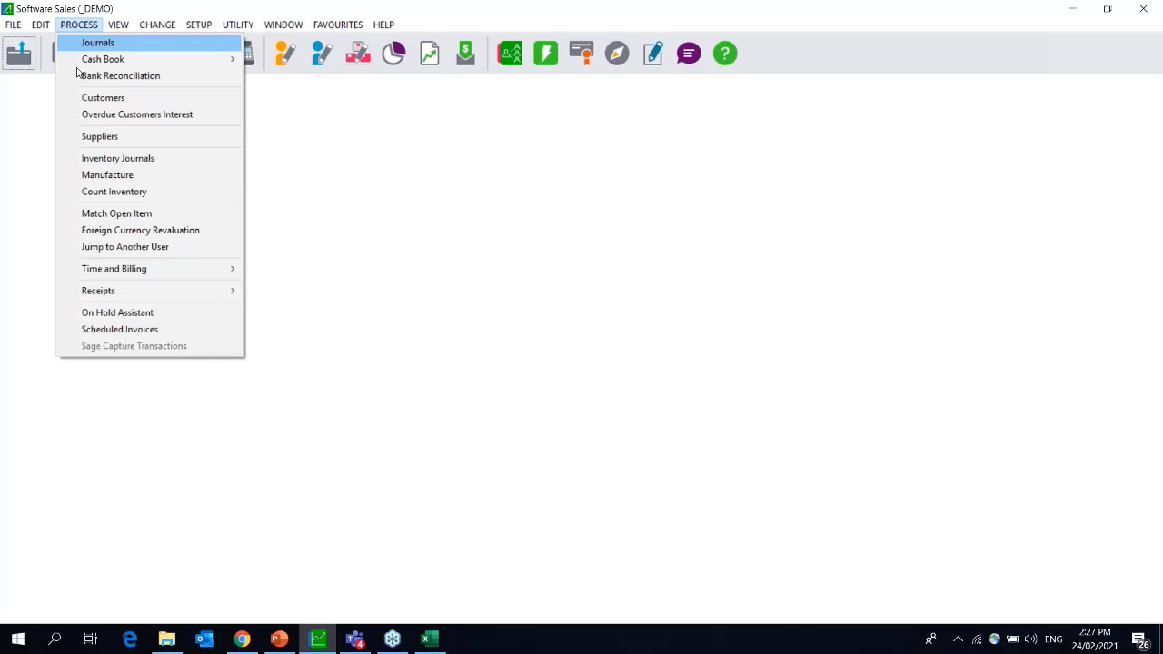
{"action": "left_click", "coordinate": [140, 230]}
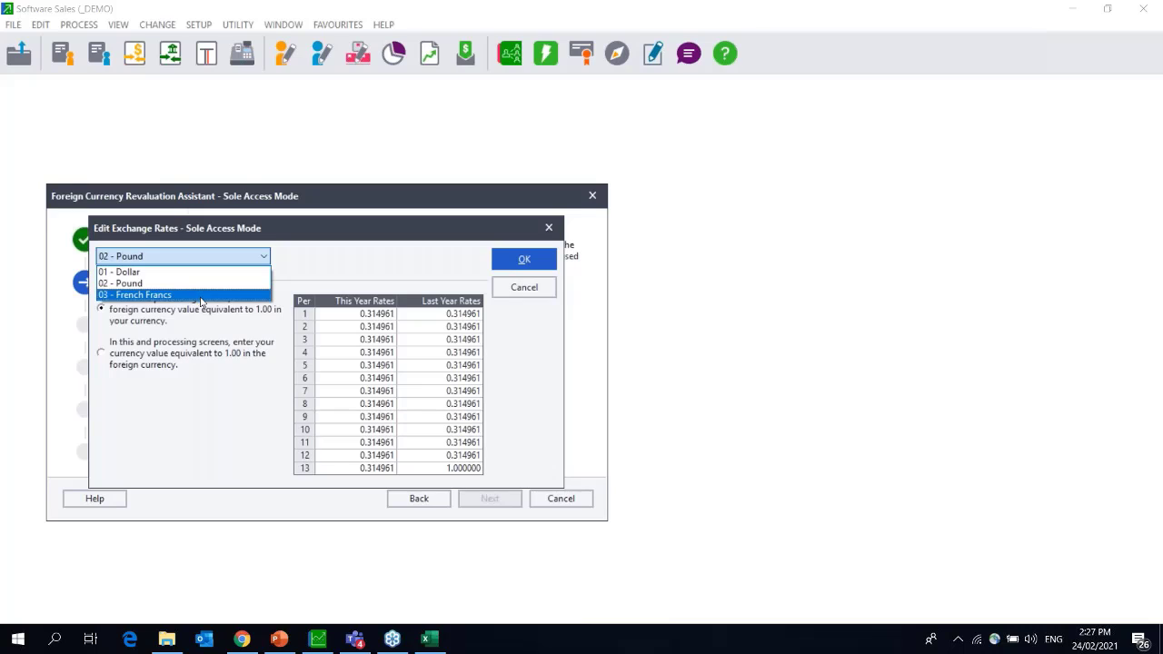
{"action": "left_click", "coordinate": [201, 296]}
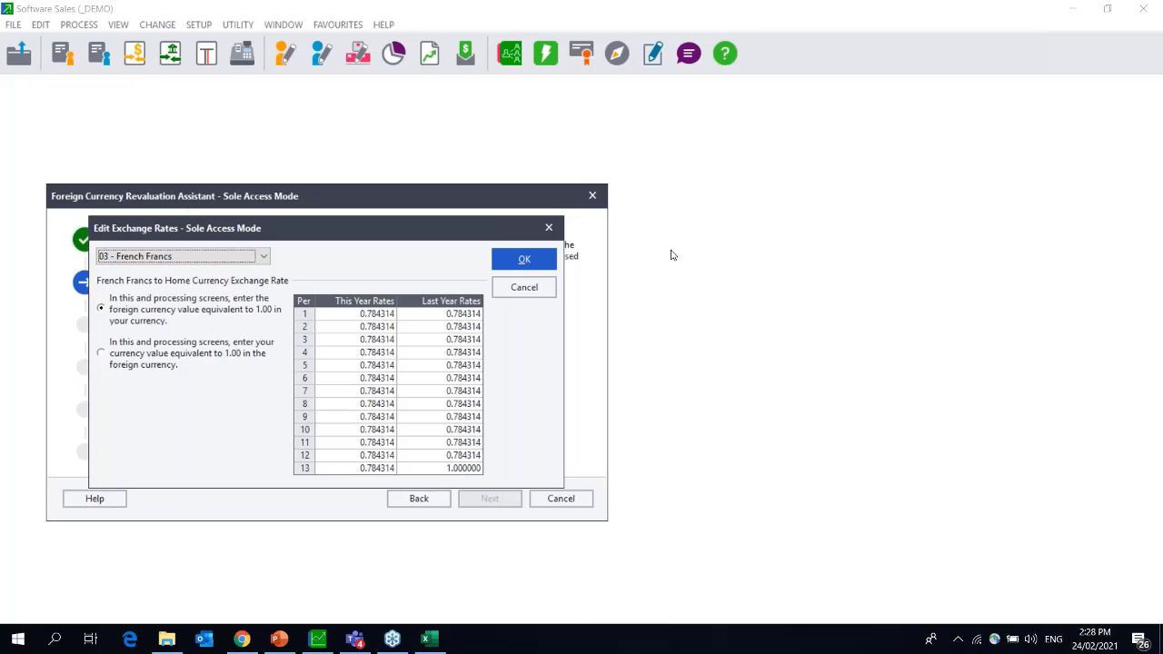
{"action": "left_click", "coordinate": [525, 261]}
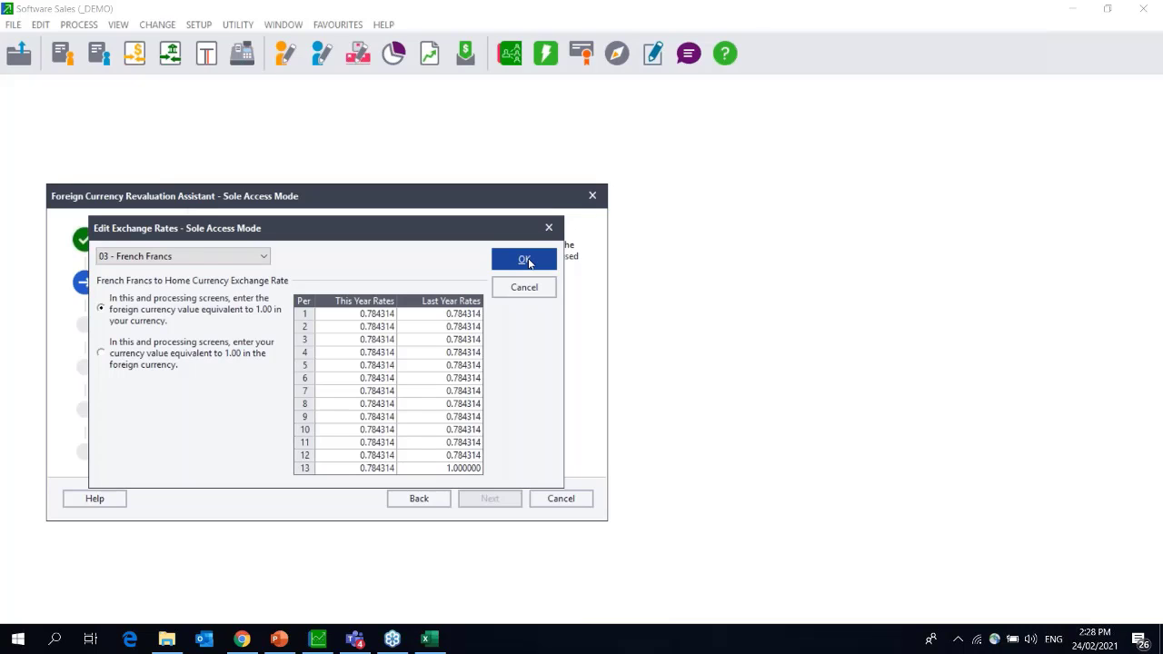
{"action": "left_click", "coordinate": [525, 261]}
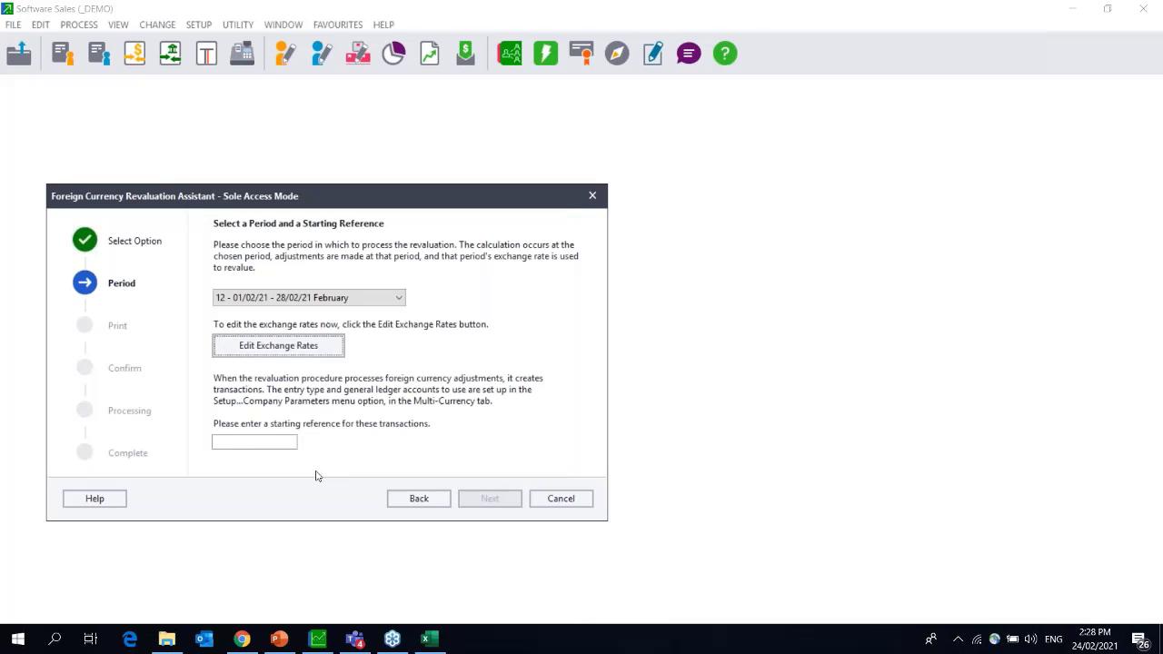
Enter starting reference 21REVAYE for period 12 and advance to the report step.
{"action": "left_click", "coordinate": [255, 443]}
{"action": "type", "text": "21REVALY"}
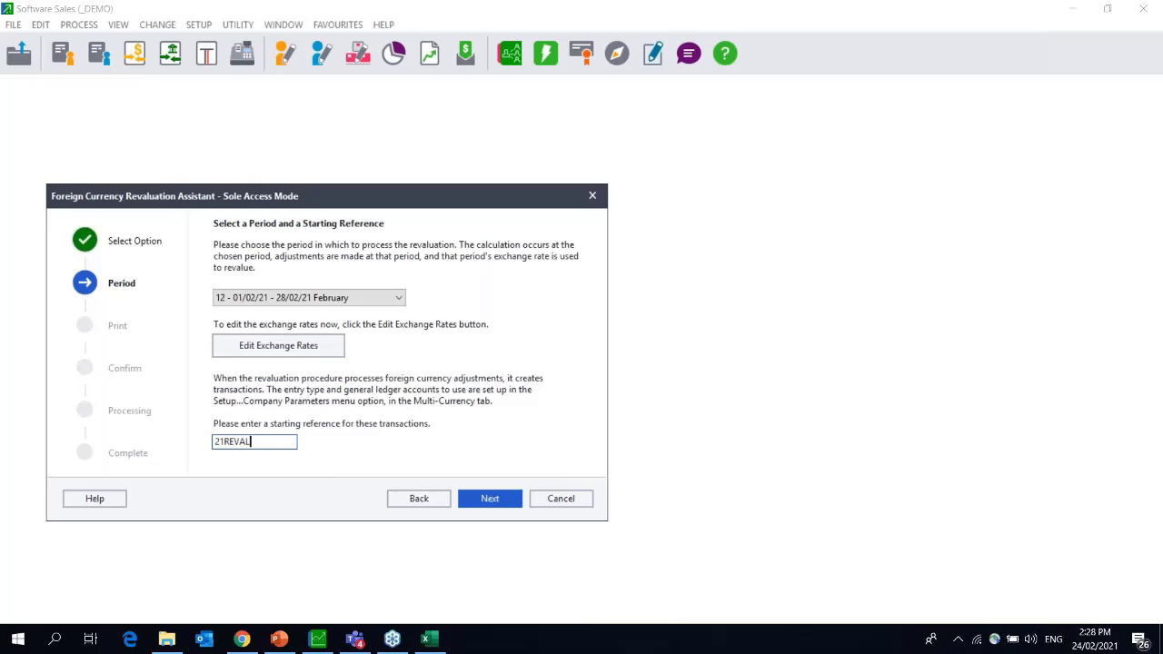
{"action": "key", "text": "BackSpace"}
{"action": "key", "text": "BackSpace"}
{"action": "type", "text": "YE"}
{"action": "left_click", "coordinate": [478, 506]}
{"action": "left_click", "coordinate": [480, 505]}
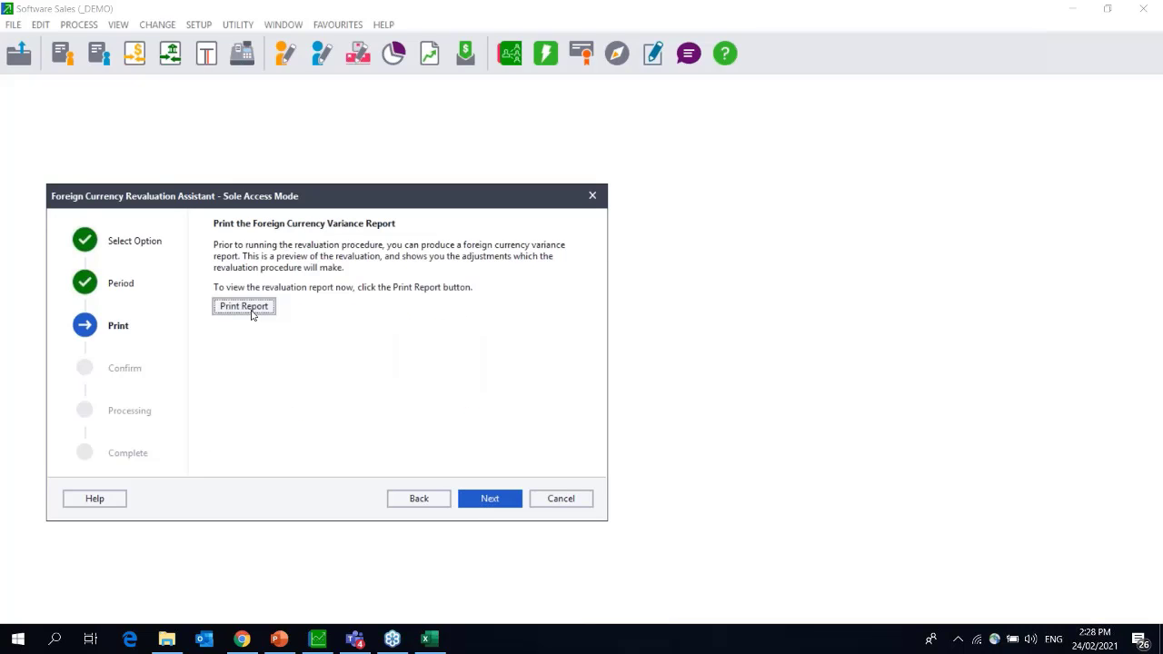
{"action": "left_click", "coordinate": [249, 311]}
{"action": "left_click", "coordinate": [249, 311]}
Close the revaluation assistant, then review the Sales general ledger account and close it.
{"action": "left_click", "coordinate": [244, 306]}
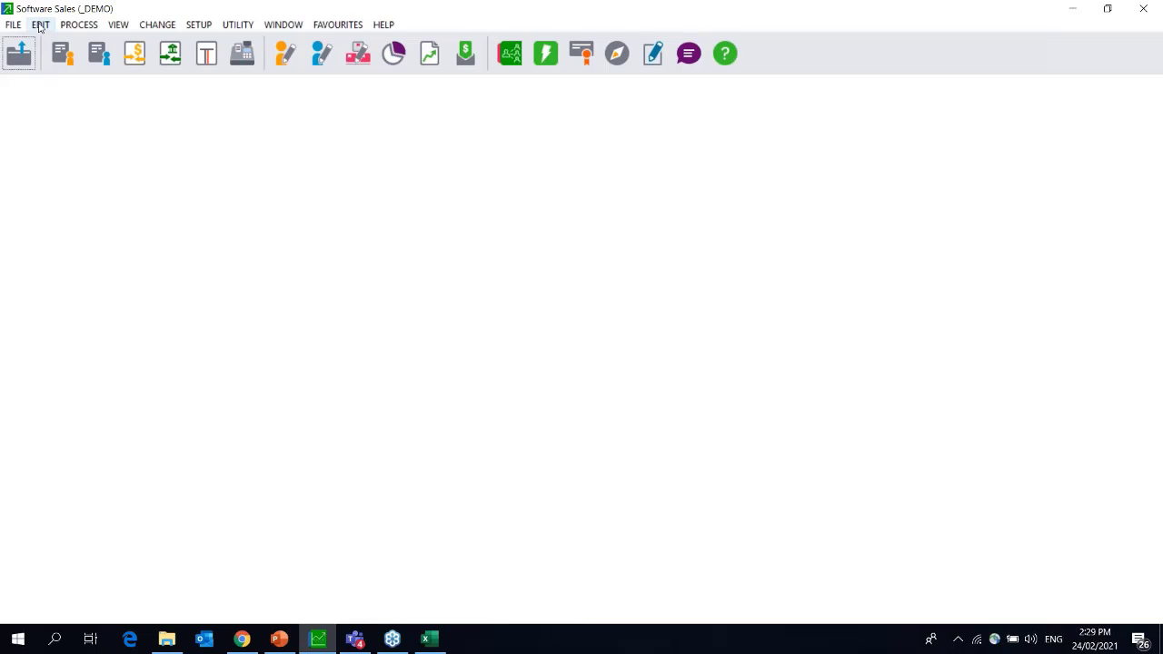
{"action": "left_click", "coordinate": [39, 24]}
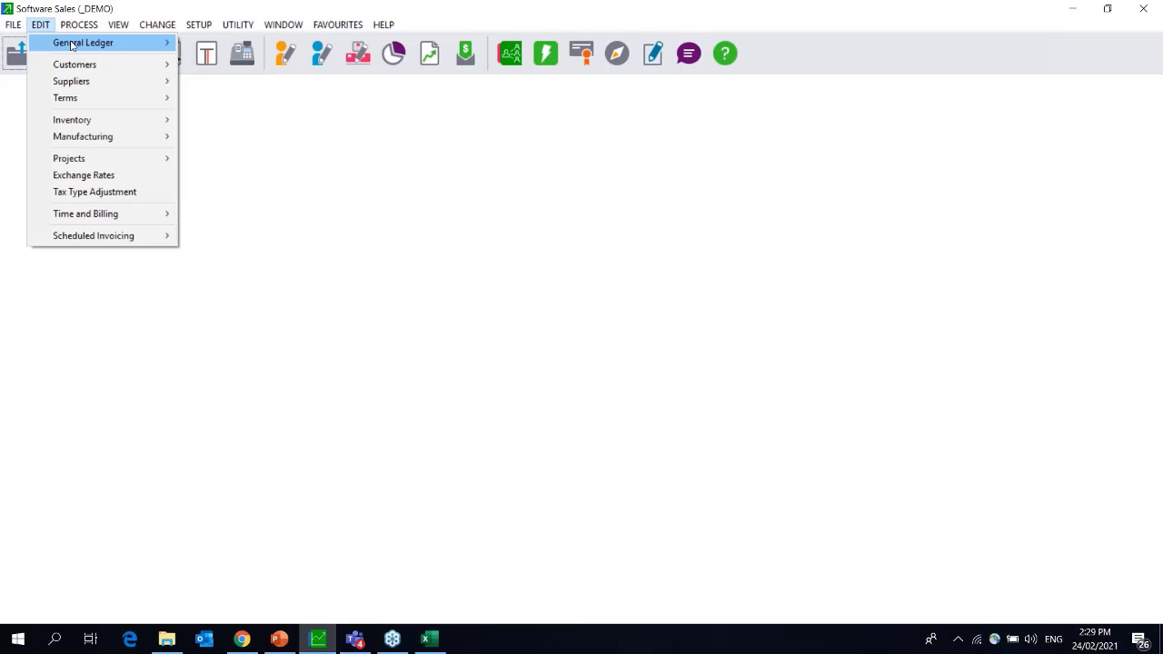
{"action": "mouse_move", "coordinate": [72, 45]}
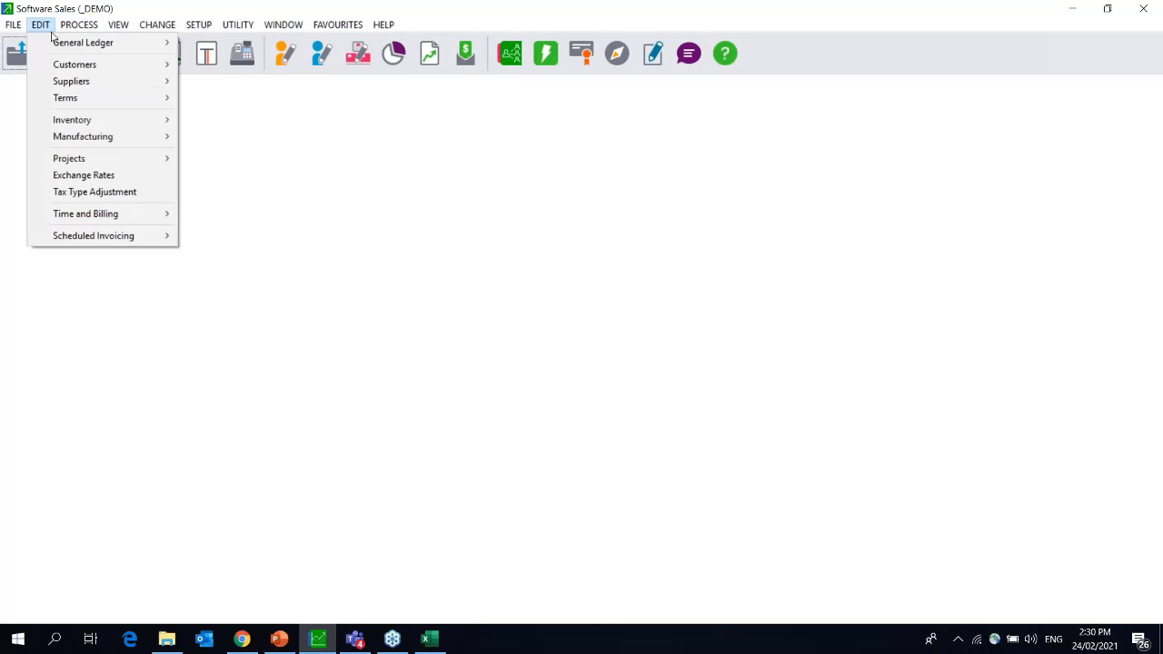
{"action": "mouse_move", "coordinate": [118, 42]}
{"action": "left_click", "coordinate": [215, 42]}
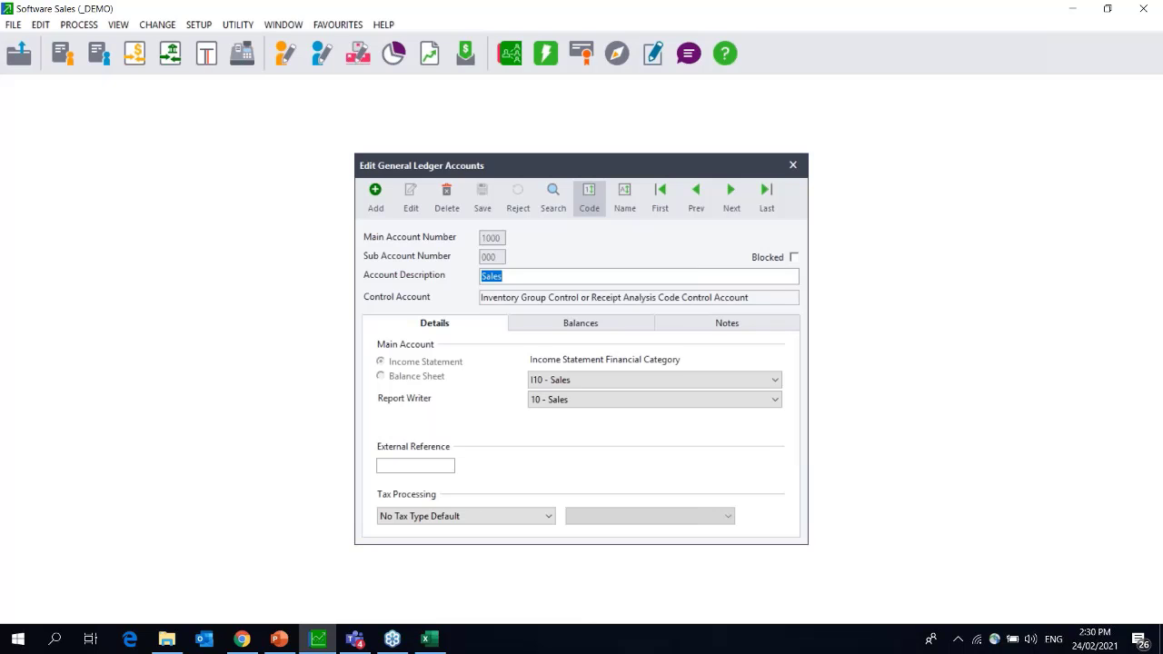
{"action": "left_click", "coordinate": [793, 165]}
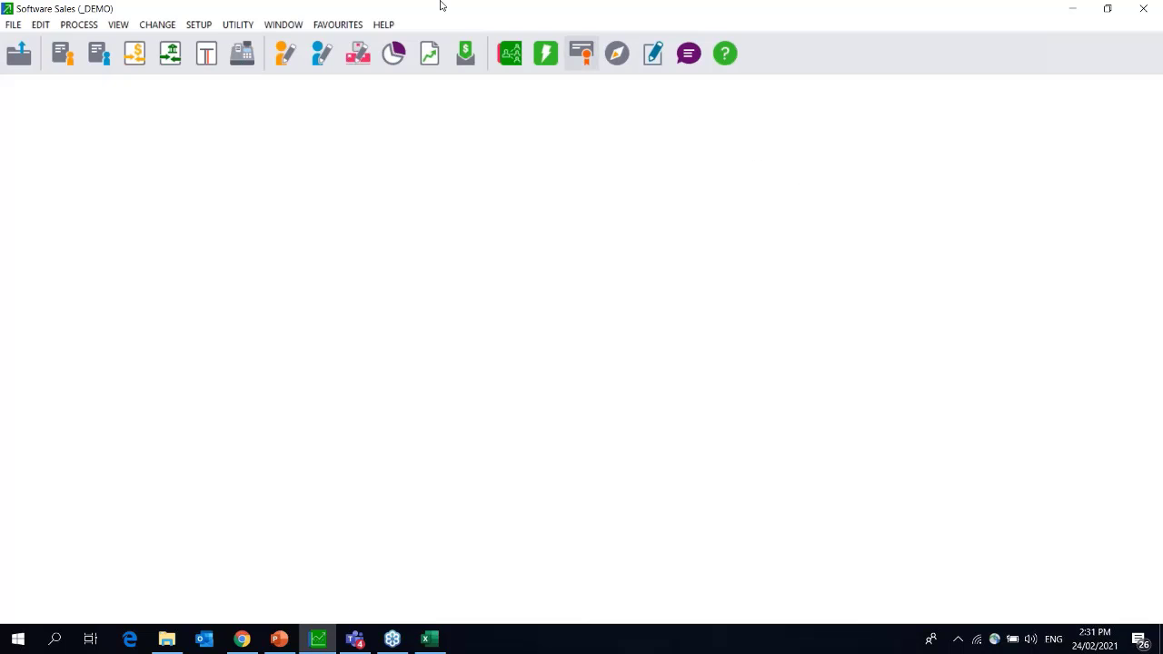
Show the Open Batches list and select User 0's Inventory Journals batch.
{"action": "left_click", "coordinate": [122, 30]}
{"action": "left_click", "coordinate": [174, 225]}
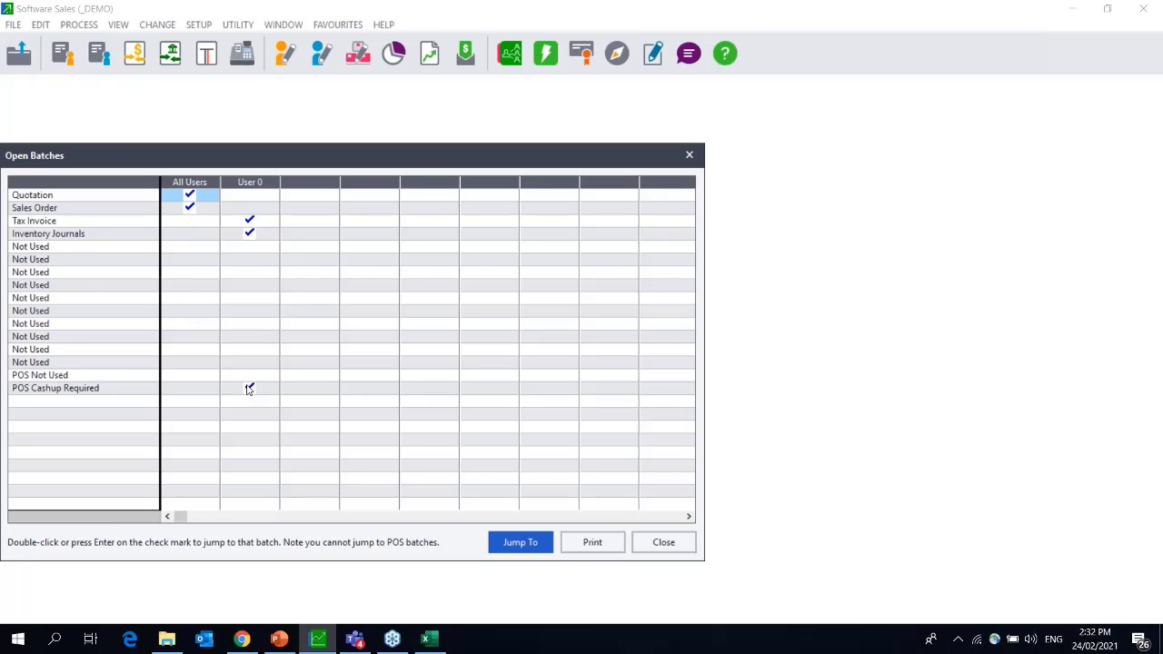
{"action": "left_click", "coordinate": [251, 236]}
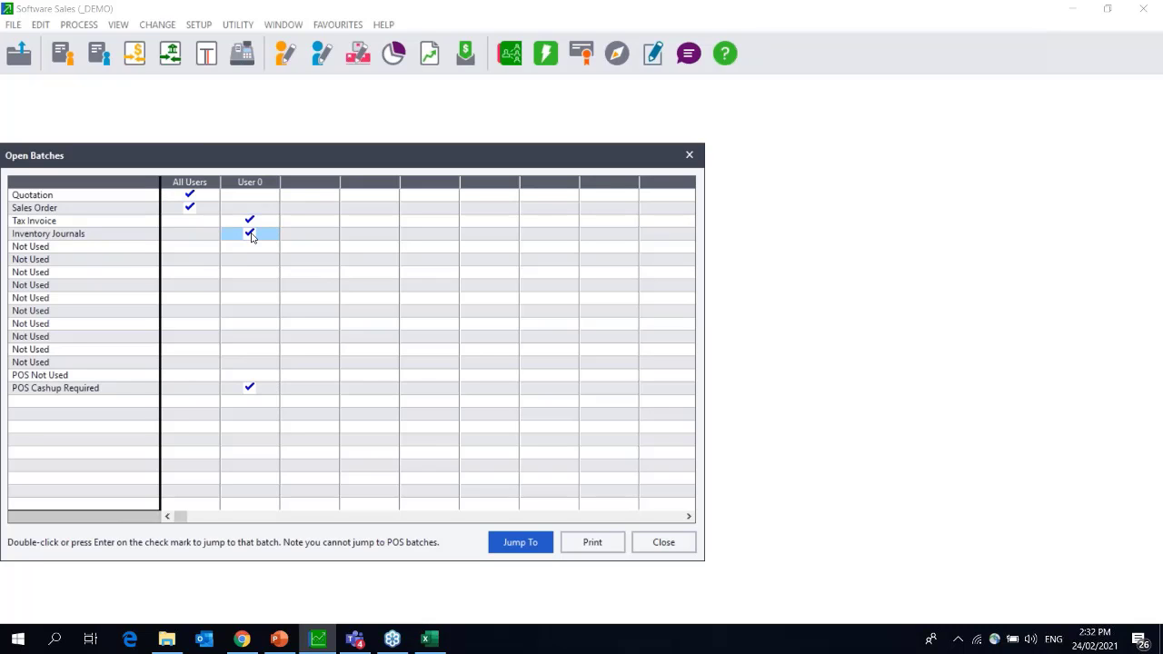
Open the pending Inventory Journals batch, backing out of line deletion, batch deletion and posting.
{"action": "double_click", "coordinate": [251, 237]}
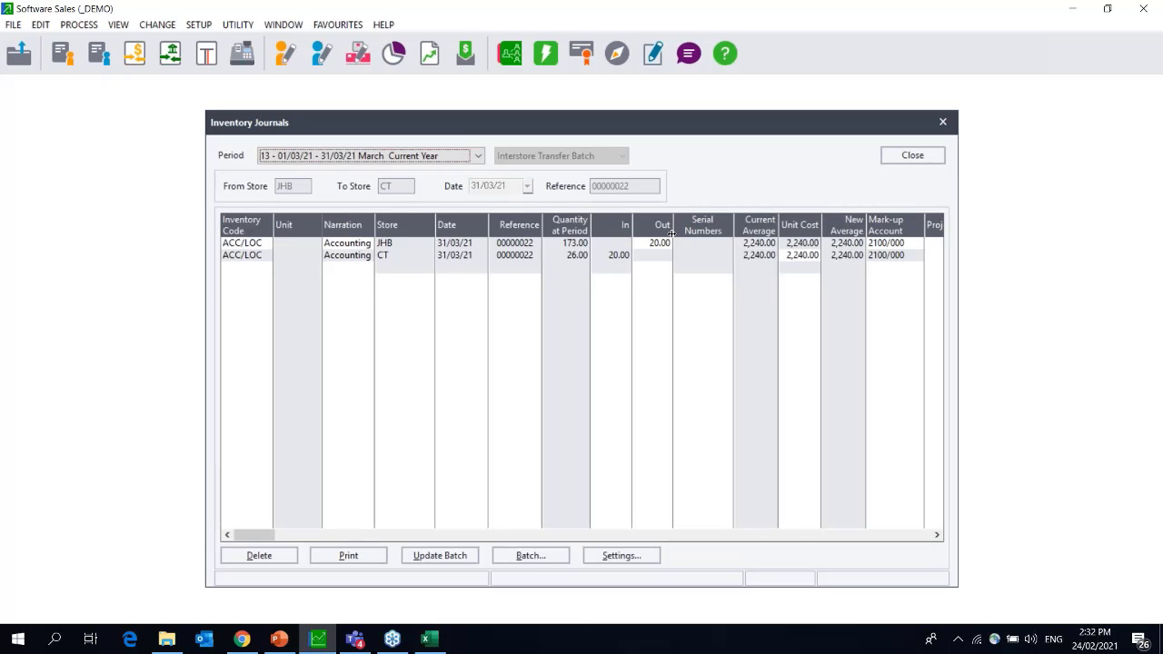
{"action": "left_click", "coordinate": [259, 555]}
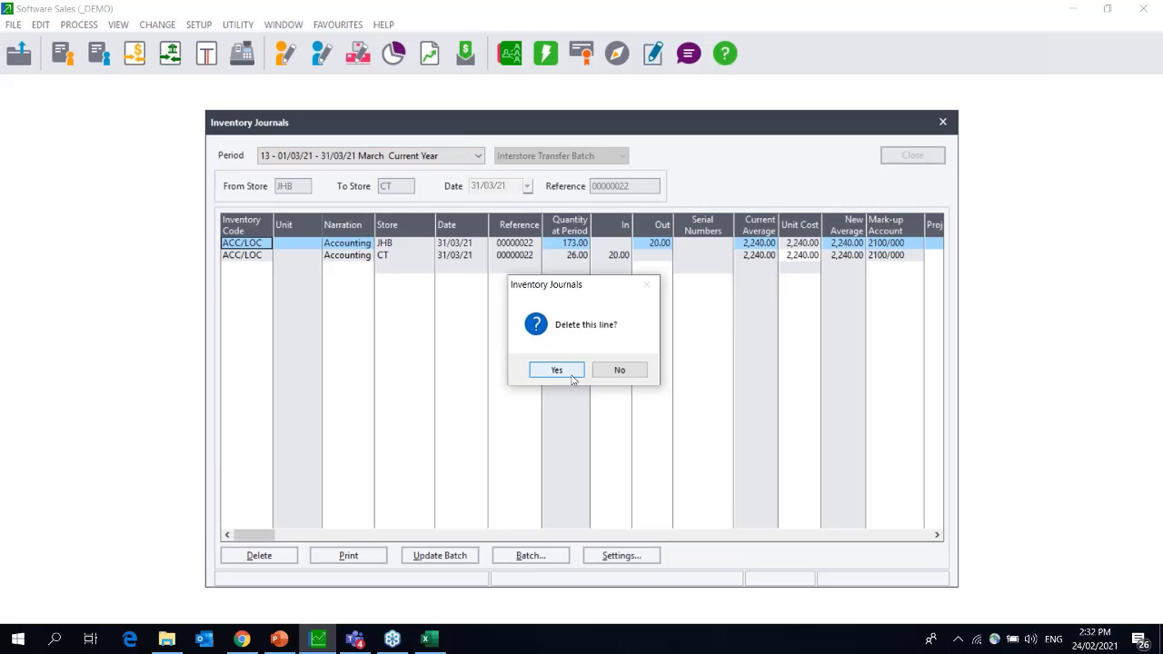
{"action": "left_click", "coordinate": [556, 370]}
{"action": "left_click", "coordinate": [530, 555]}
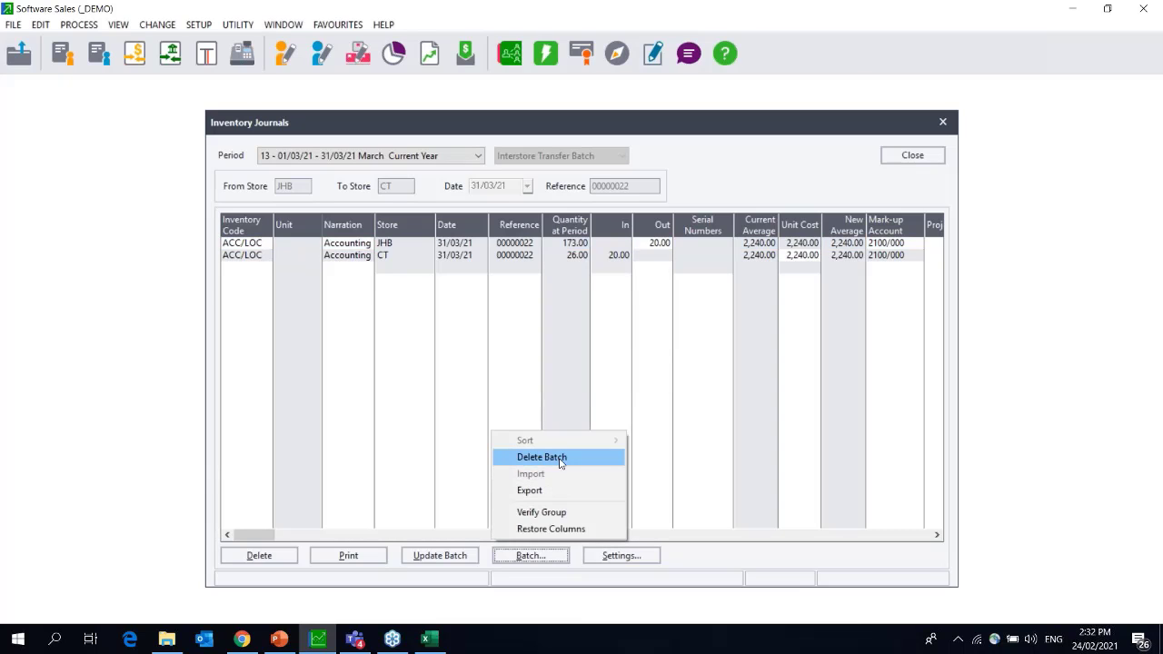
{"action": "left_click", "coordinate": [560, 459]}
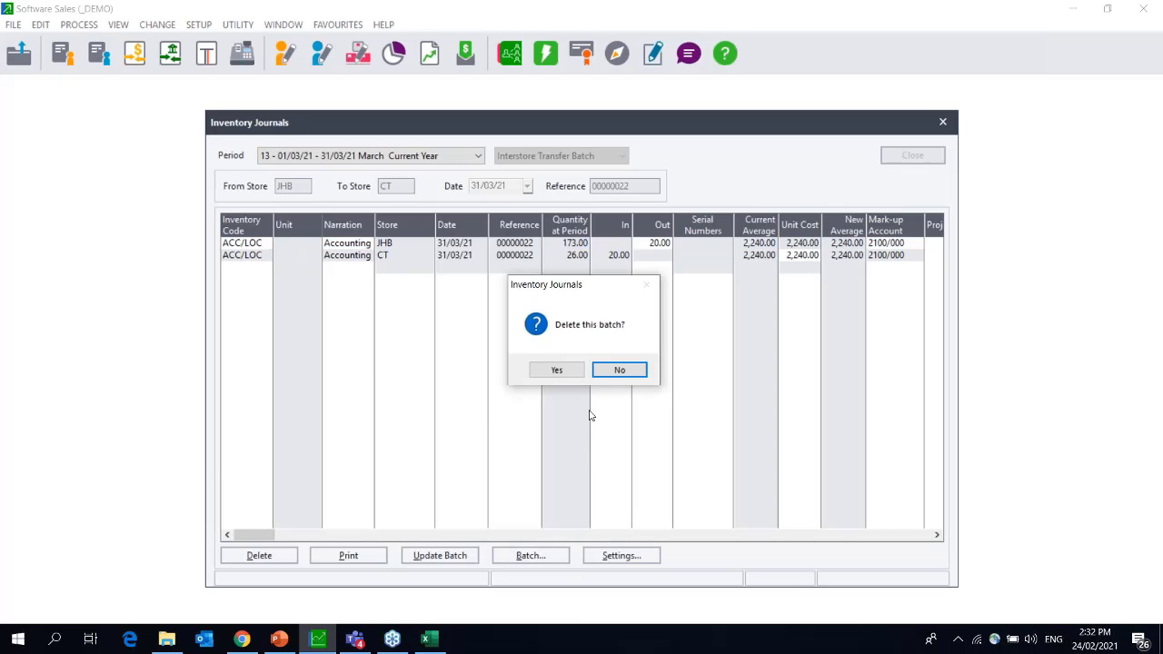
{"action": "left_click", "coordinate": [620, 370]}
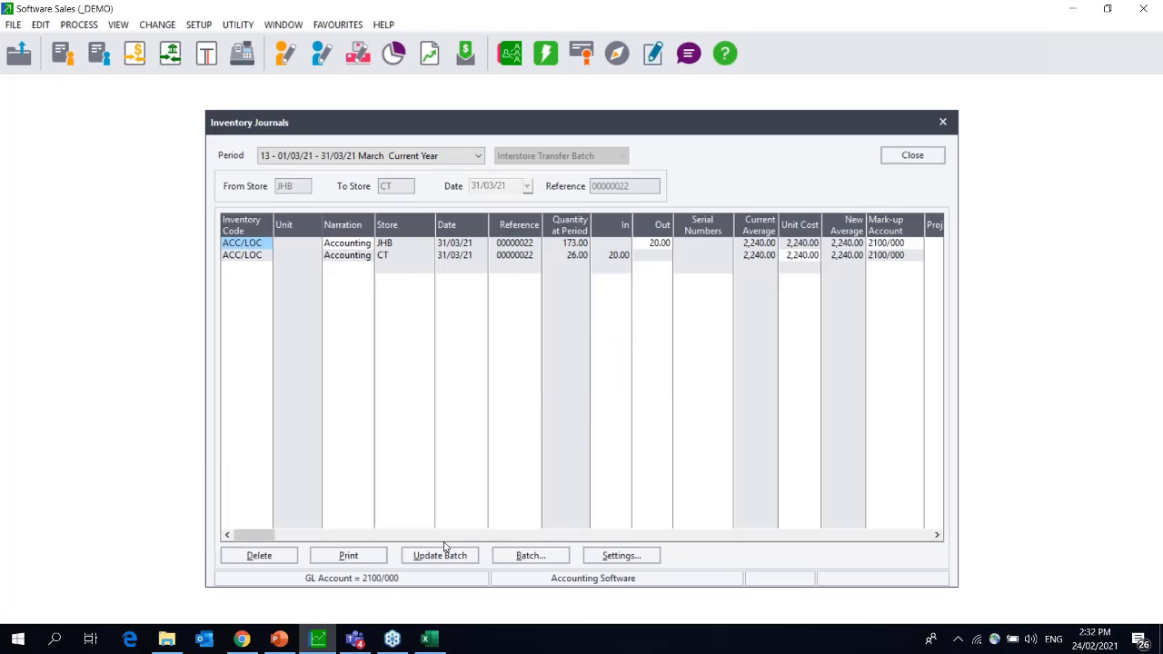
{"action": "left_click", "coordinate": [444, 552]}
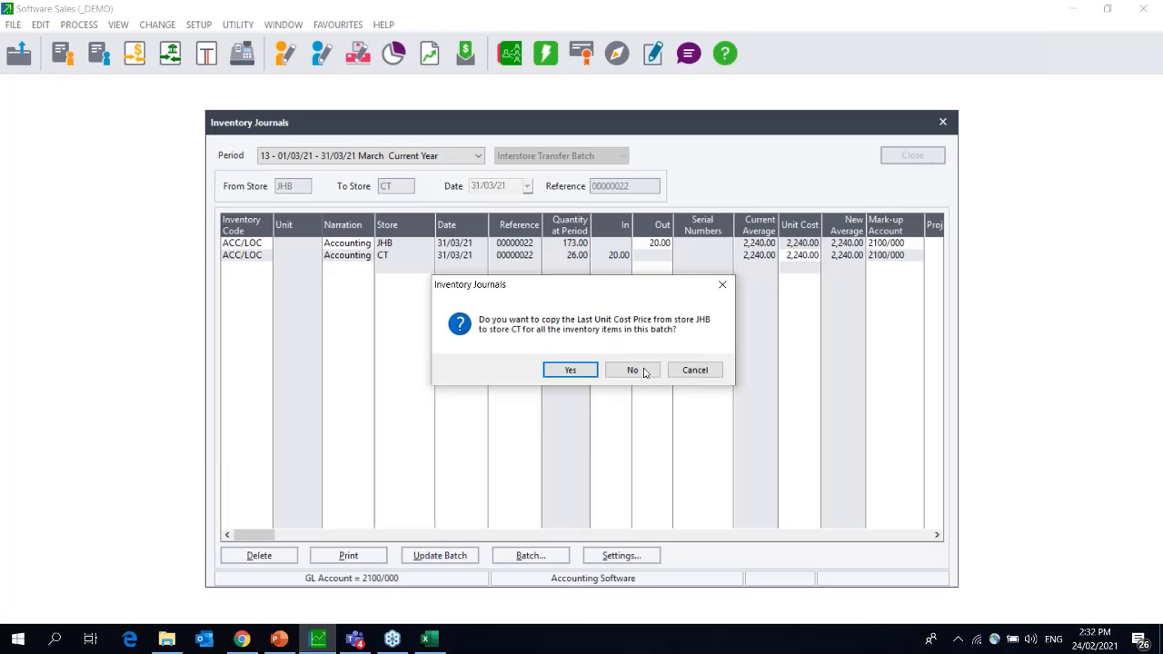
{"action": "left_click", "coordinate": [633, 370]}
Delete the interstore transfer inventory journal batch, then bring up the National Bank cash book.
{"action": "left_click", "coordinate": [531, 555]}
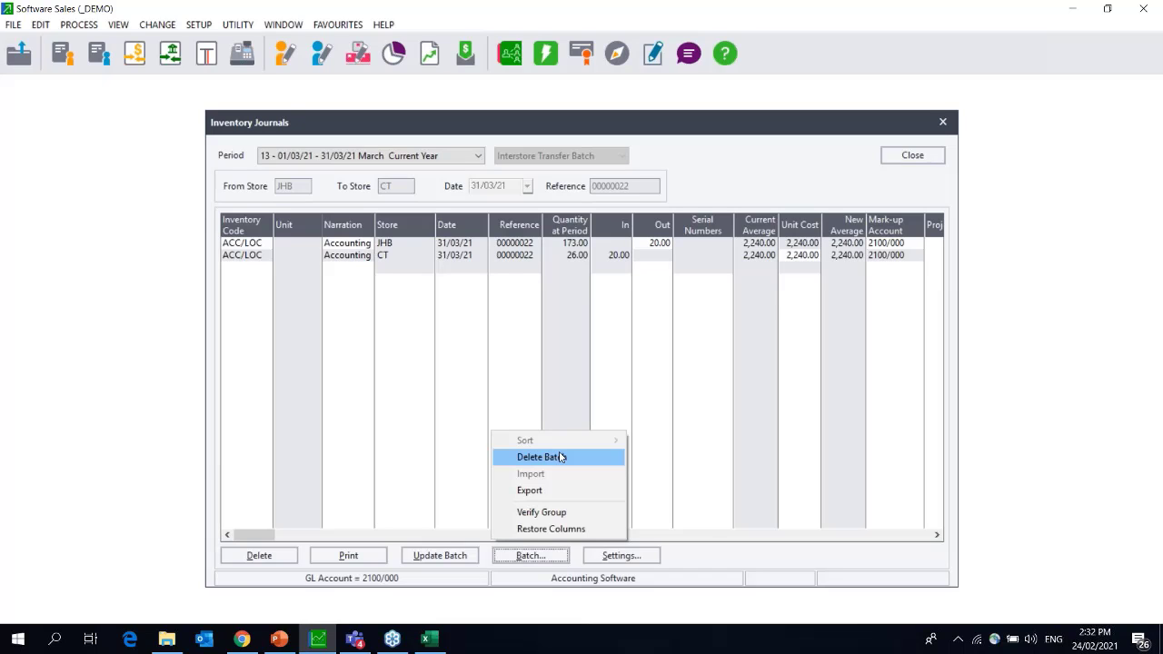
{"action": "left_click", "coordinate": [561, 457]}
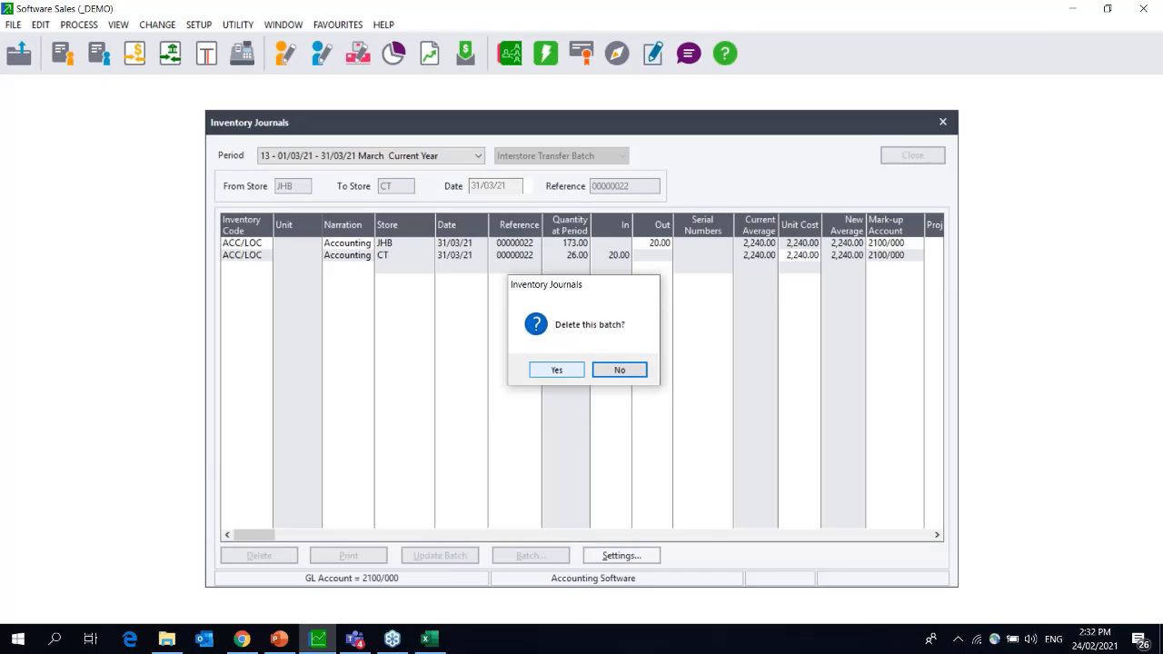
{"action": "left_click", "coordinate": [557, 370]}
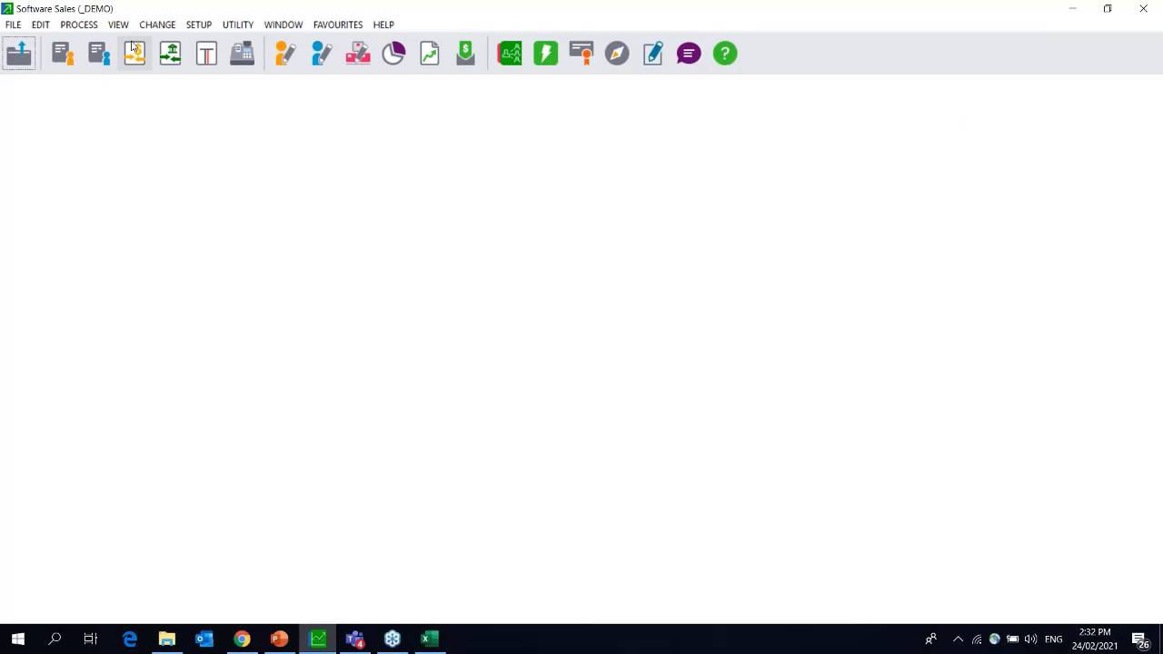
{"action": "left_click", "coordinate": [133, 50]}
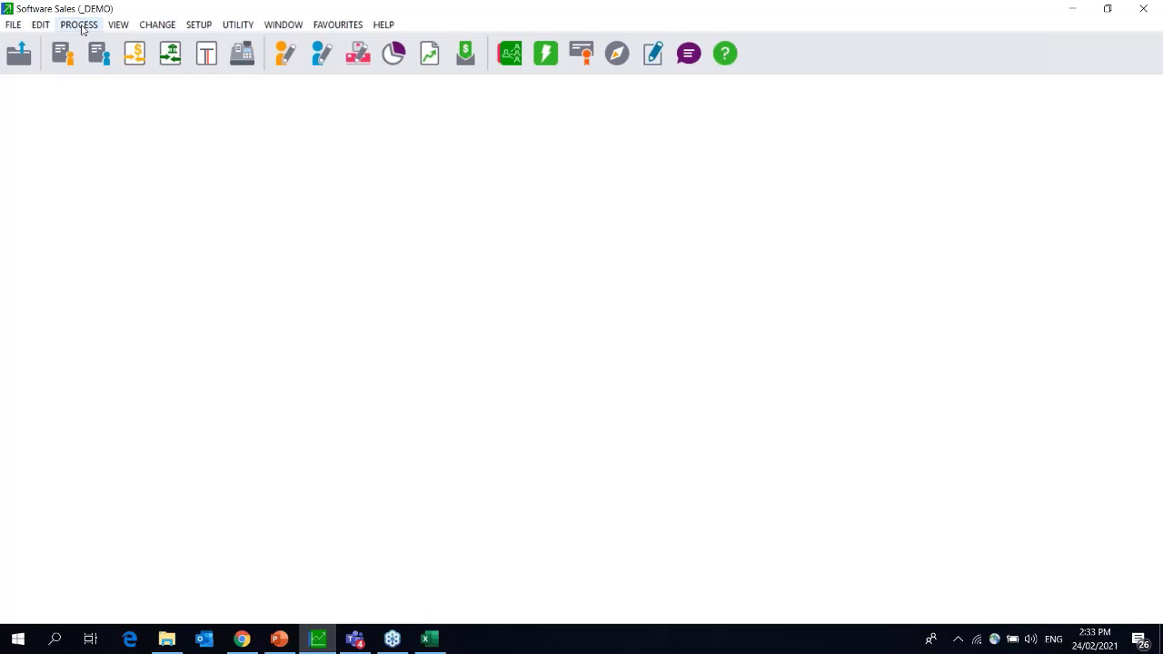
Review User 0's open Tax Invoice and POS Cashup Required batches, then close the list.
{"action": "left_click", "coordinate": [118, 24]}
{"action": "left_click", "coordinate": [363, 298]}
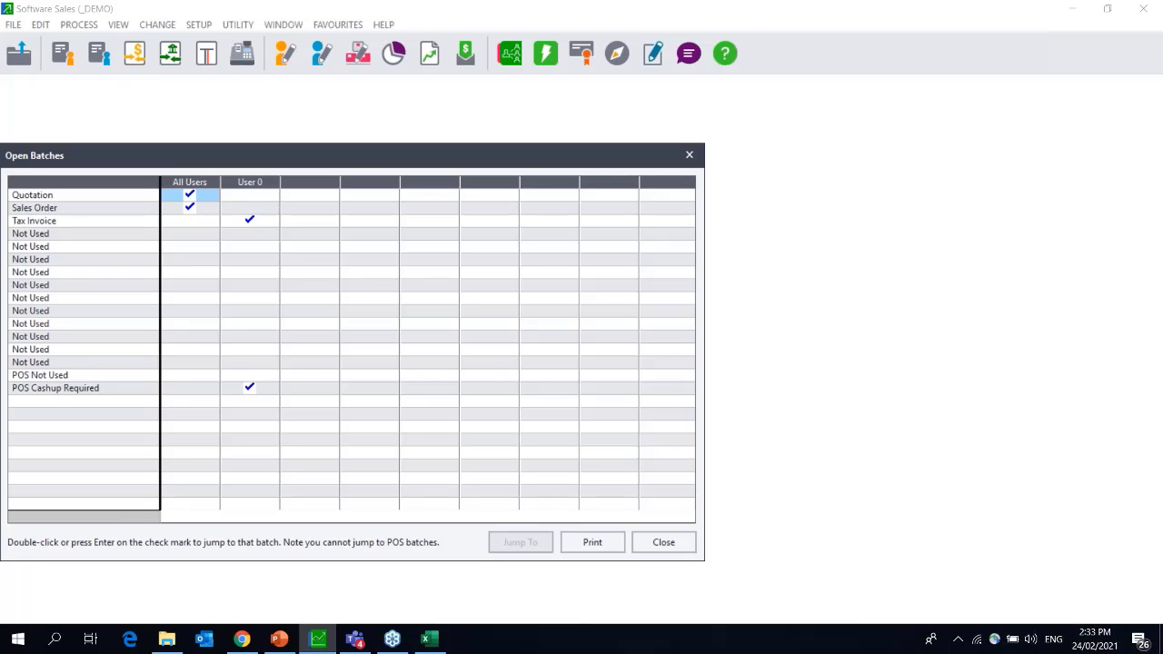
{"action": "left_click", "coordinate": [254, 221]}
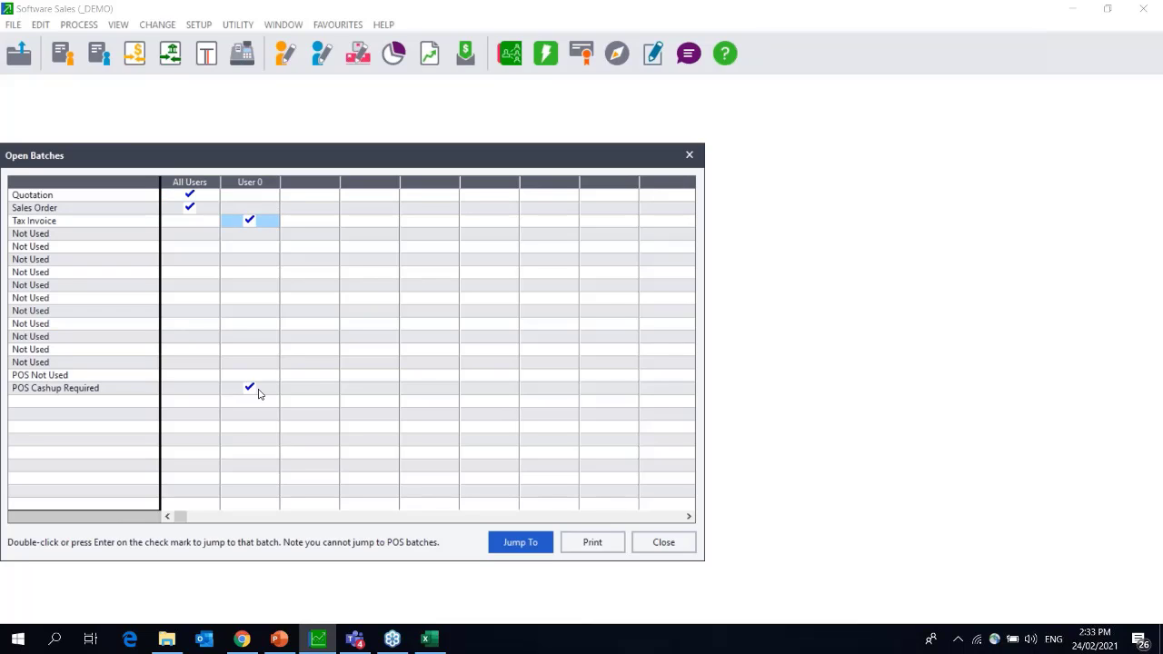
{"action": "left_click", "coordinate": [256, 390]}
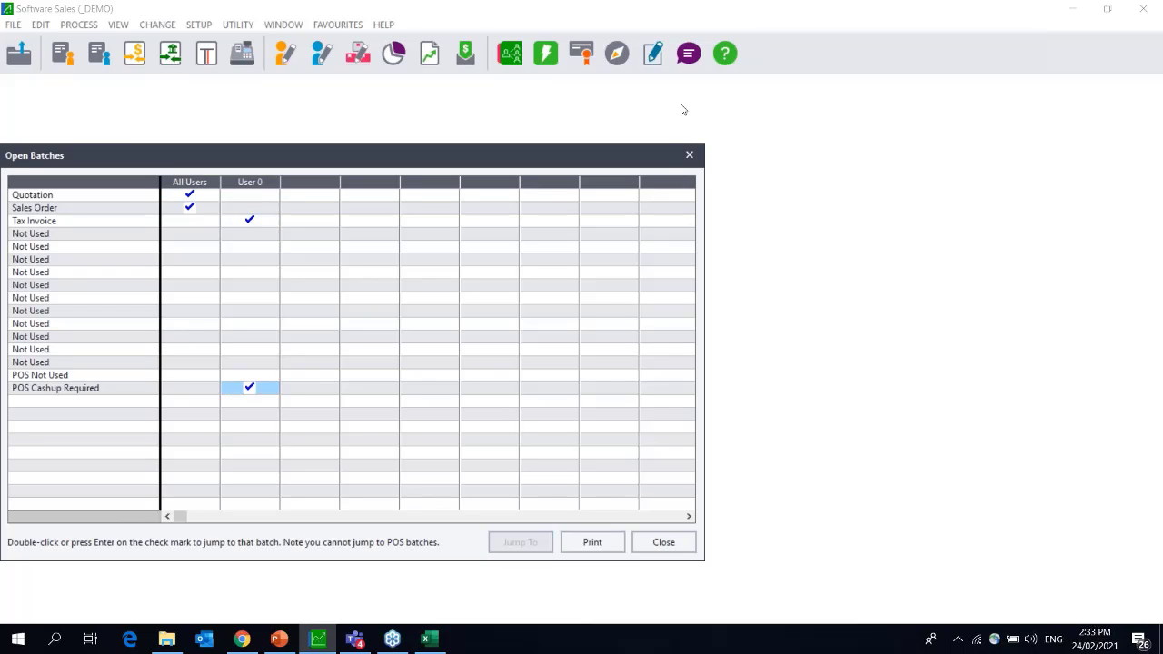
{"action": "left_click", "coordinate": [688, 157]}
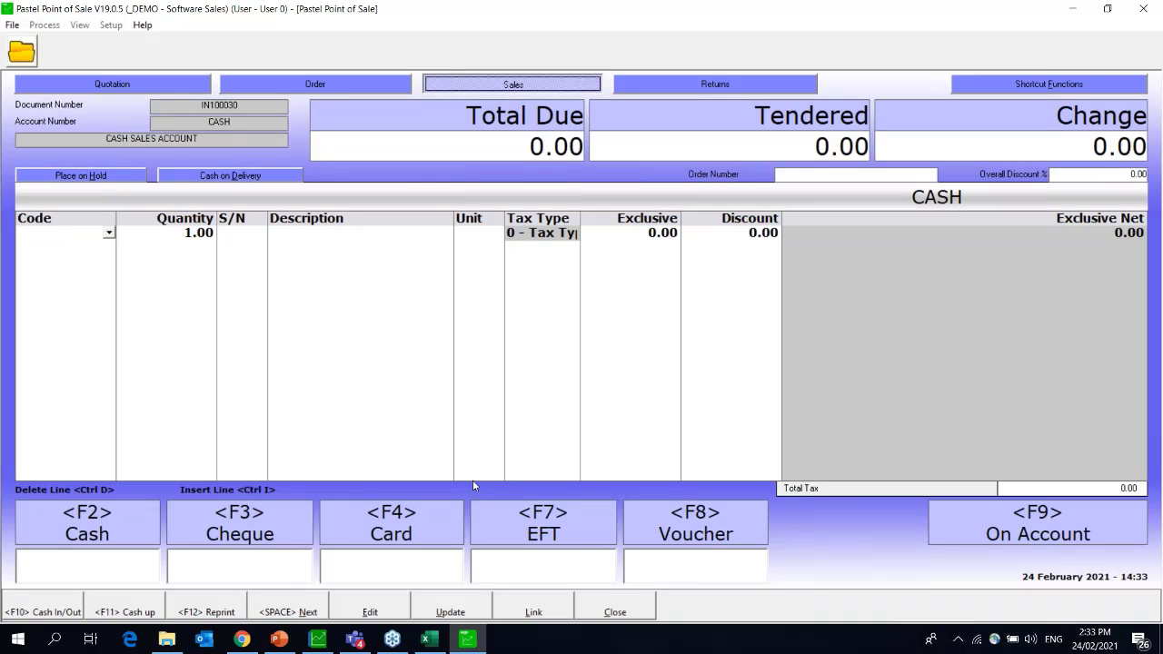
Try editing an existing document from the cash sale screen.
{"action": "left_click", "coordinate": [391, 614]}
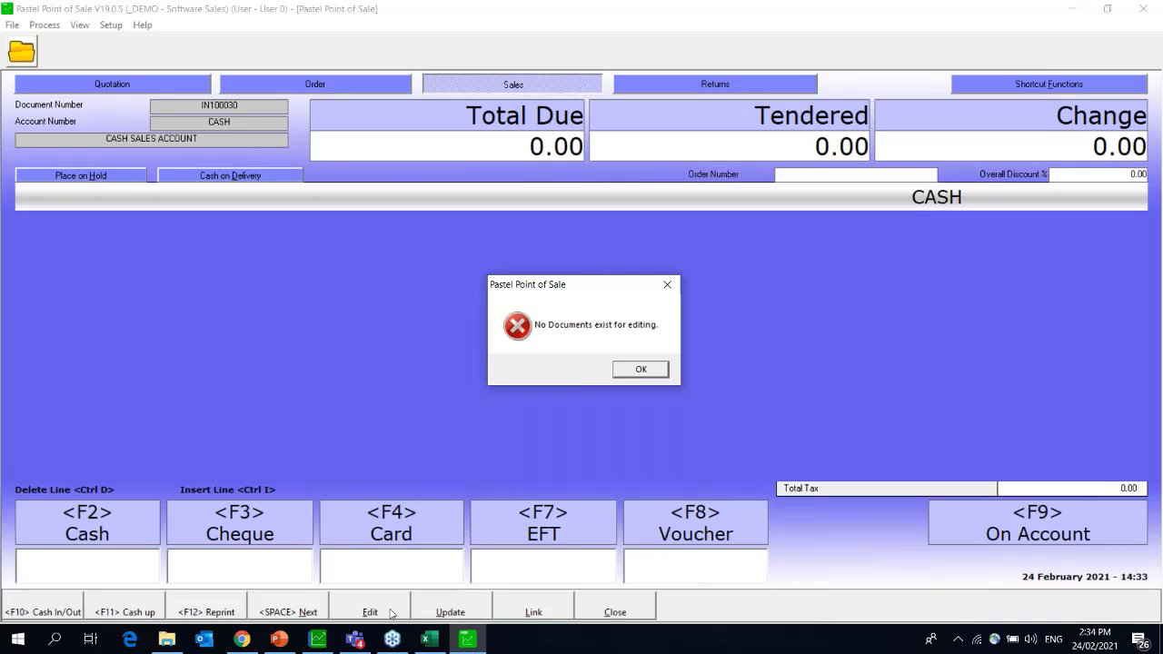
Dismiss the 'No Documents exist for editing.' message.
{"action": "left_click", "coordinate": [634, 368]}
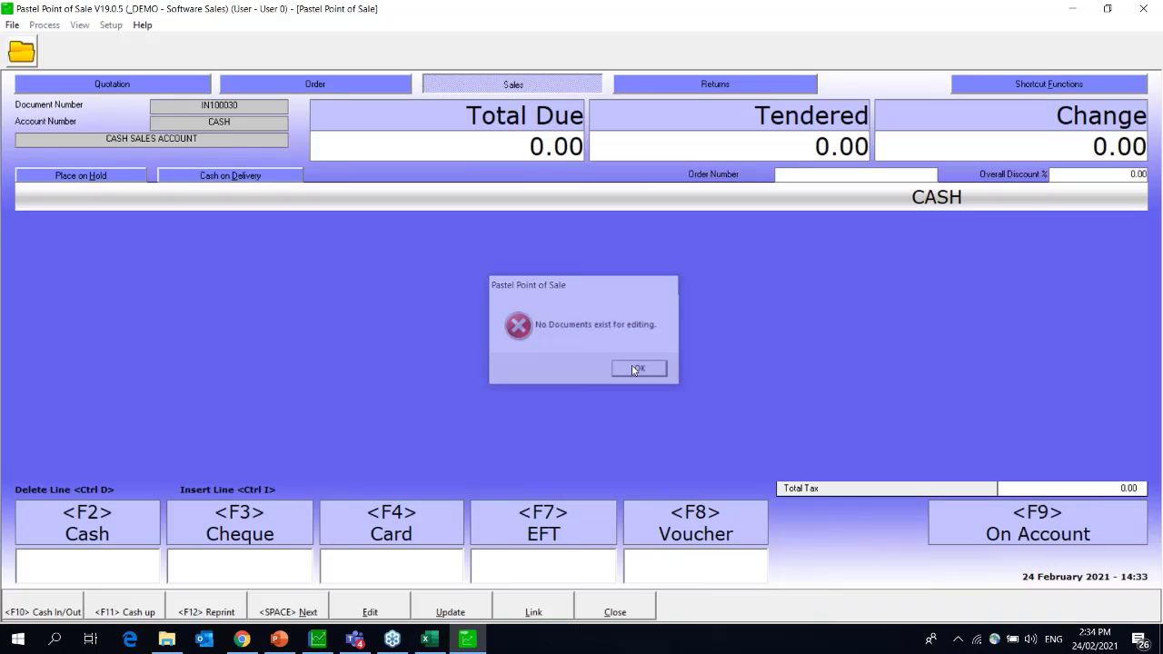
Delete the ACC/LOC Accounting Software line so the total due returns to 0.00.
{"action": "left_click", "coordinate": [633, 368]}
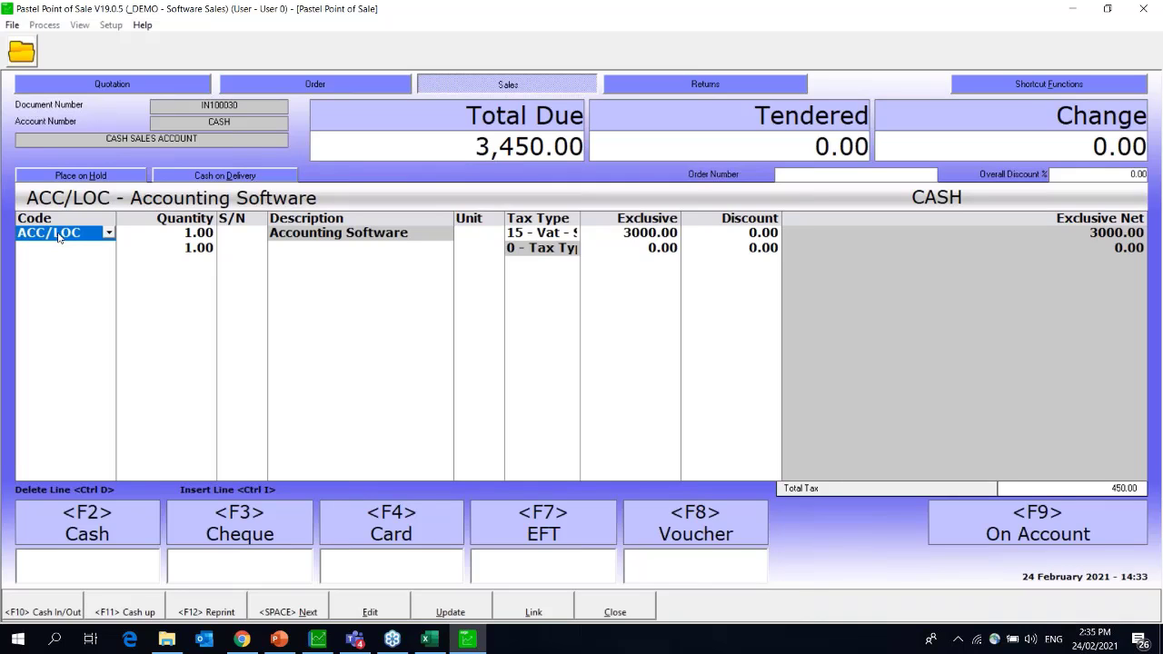
{"action": "key", "text": "ctrl+d"}
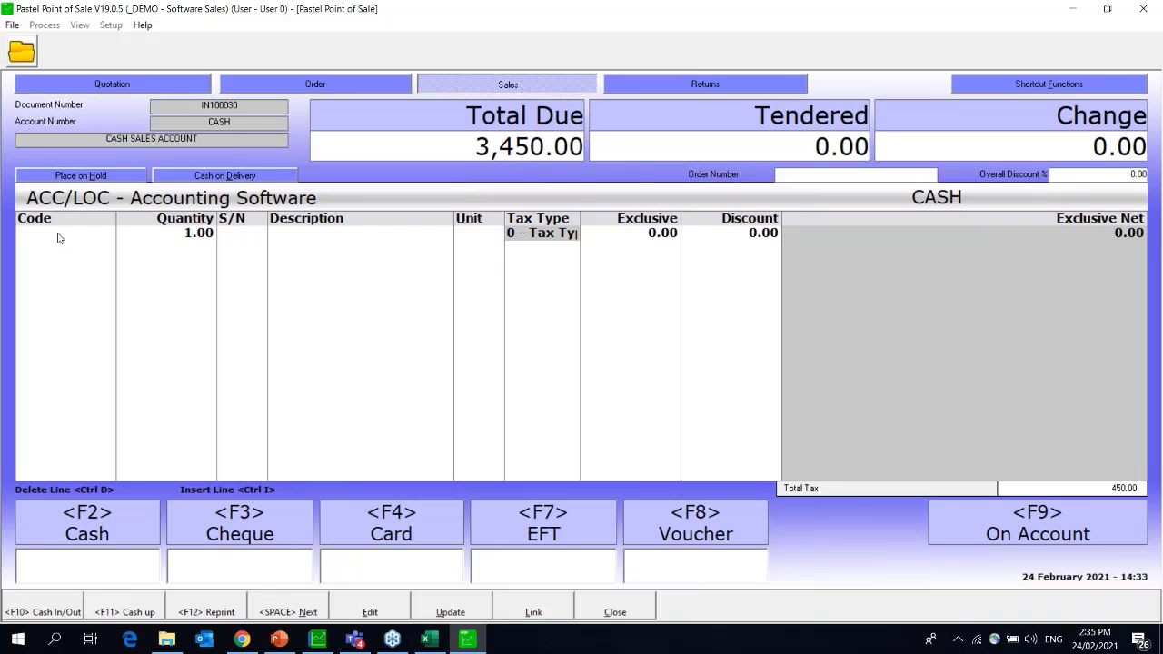
{"action": "left_click", "coordinate": [57, 238]}
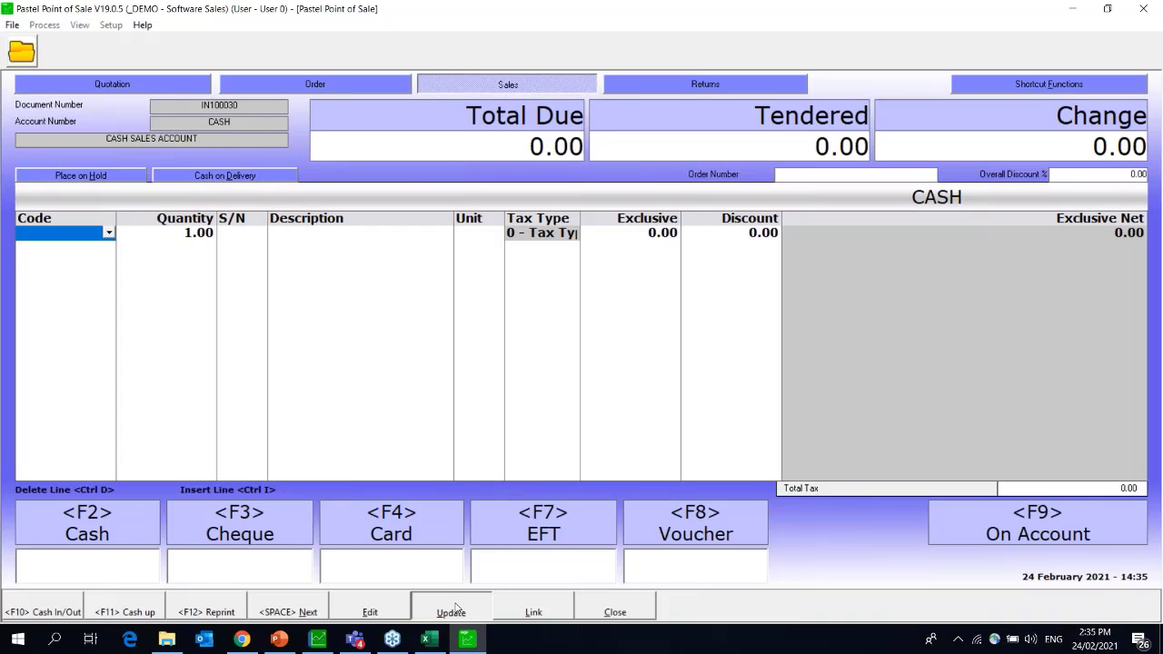
Run Update All Documents after confirming the backup prompt; it's refused due to other logged-in users.
{"action": "left_click", "coordinate": [453, 611]}
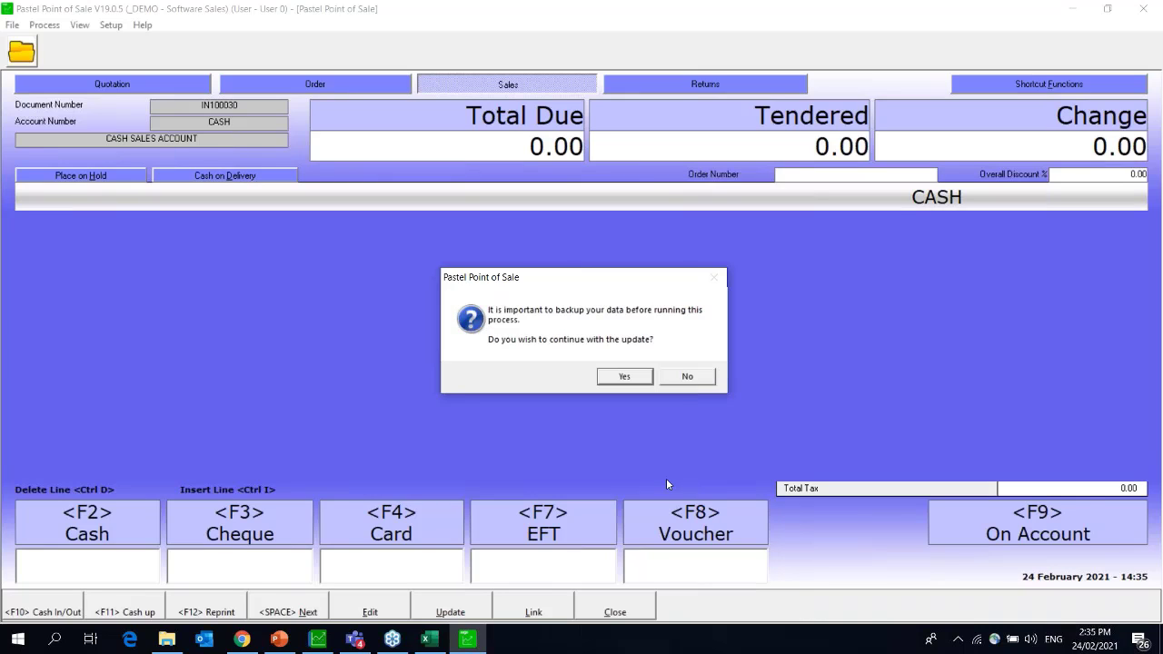
{"action": "key", "text": "Return"}
{"action": "left_click", "coordinate": [615, 612]}
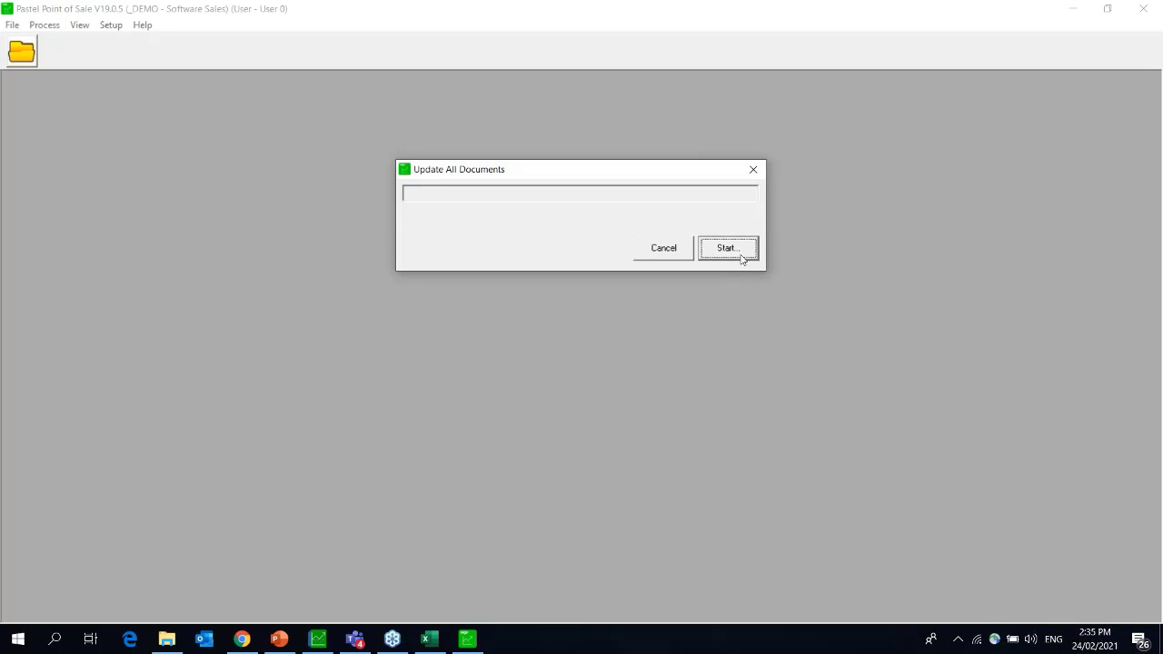
{"action": "left_click", "coordinate": [742, 257]}
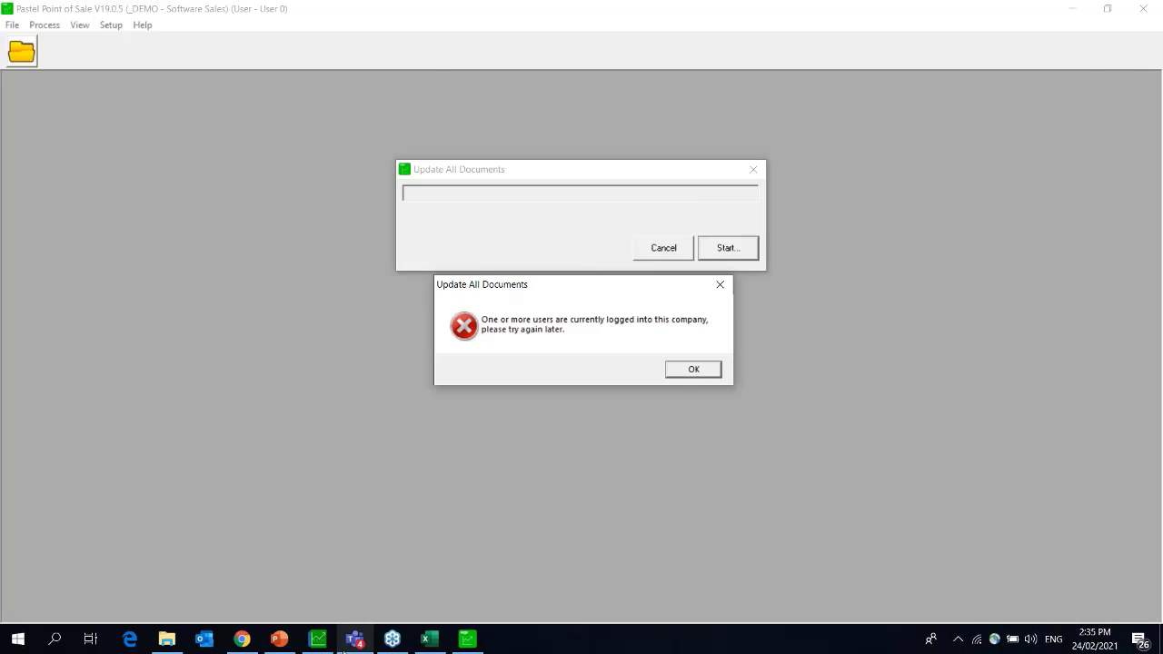
Exit Sage Pastel Partner, then dismiss Point of Sale's logged-in-users error twice.
{"action": "left_click", "coordinate": [318, 639]}
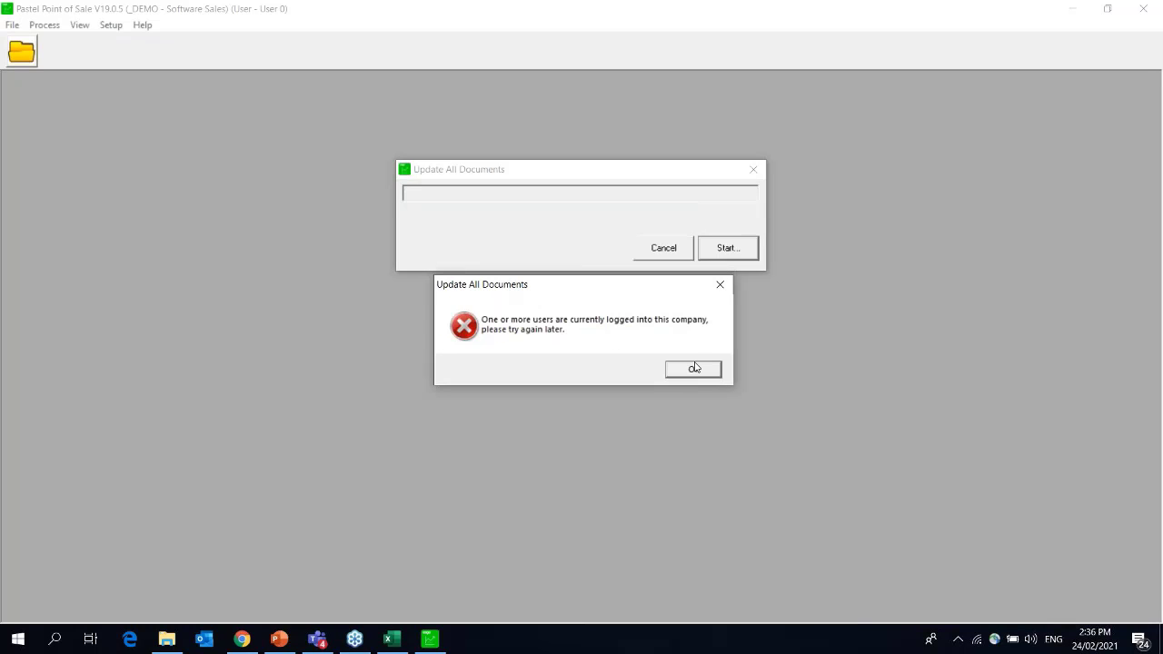
{"action": "left_click", "coordinate": [696, 368]}
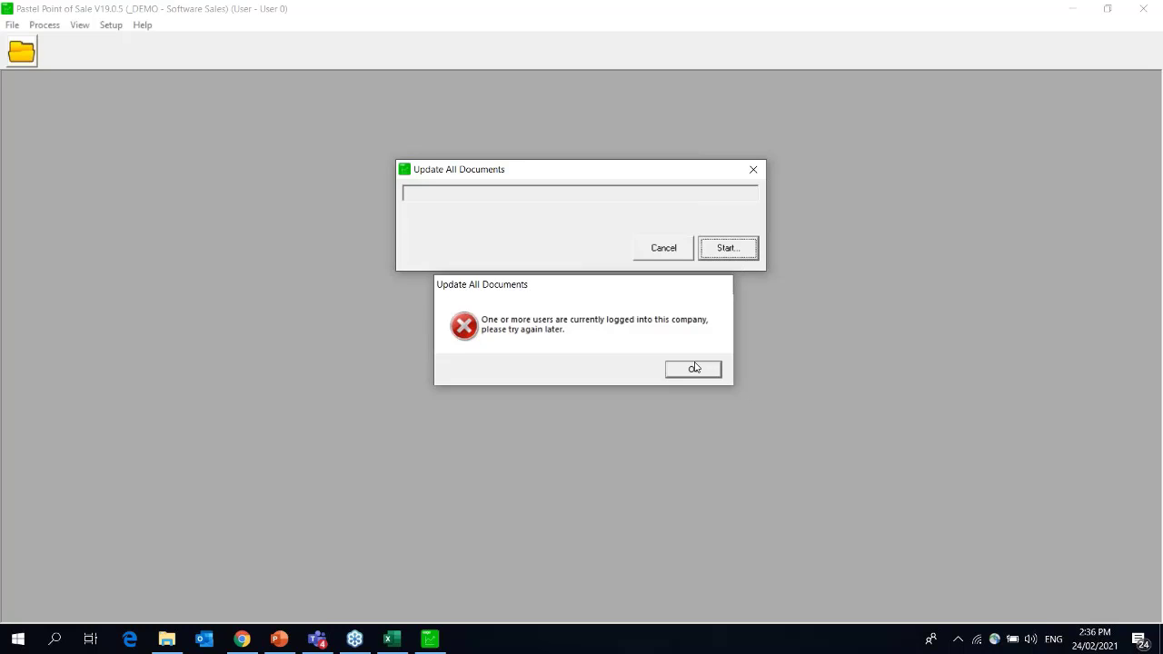
{"action": "left_click", "coordinate": [694, 368]}
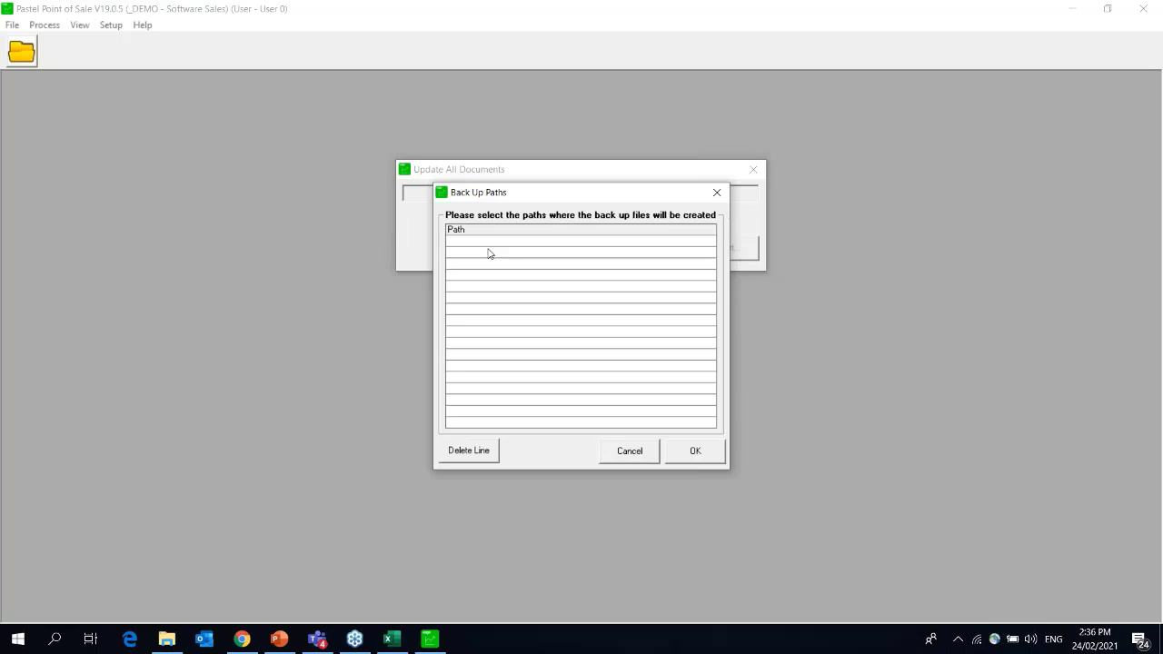
Restart Update All Documents and finalise User 0's cash-up with the supervisor password.
{"action": "left_click", "coordinate": [488, 243]}
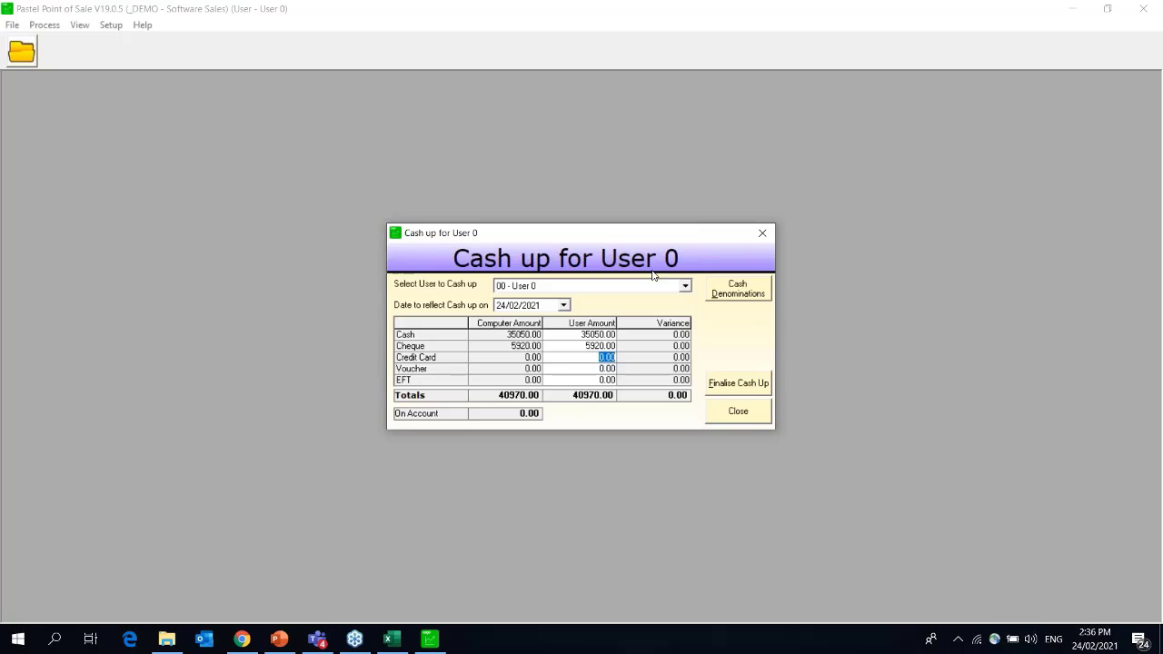
{"action": "left_click", "coordinate": [738, 384]}
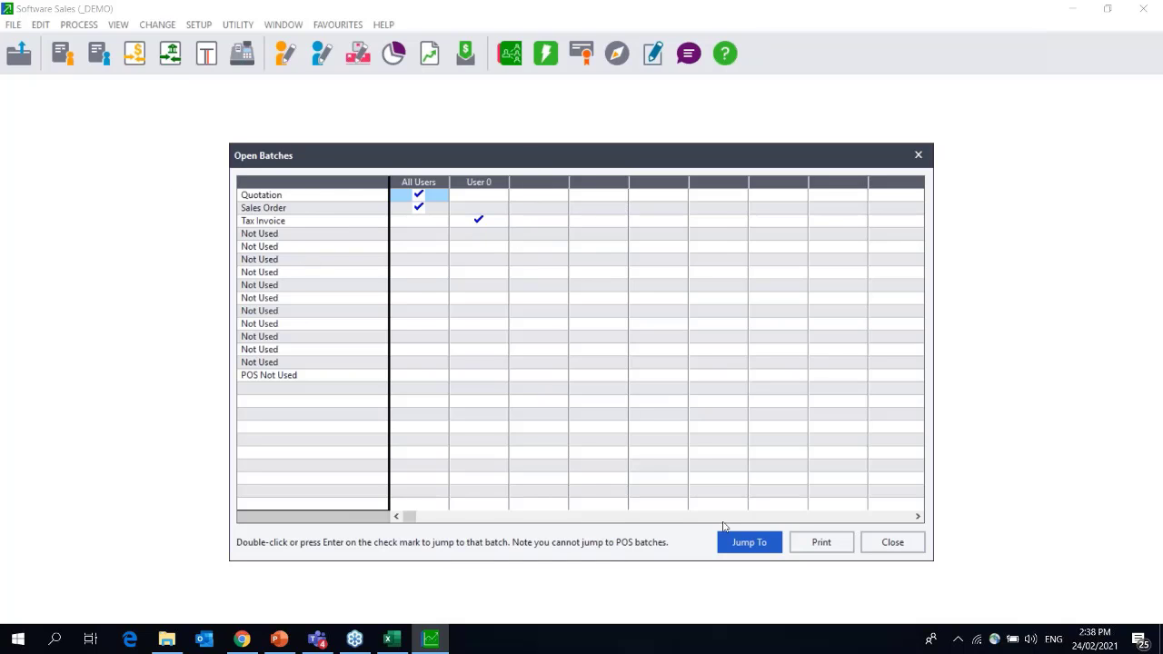
Close the open batches list and launch the On Hold Assistant with Tax Invoice selected.
{"action": "left_click", "coordinate": [893, 544]}
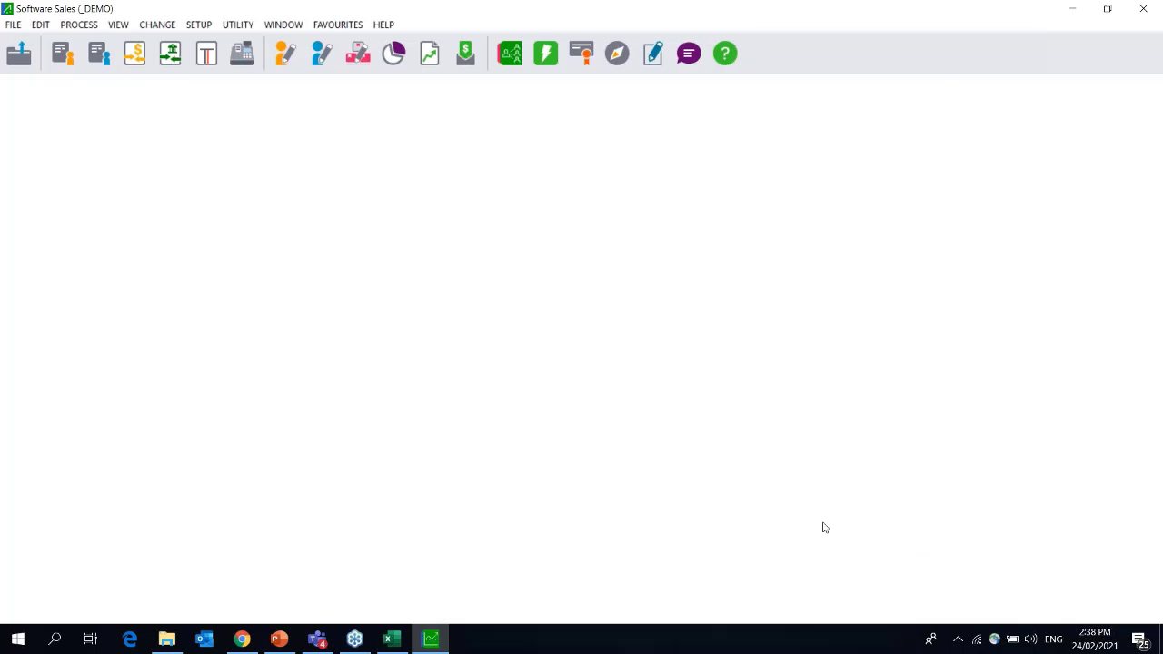
{"action": "left_click", "coordinate": [76, 26]}
{"action": "left_click", "coordinate": [118, 313]}
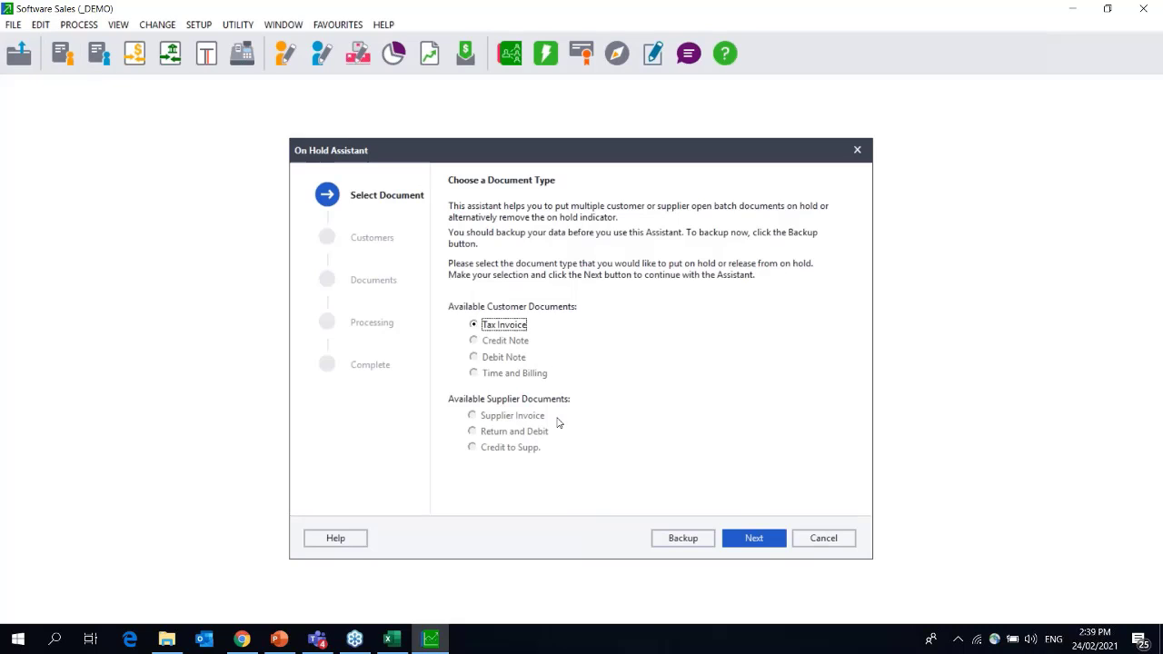
Step through to Albott Limited's two tax invoices, toggle their hold off and on, then cancel.
{"action": "left_click", "coordinate": [753, 539]}
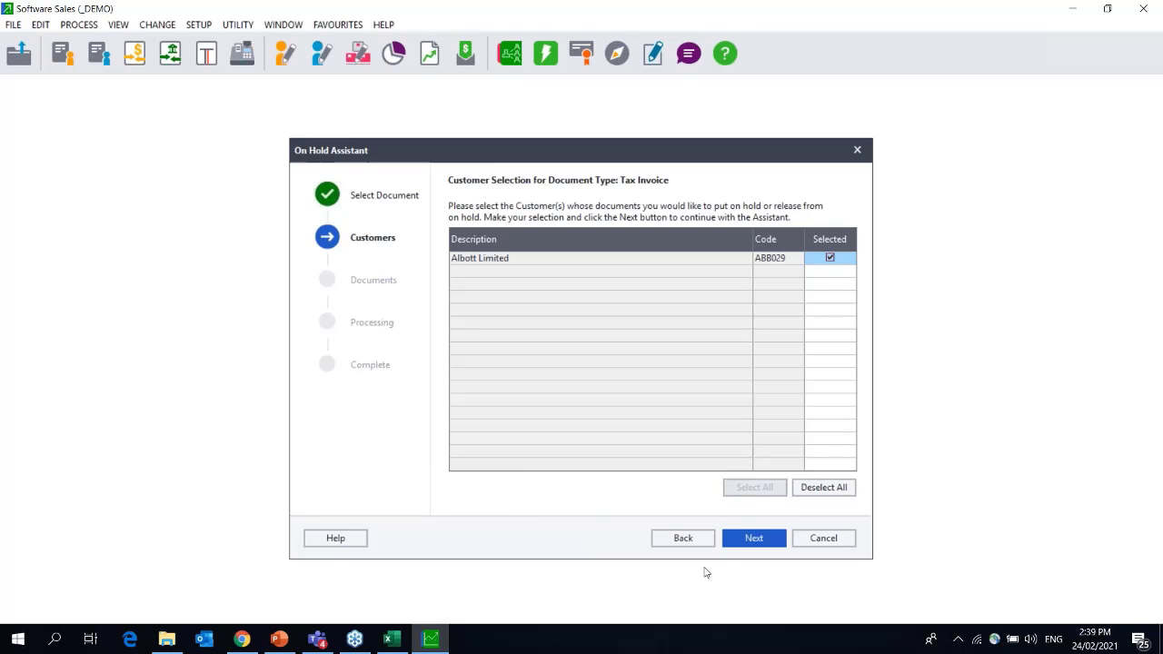
{"action": "left_click", "coordinate": [763, 538]}
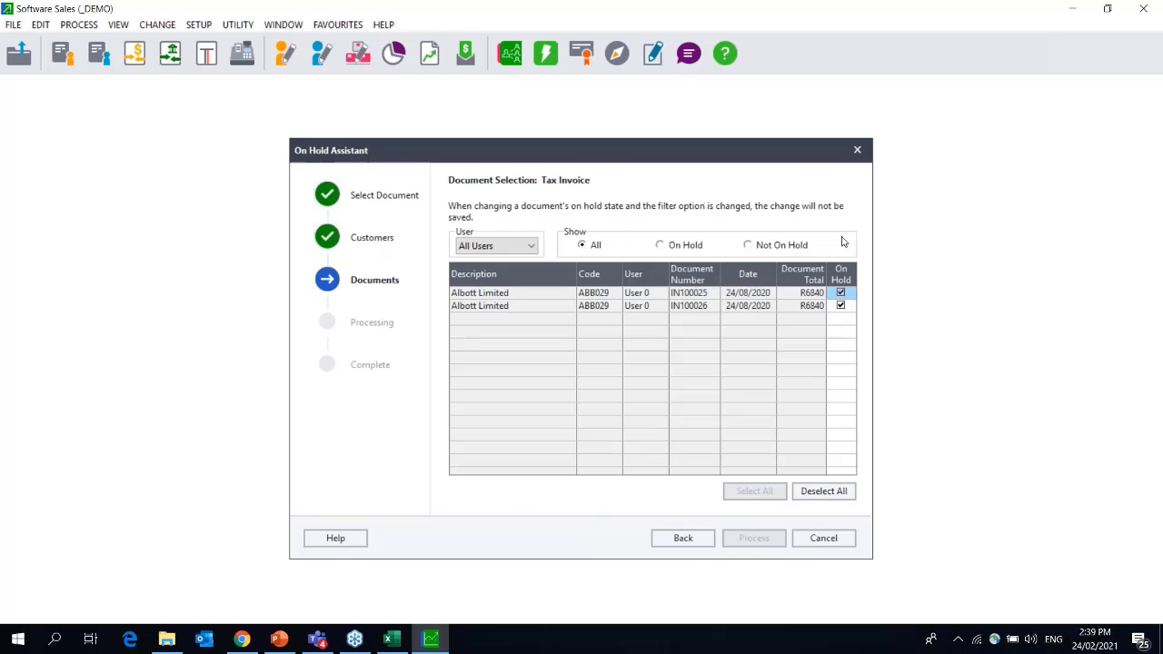
{"action": "left_click", "coordinate": [818, 499]}
{"action": "left_click", "coordinate": [755, 490]}
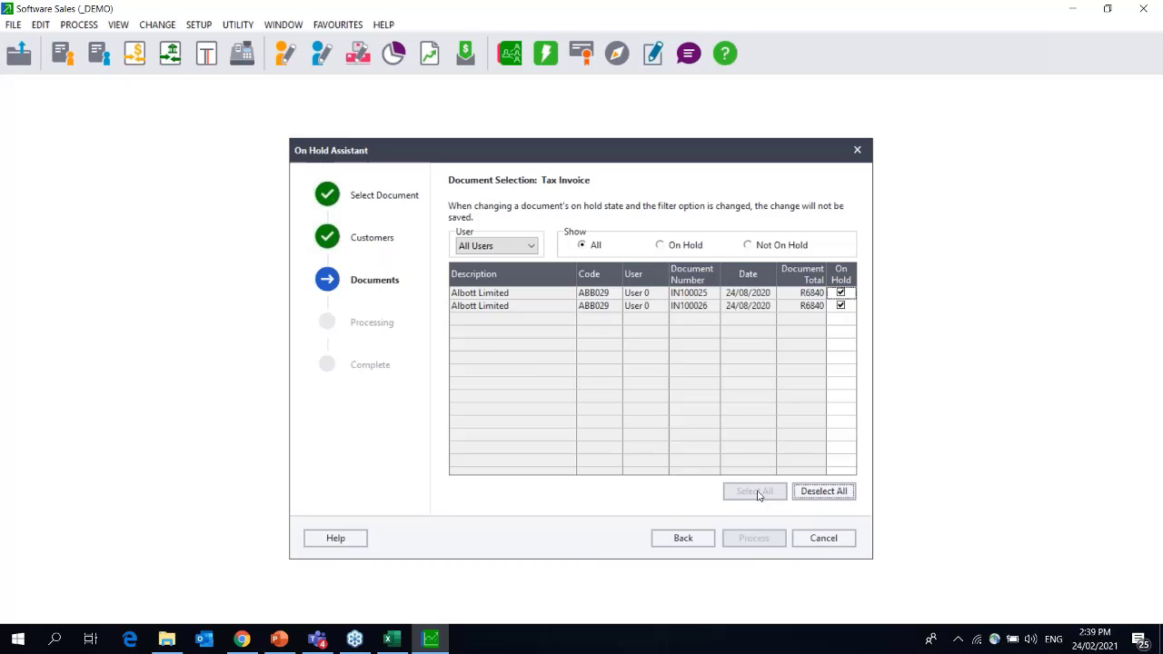
{"action": "left_click", "coordinate": [824, 539]}
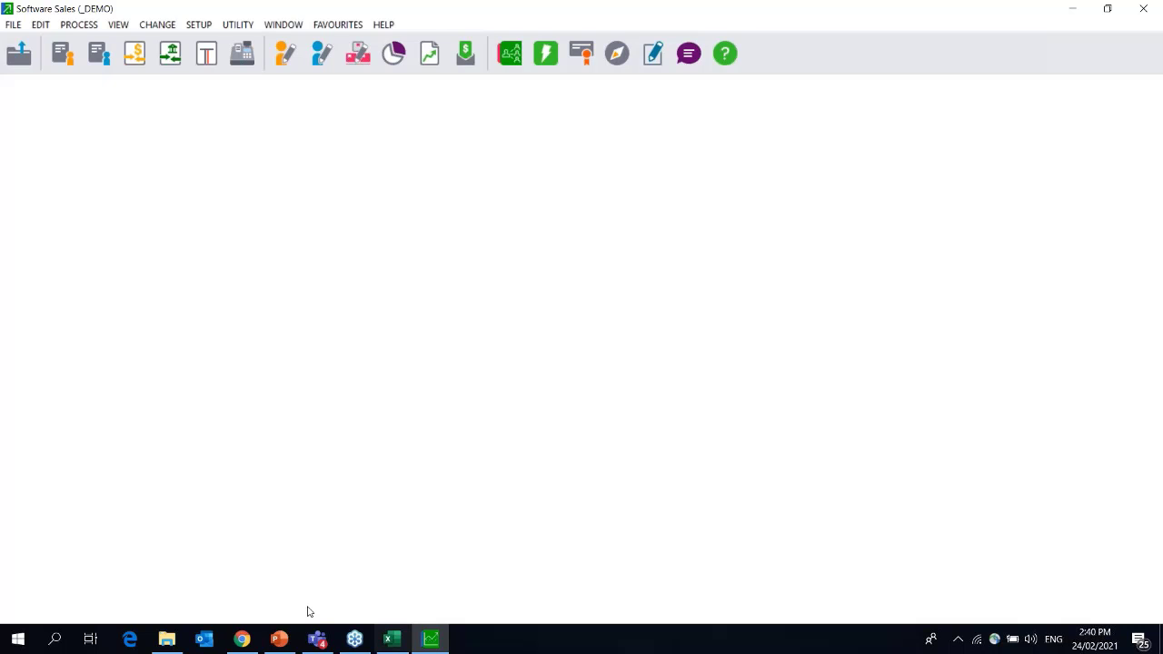
Browse to C:\Pastel19 in File Explorer to view the _Demo and YE2021 company folders.
{"action": "left_click", "coordinate": [168, 640]}
{"action": "left_click", "coordinate": [124, 116]}
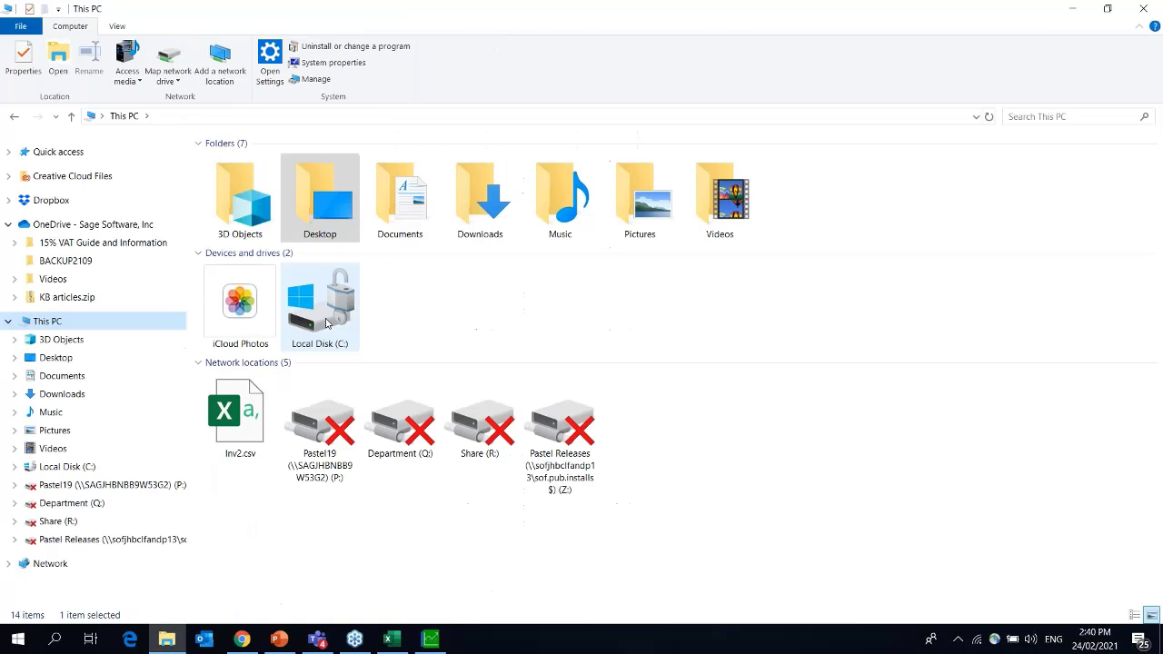
{"action": "double_click", "coordinate": [320, 308]}
{"action": "double_click", "coordinate": [247, 278]}
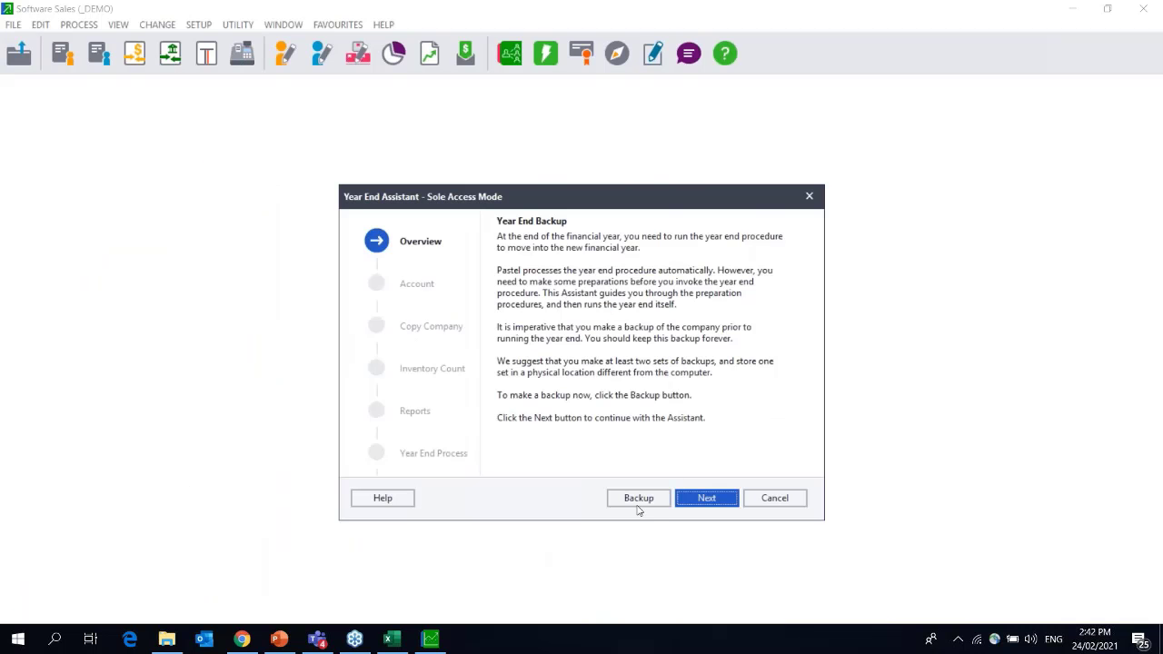
Back up _DEMO into the YEAREND20 folder on the local drive and test the backup.
{"action": "left_click", "coordinate": [639, 498]}
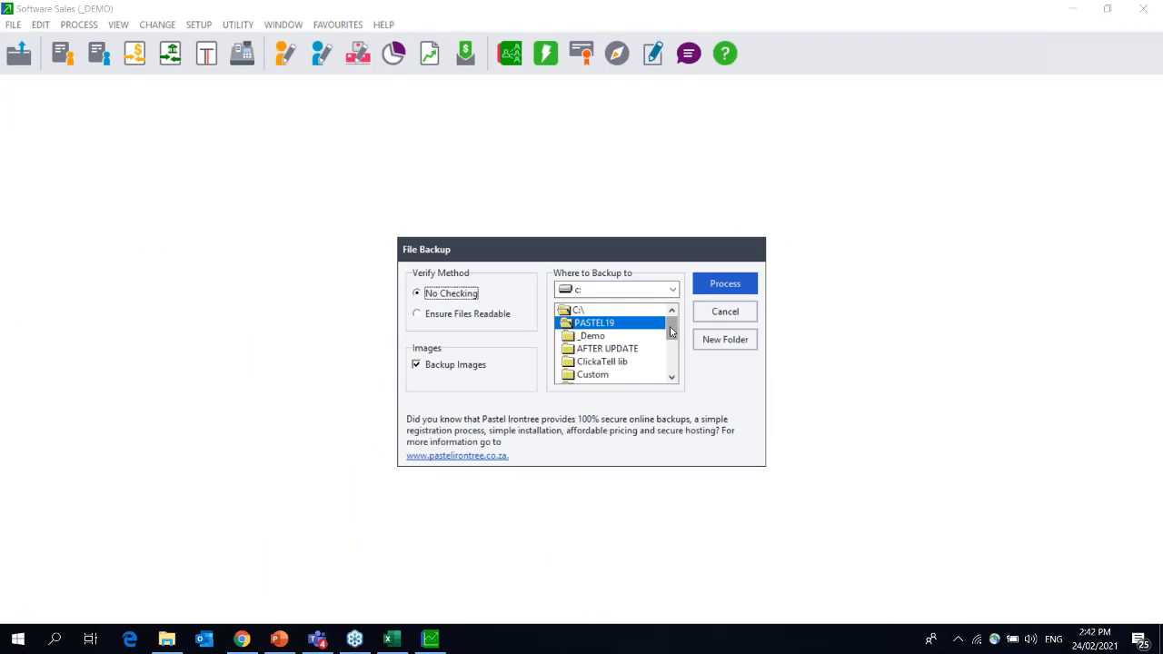
{"action": "left_click_drag", "start_coordinate": [671, 319], "coordinate": [672, 370]}
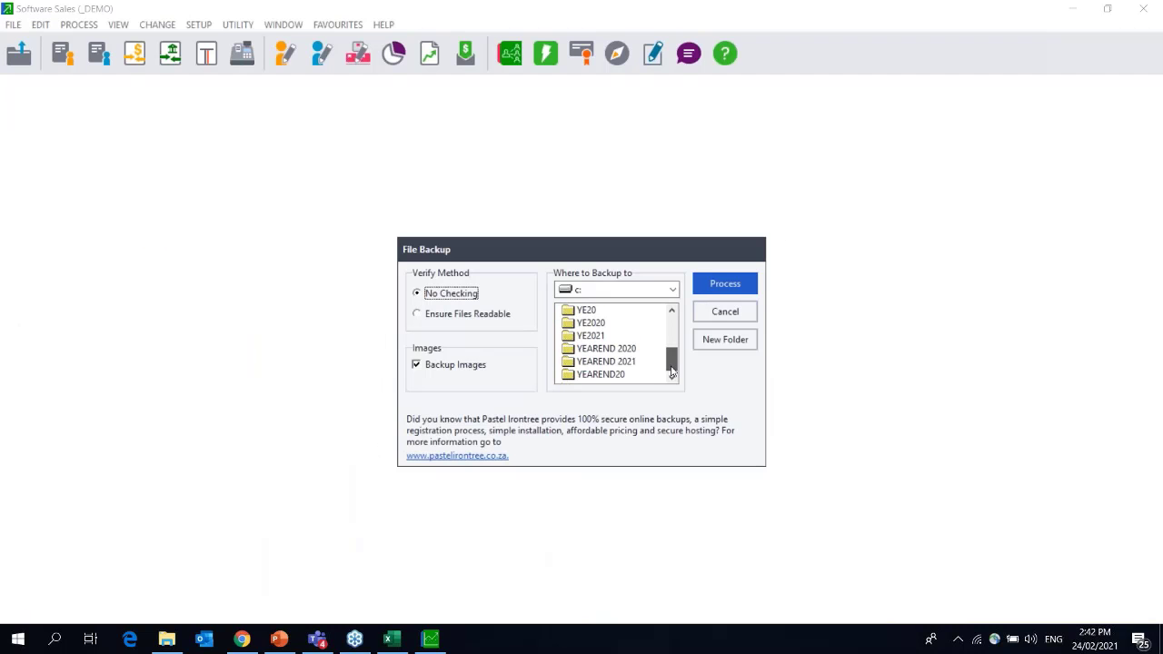
{"action": "double_click", "coordinate": [600, 374]}
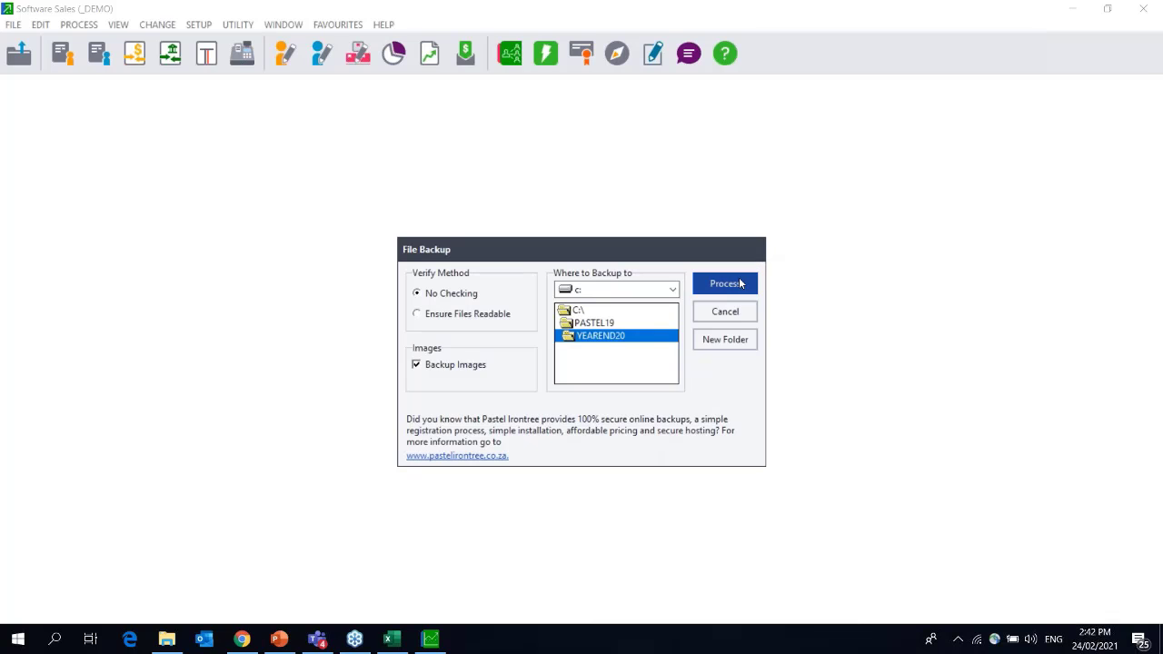
{"action": "left_click", "coordinate": [740, 283]}
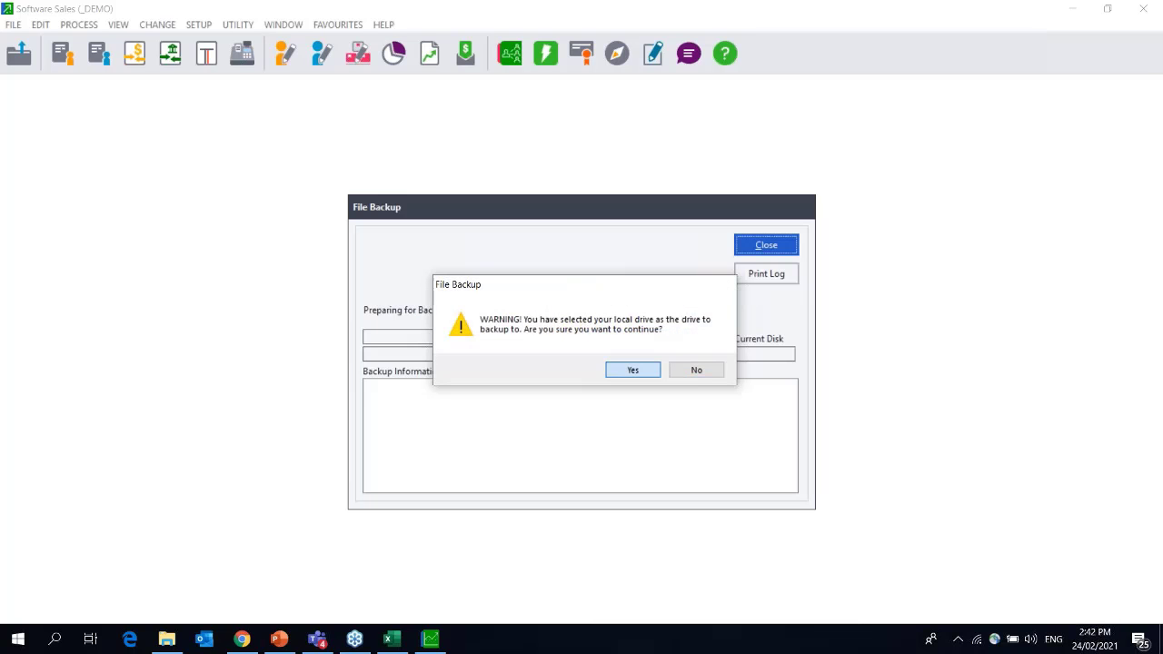
{"action": "left_click", "coordinate": [632, 369]}
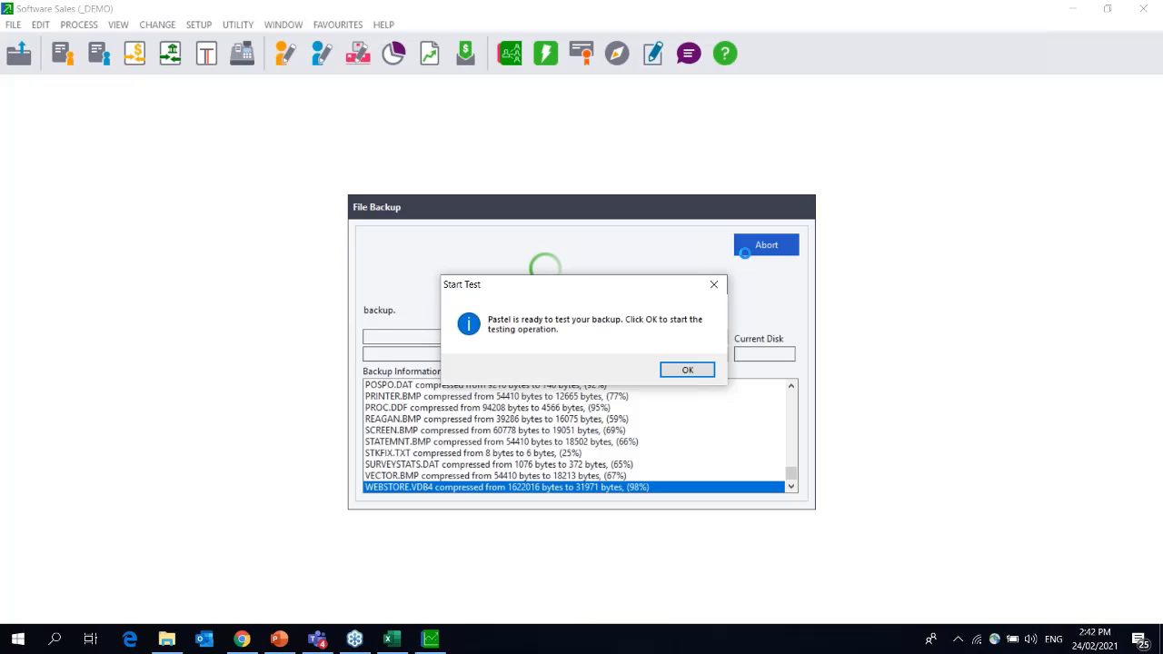
{"action": "key", "text": "Return"}
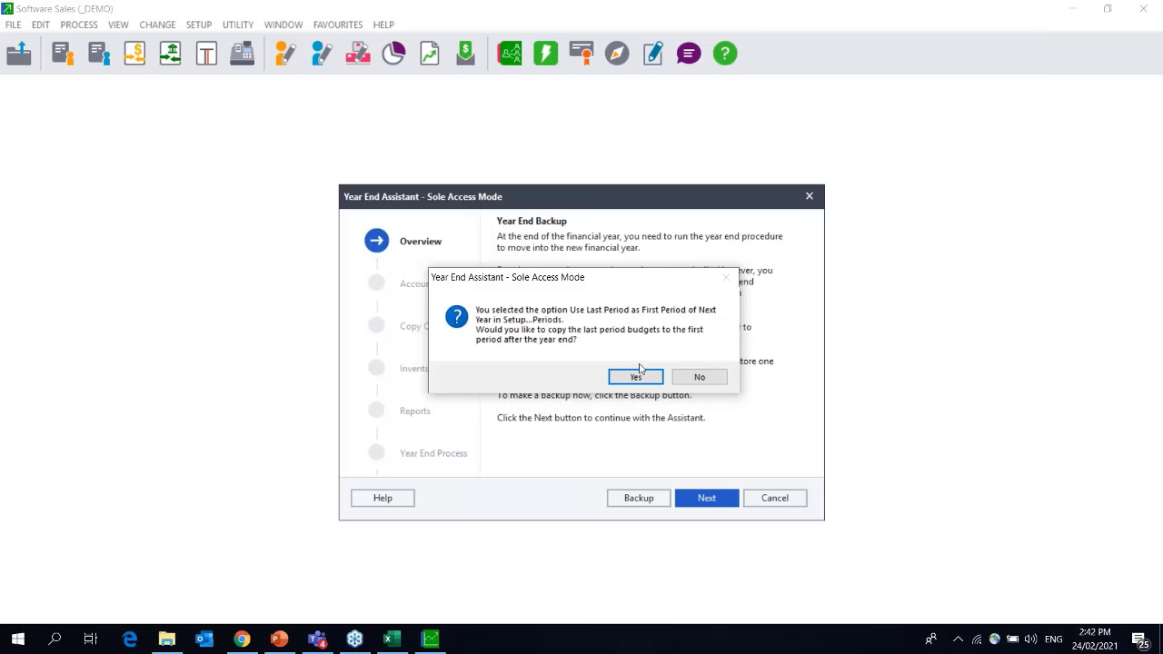
Accept copying last-period budgets forward into the new year.
{"action": "left_click", "coordinate": [637, 374]}
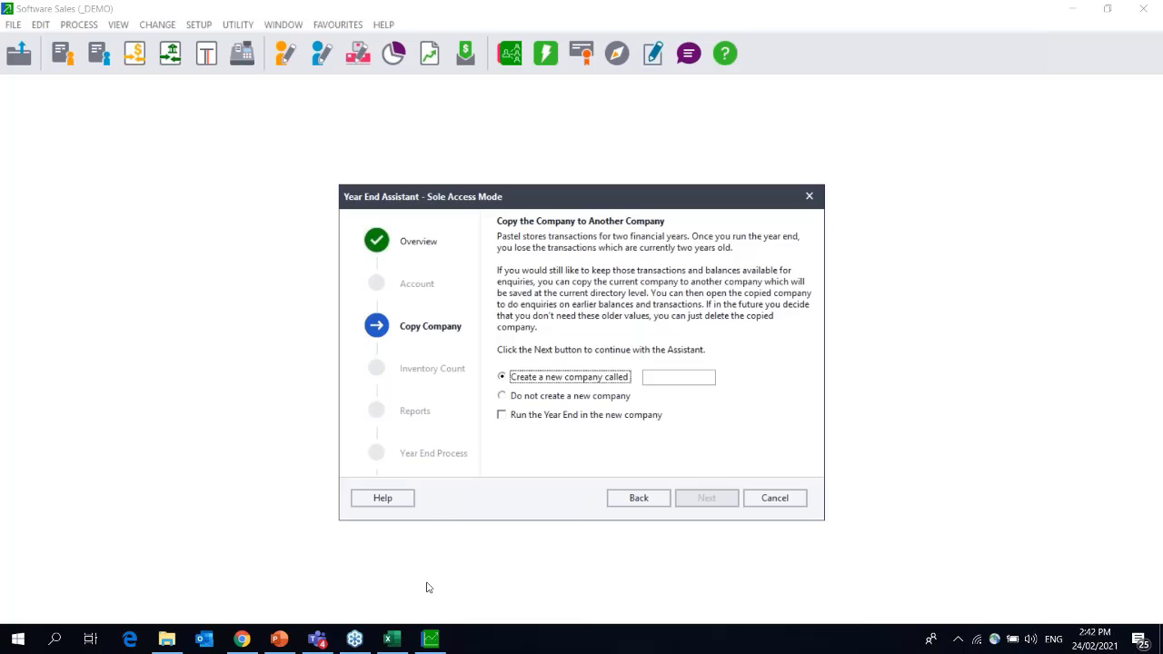
{"action": "mouse_move", "coordinate": [355, 641]}
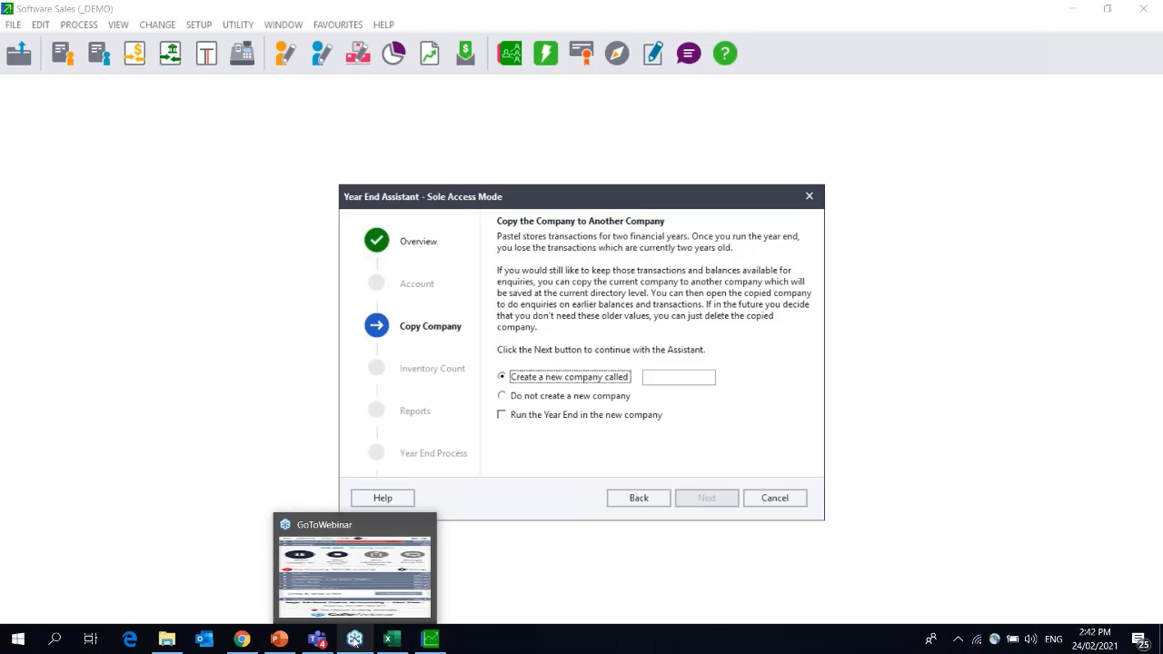
{"action": "left_click", "coordinate": [354, 640]}
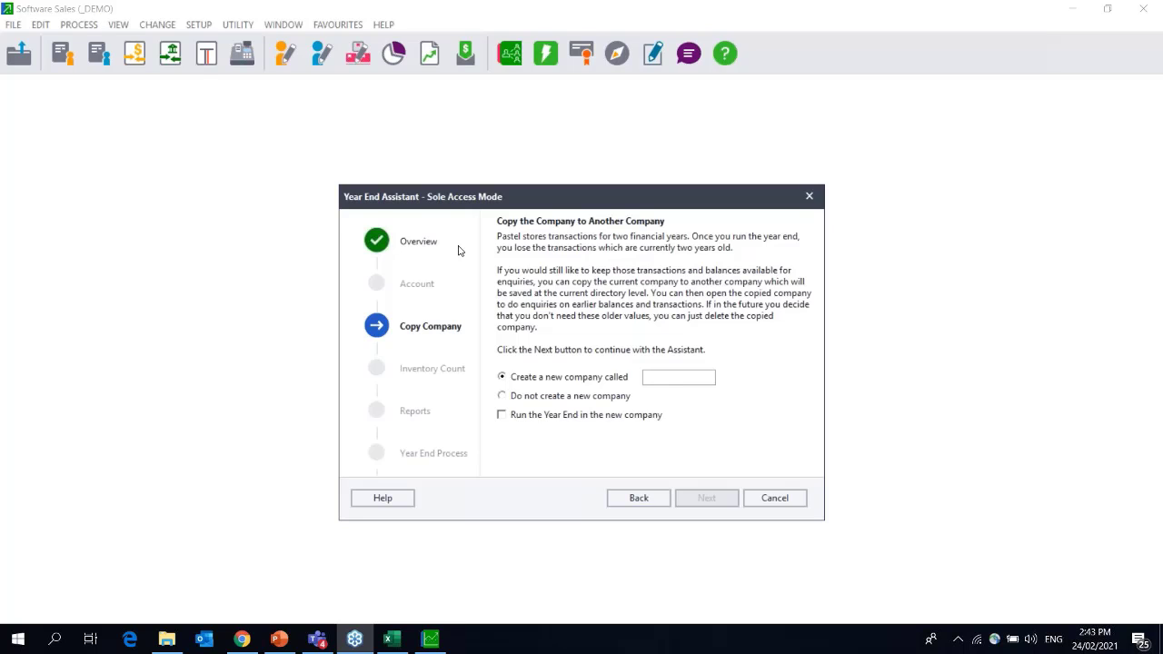
Name the new company DEMO2021 and tick Run the Year End in the new company.
{"action": "left_click", "coordinate": [675, 379]}
{"action": "type", "text": "DEMO"}
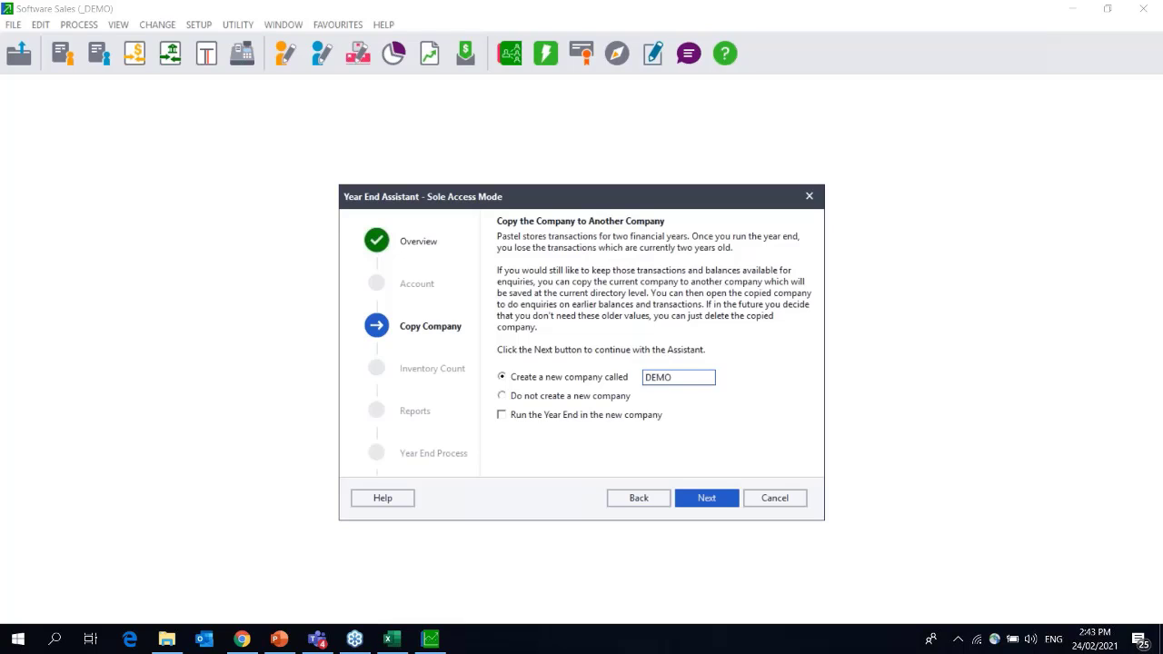
{"action": "type", "text": "2021"}
{"action": "left_click", "coordinate": [556, 416]}
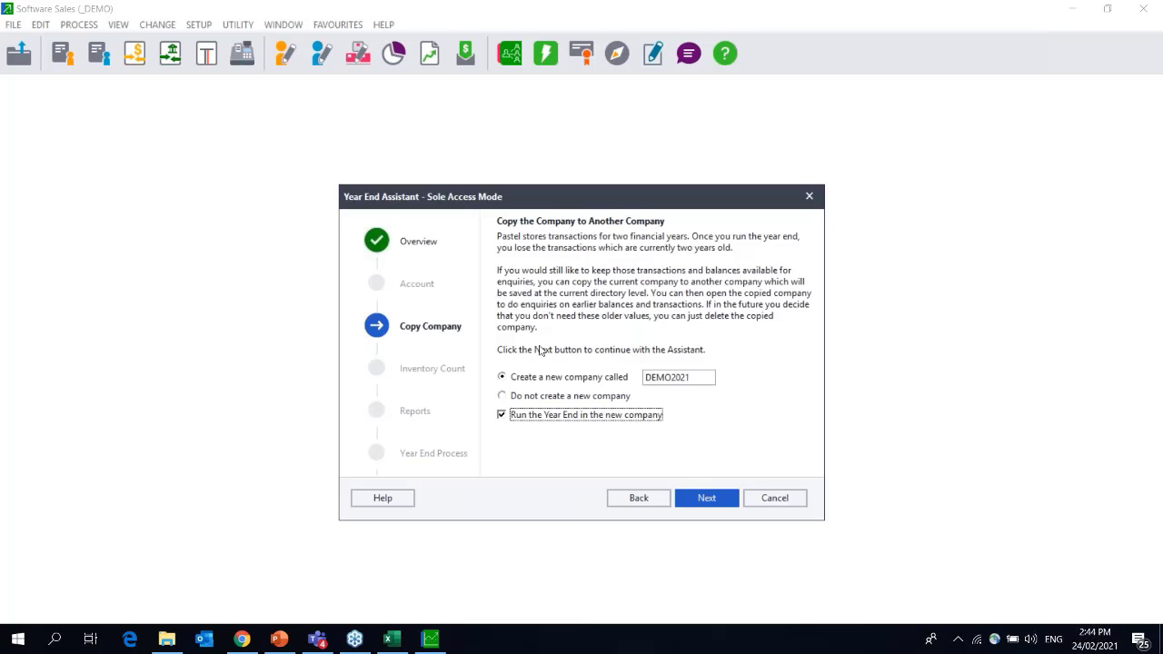
Rename the copy company from DEMO2021 to DEMO21 with Run the Year End still ticked.
{"action": "left_click", "coordinate": [701, 382]}
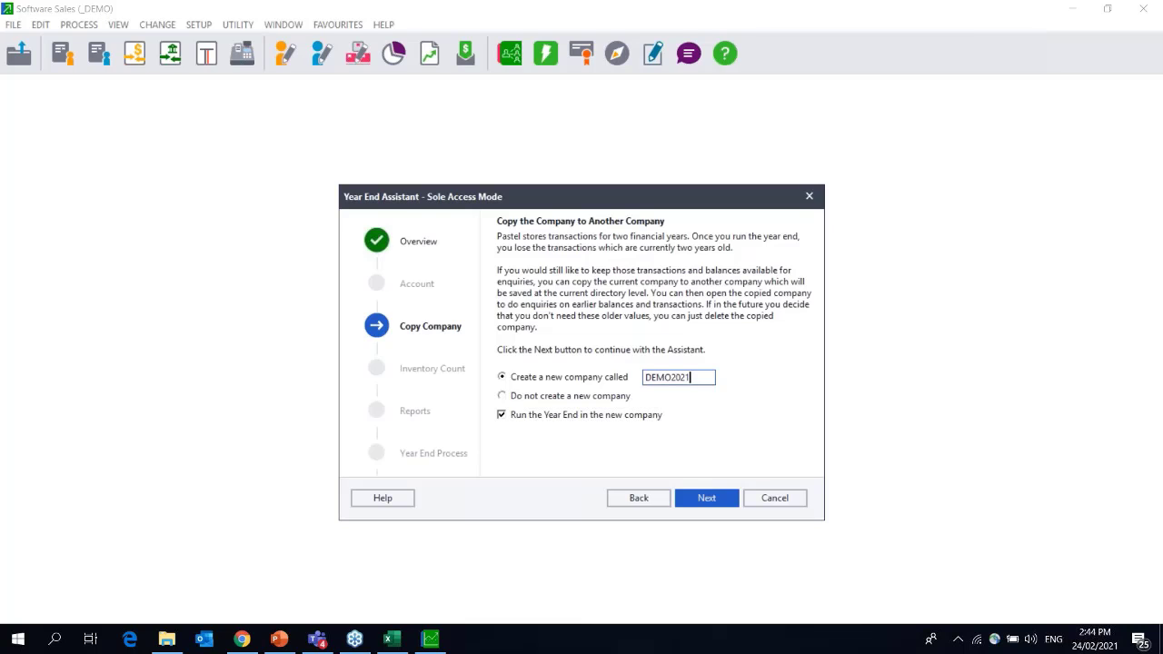
{"action": "key", "text": "BackSpace"}
{"action": "key", "text": "BackSpace"}
{"action": "left_click", "coordinate": [502, 415]}
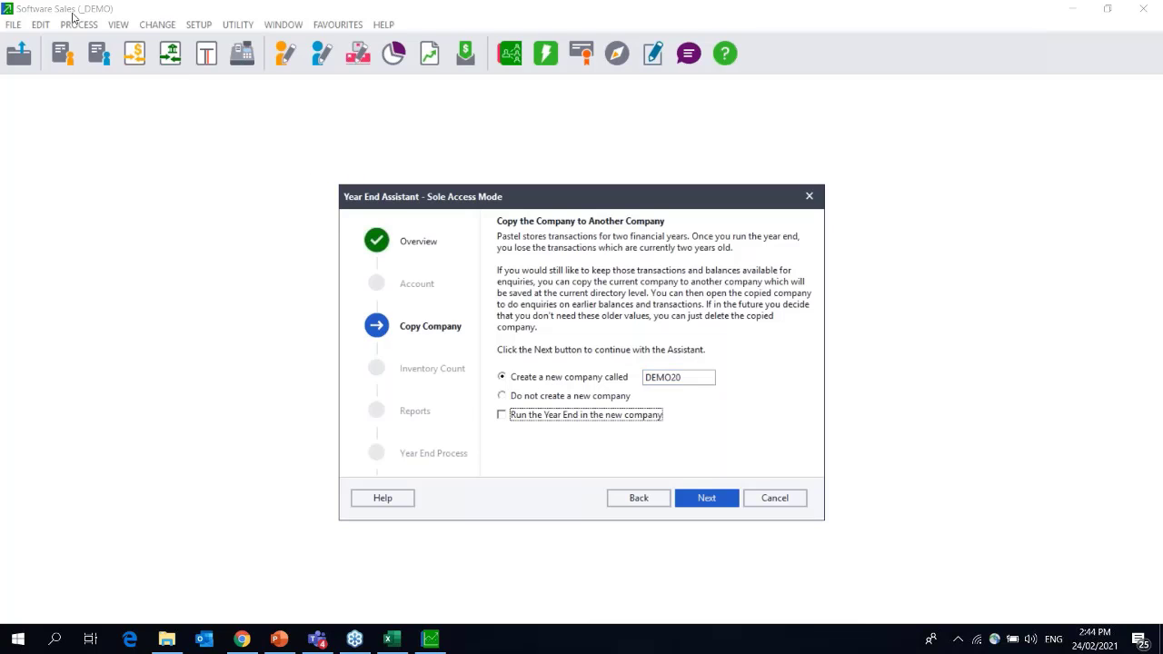
{"action": "left_click", "coordinate": [500, 417]}
{"action": "left_click", "coordinate": [502, 416]}
{"action": "left_click", "coordinate": [500, 416]}
{"action": "double_click", "coordinate": [695, 374]}
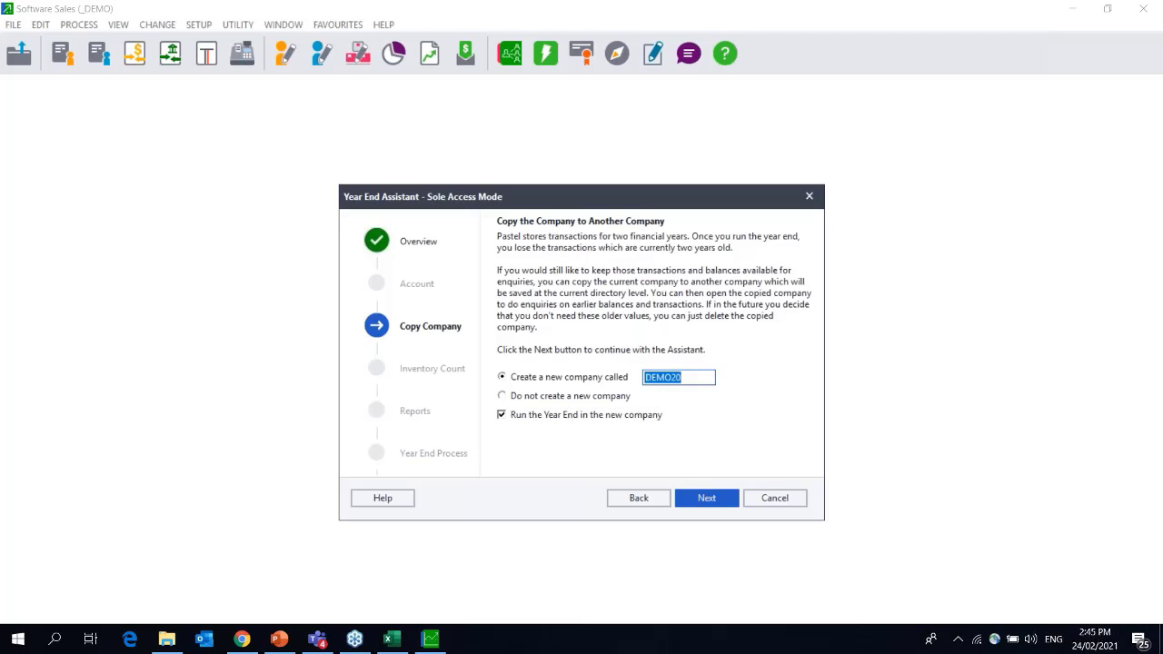
{"action": "key", "text": "End"}
{"action": "key", "text": "BackSpace"}
{"action": "type", "text": "1"}
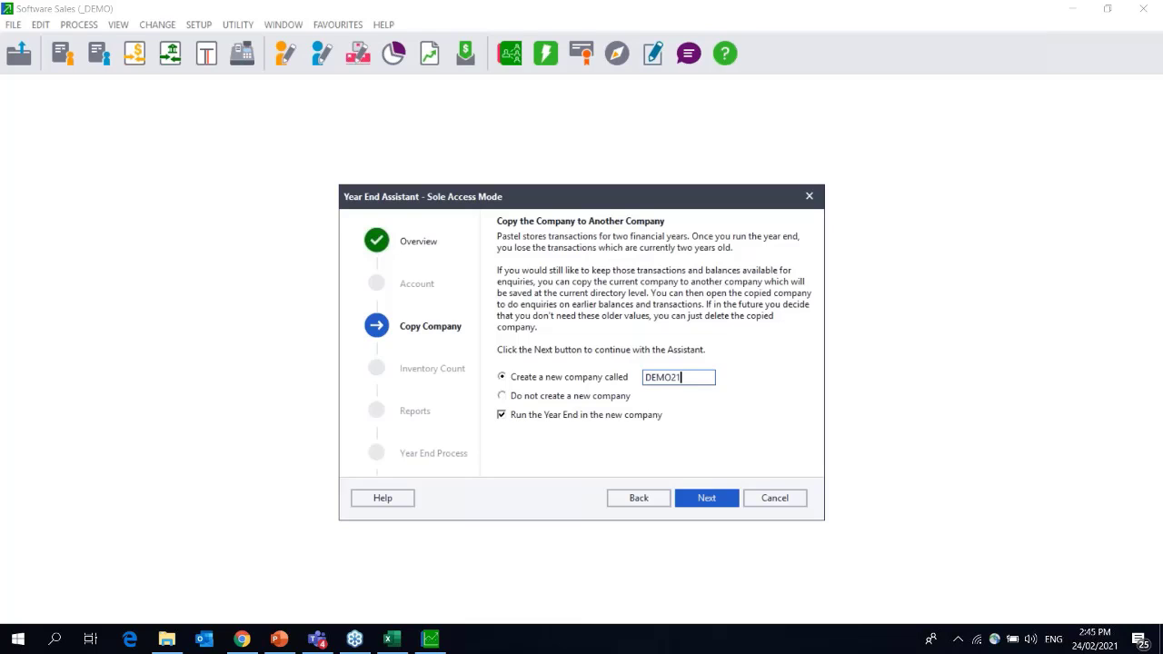
Proceed to create DEMO21 and dismiss the Run-time error 70 Permission denied message.
{"action": "left_click", "coordinate": [719, 500]}
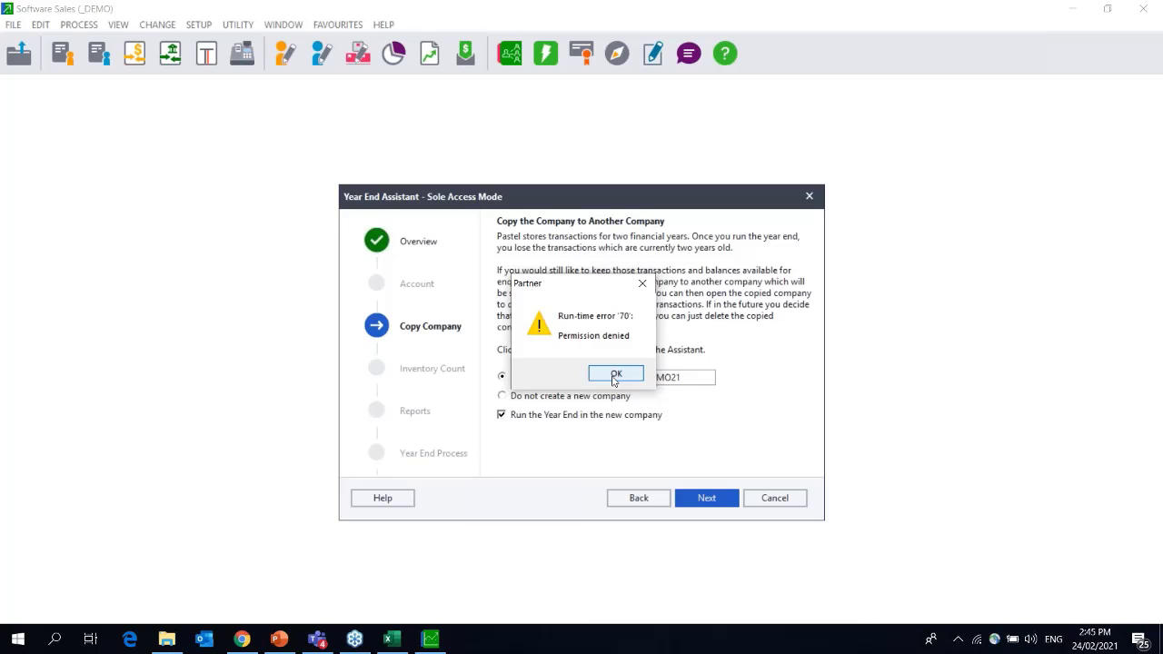
{"action": "left_click", "coordinate": [616, 376]}
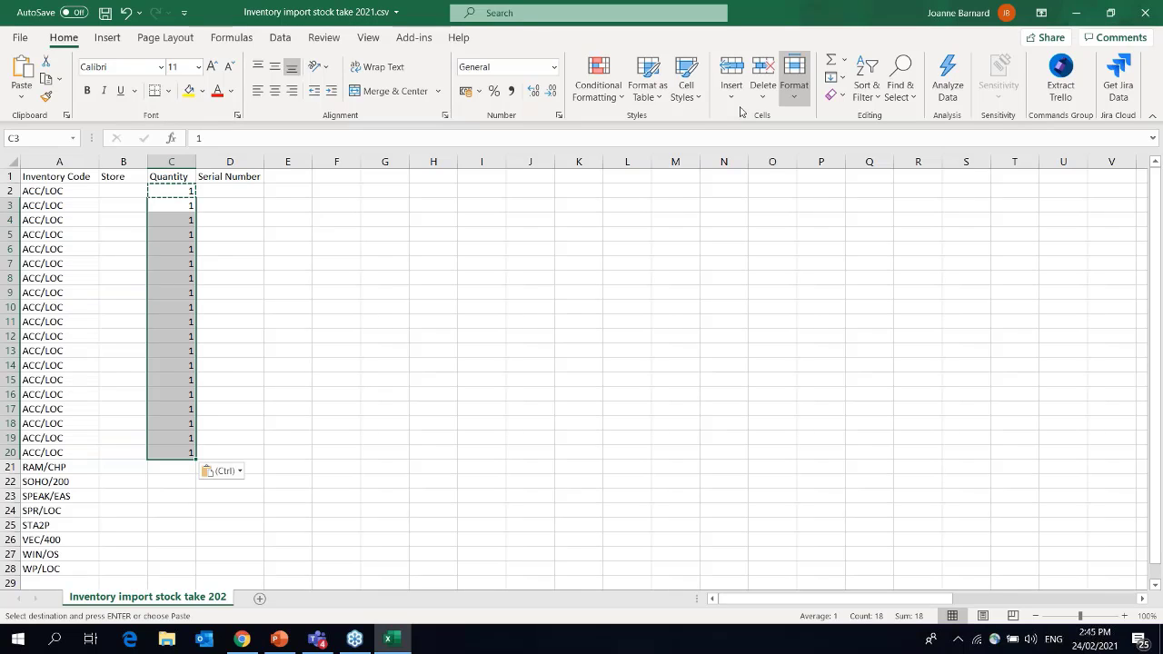
Use Windows search to leave Excel and get back to Sage Pastel Partner.
{"action": "left_click", "coordinate": [54, 638]}
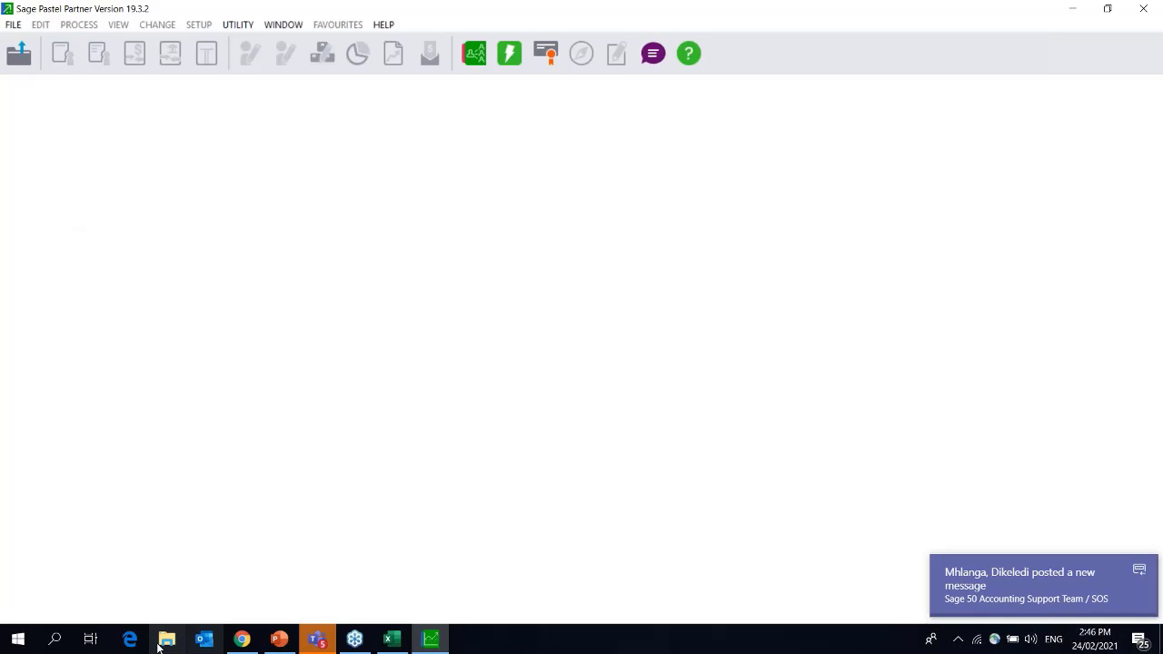
Check C:\Pastel19 and the Pastel19 (P:) drive for a DEMO21 company folder.
{"action": "left_click", "coordinate": [165, 639]}
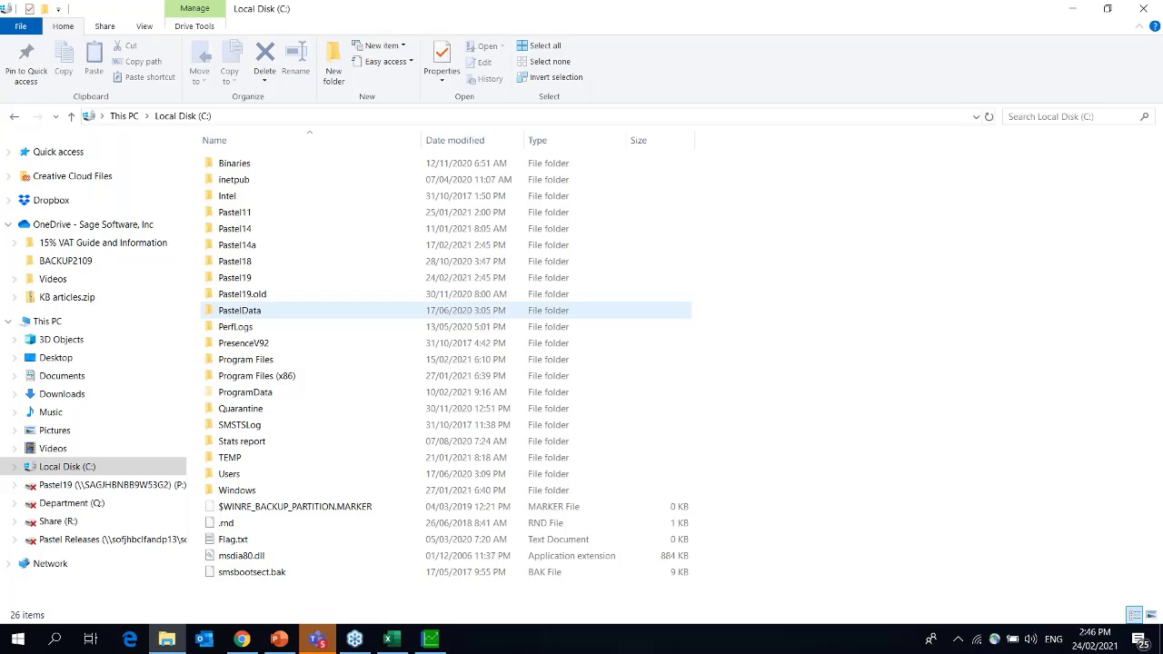
{"action": "double_click", "coordinate": [235, 278]}
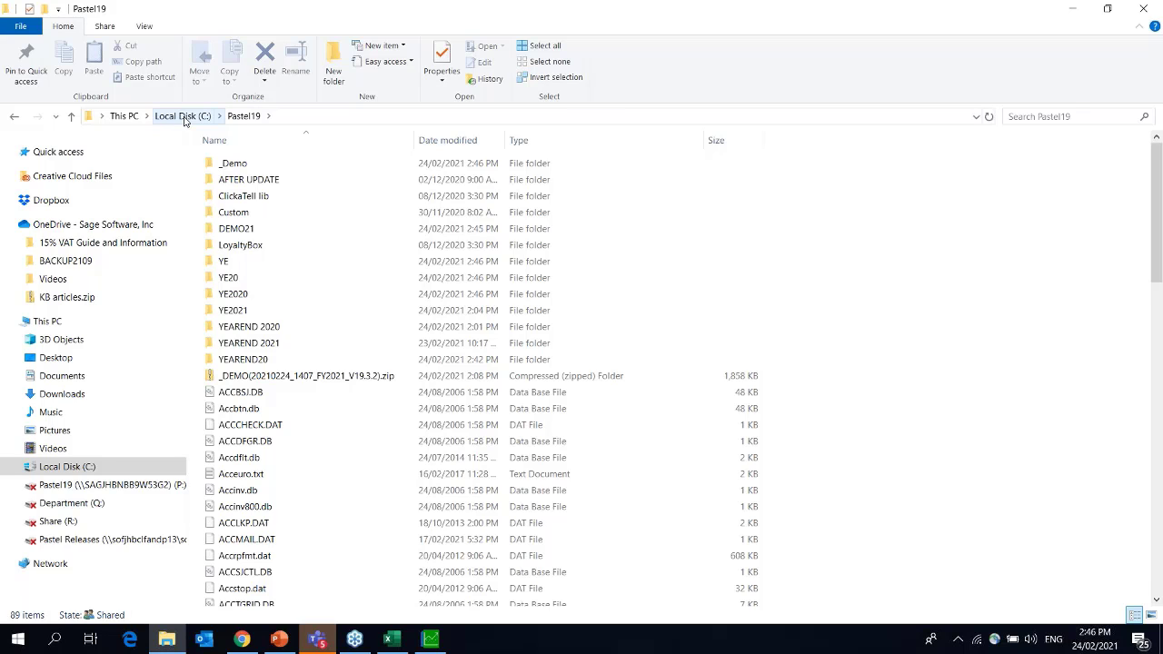
{"action": "left_click", "coordinate": [124, 115]}
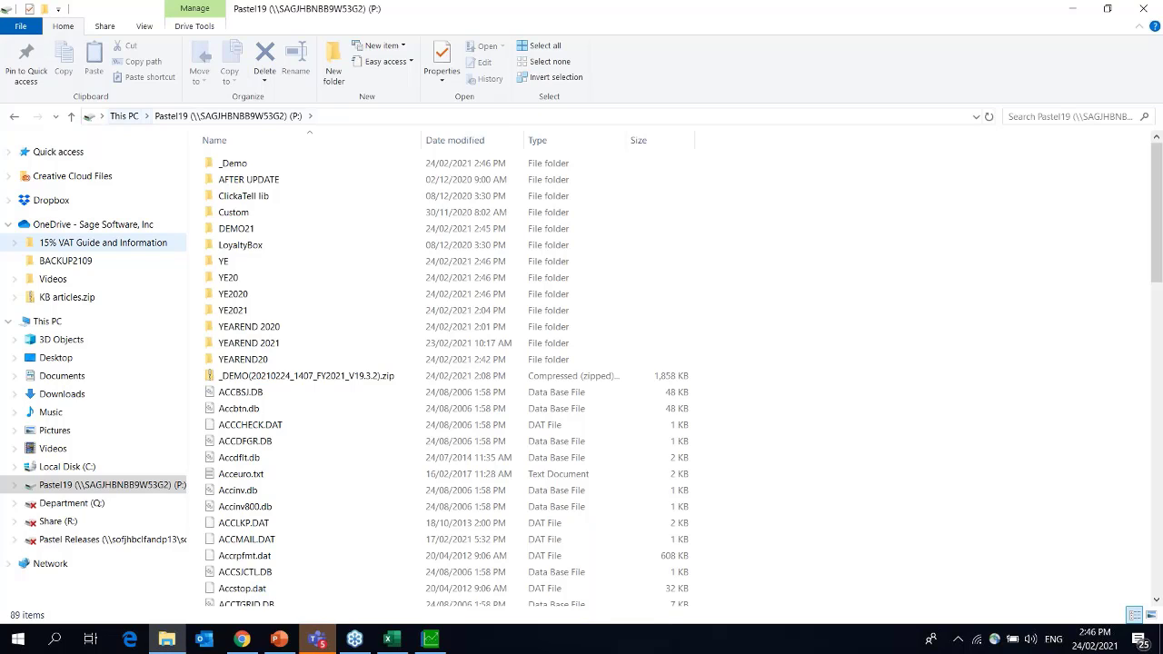
{"action": "left_click", "coordinate": [48, 322]}
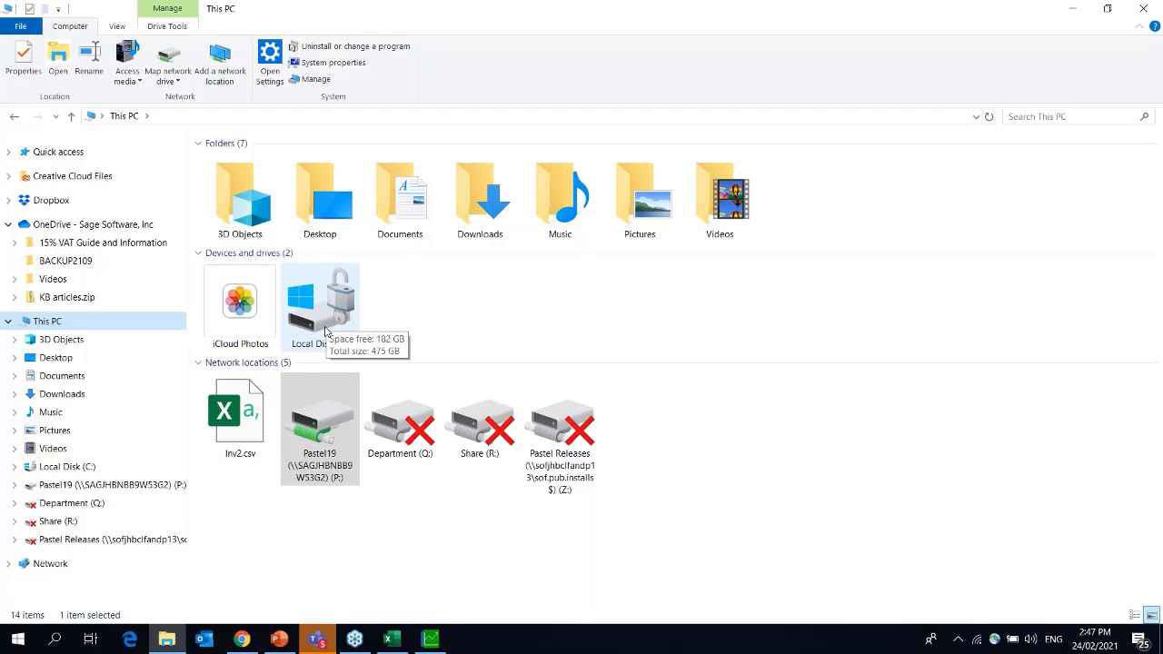
Reopen the recent Software Sales _DEMO company, entering its password.
{"action": "left_click", "coordinate": [430, 639]}
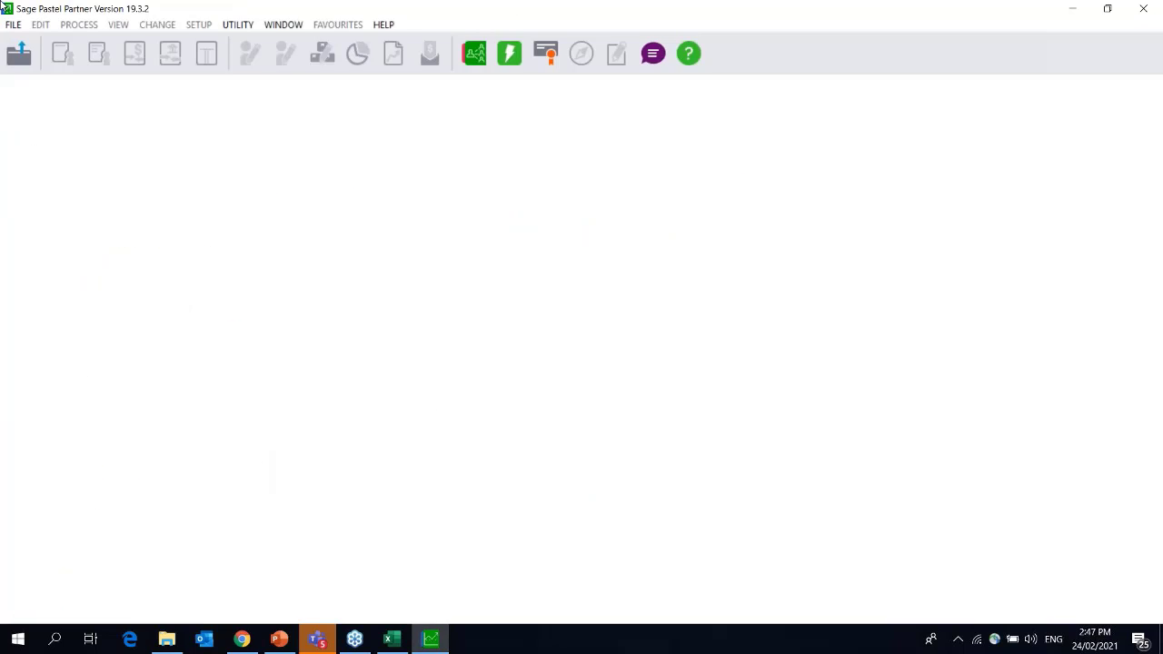
{"action": "left_click", "coordinate": [11, 26]}
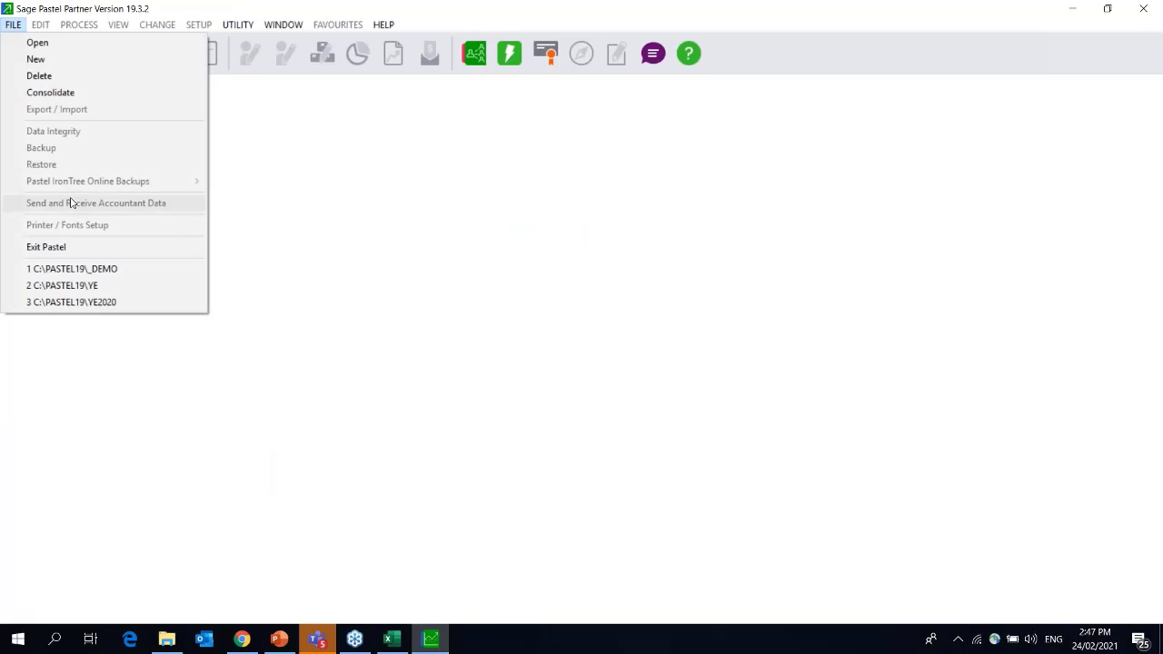
{"action": "left_click", "coordinate": [71, 271]}
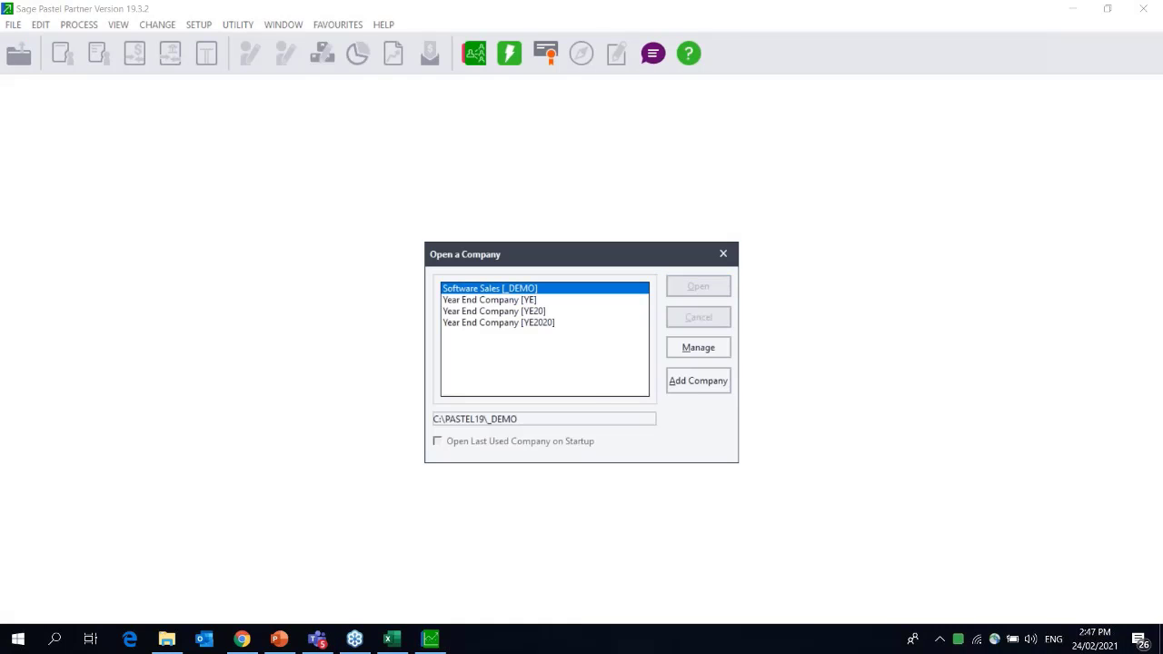
{"action": "type", "text": "****"}
{"action": "key", "text": "Return"}
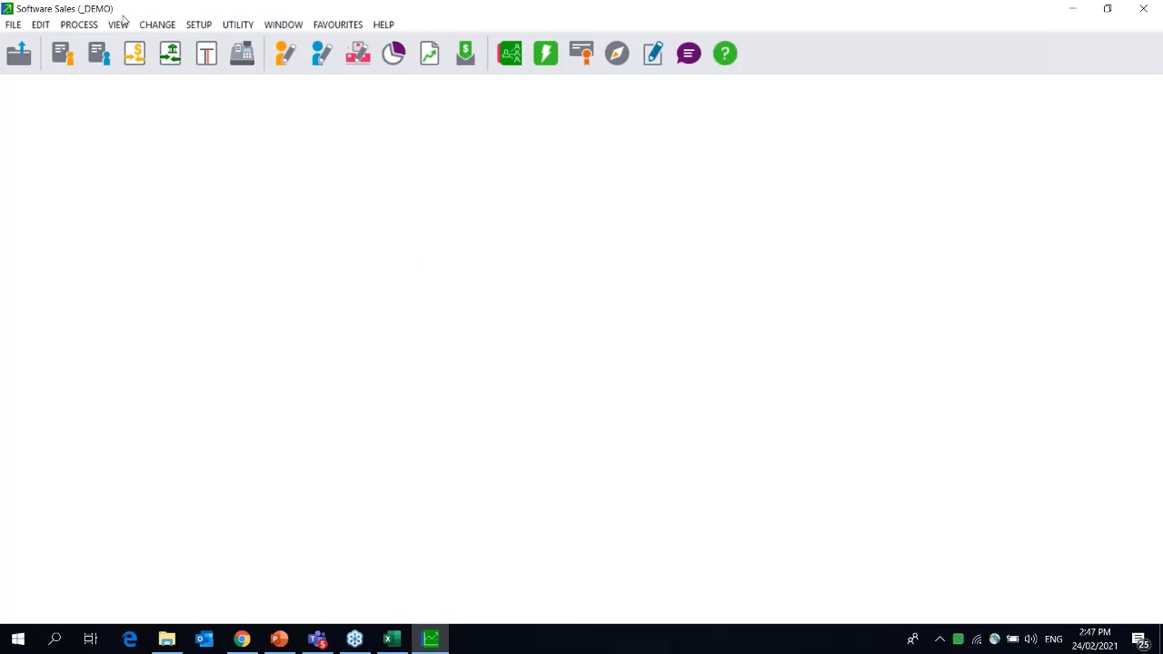
Start Change > Year End with the password, agreeing to copy the company as DEMO21.
{"action": "left_click", "coordinate": [160, 27]}
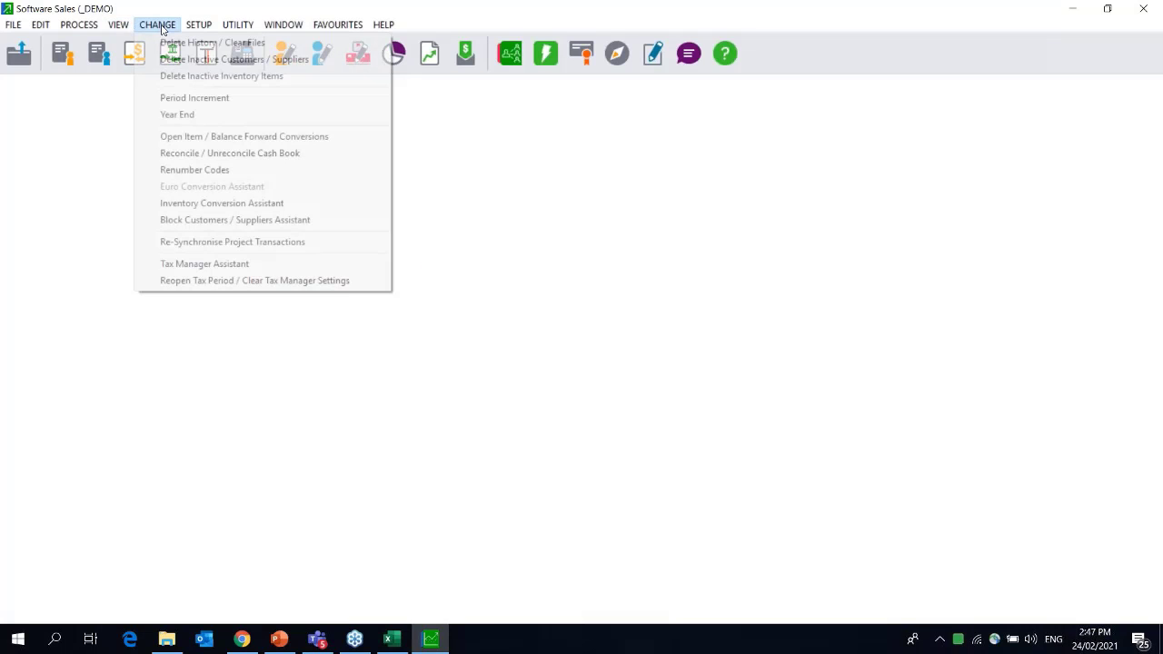
{"action": "left_click", "coordinate": [178, 115]}
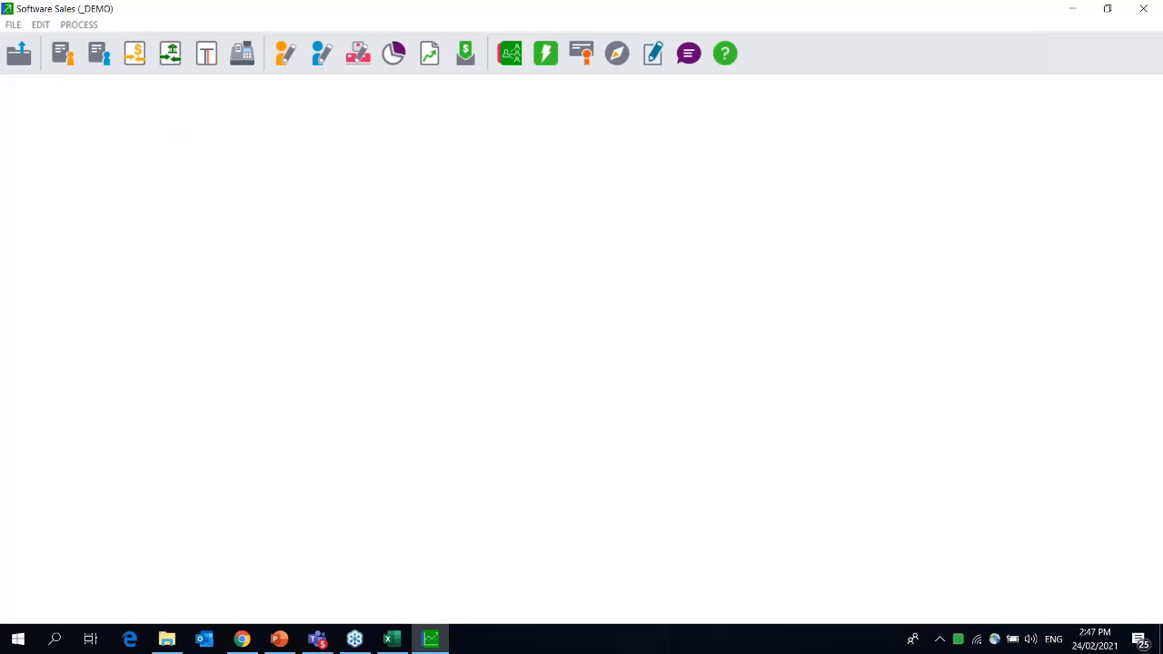
{"action": "type", "text": "****"}
{"action": "key", "text": "Return"}
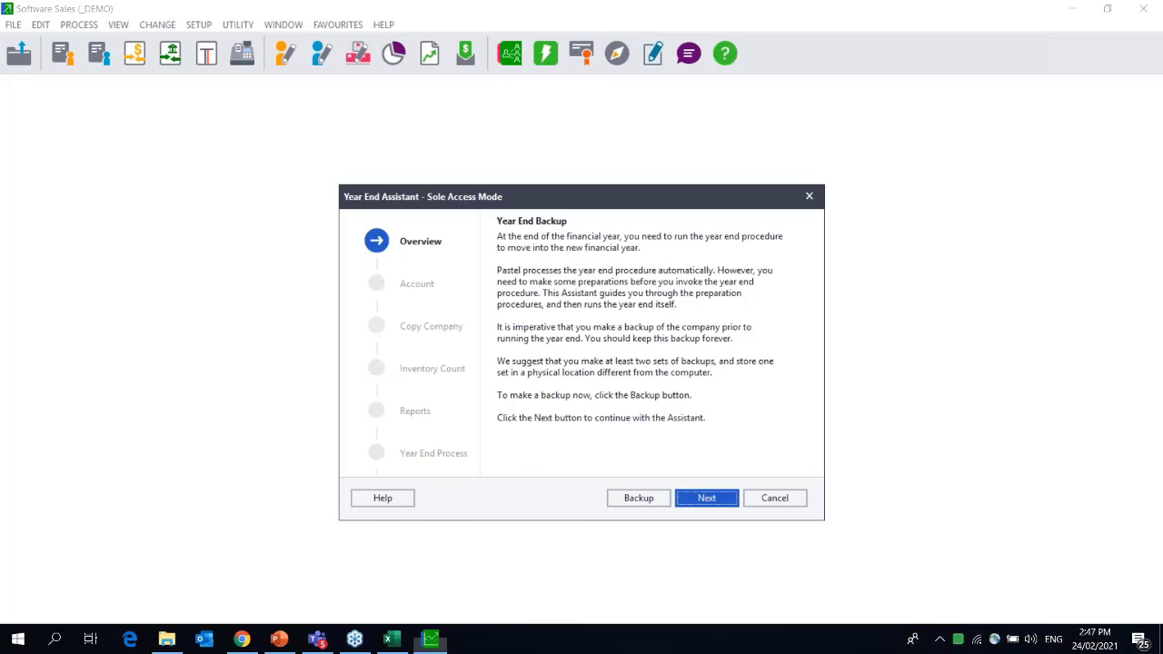
{"action": "left_click", "coordinate": [707, 498]}
{"action": "left_click", "coordinate": [637, 378]}
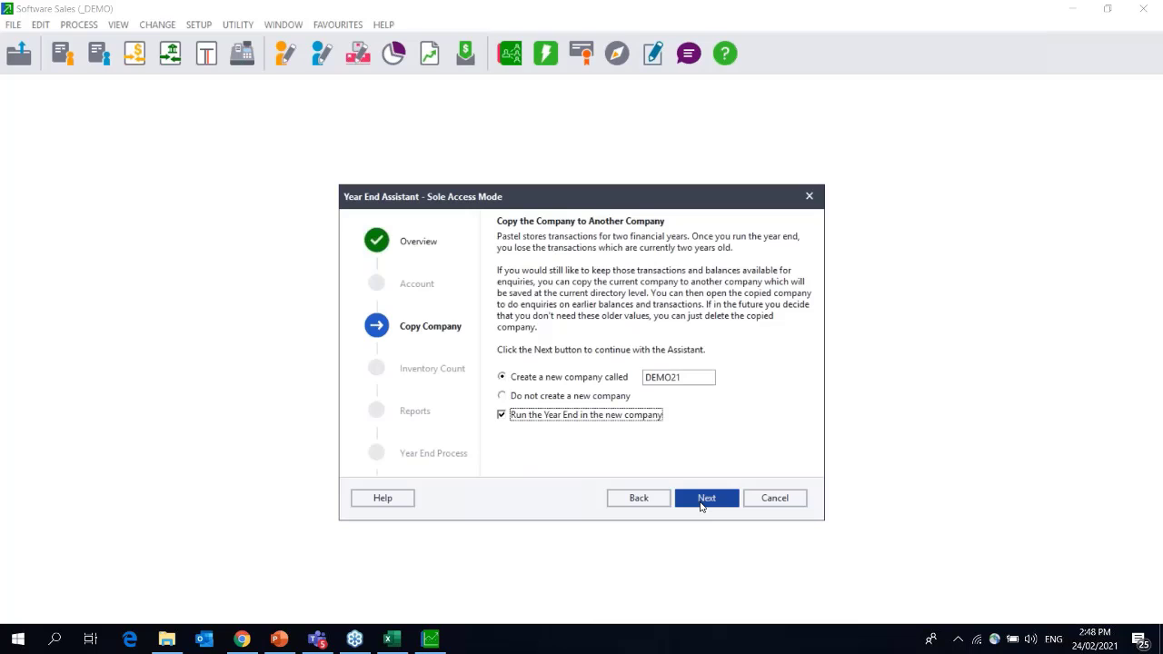
{"action": "left_click", "coordinate": [701, 503]}
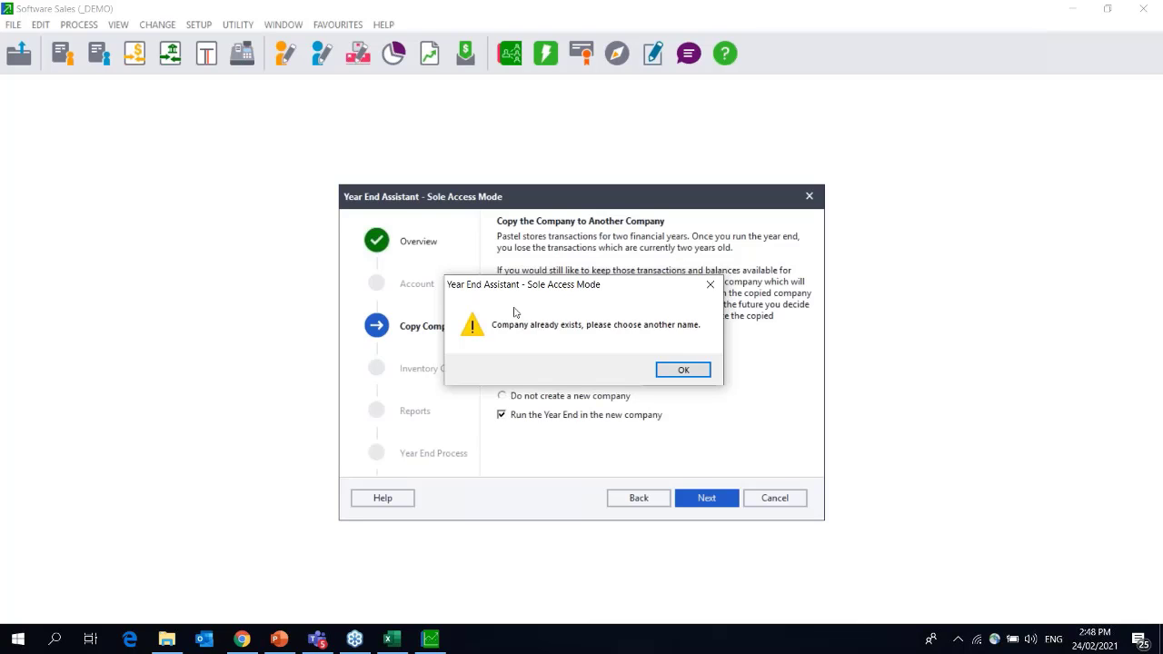
Delete the existing DEMO21 folder from C:\Pastel19, then return to Pastel.
{"action": "left_click", "coordinate": [160, 643]}
{"action": "double_click", "coordinate": [312, 327]}
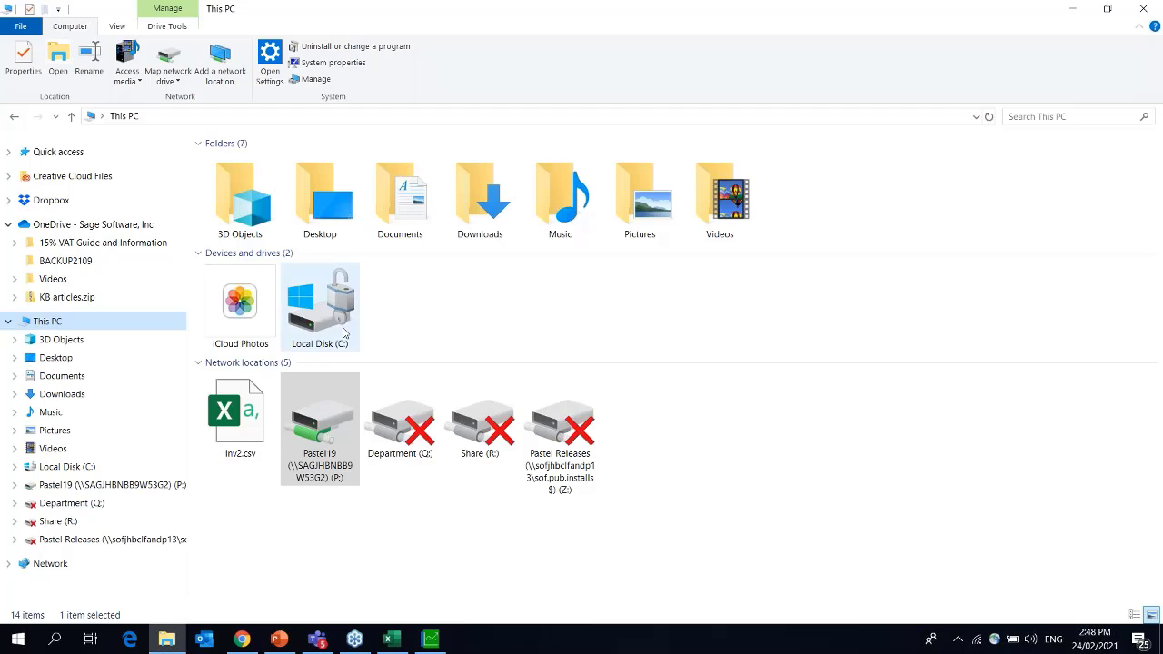
{"action": "left_click", "coordinate": [249, 278]}
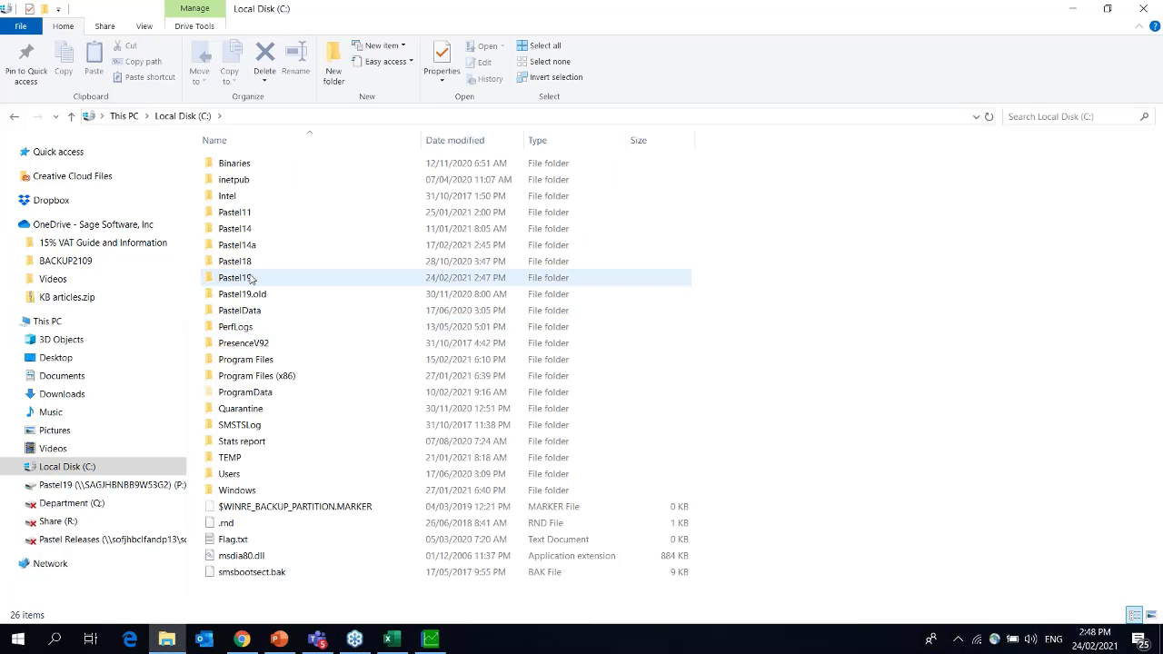
{"action": "double_click", "coordinate": [252, 278]}
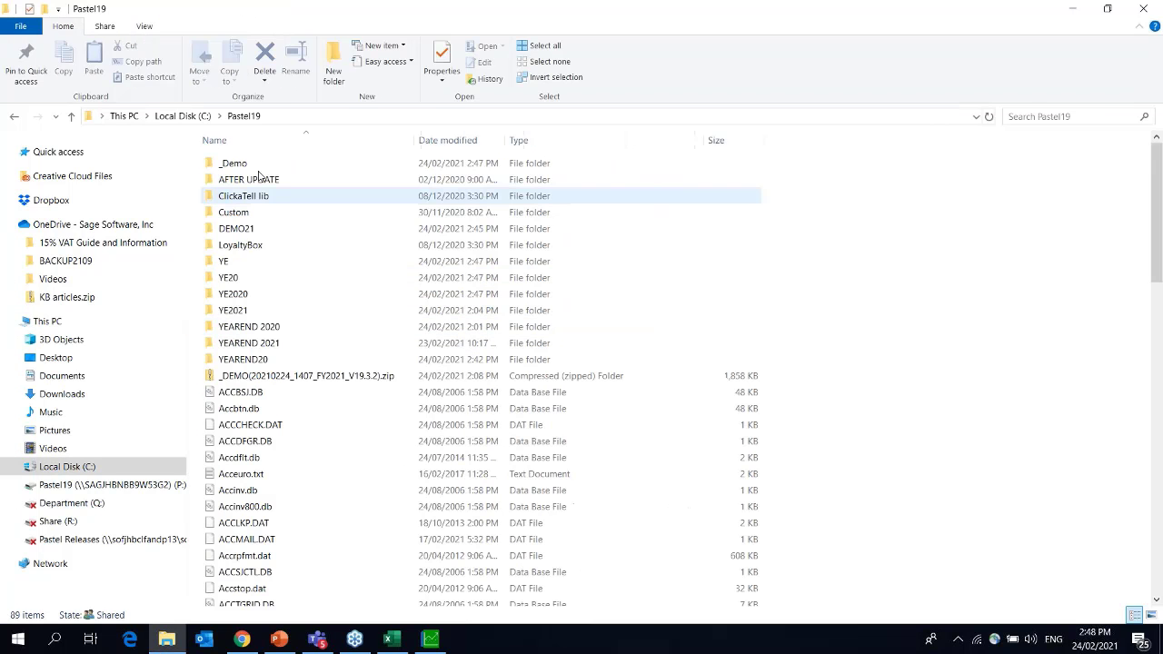
{"action": "left_click", "coordinate": [284, 238]}
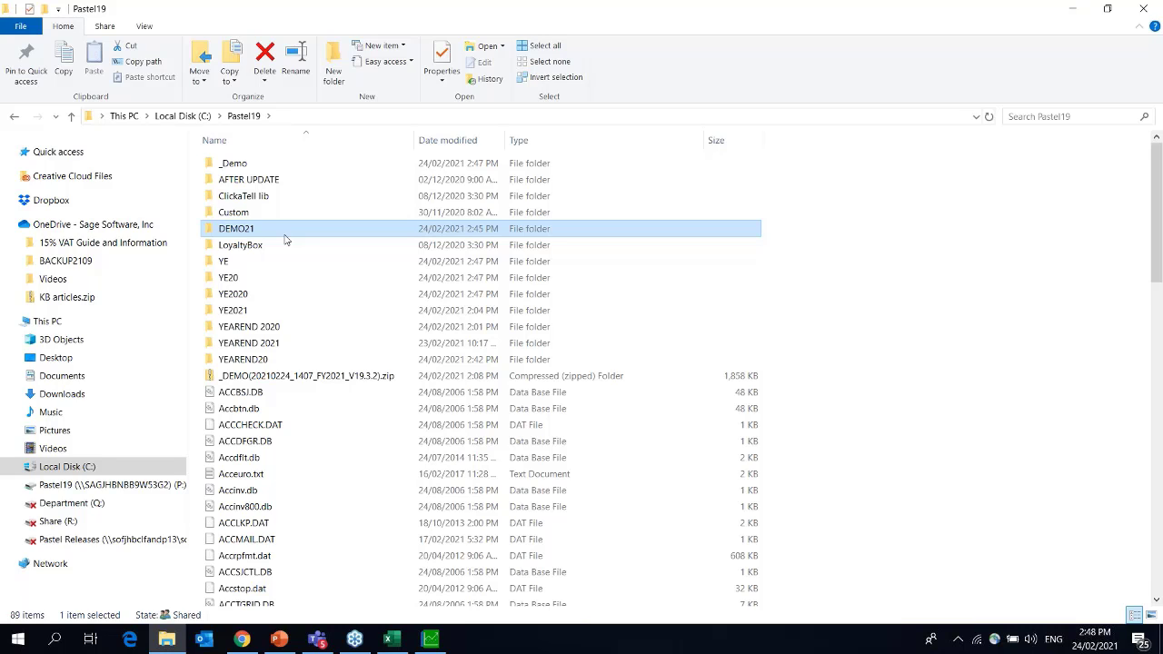
{"action": "key", "text": "Delete"}
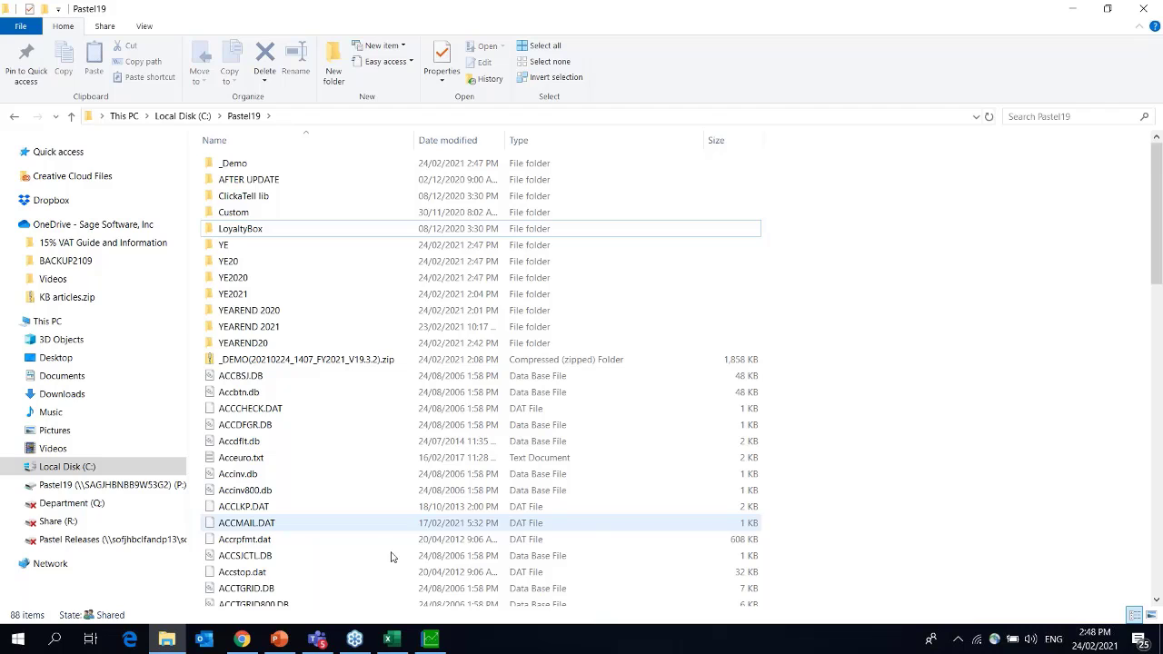
{"action": "left_click", "coordinate": [431, 640]}
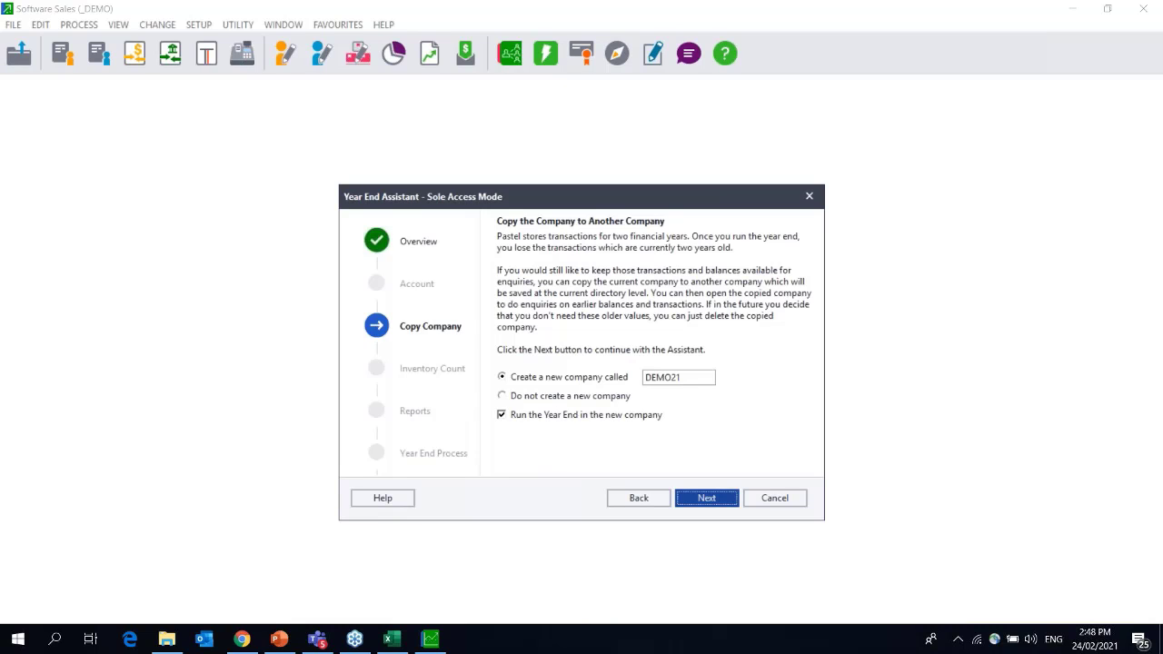
Retry the Copy Company page so DEMO21 gets created.
{"action": "left_click", "coordinate": [707, 498]}
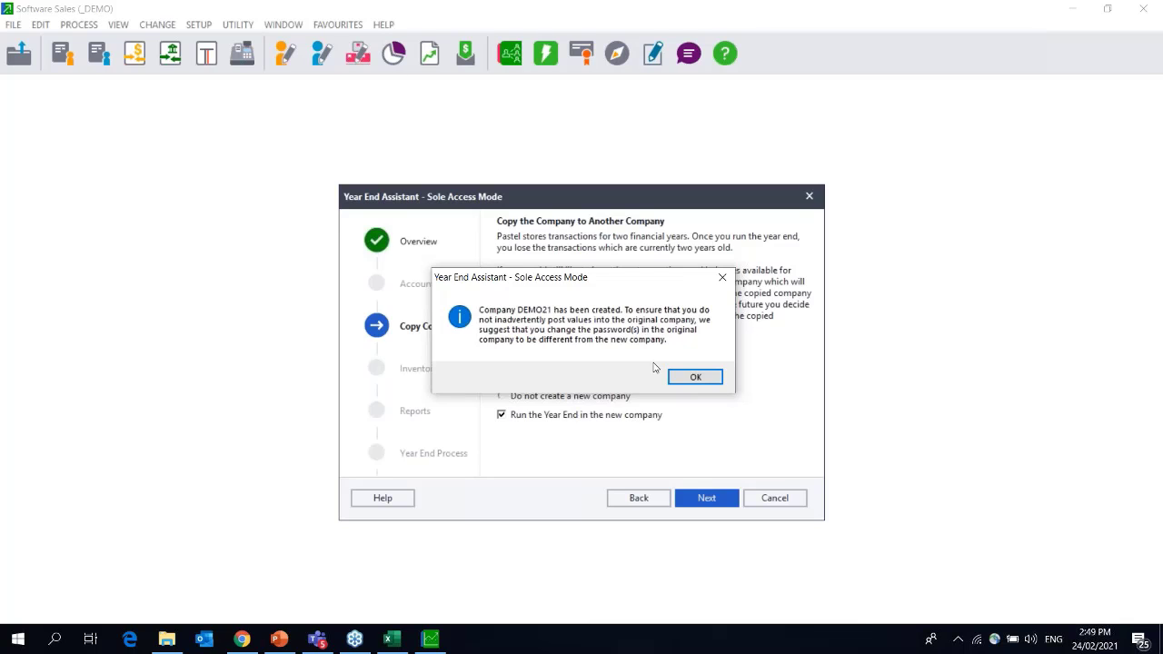
Acknowledge the DEMO21 creation message and advance past the Print Reports advice.
{"action": "left_click", "coordinate": [695, 377]}
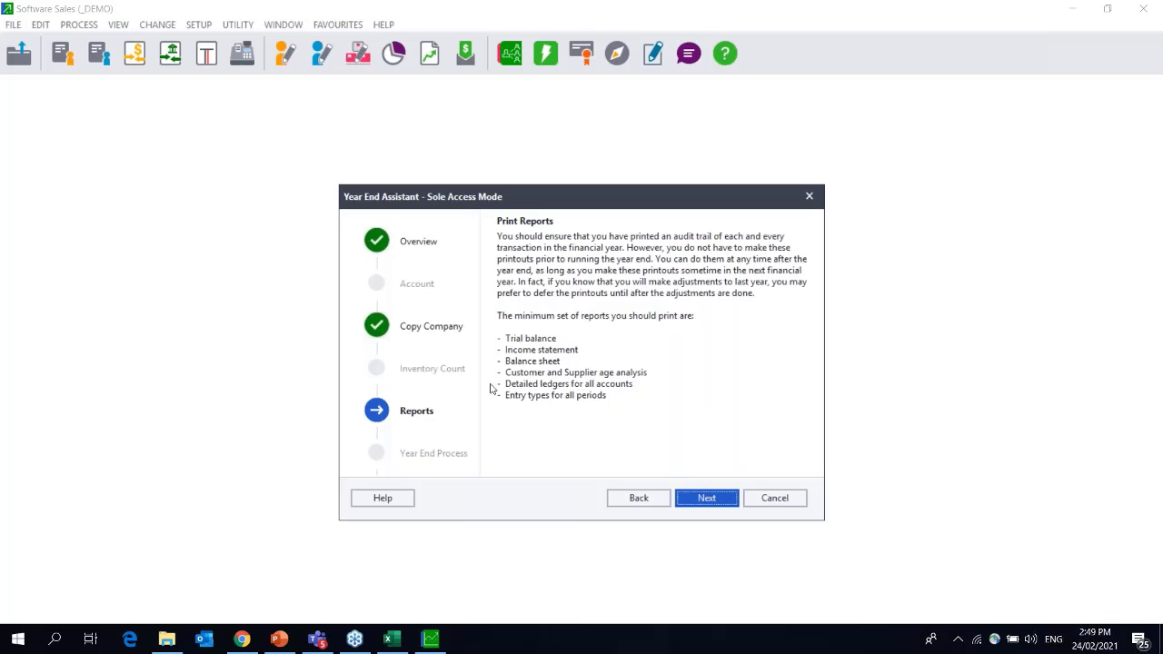
{"action": "left_click", "coordinate": [718, 498]}
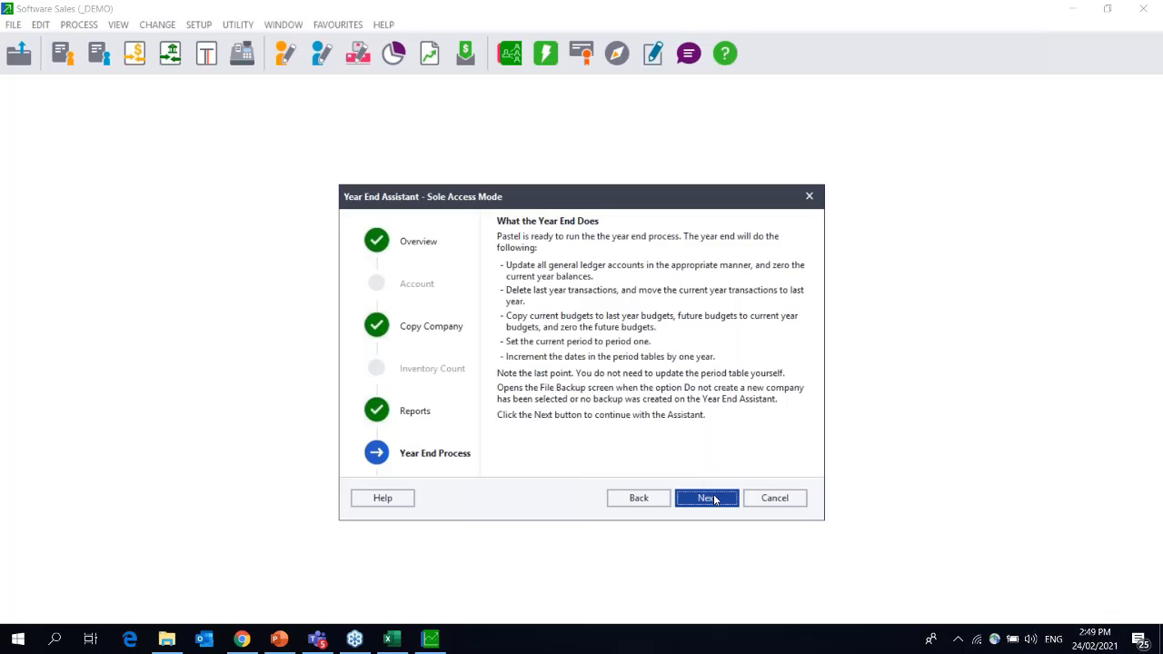
{"action": "left_click", "coordinate": [715, 499]}
Process the year end in DEMO21, acknowledge 'Year End complete' and finish the assistant.
{"action": "left_click", "coordinate": [707, 498]}
{"action": "left_click", "coordinate": [716, 497]}
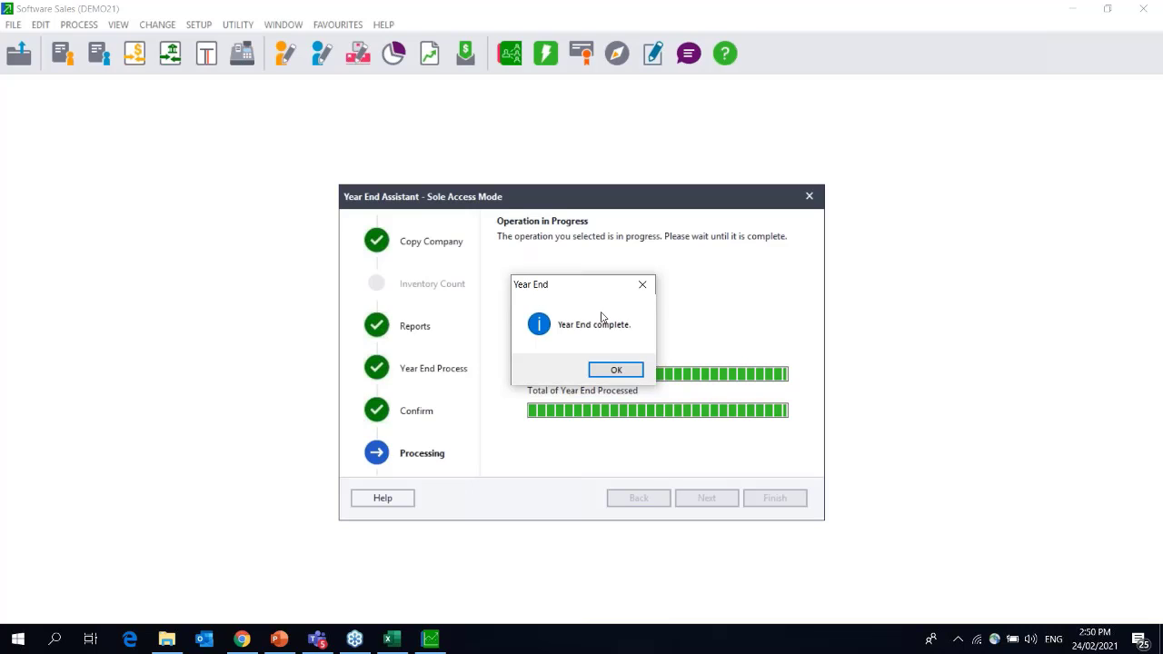
{"action": "left_click", "coordinate": [617, 371]}
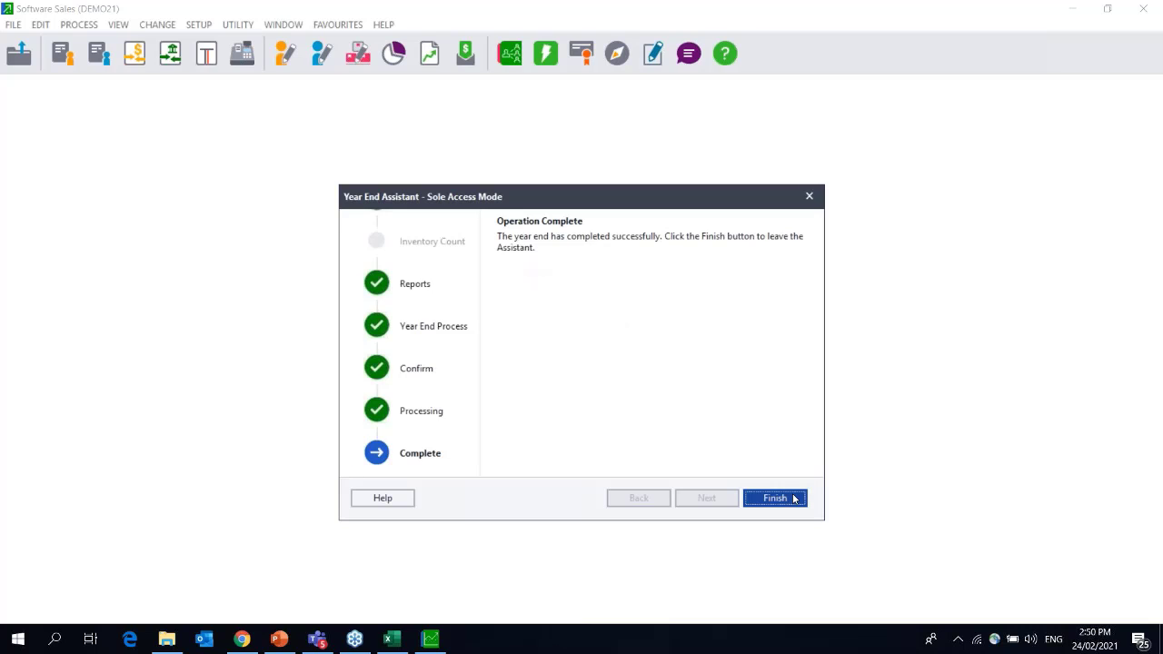
{"action": "left_click", "coordinate": [775, 498]}
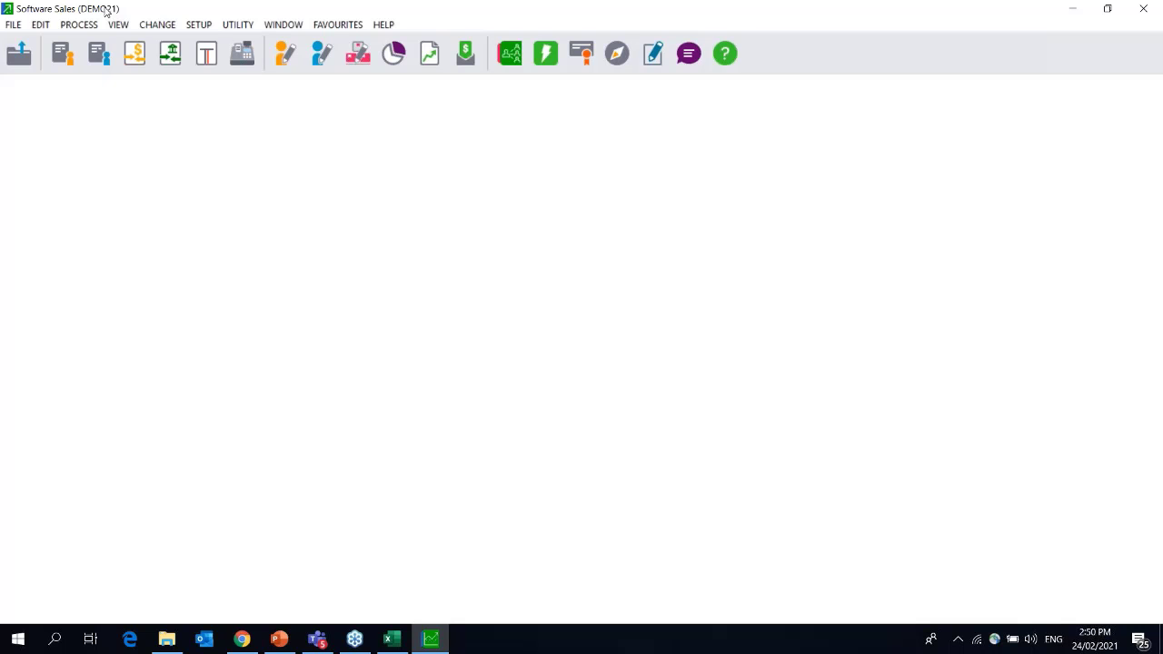
{"action": "left_click", "coordinate": [199, 24]}
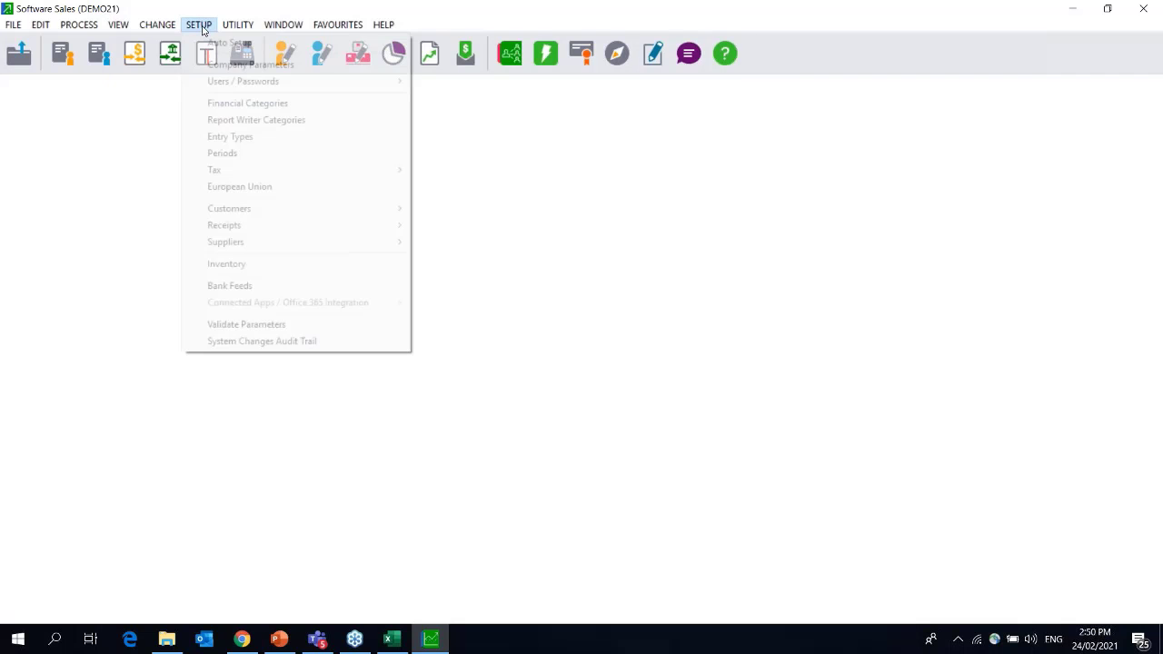
{"action": "left_click", "coordinate": [223, 153]}
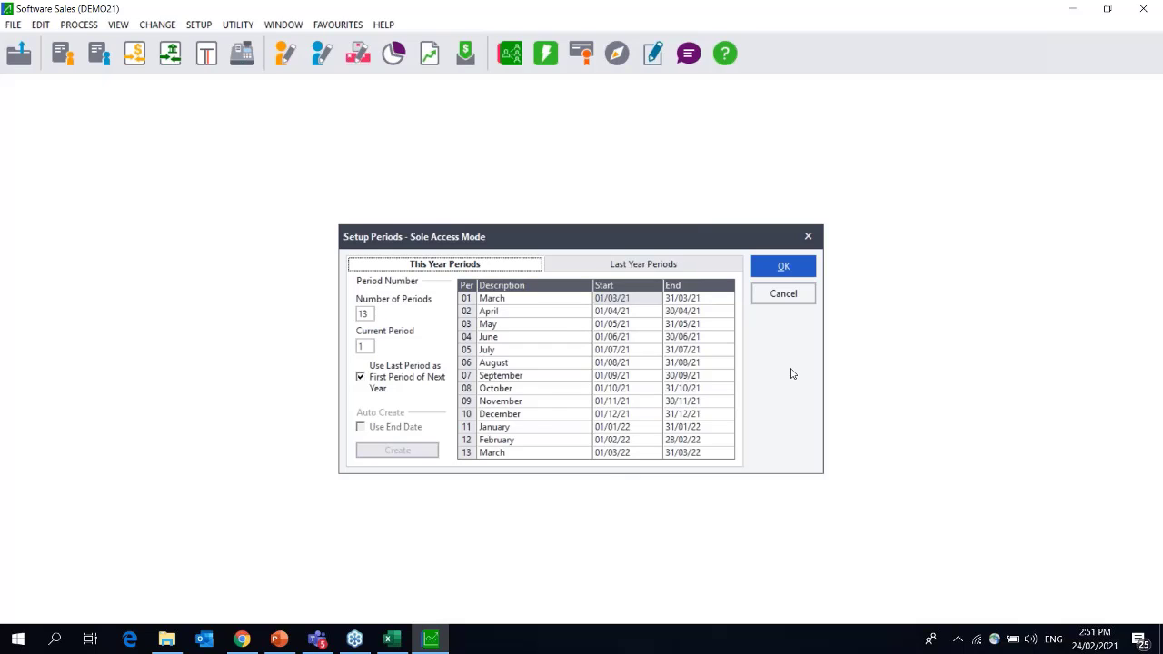
{"action": "left_click", "coordinate": [792, 266]}
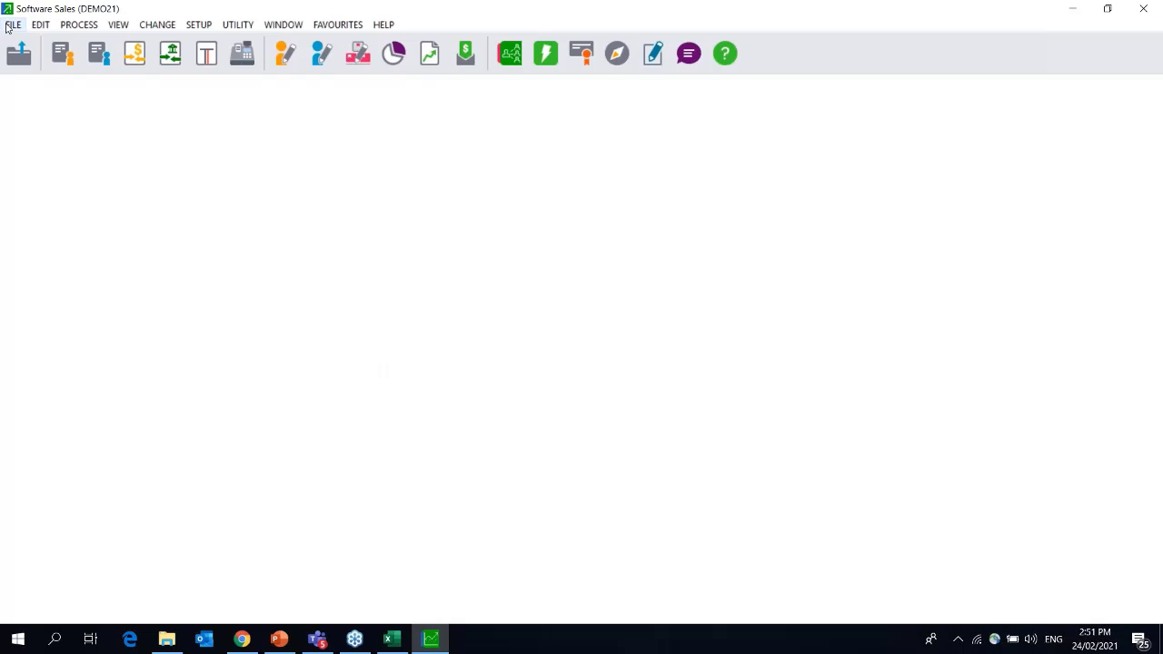
Run the Data Integrity check on DEMO21 and close it once no errors are found.
{"action": "left_click", "coordinate": [11, 25]}
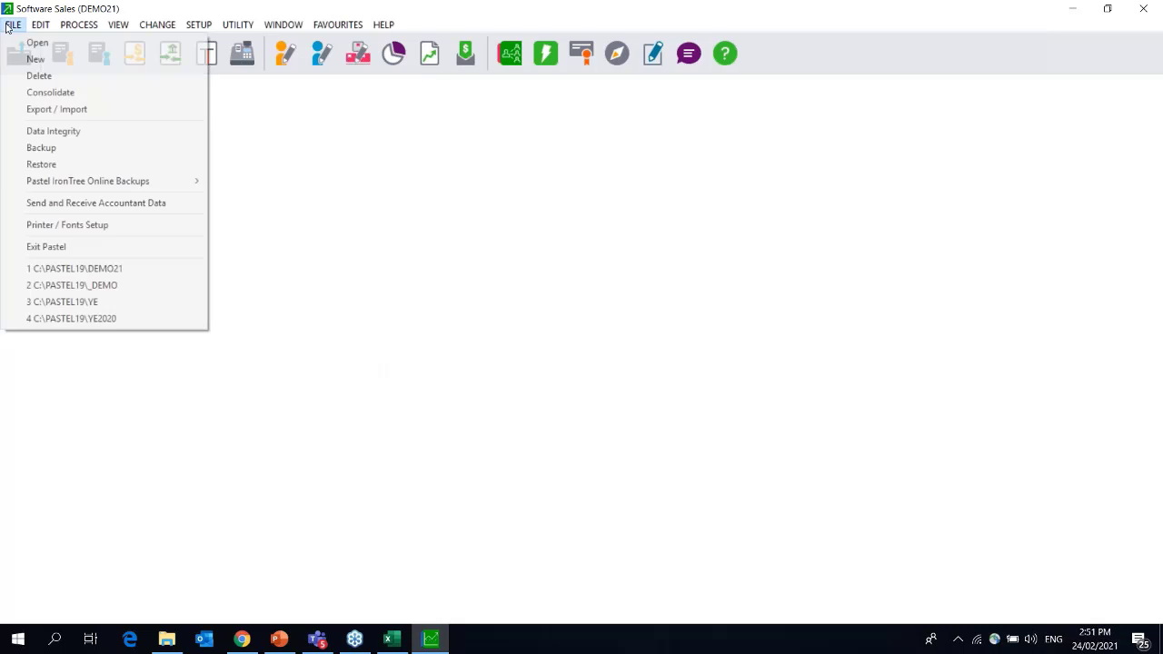
{"action": "left_click", "coordinate": [54, 132]}
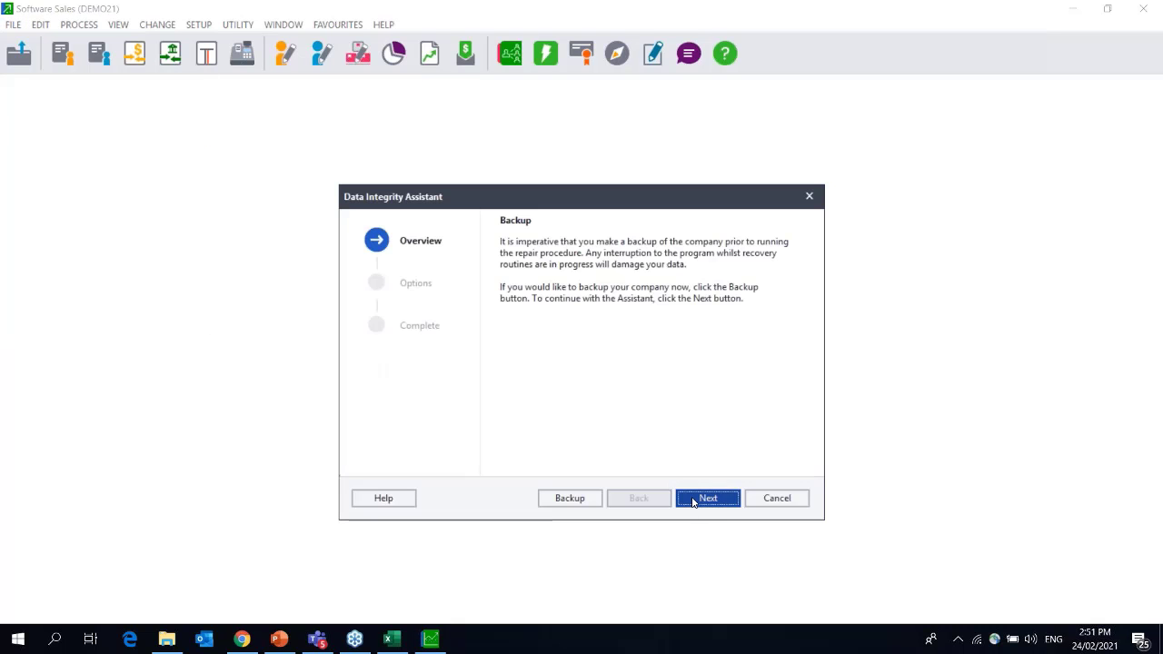
{"action": "left_click", "coordinate": [693, 497]}
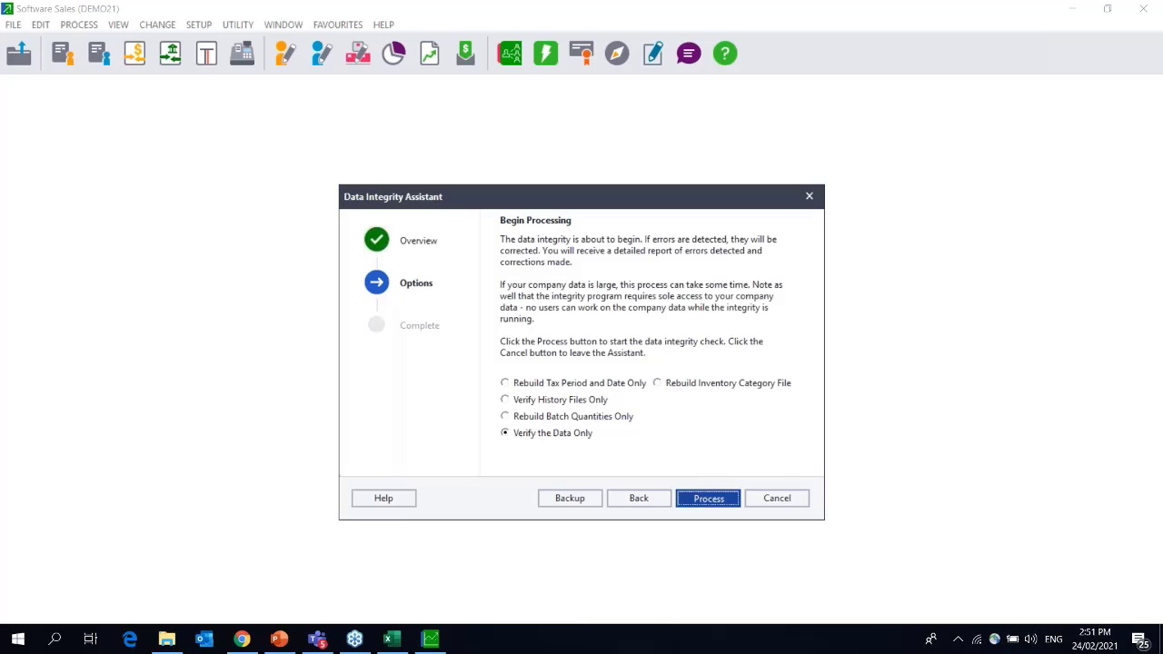
{"action": "key", "text": "Return"}
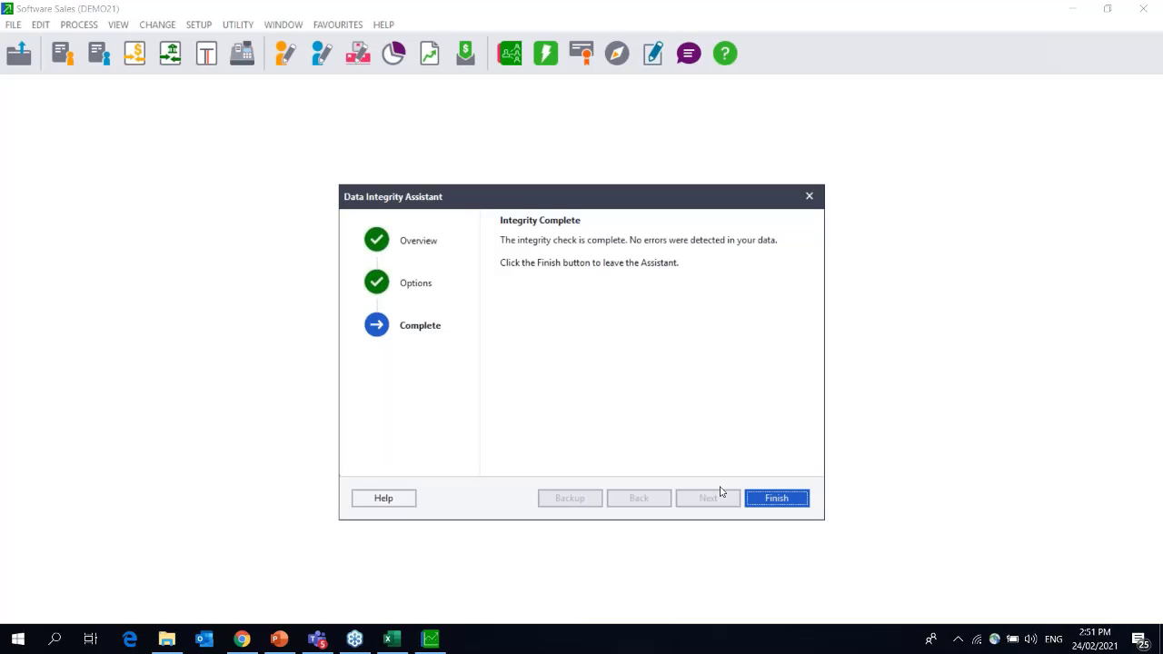
{"action": "left_click", "coordinate": [777, 498]}
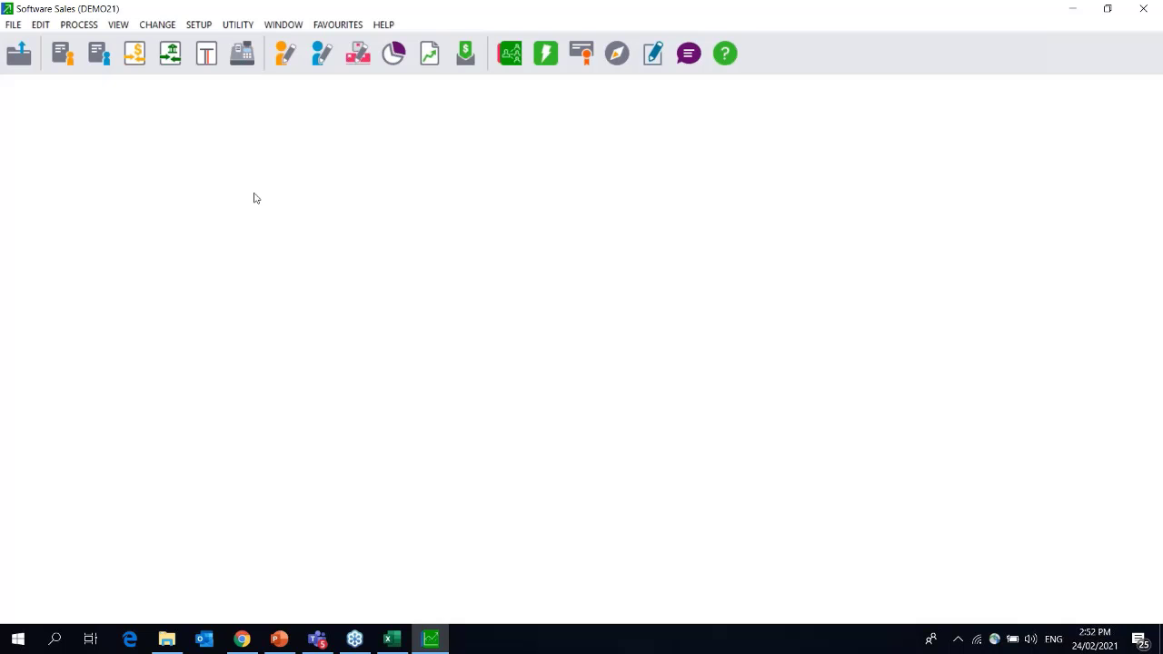
Open Software Sales [_DEMO] with its password, declining to make this the sync computer.
{"action": "left_click", "coordinate": [12, 24]}
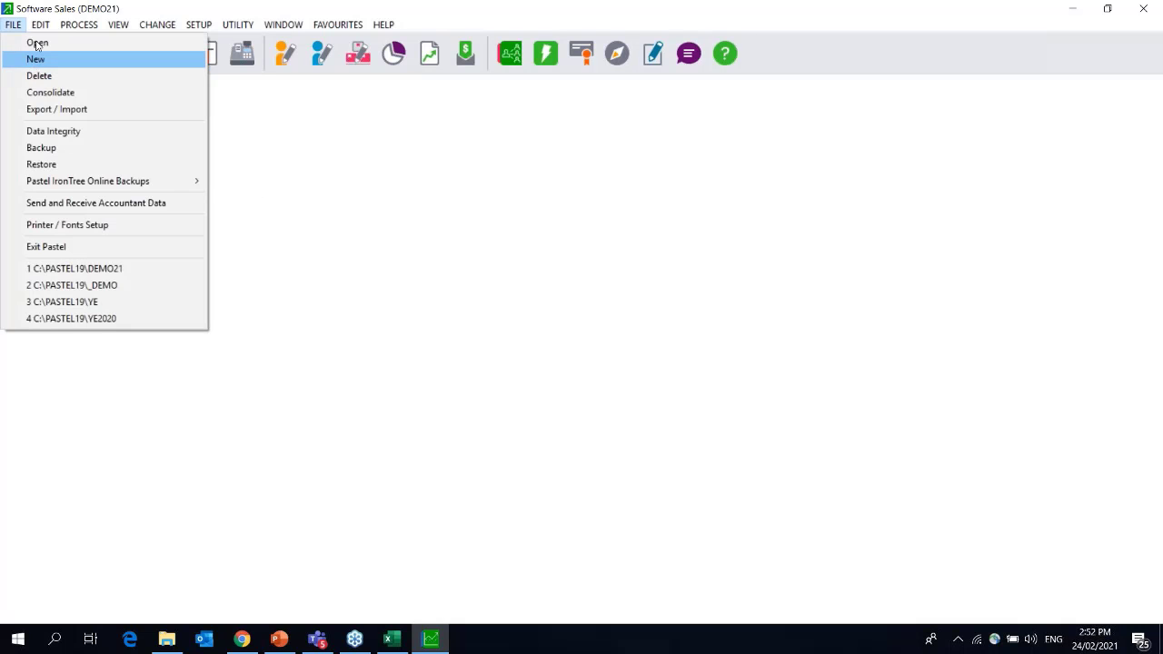
{"action": "left_click", "coordinate": [38, 43]}
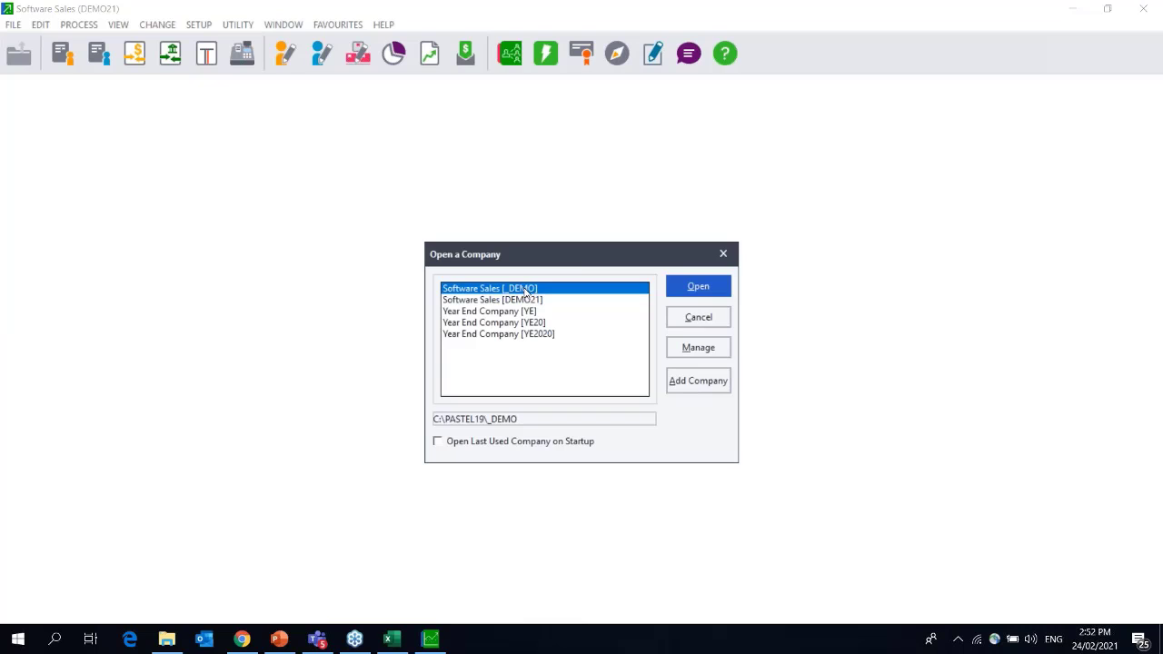
{"action": "double_click", "coordinate": [523, 289]}
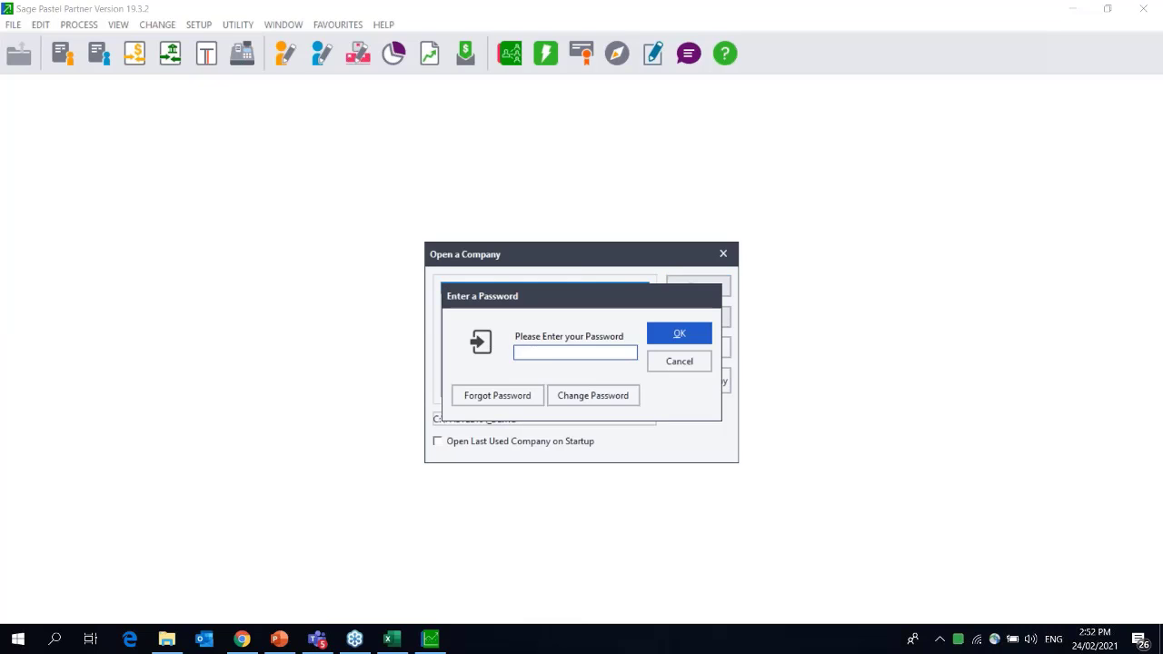
{"action": "type", "text": "****"}
{"action": "key", "text": "Return"}
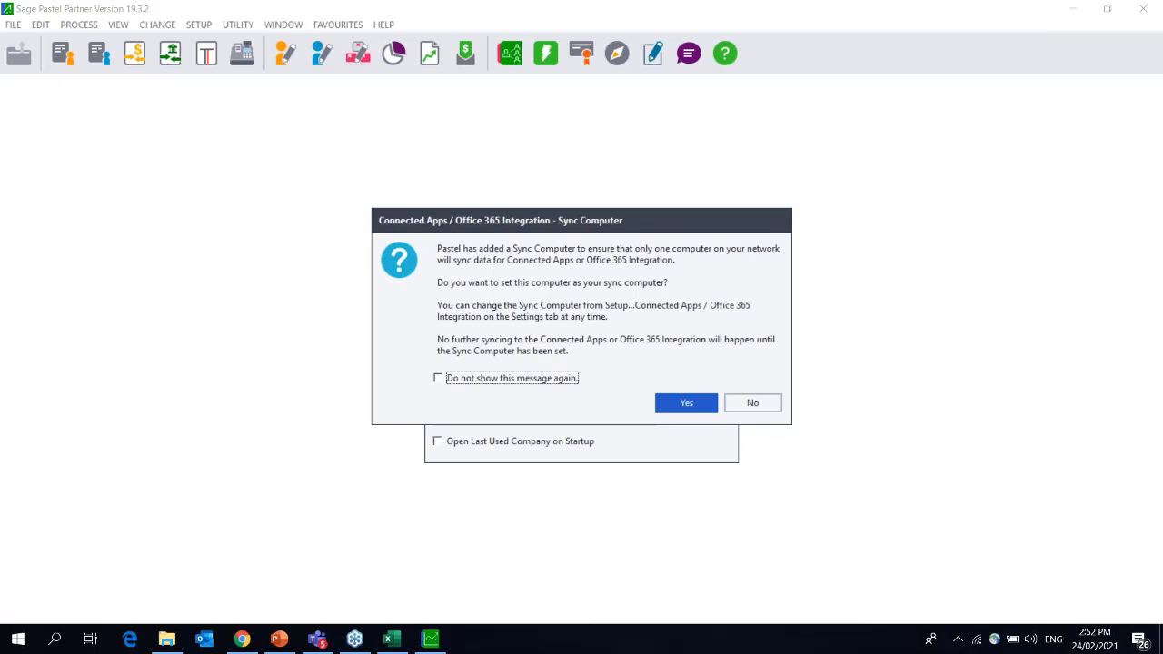
{"action": "left_click", "coordinate": [754, 402]}
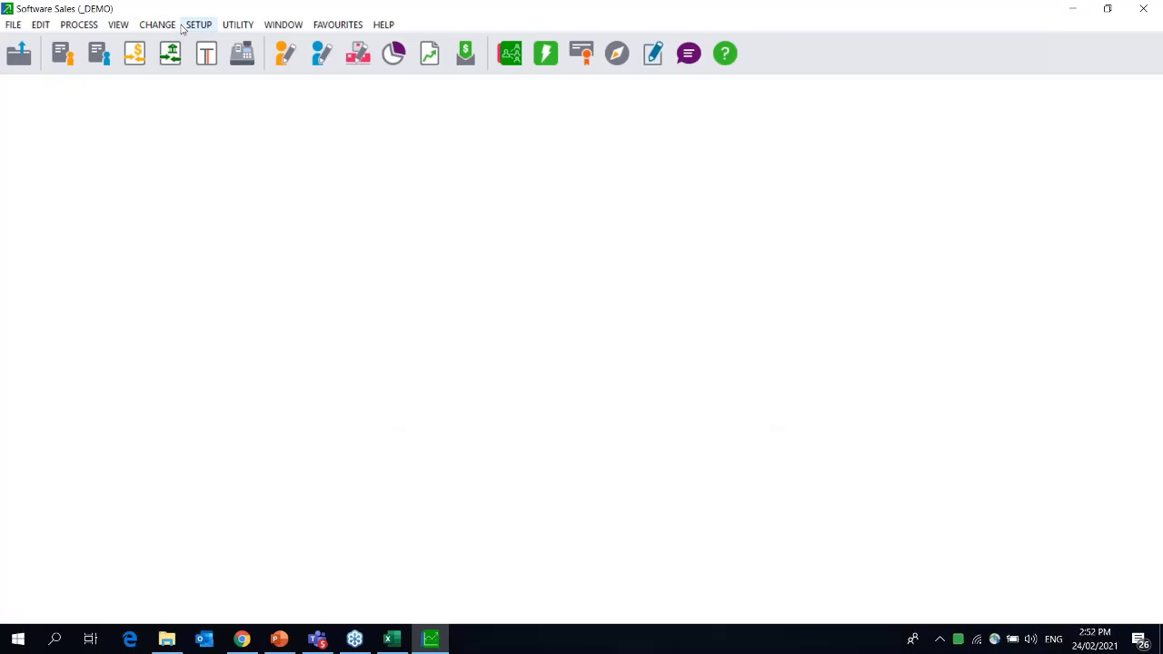
Open Setup > Users / Passwords > Users, entering the access password.
{"action": "left_click", "coordinate": [196, 25]}
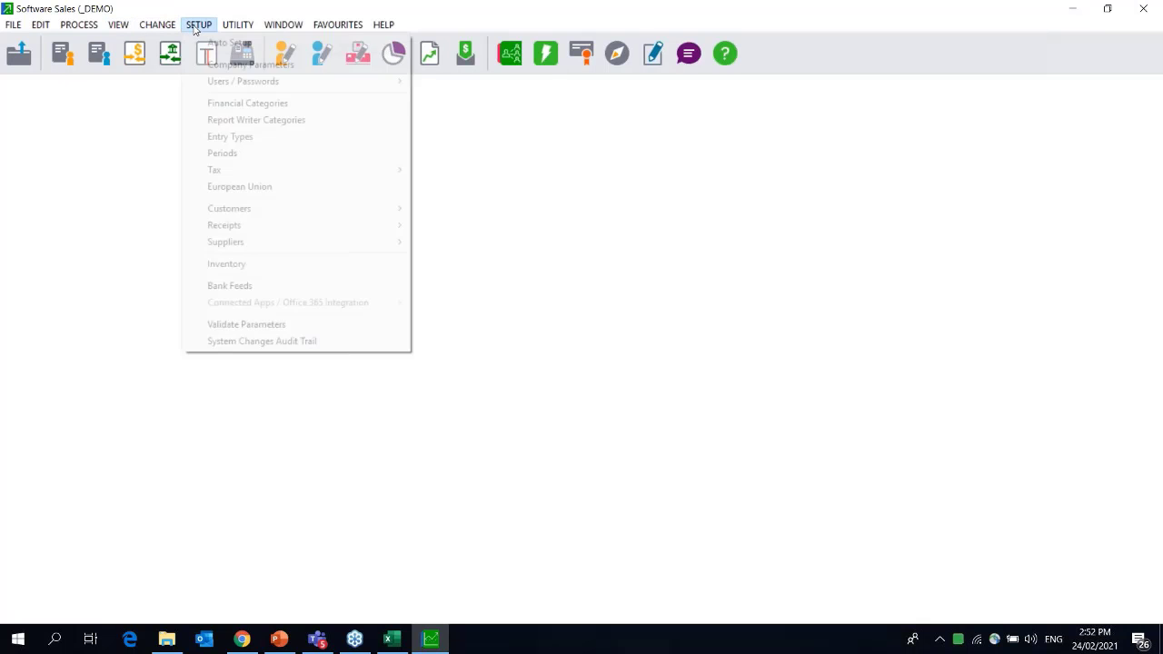
{"action": "mouse_move", "coordinate": [222, 84]}
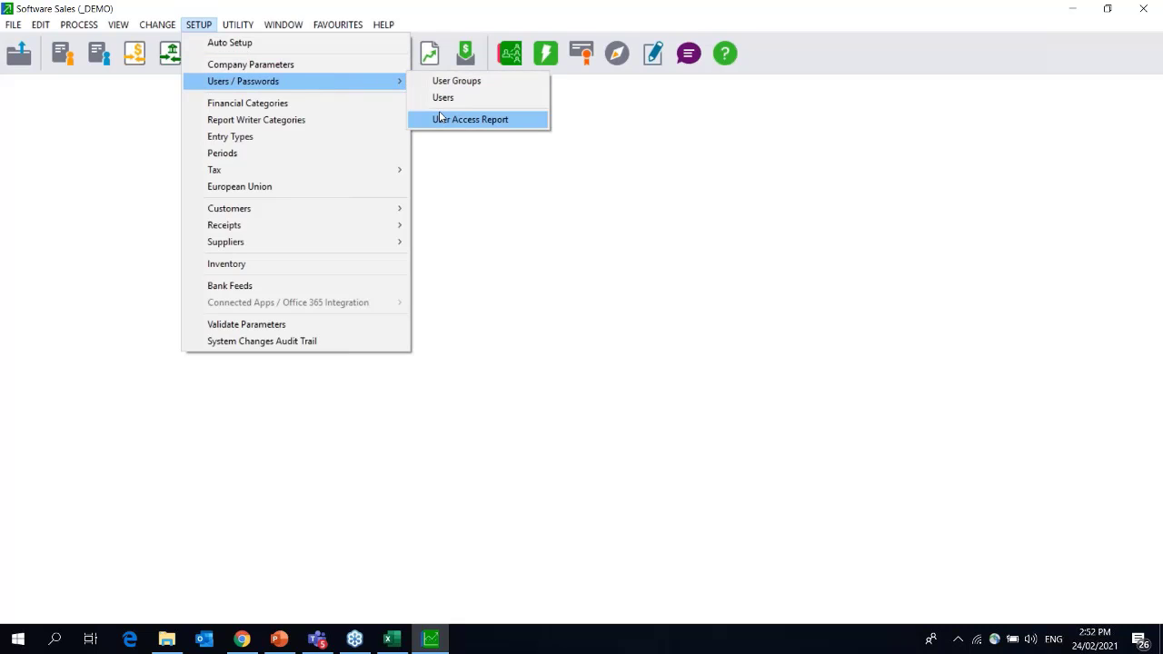
{"action": "left_click", "coordinate": [442, 97]}
{"action": "type", "text": "****"}
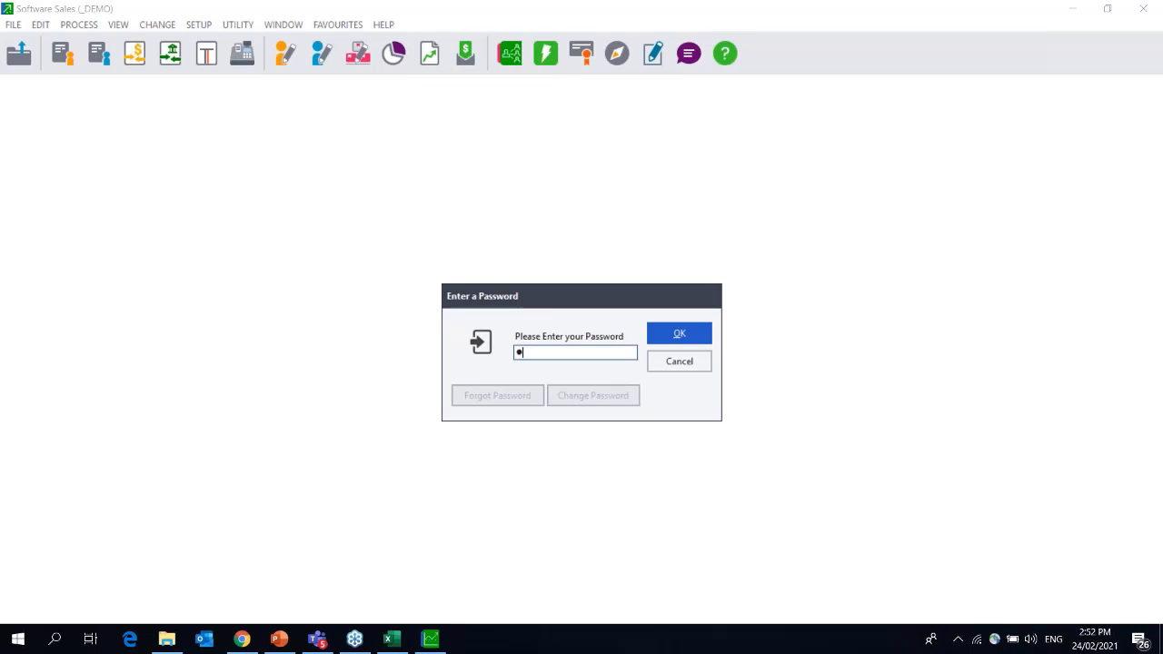
{"action": "key", "text": "Return"}
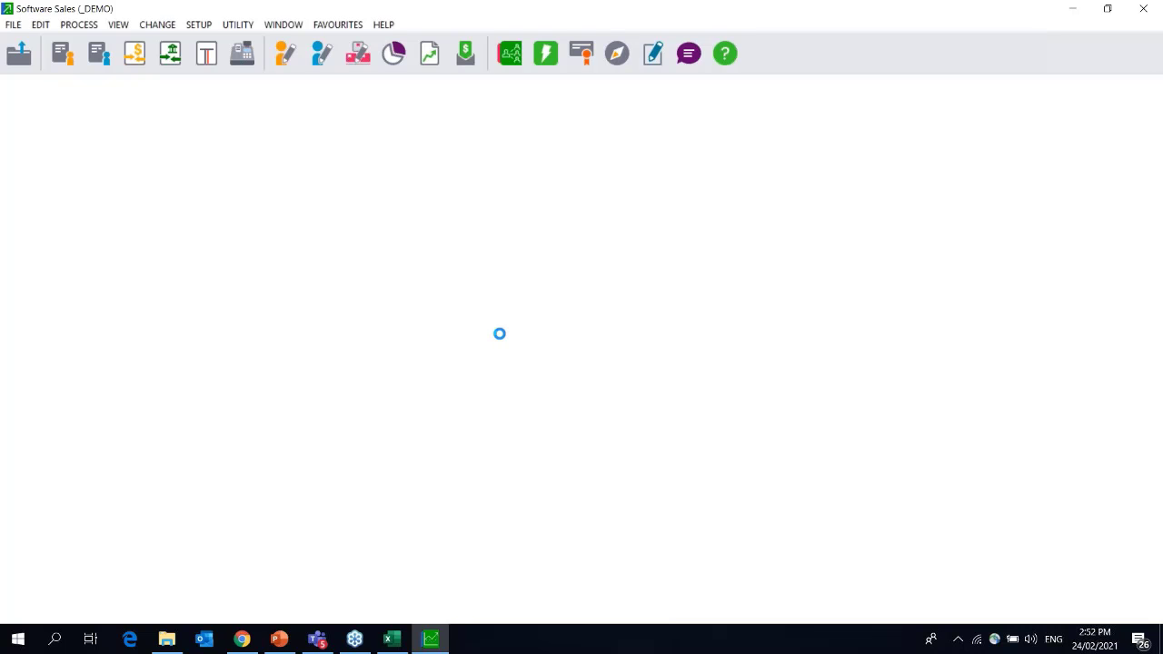
Extend User 0's password and confirmation by one character, save, and close the setup.
{"action": "left_click", "coordinate": [463, 353]}
{"action": "left_click", "coordinate": [463, 353]}
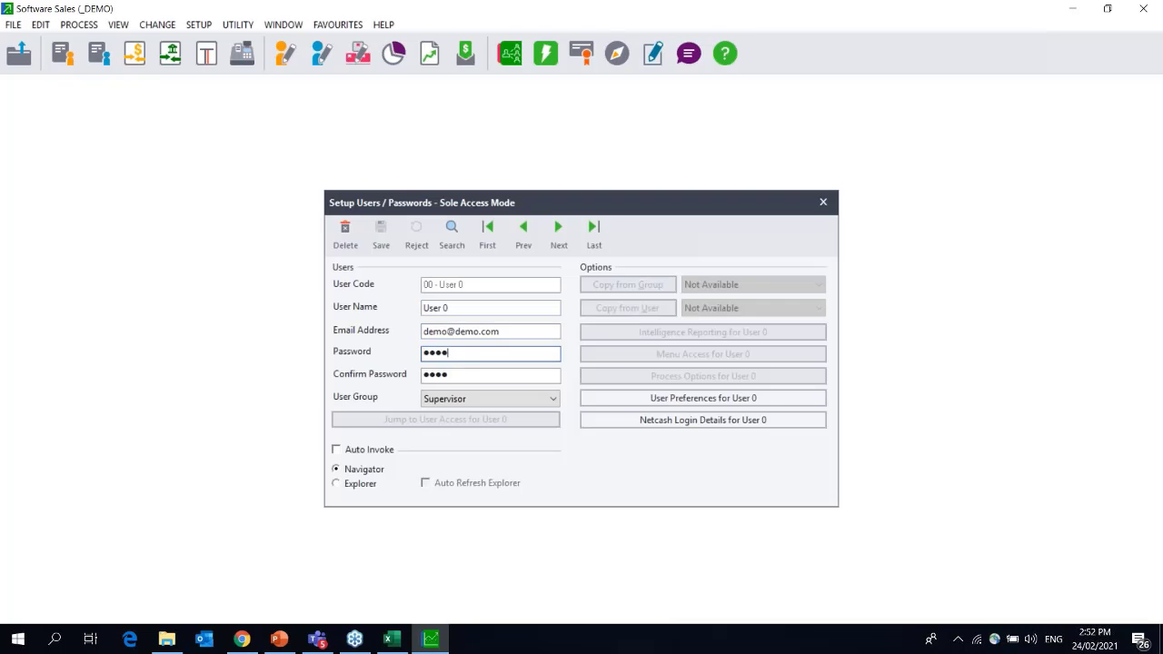
{"action": "type", "text": "*"}
{"action": "left_click", "coordinate": [462, 378]}
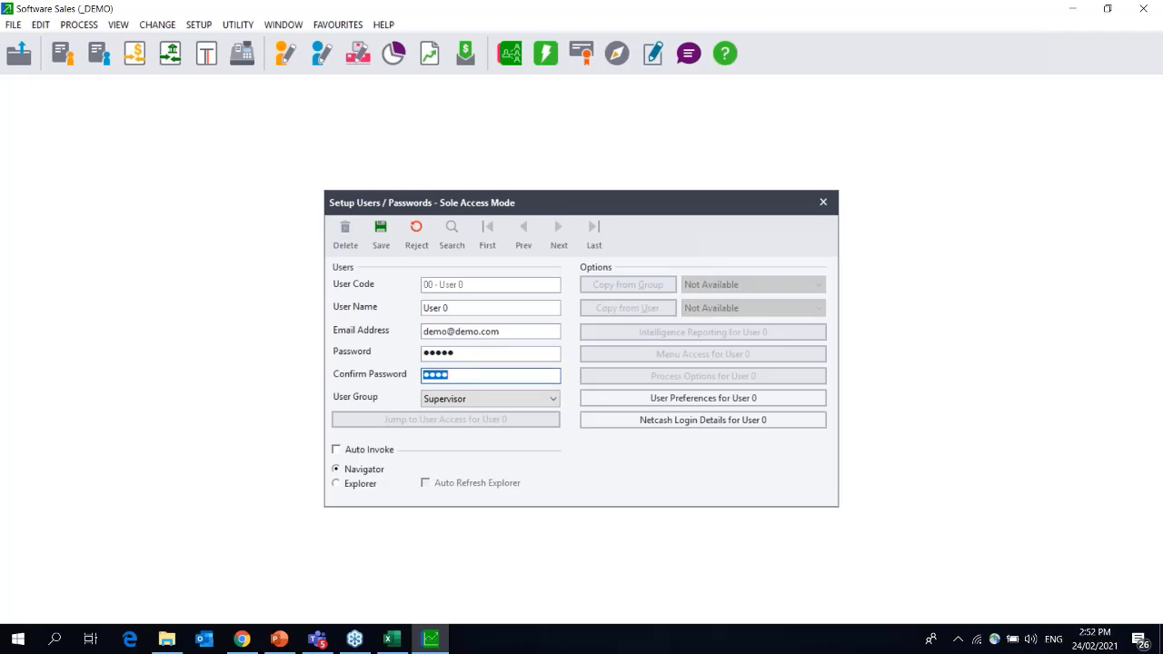
{"action": "left_click", "coordinate": [463, 378]}
{"action": "type", "text": "*"}
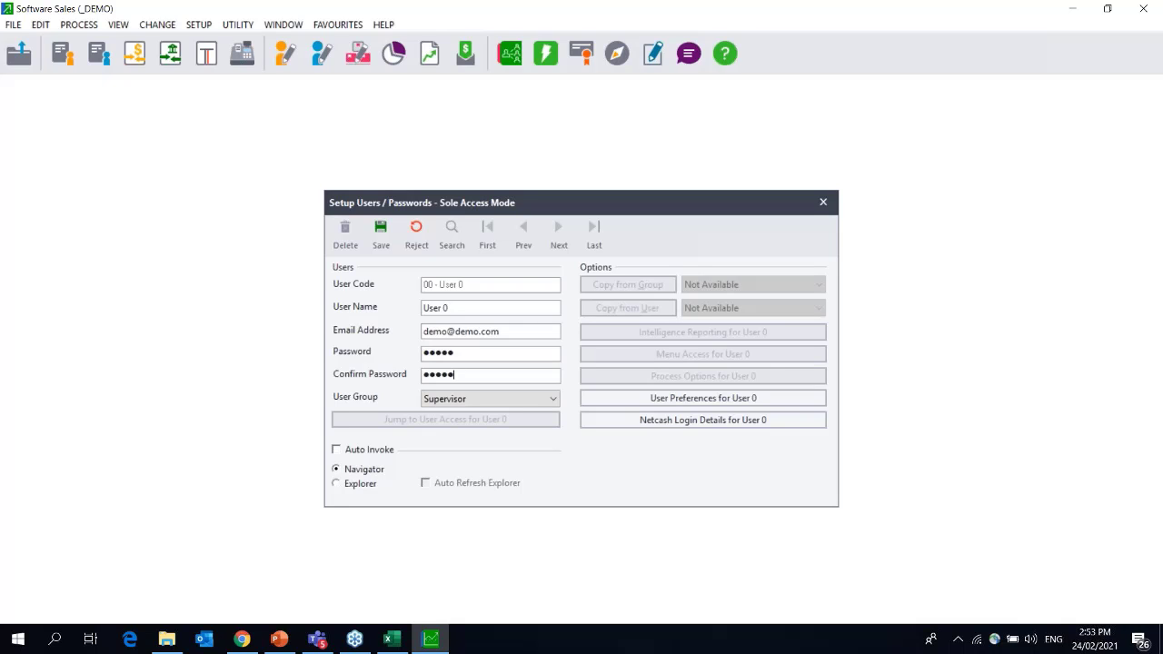
{"action": "left_click", "coordinate": [381, 232]}
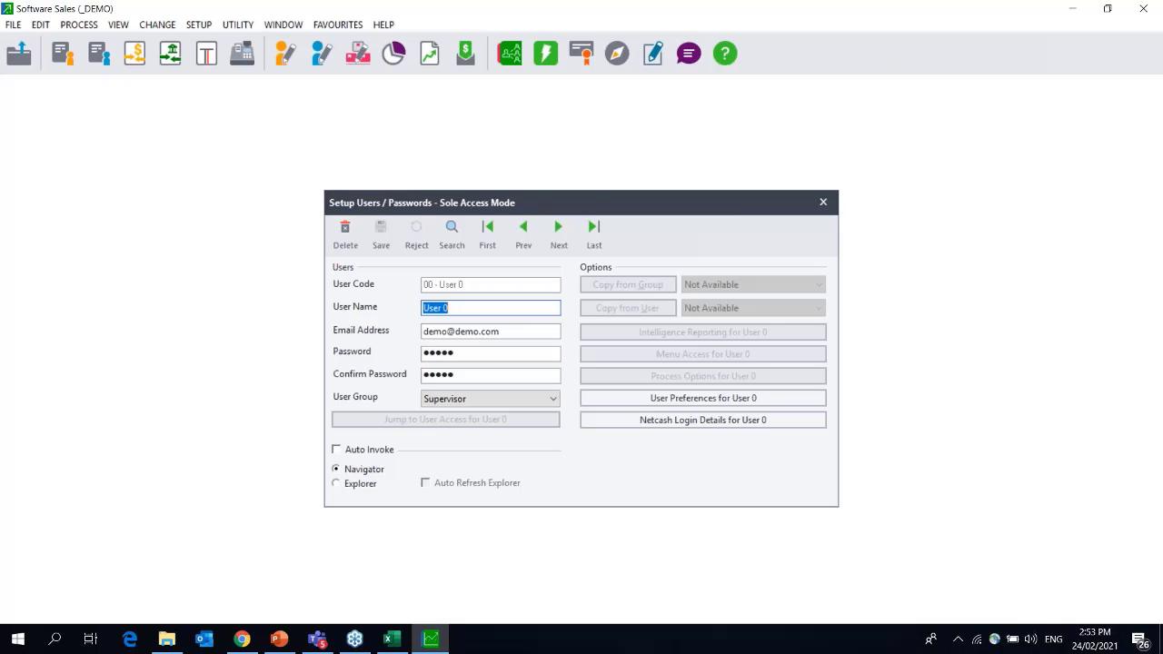
{"action": "left_click", "coordinate": [822, 202]}
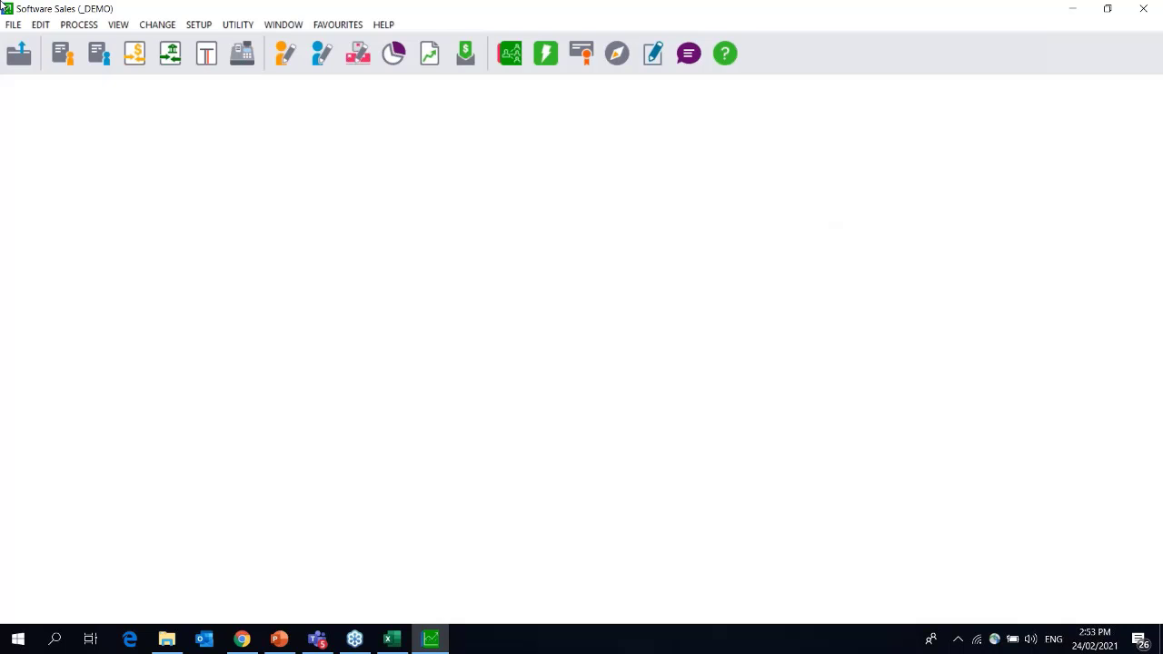
{"action": "left_click", "coordinate": [12, 25]}
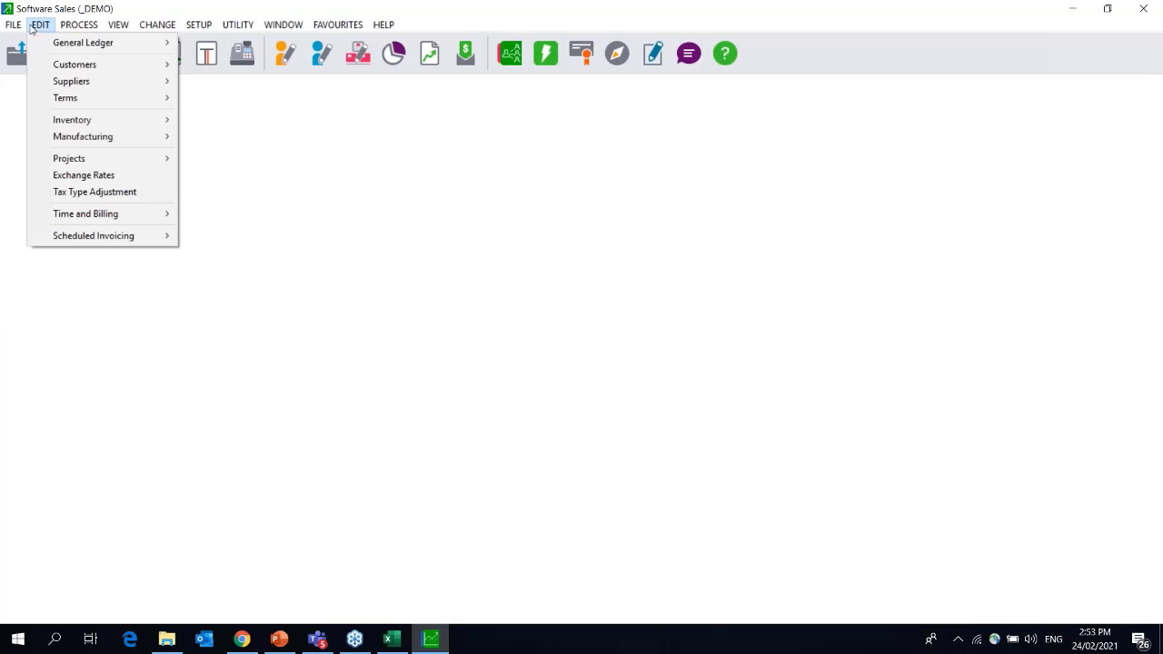
In File > Open > Manage, deactivate the DEMO21 company and confirm.
{"action": "left_click", "coordinate": [37, 44]}
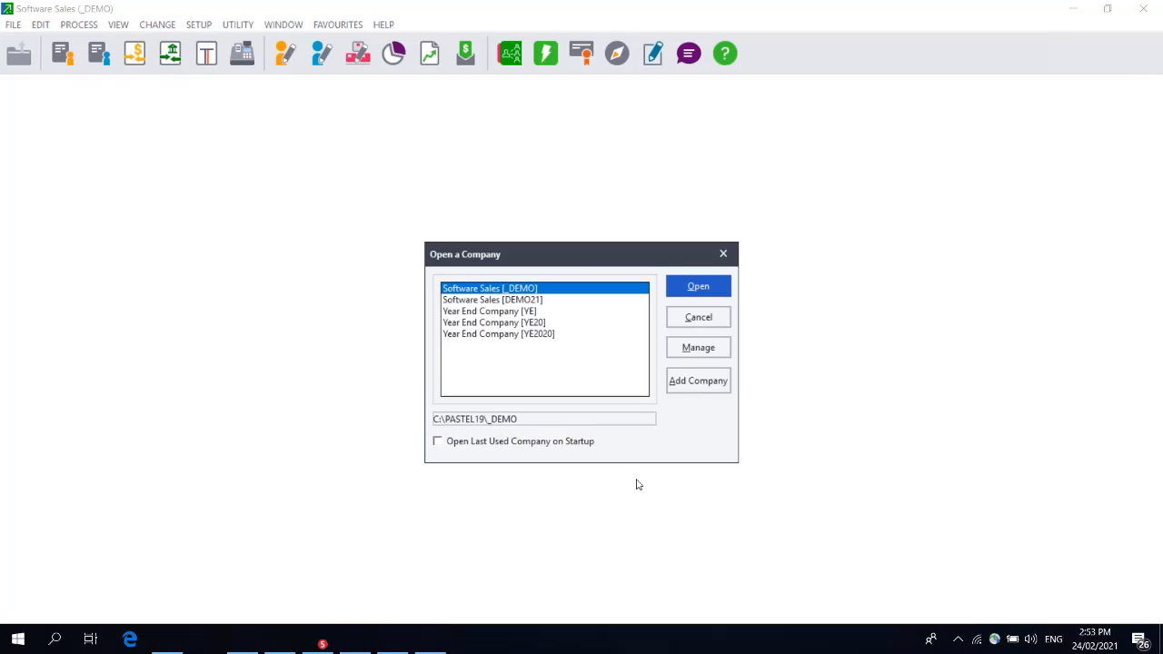
{"action": "left_click", "coordinate": [698, 348]}
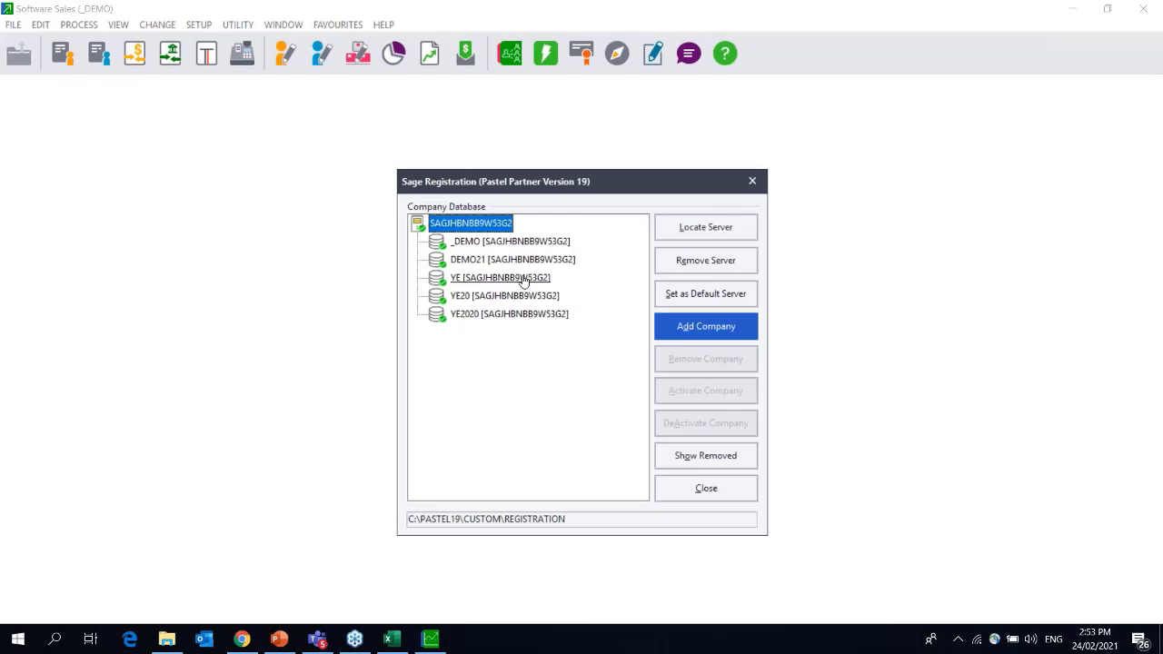
{"action": "left_click", "coordinate": [734, 431]}
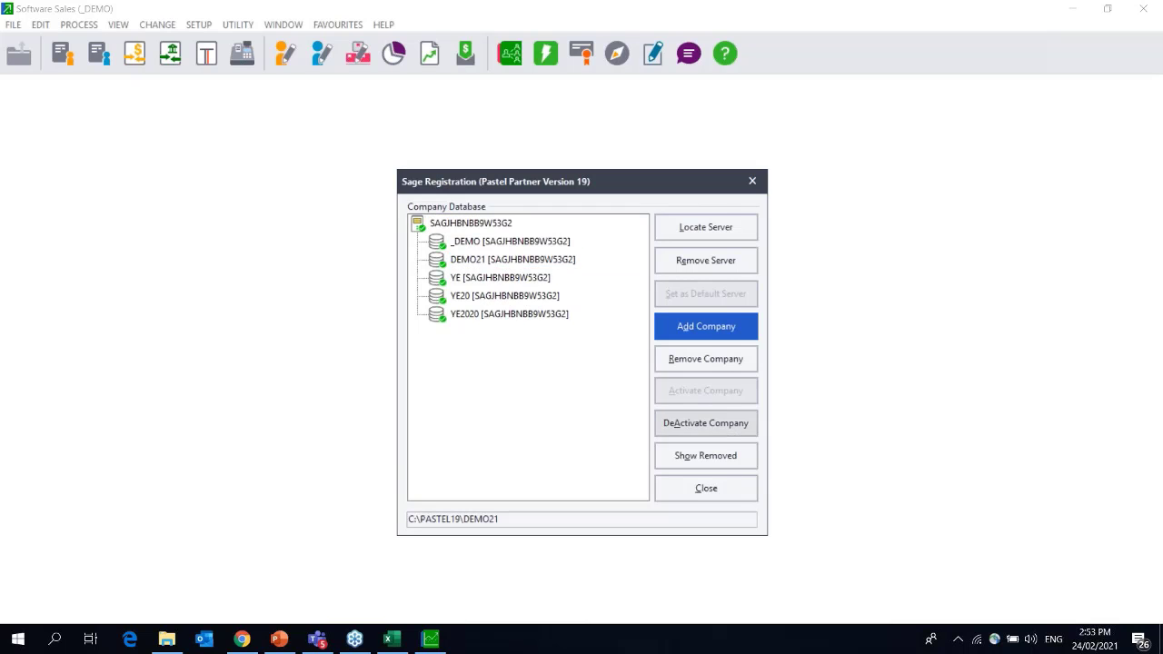
{"action": "left_click", "coordinate": [627, 373]}
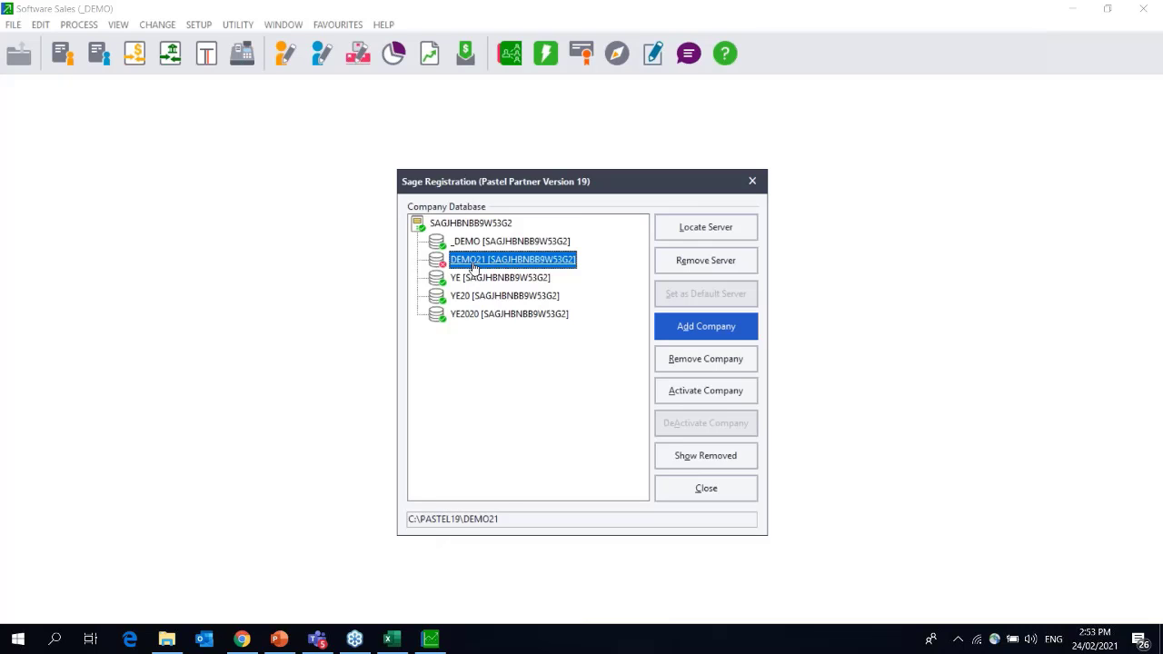
Deactivate the _DEMO company in the registration list and confirm.
{"action": "left_click", "coordinate": [494, 241]}
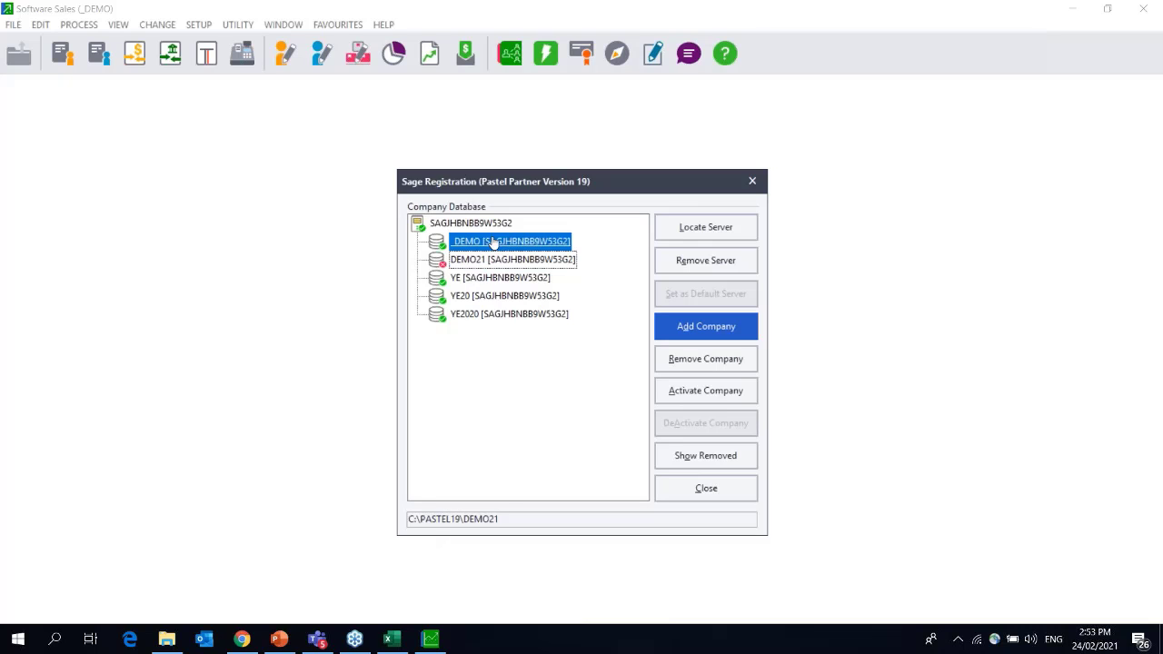
{"action": "left_click", "coordinate": [701, 424]}
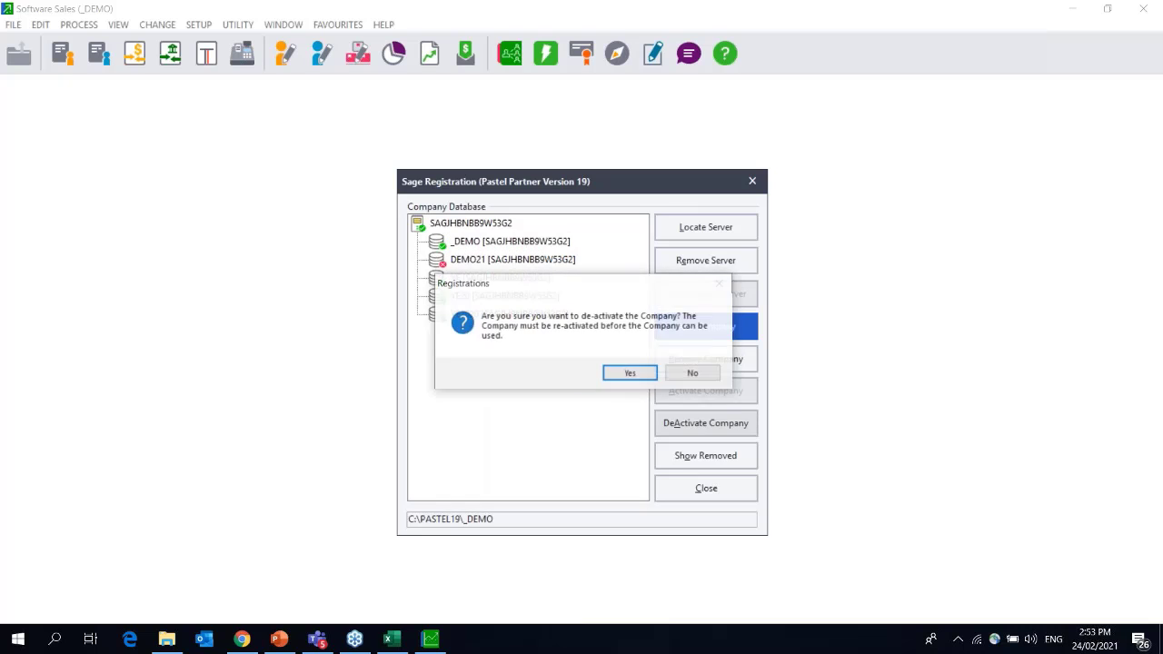
{"action": "left_click", "coordinate": [625, 371]}
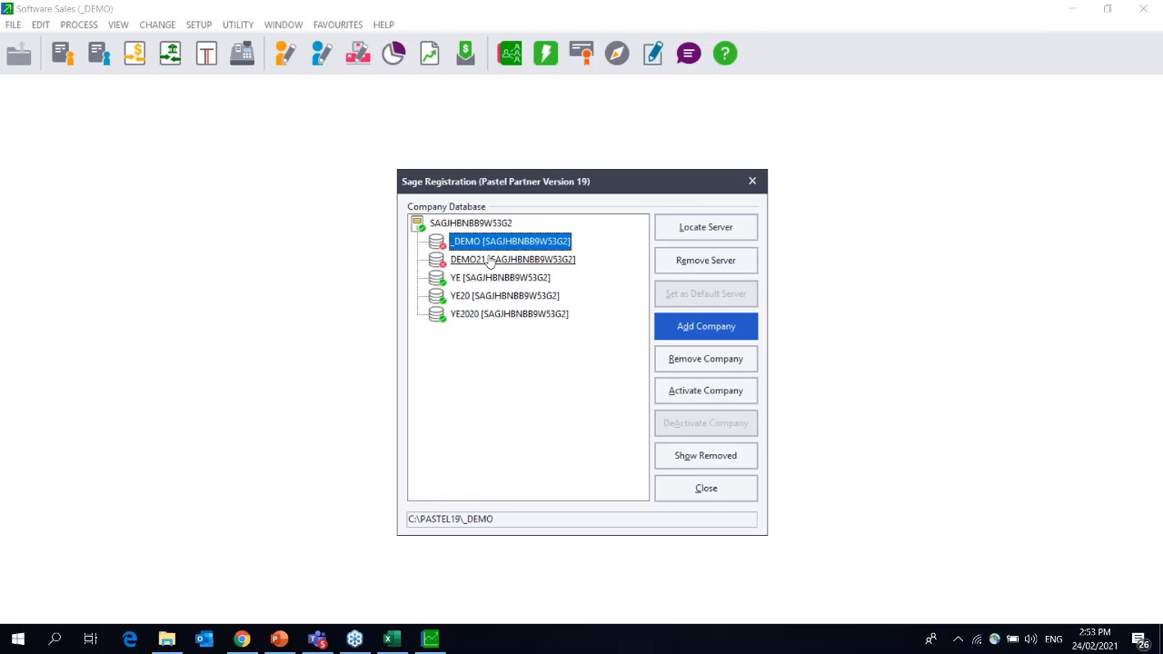
{"action": "left_click", "coordinate": [491, 260]}
Add the DEMO21 company from the p: network Pastel19 drive, then close Registration.
{"action": "left_click", "coordinate": [702, 391]}
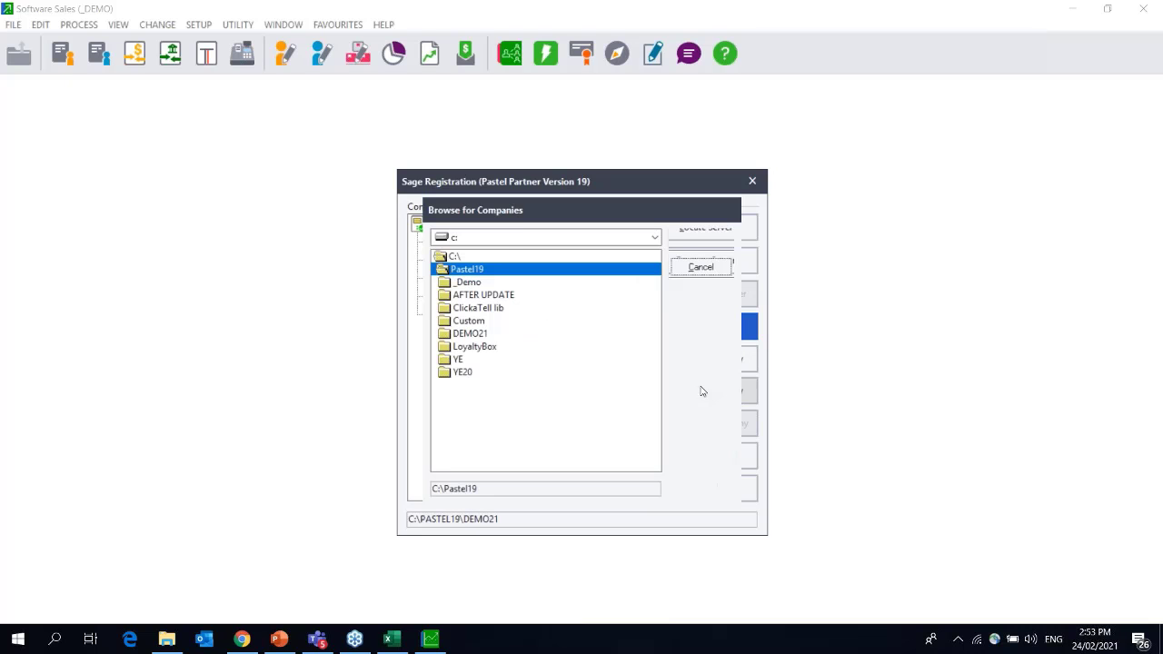
{"action": "left_click", "coordinate": [501, 239]}
{"action": "left_click", "coordinate": [495, 263]}
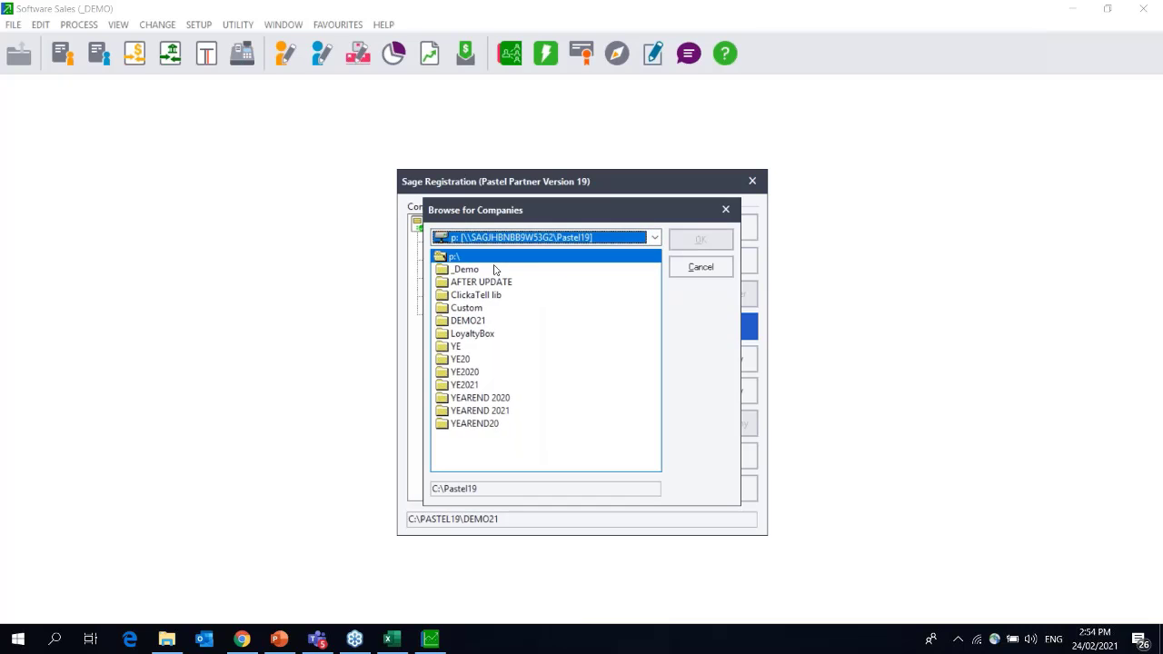
{"action": "double_click", "coordinate": [471, 322]}
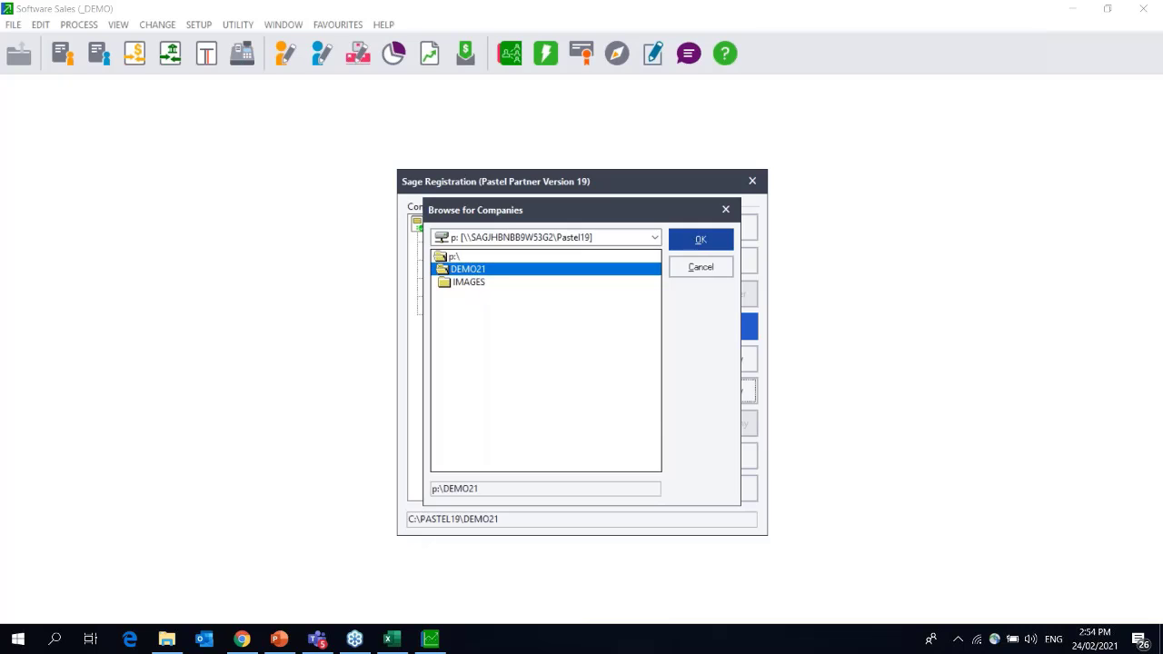
{"action": "left_click", "coordinate": [699, 240]}
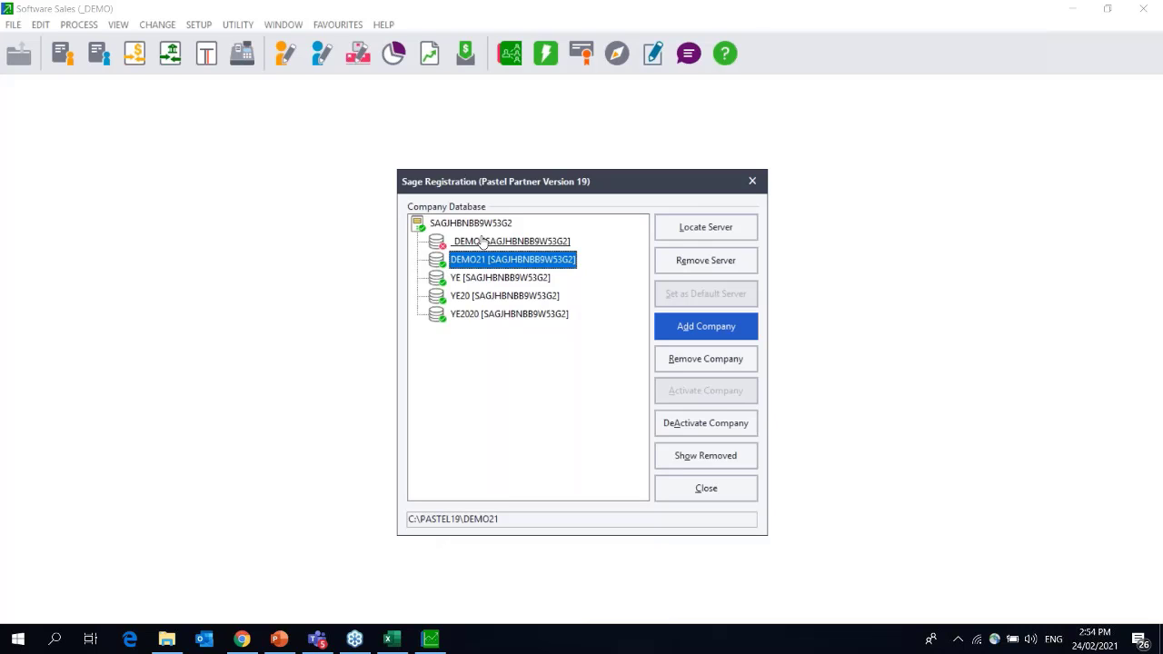
{"action": "left_click", "coordinate": [704, 488]}
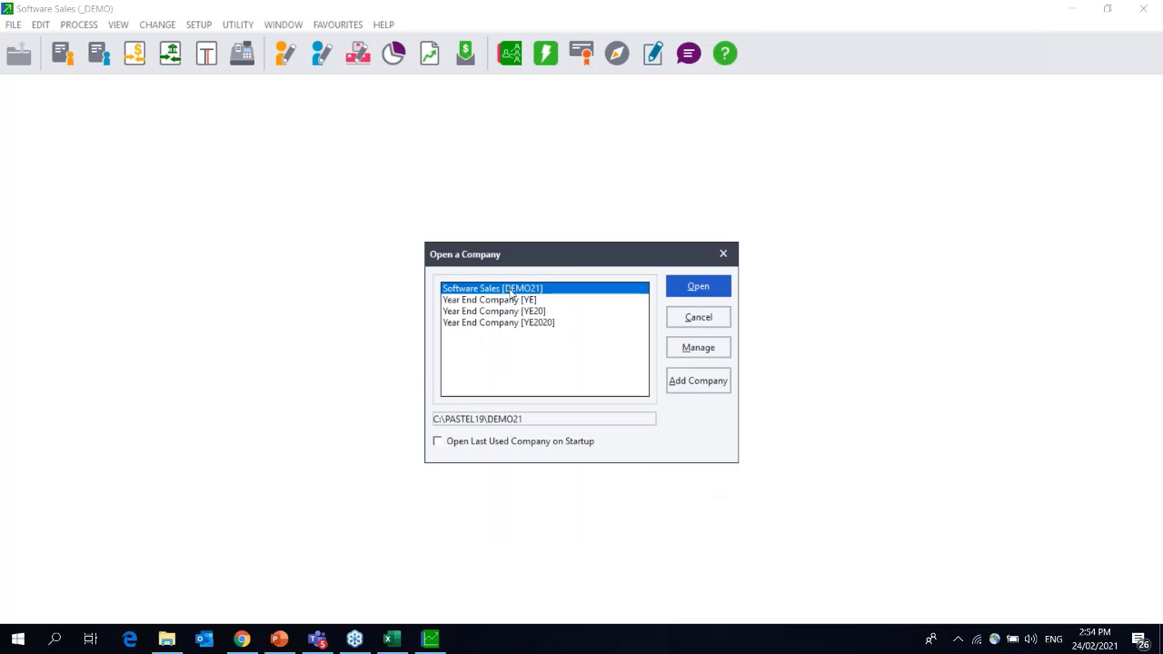
Open Software Sales [DEMO21] and enter the company password.
{"action": "double_click", "coordinate": [511, 289]}
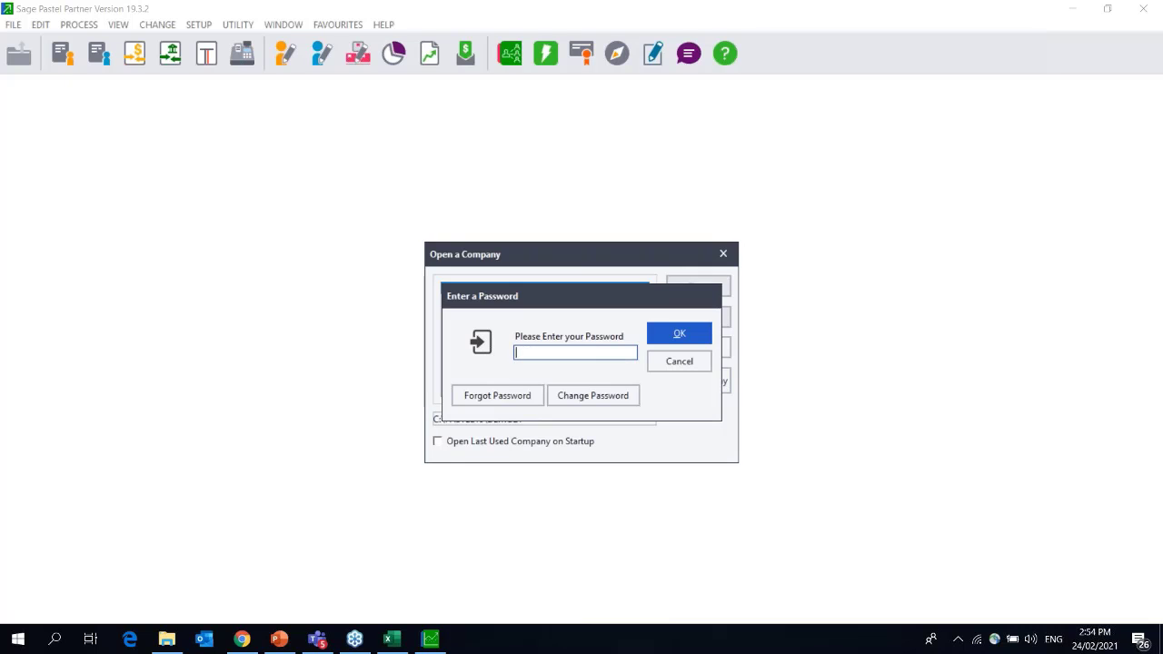
{"action": "type", "text": "****"}
{"action": "key", "text": "Return"}
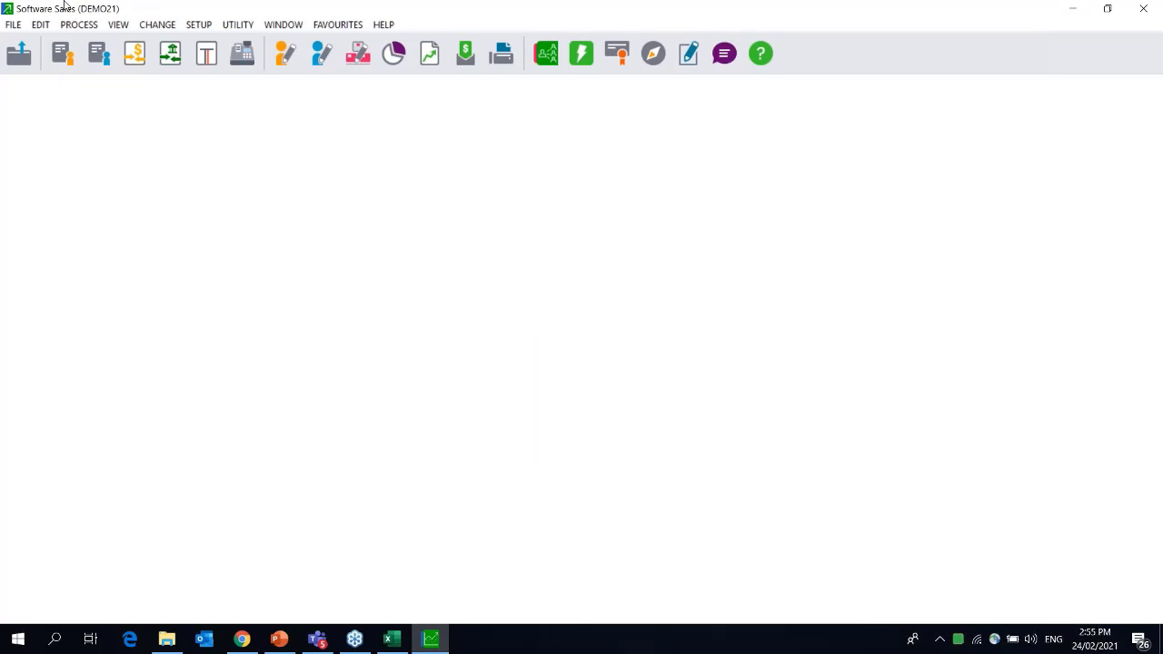
{"action": "left_click", "coordinate": [76, 26]}
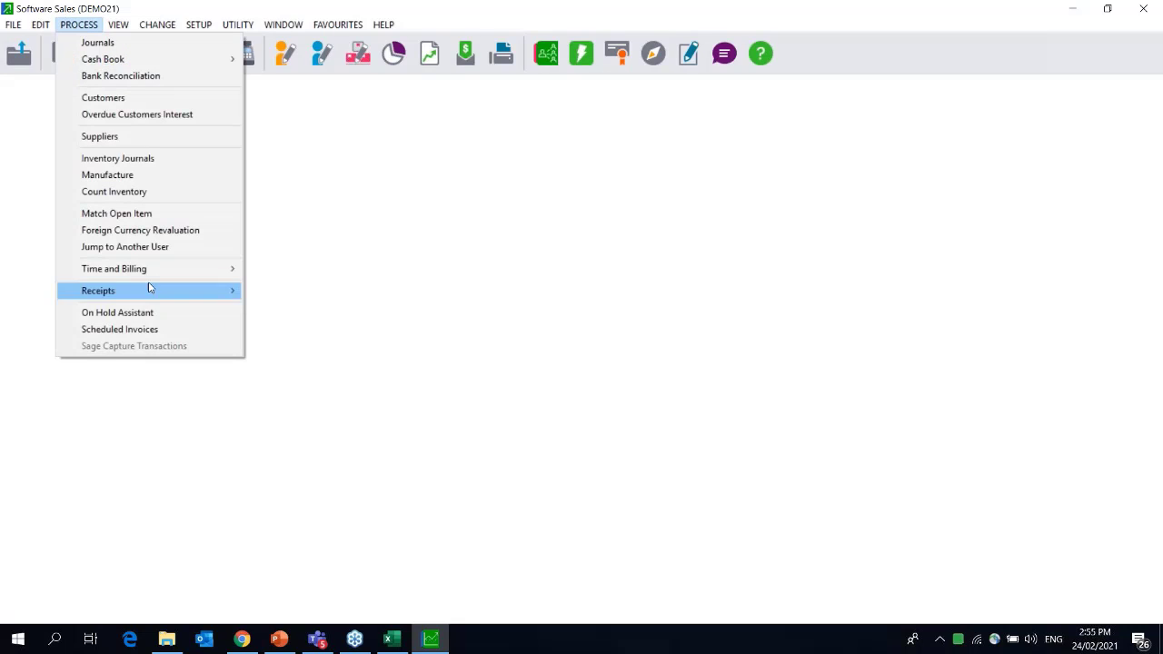
Use the On Hold Assistant to release Albott Limited's tax invoices IN100025 and IN100026.
{"action": "left_click", "coordinate": [143, 320]}
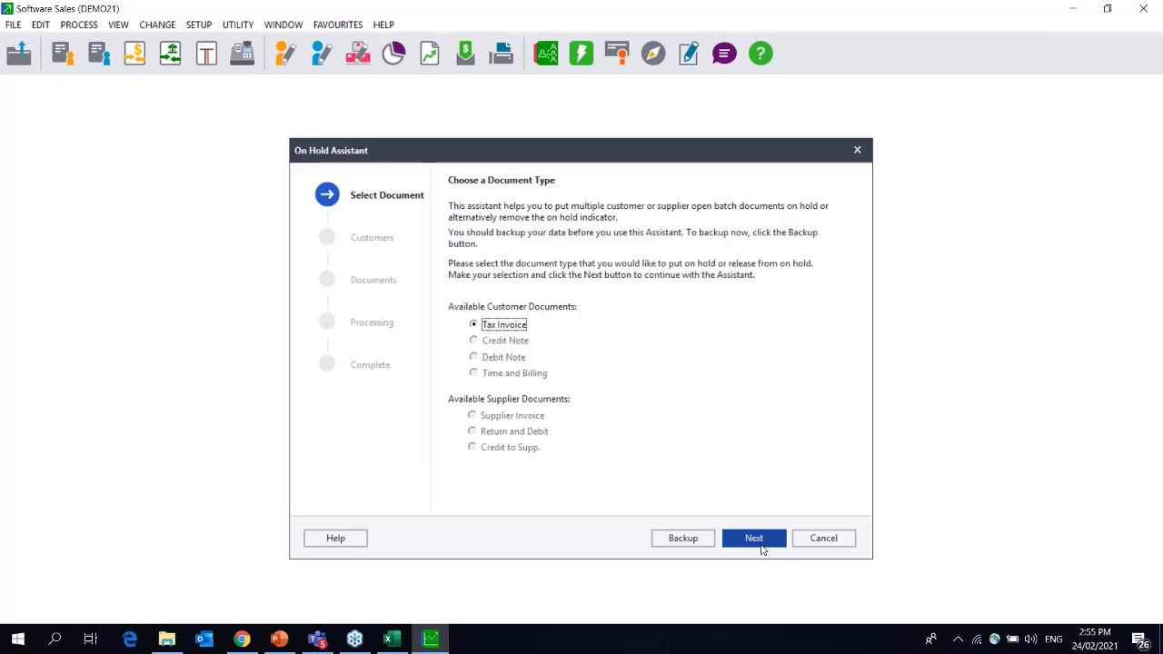
{"action": "left_click", "coordinate": [760, 542]}
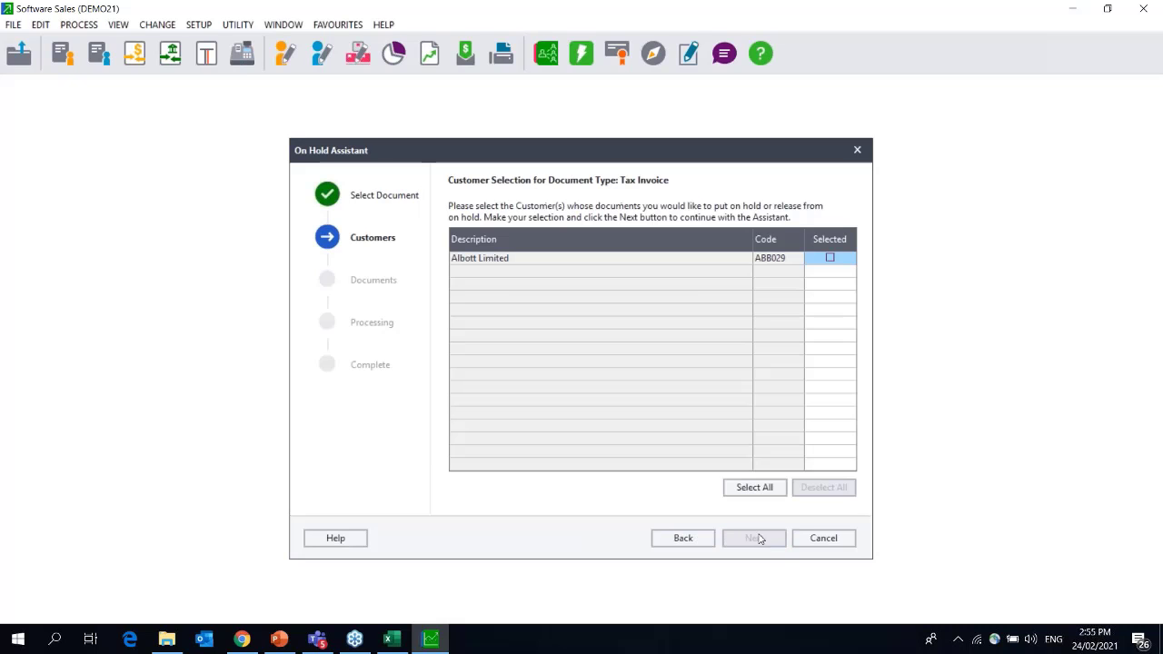
{"action": "left_click", "coordinate": [752, 488]}
{"action": "left_click", "coordinate": [751, 541]}
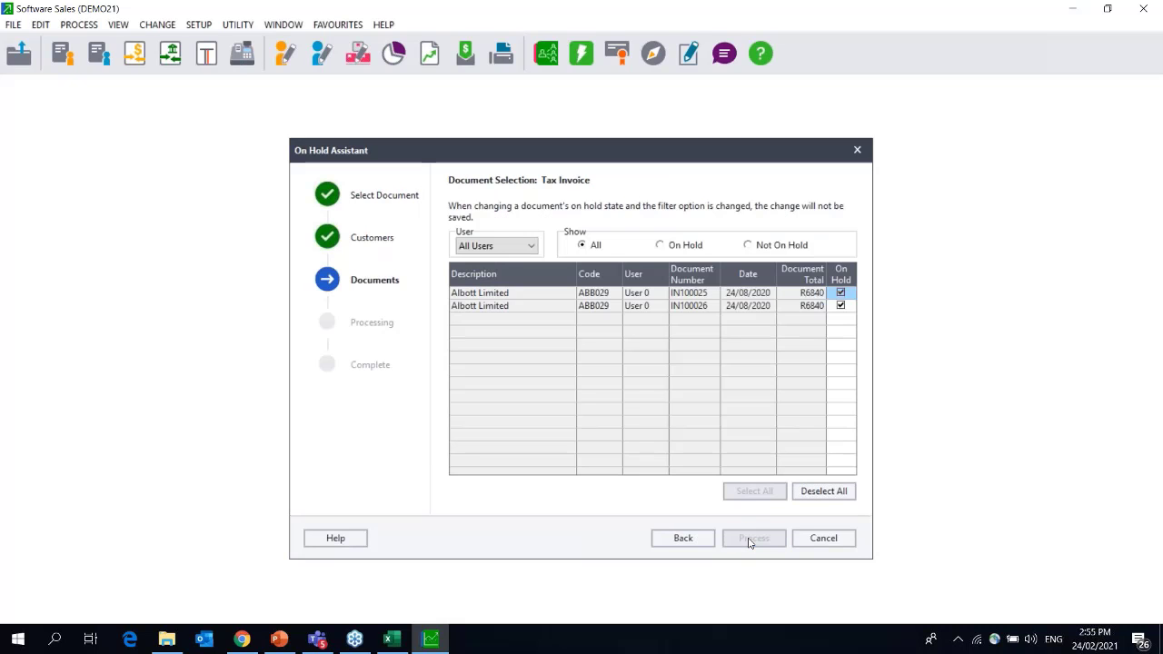
{"action": "left_click", "coordinate": [811, 494]}
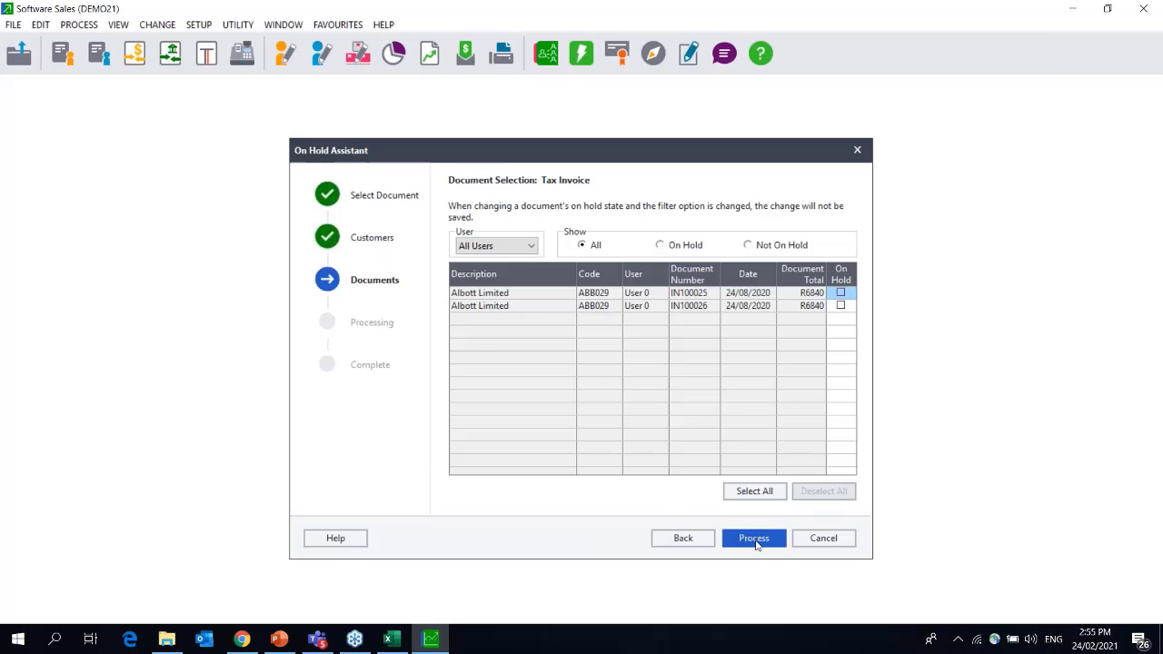
{"action": "left_click", "coordinate": [755, 539]}
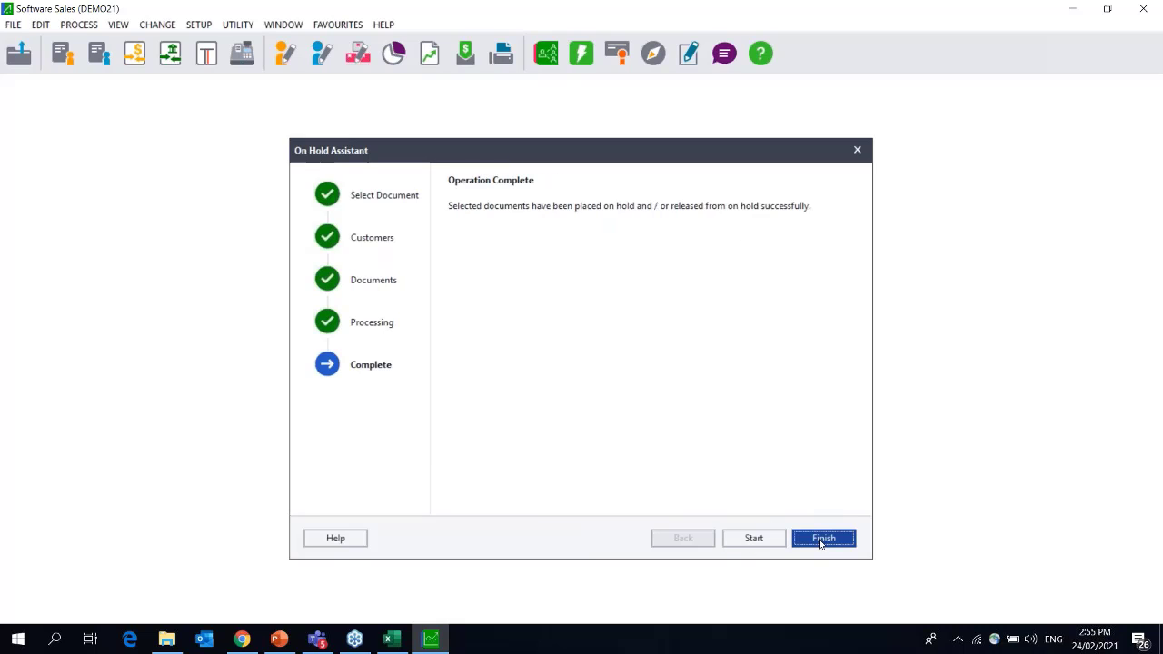
{"action": "left_click", "coordinate": [823, 541]}
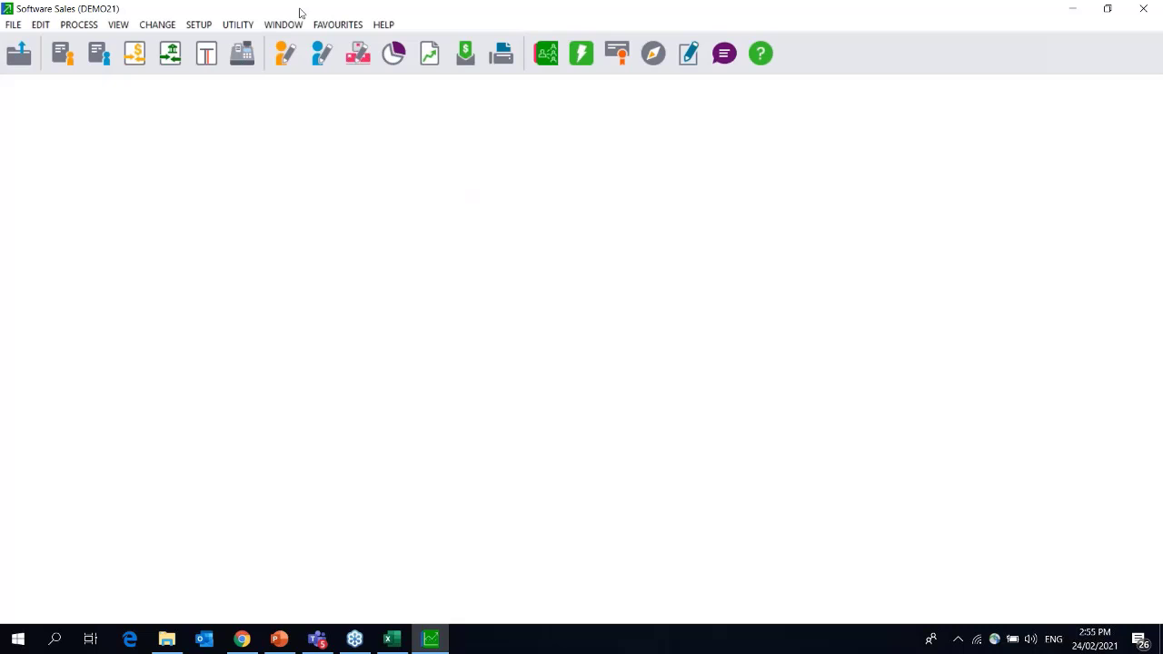
Load tax invoice IN100025 for editing and set it to period 1, dated 01/03/21.
{"action": "left_click", "coordinate": [62, 53]}
{"action": "left_click", "coordinate": [102, 118]}
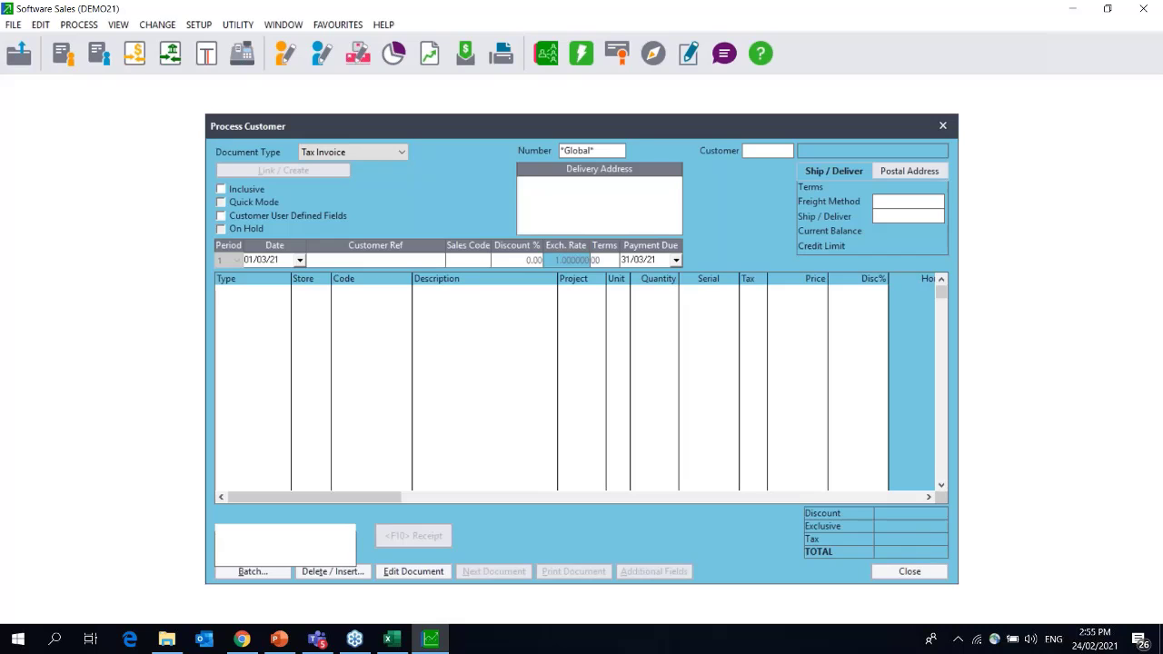
{"action": "left_click", "coordinate": [616, 150]}
{"action": "key", "text": "Return"}
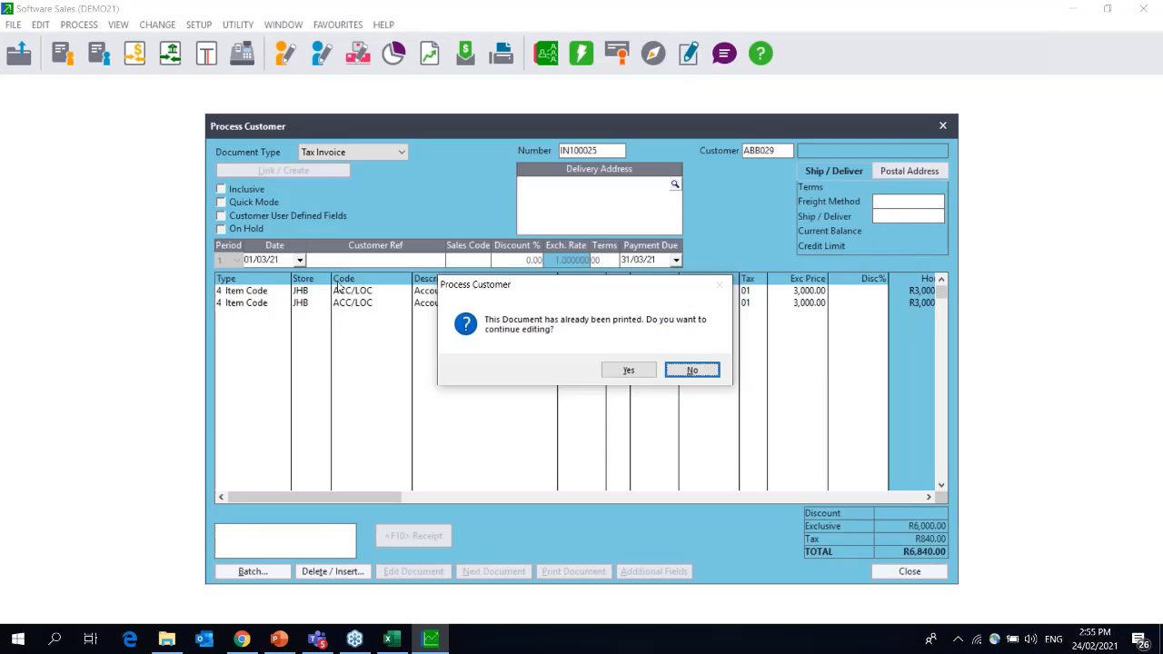
{"action": "key", "text": "Return"}
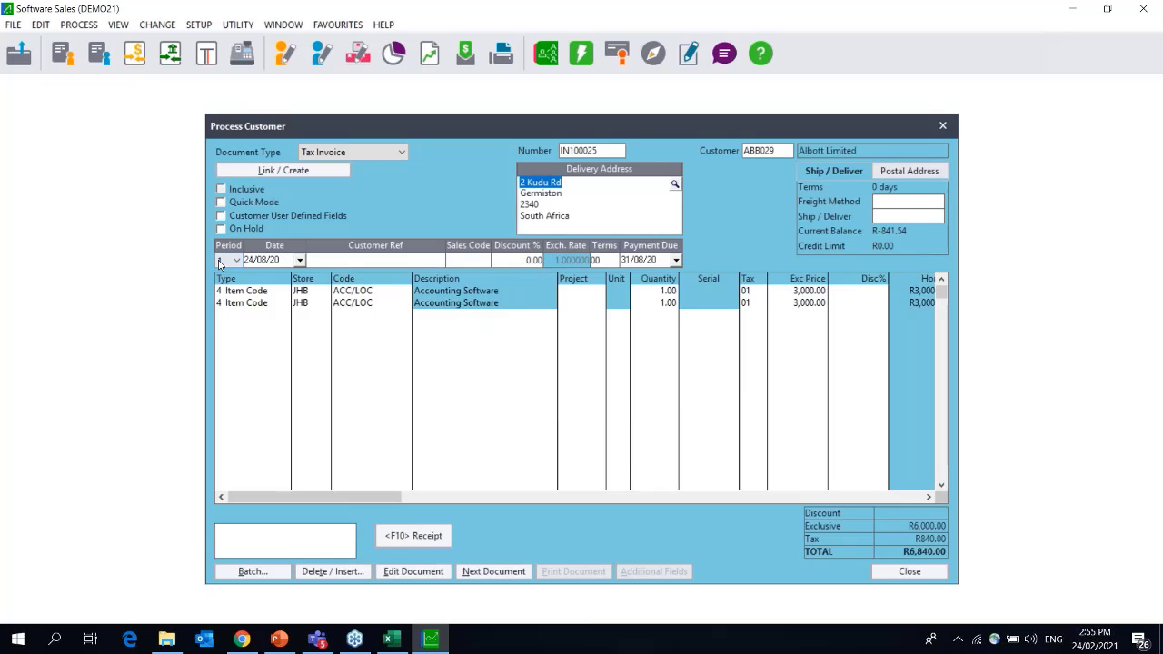
{"action": "left_click", "coordinate": [236, 259]}
{"action": "left_click", "coordinate": [228, 270]}
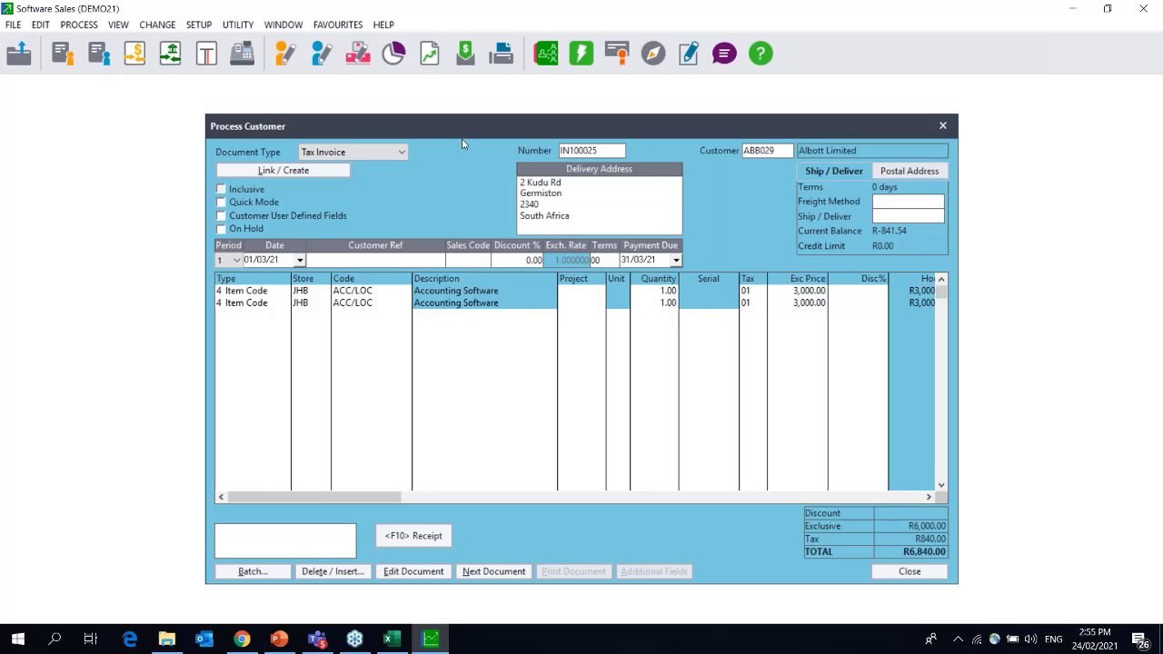
{"action": "left_click_drag", "start_coordinate": [483, 127], "coordinate": [327, 113]}
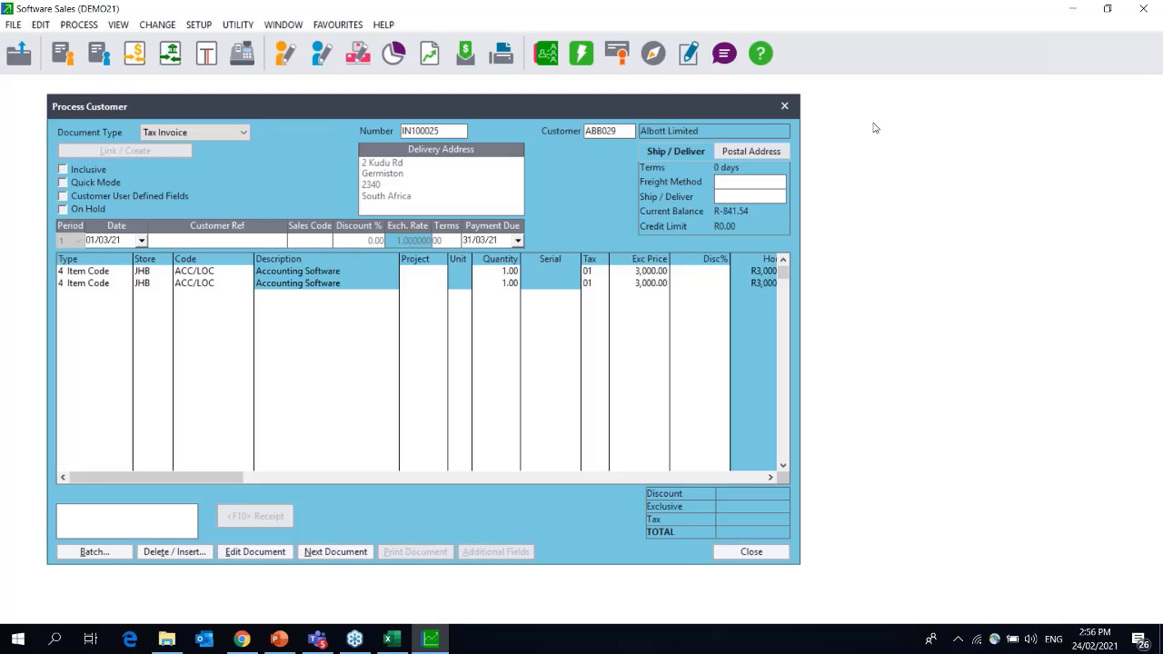
Save invoice IN100025 without printing or emailing it.
{"action": "left_click", "coordinate": [332, 553]}
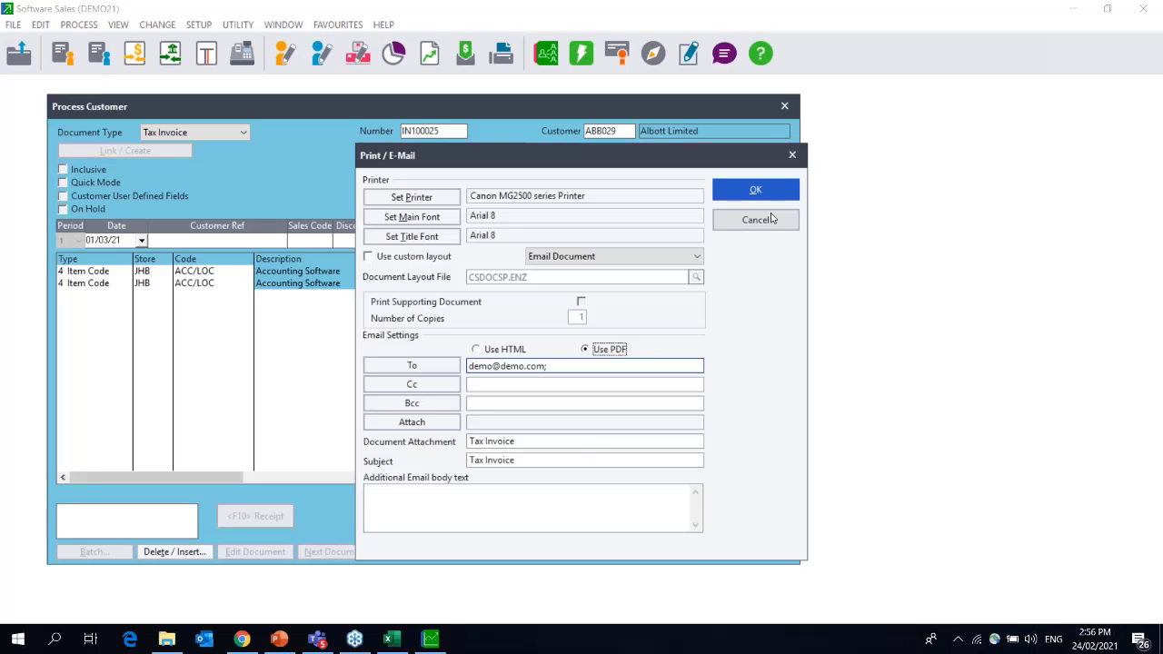
{"action": "left_click", "coordinate": [771, 219]}
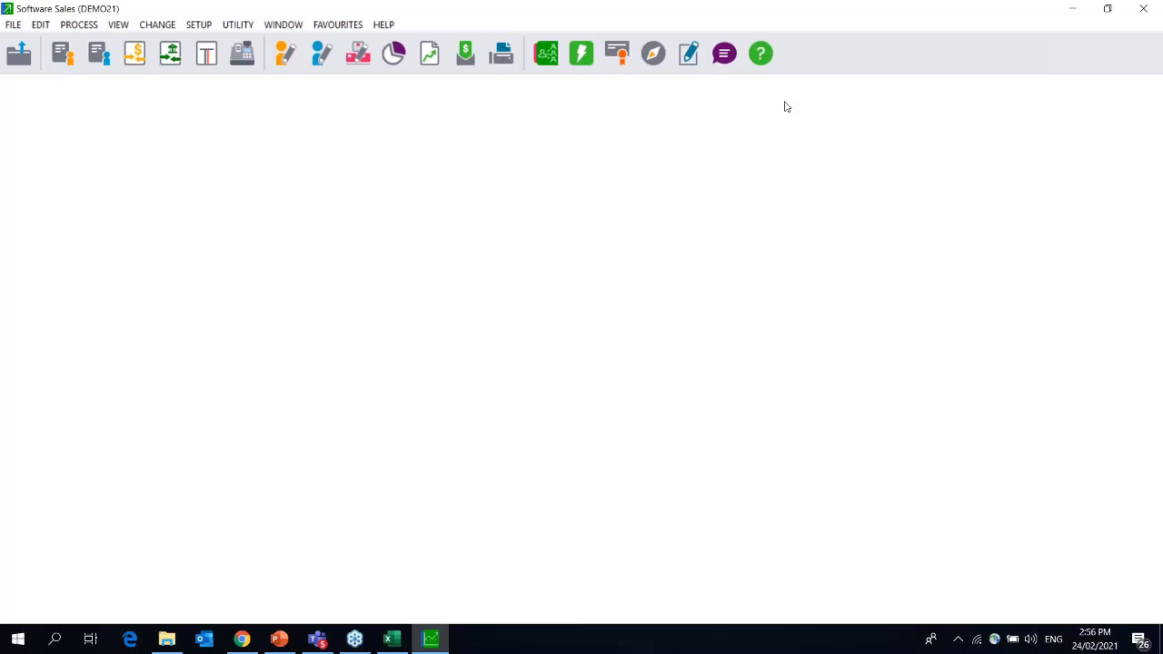
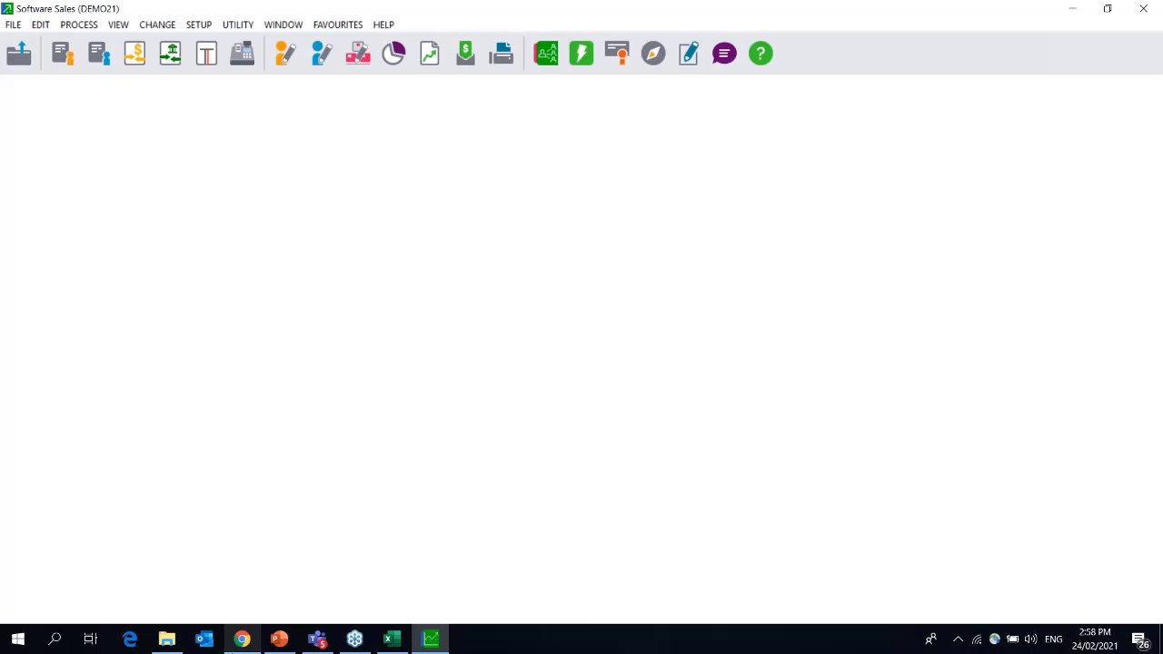
Switch from Pastel Partner to Chrome, showing the Sage article on importing multi-store inventory quantities.
{"action": "left_click", "coordinate": [242, 639]}
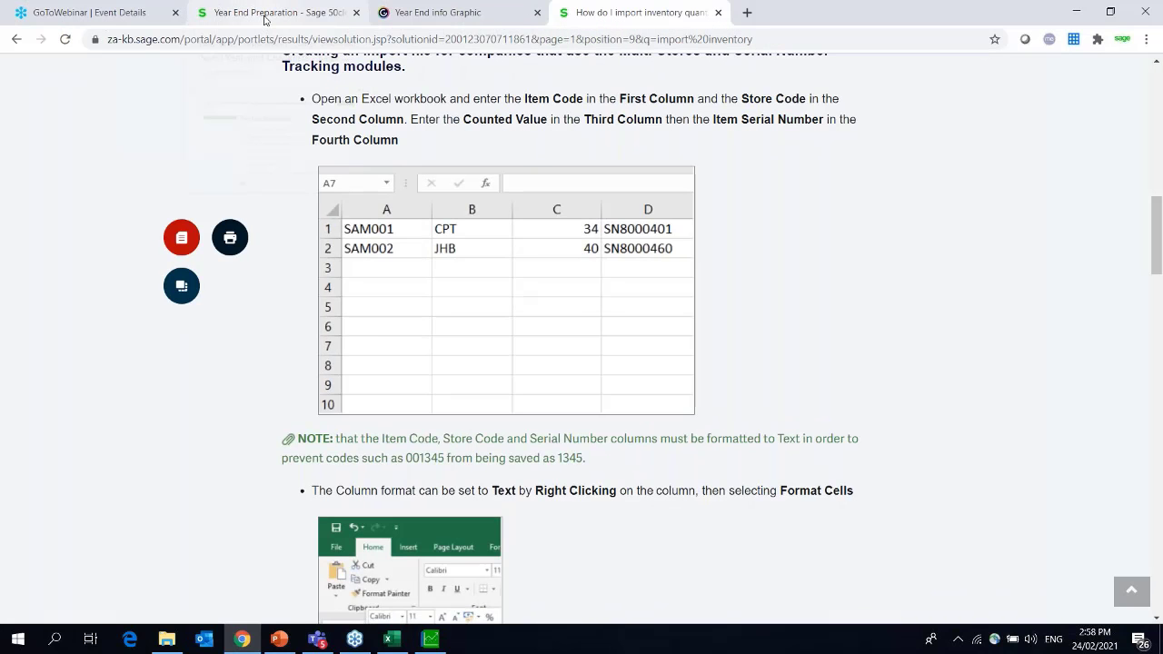
Navigate from the Year End Preparation page through the Sage 50cloud Pastel group into its Year-end Centre.
{"action": "left_click", "coordinate": [265, 15]}
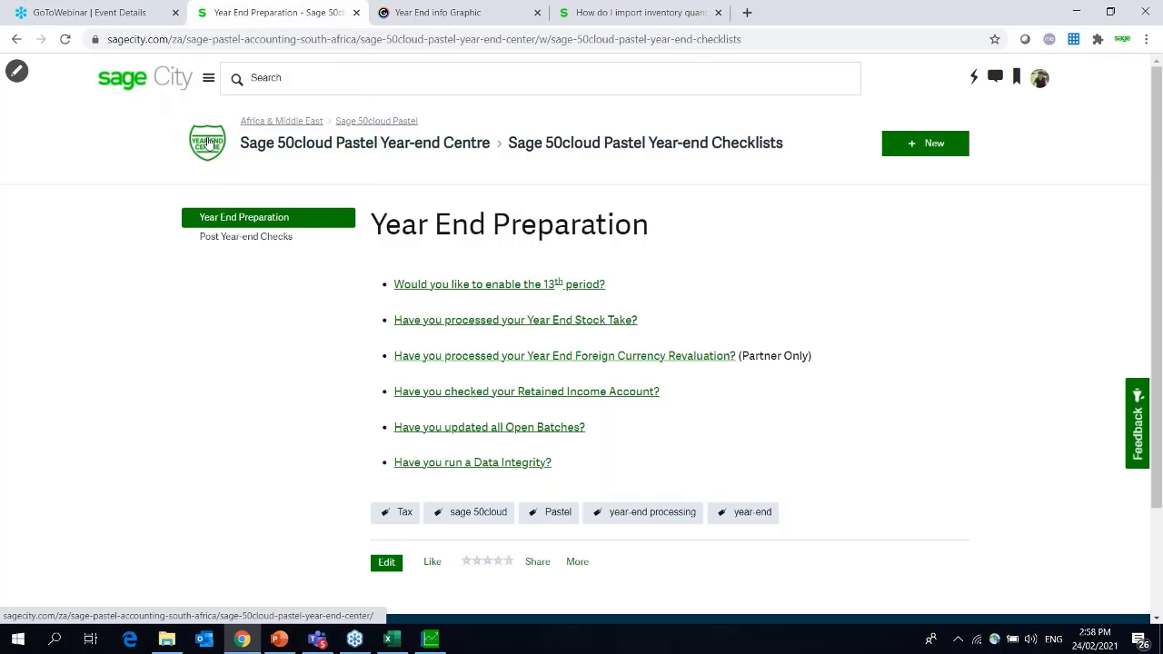
{"action": "left_click", "coordinate": [359, 125]}
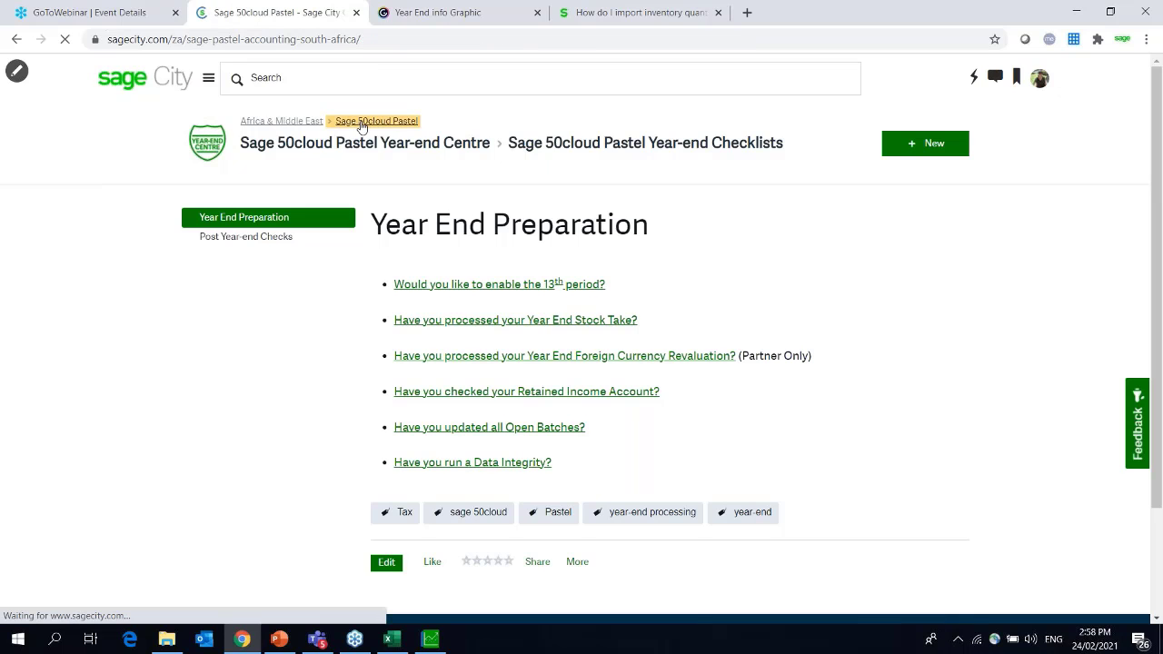
{"action": "left_click", "coordinate": [871, 220]}
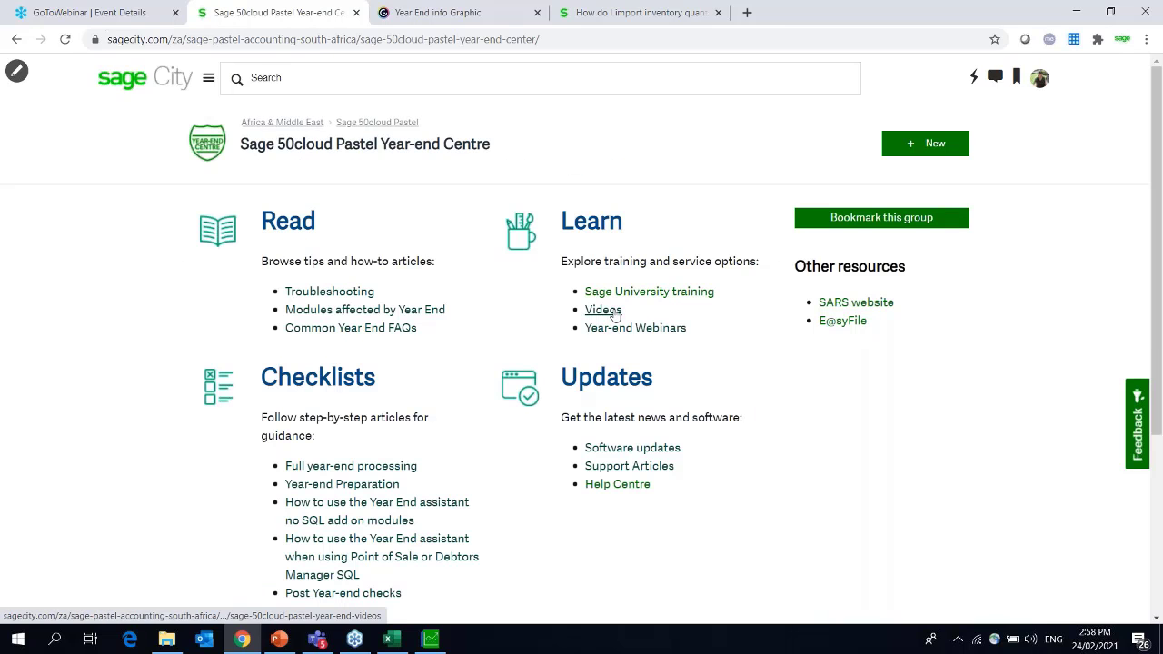
Open the Year-end Centre's Videos list and scroll down to 'Year-End run in wrong company'.
{"action": "left_click", "coordinate": [614, 312]}
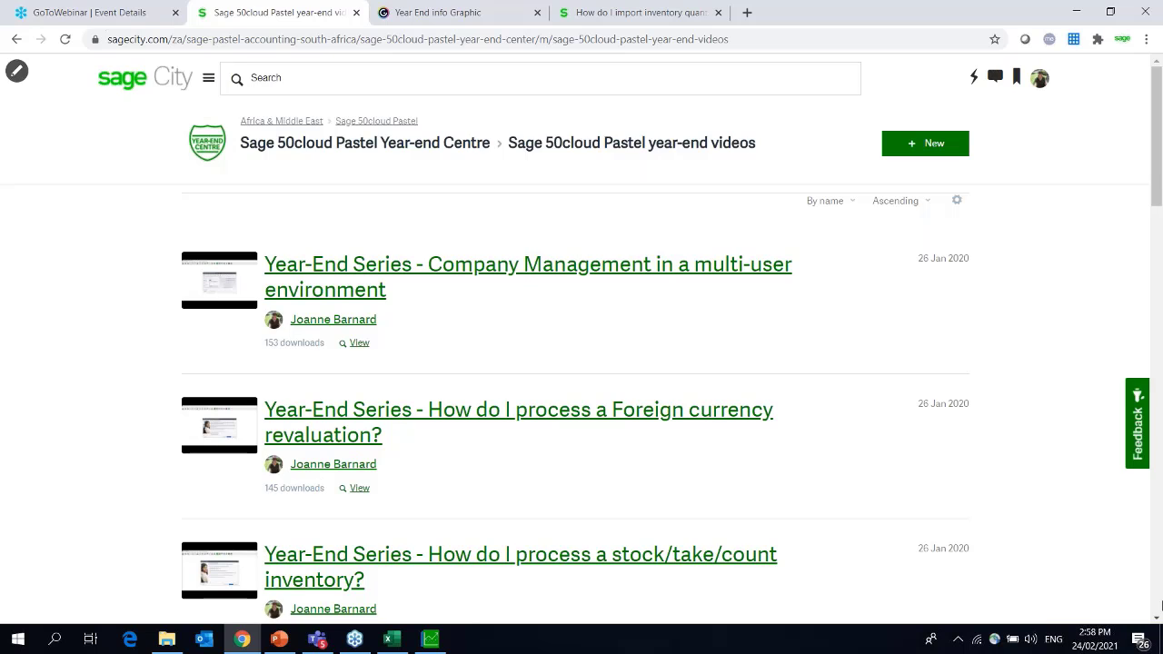
{"action": "left_click", "coordinate": [1157, 622]}
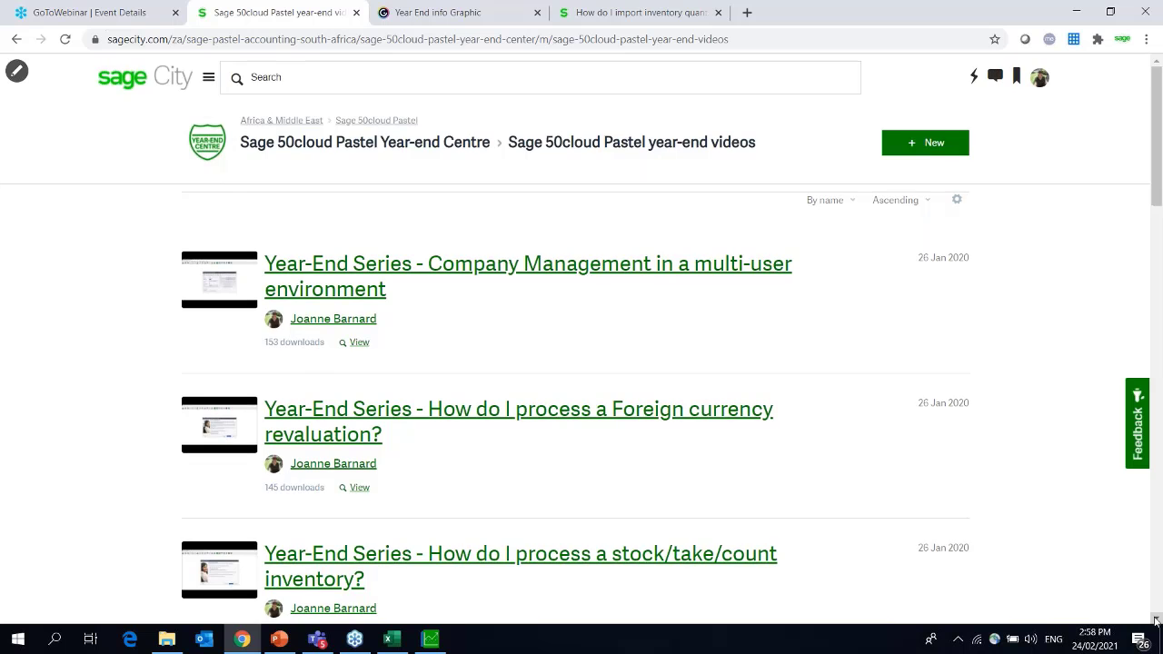
{"action": "left_click_drag", "start_coordinate": [1157, 622], "coordinate": [1157, 622]}
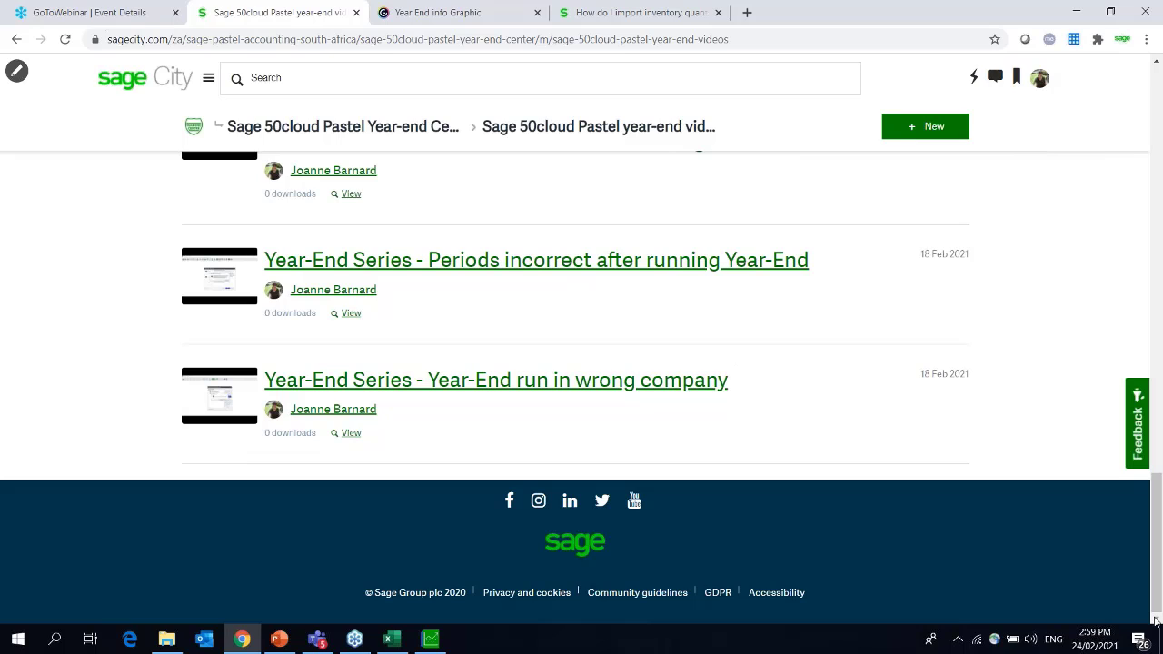